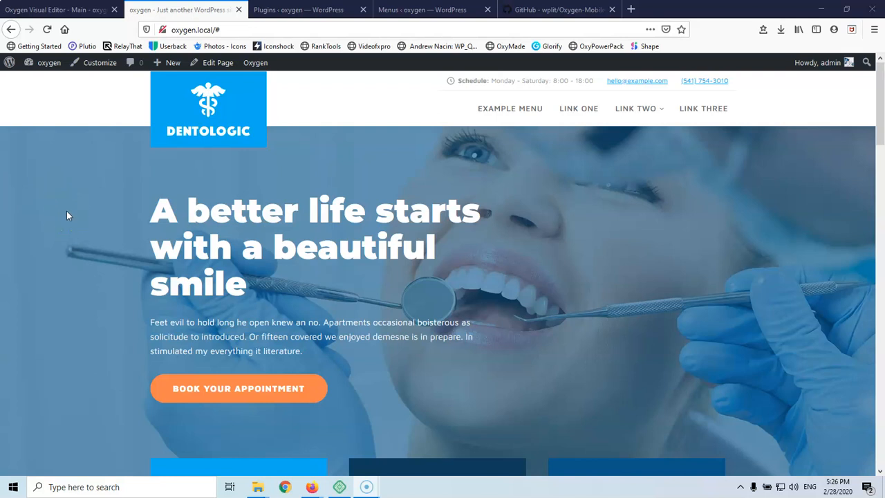
Select the header's navigation menu in the Oxygen editor for the Main template.
click(62, 10)
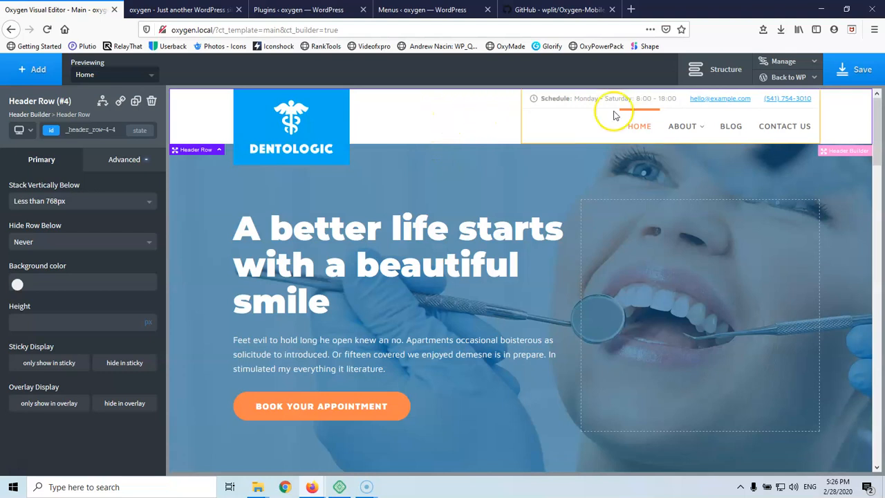
click(633, 126)
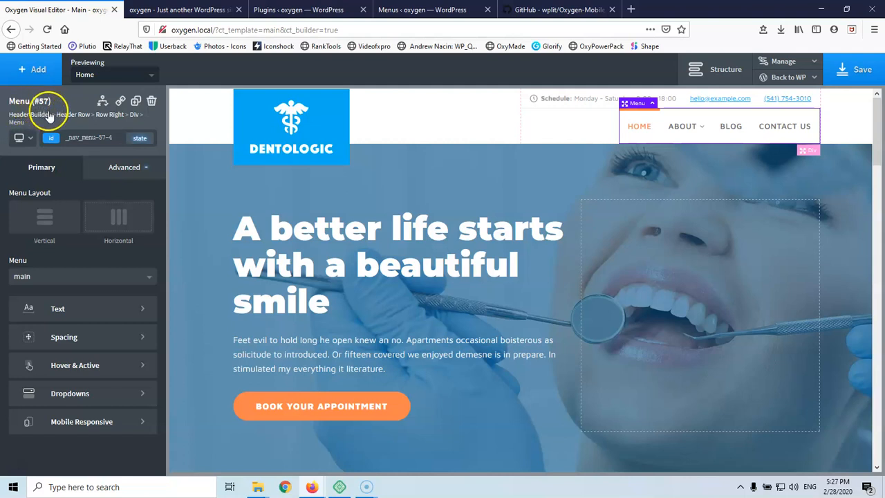
Reload the live homepage and check the About dropdown in the desktop header menu.
click(298, 10)
click(180, 9)
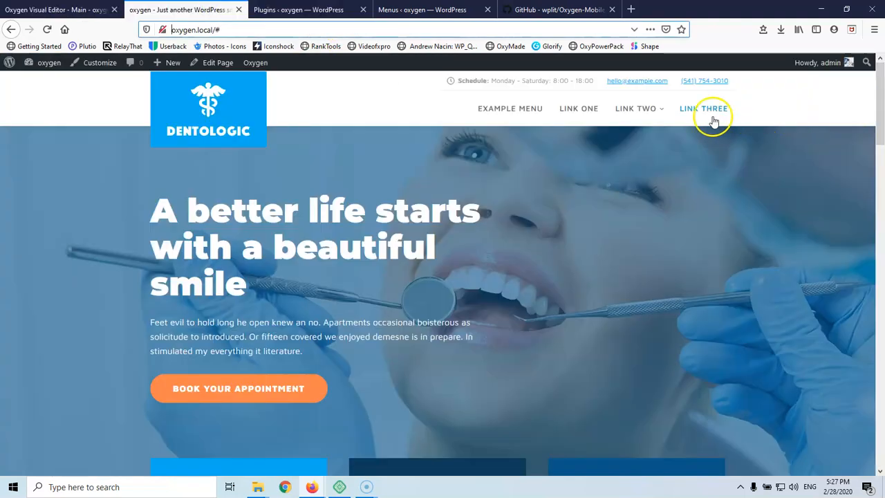
click(47, 29)
mouse_move(604, 112)
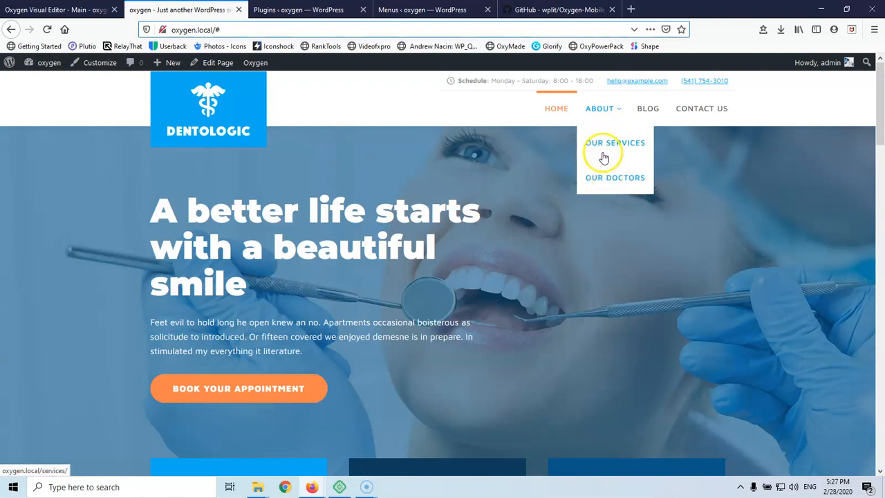
Switch to the 320 × 480 mobile preview window, then close and reopen the overlay menu to examine its links.
mouse_move(313, 488)
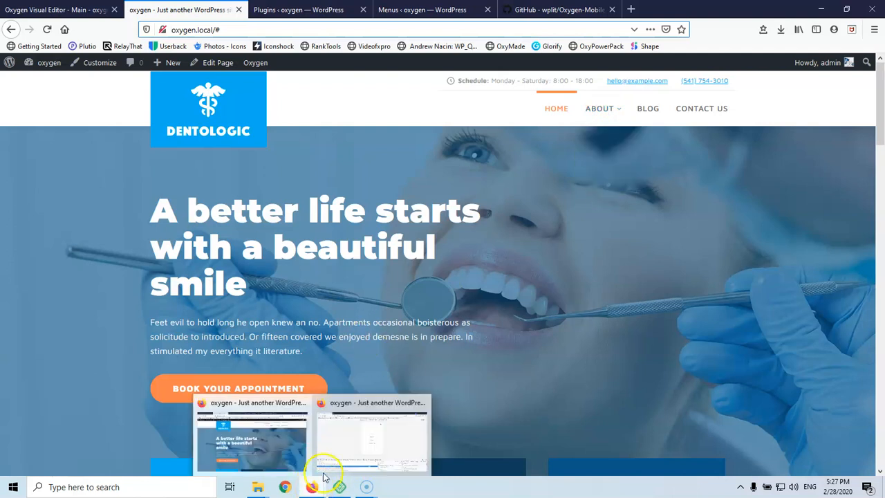
click(346, 443)
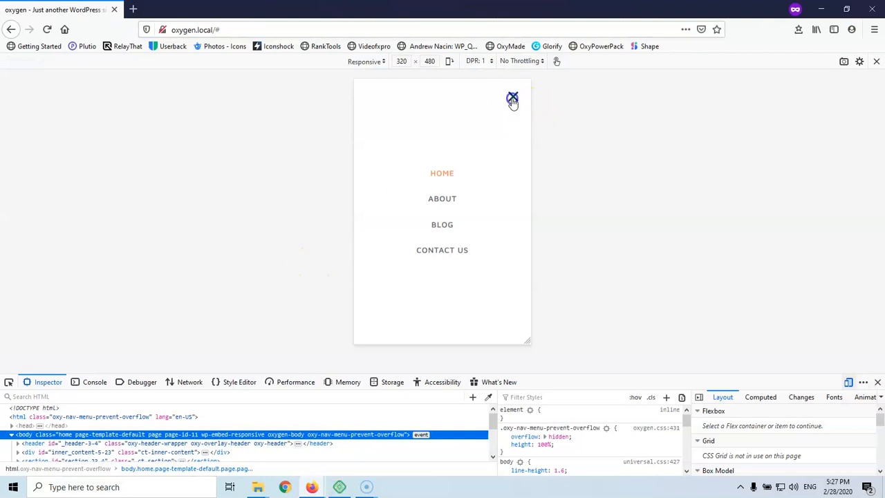
click(512, 97)
click(440, 246)
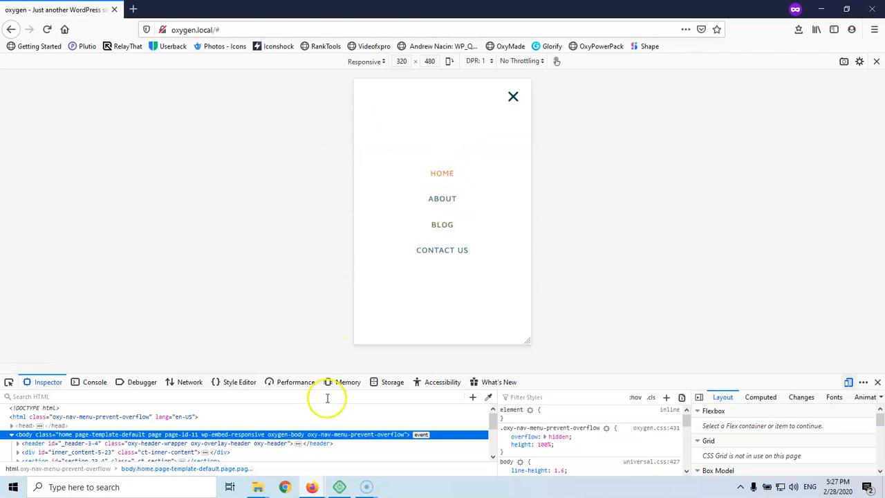
In the Oxygen editor, include dropdown links in the header menu's mobile responsive version and save the template.
mouse_move(310, 486)
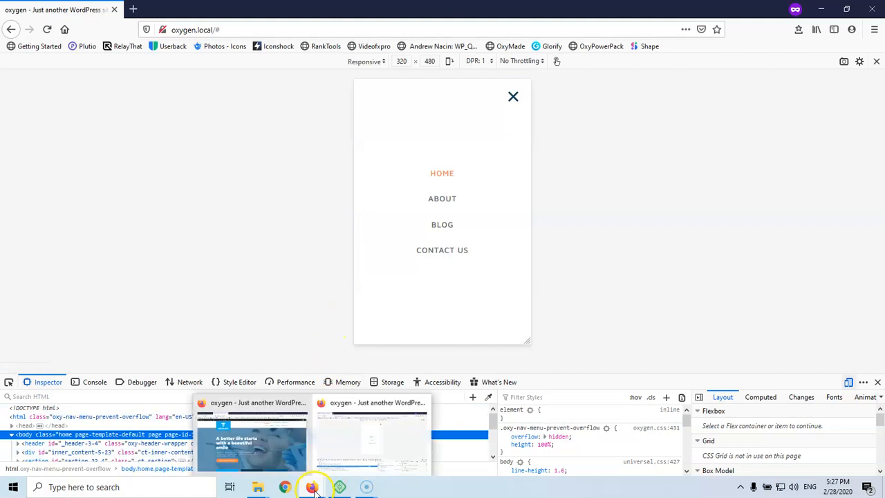
click(273, 451)
click(97, 6)
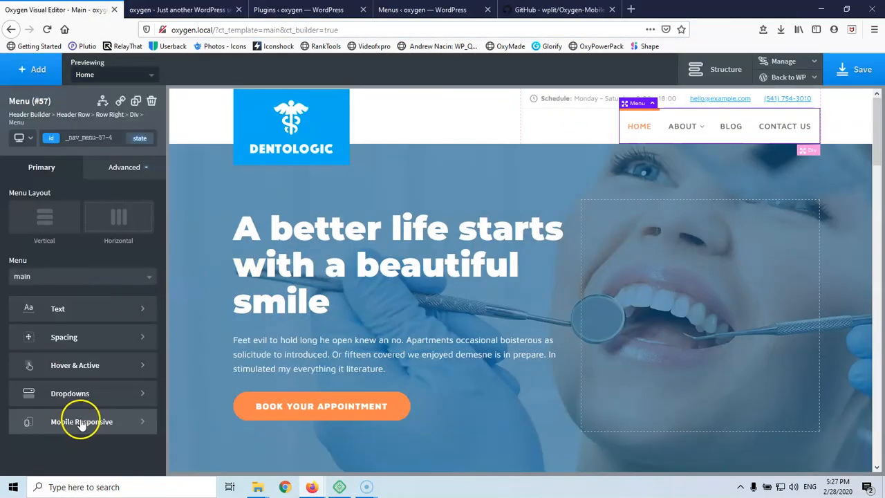
click(80, 423)
click(67, 330)
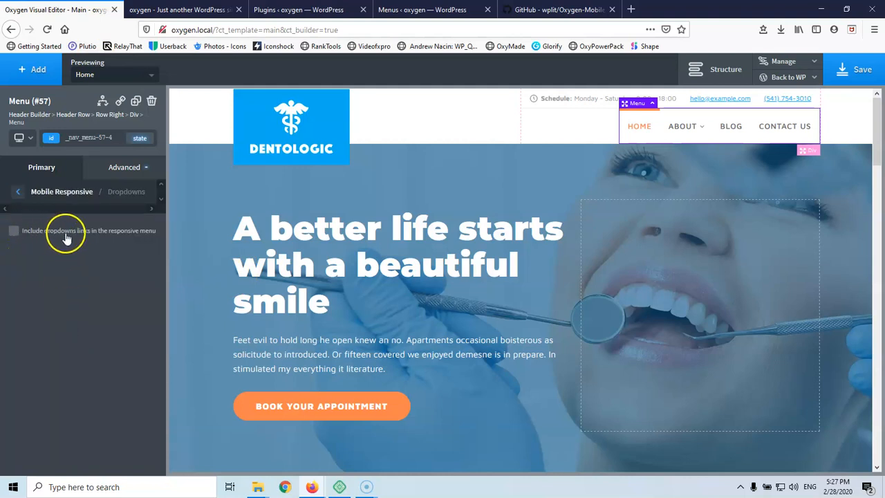
click(15, 233)
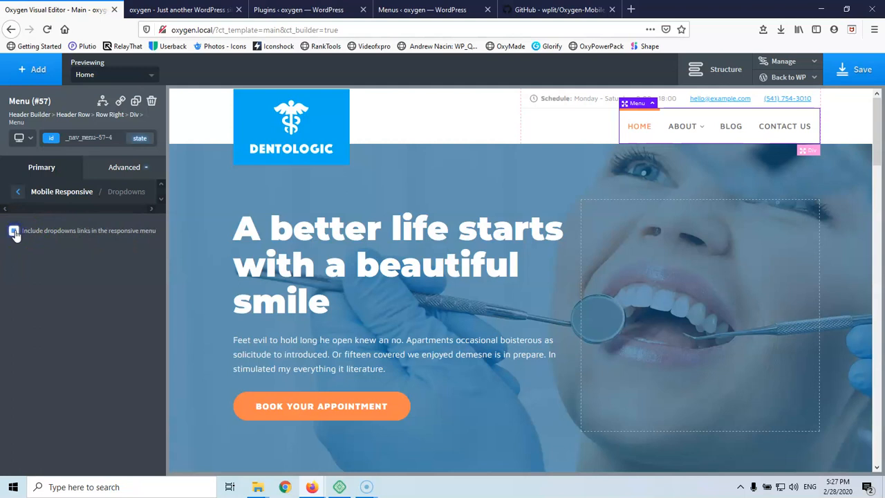
click(857, 69)
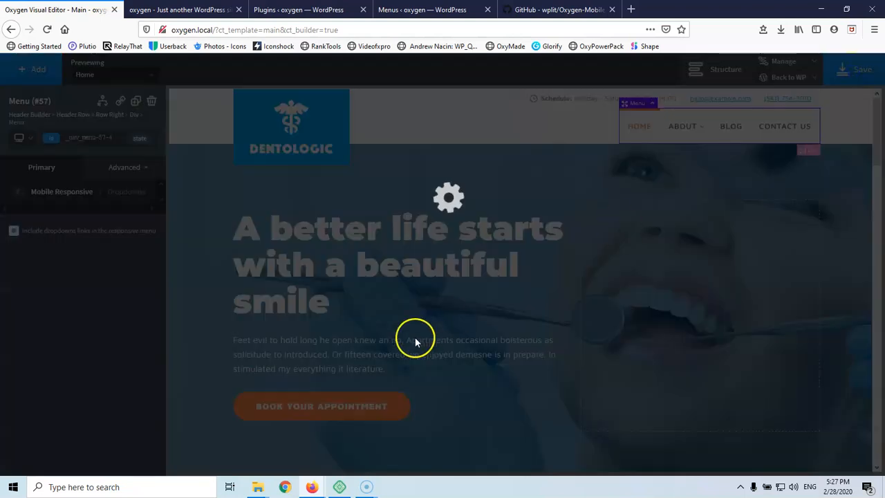
Reload the site in the mobile preview window and open the overlay menu to check its dropdown links.
click(312, 487)
click(346, 436)
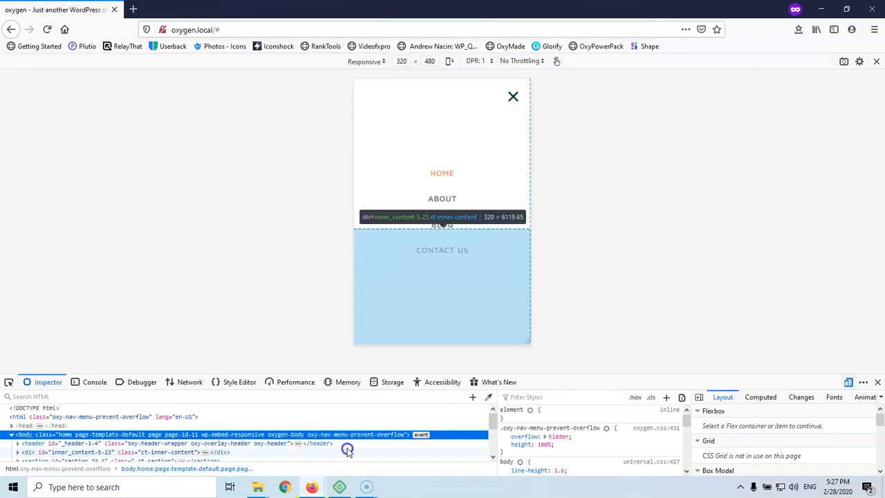
click(48, 31)
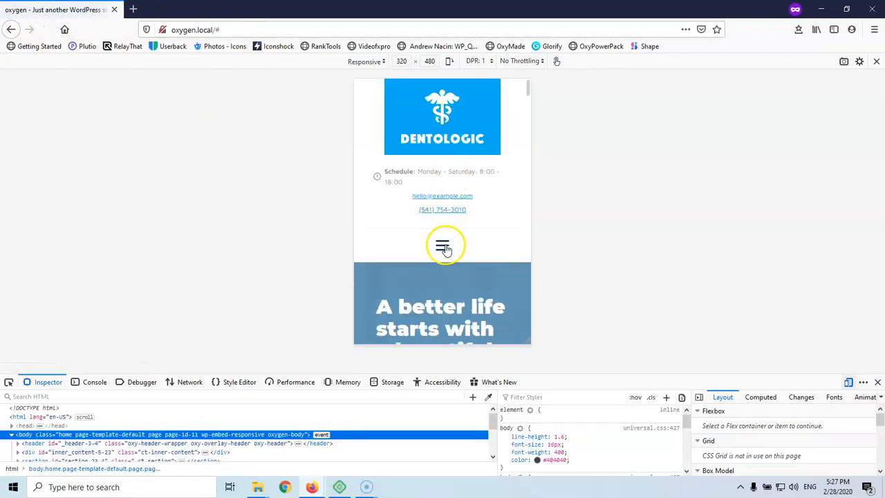
click(443, 245)
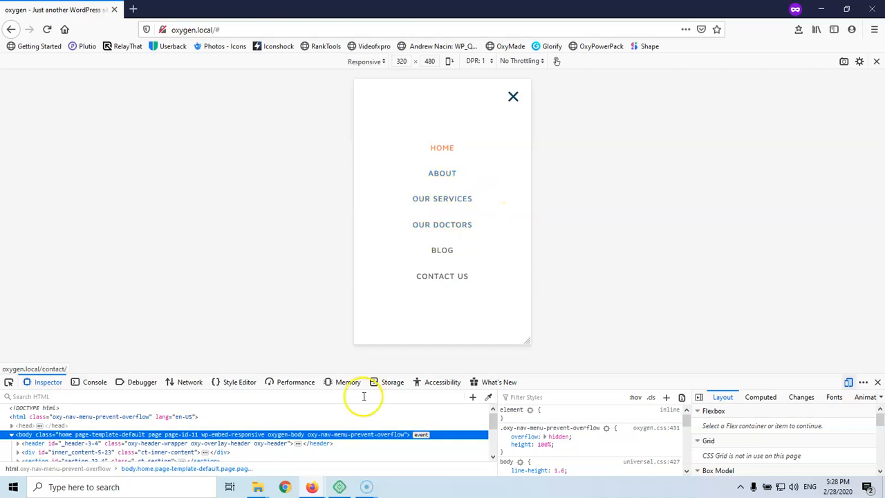
Review the Oxygen-Mobile-Sub-Menu repository and its README on GitHub.
mouse_move(311, 489)
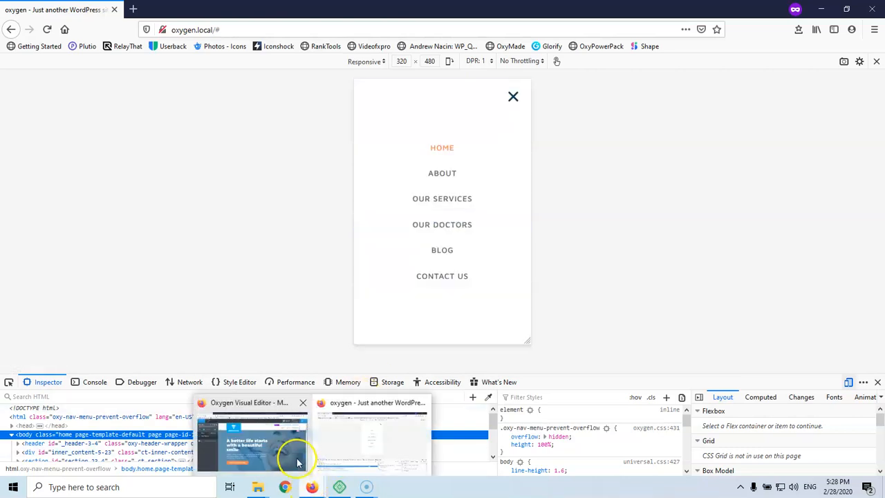
click(296, 453)
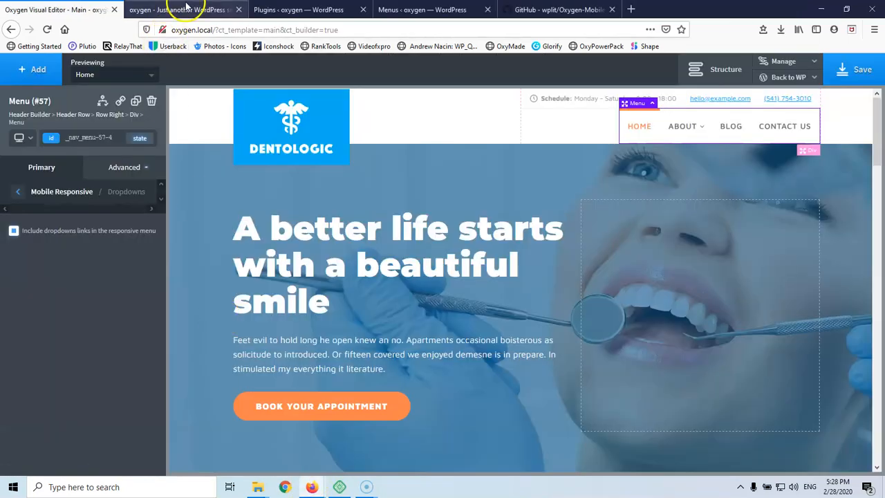
click(547, 10)
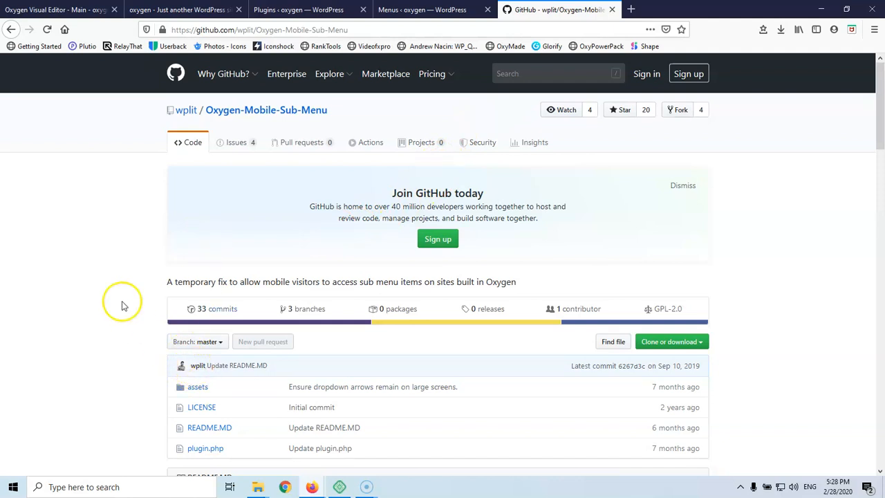
scroll(104, 287, down, 3)
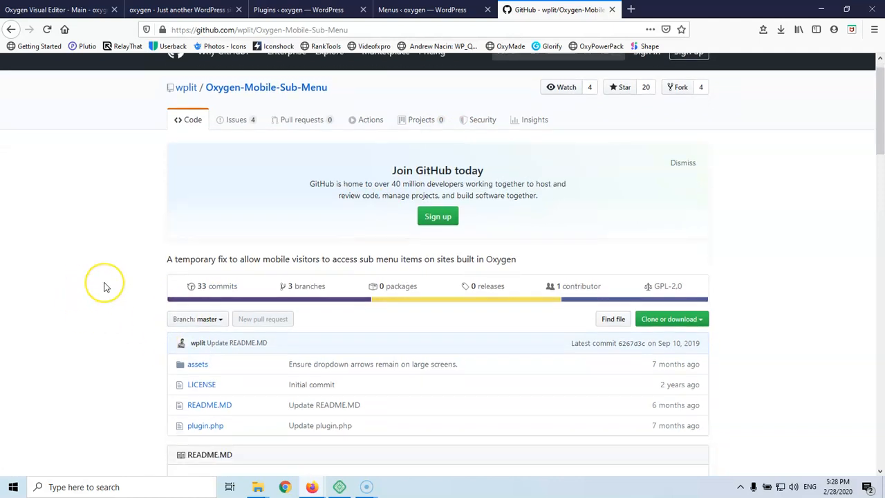
scroll(103, 287, down, 4)
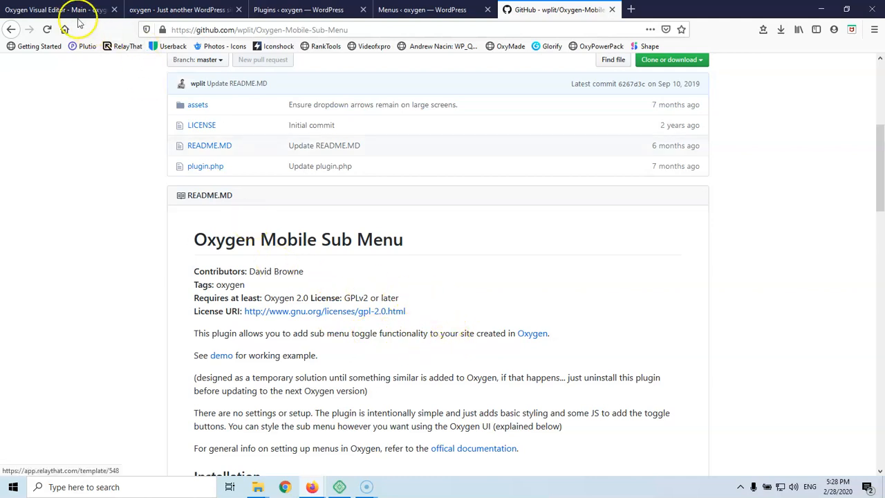
Activate the Oxygen Mobile Sub Menu plugin in the WordPress plugins list.
click(163, 10)
click(261, 9)
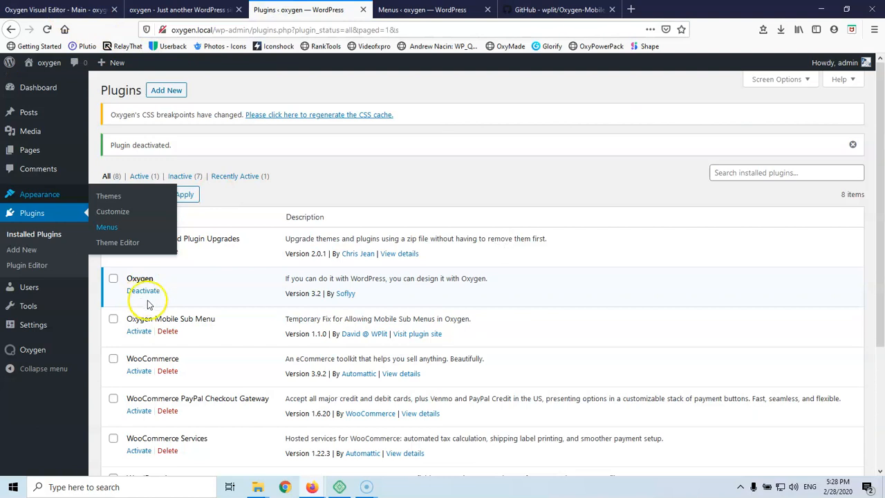
click(137, 331)
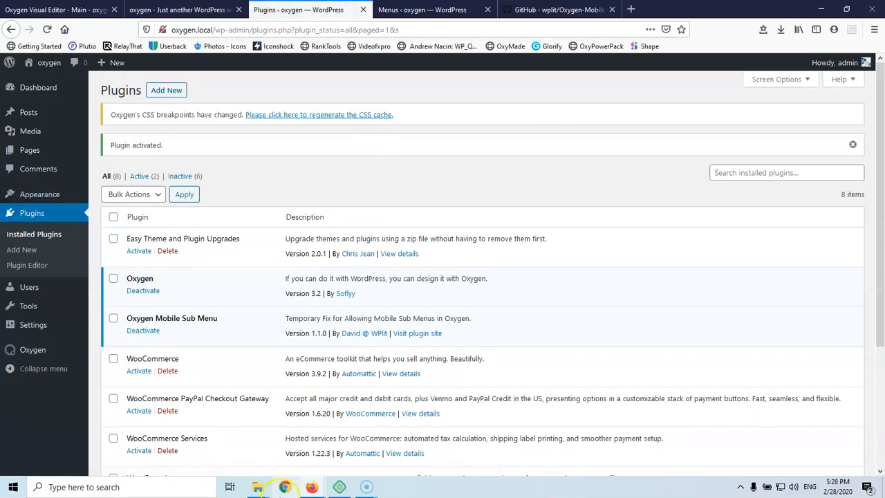
Reload the mobile preview and test the overlay menu by expanding and collapsing the About submenu, then close the menu.
mouse_move(312, 484)
click(347, 450)
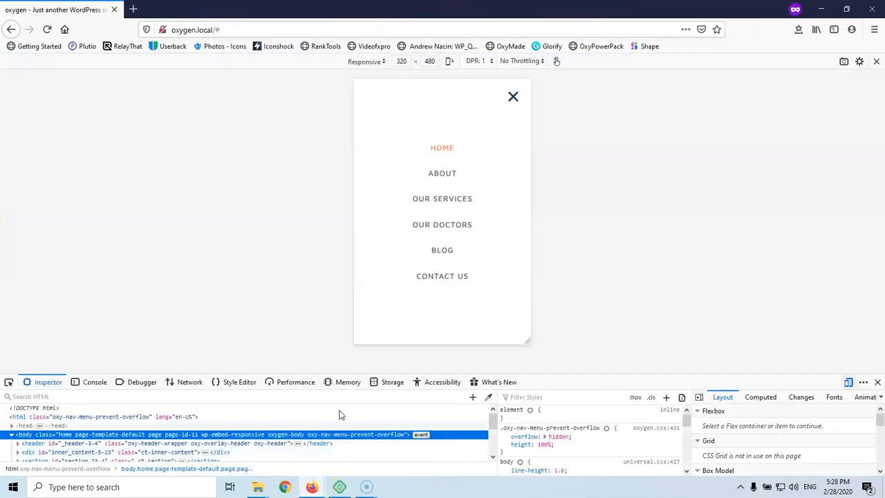
click(53, 31)
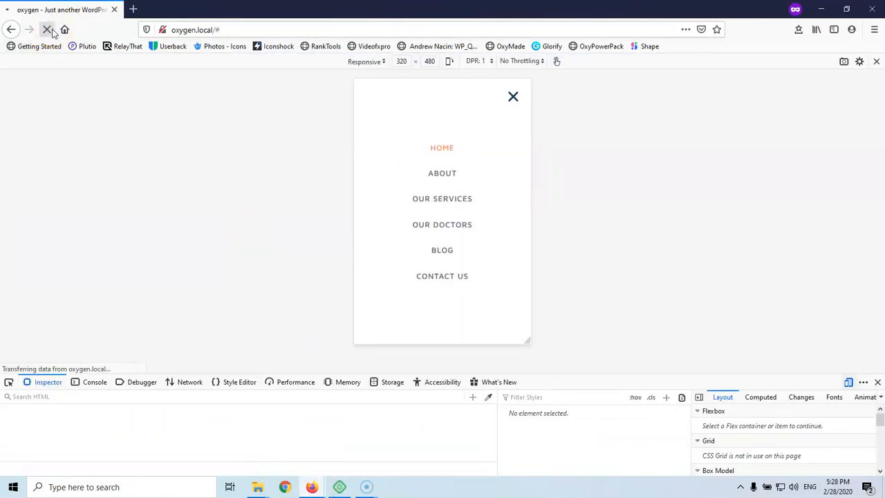
click(442, 244)
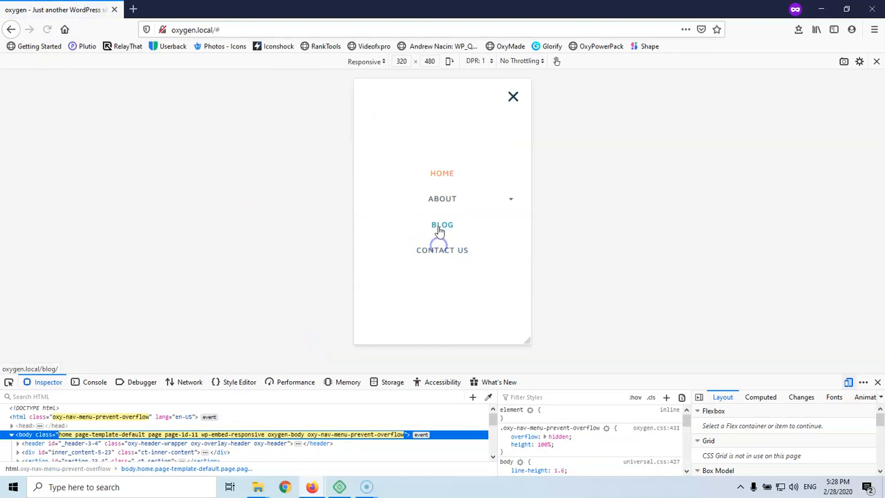
click(511, 203)
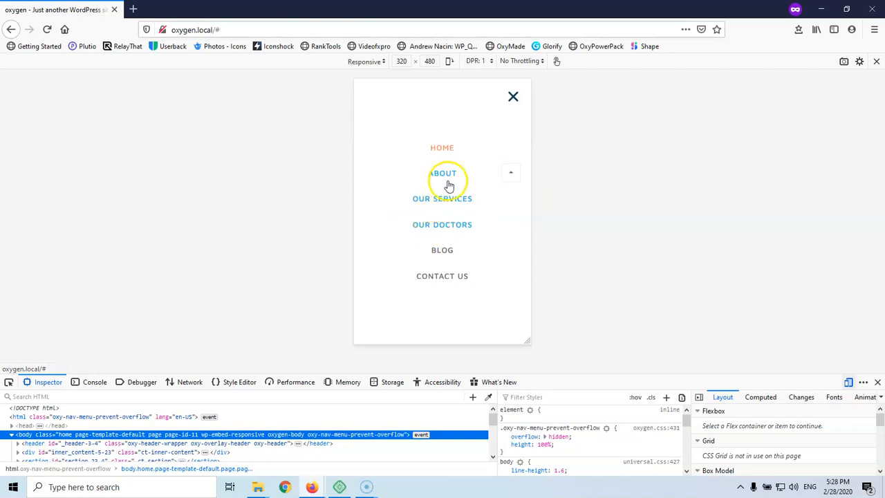
click(510, 176)
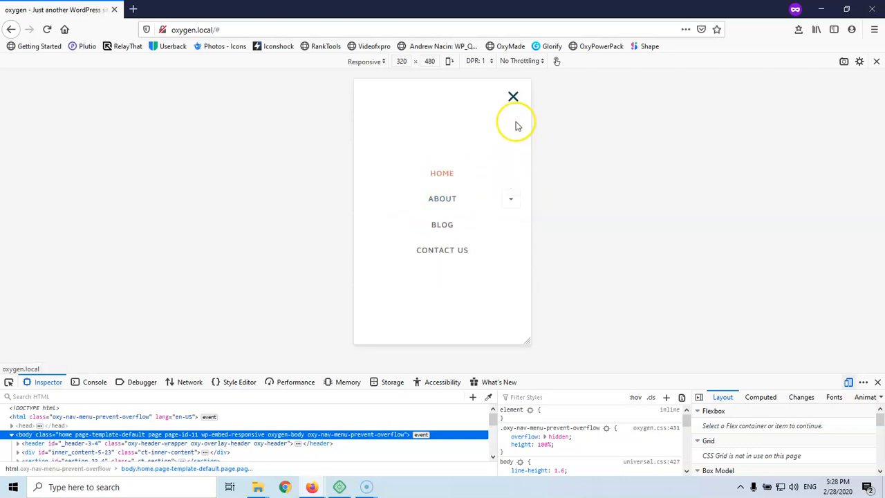
click(513, 96)
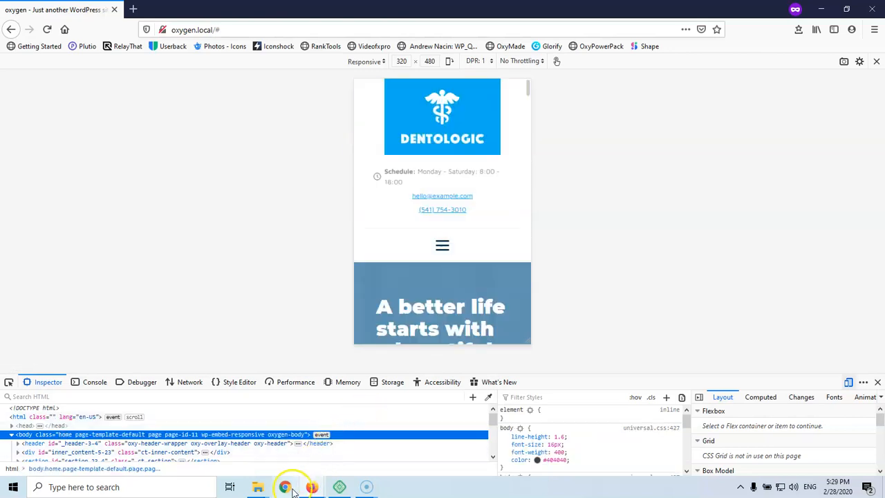
Return to the Oxygen editor and show the template's structure tree from its Body level.
mouse_move(307, 487)
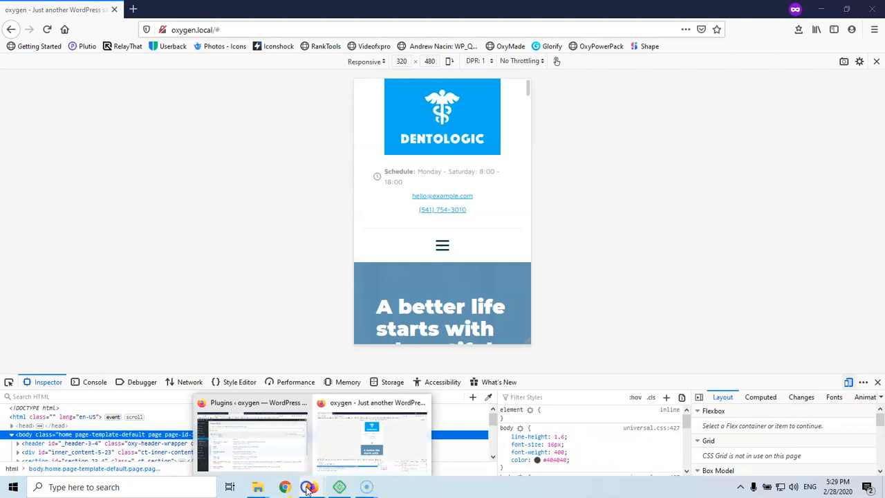
click(274, 441)
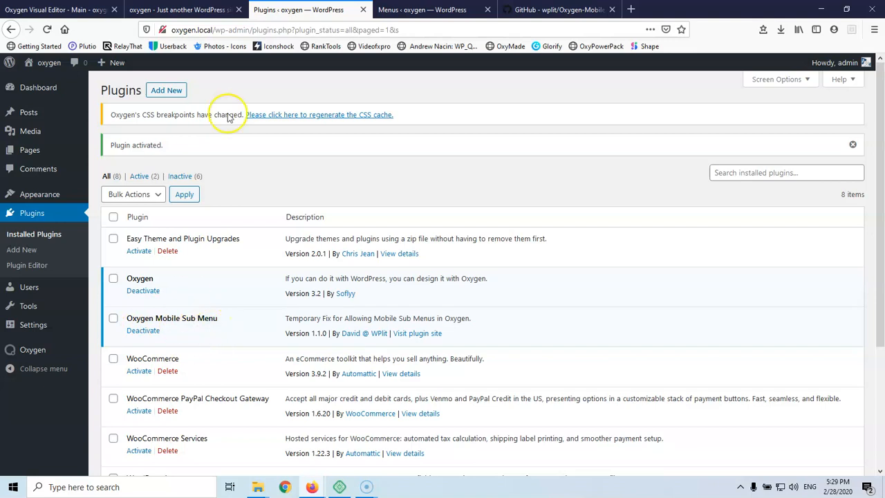
click(177, 9)
click(70, 8)
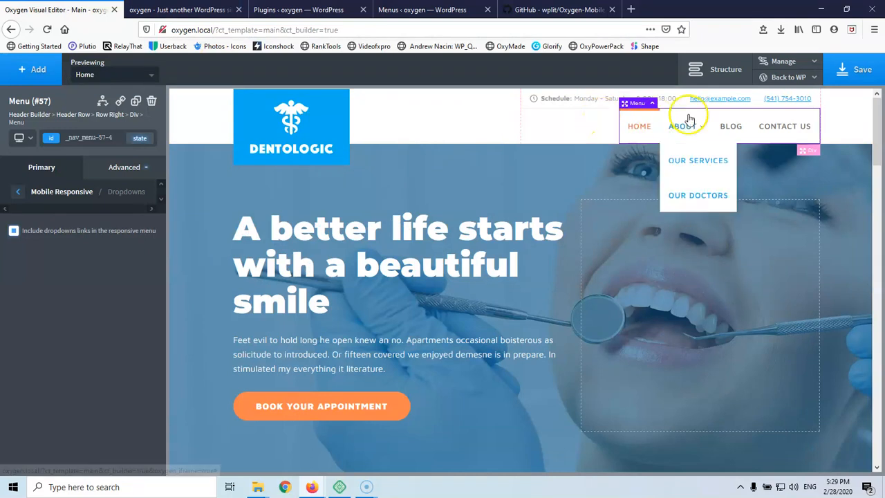
click(722, 79)
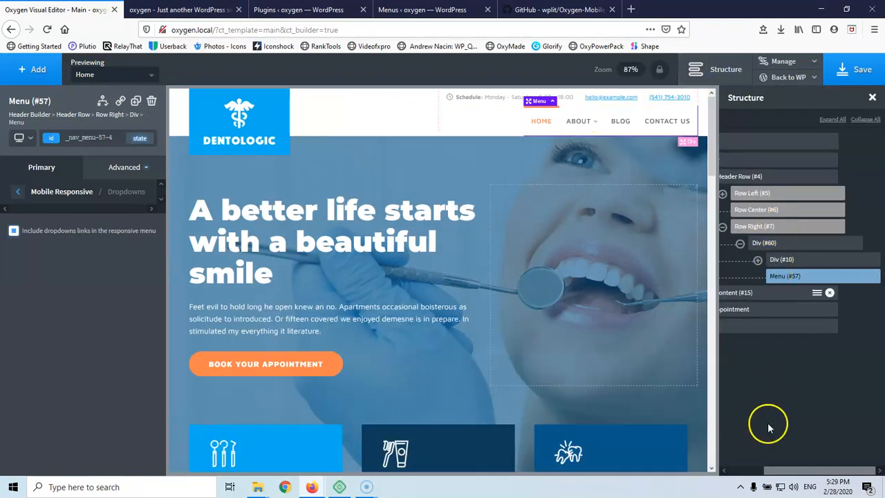
drag(810, 469, 751, 473)
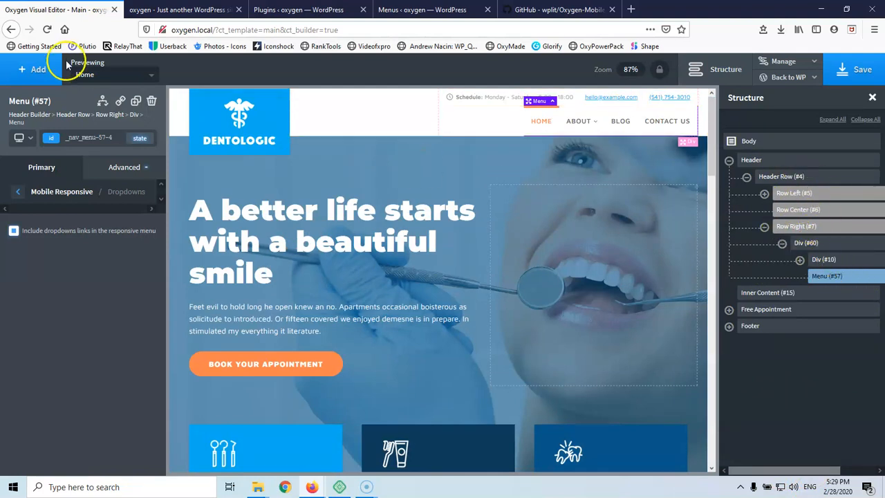
Search the components for "pro" and add a Pro Menu to the header div that holds the existing menu.
click(36, 80)
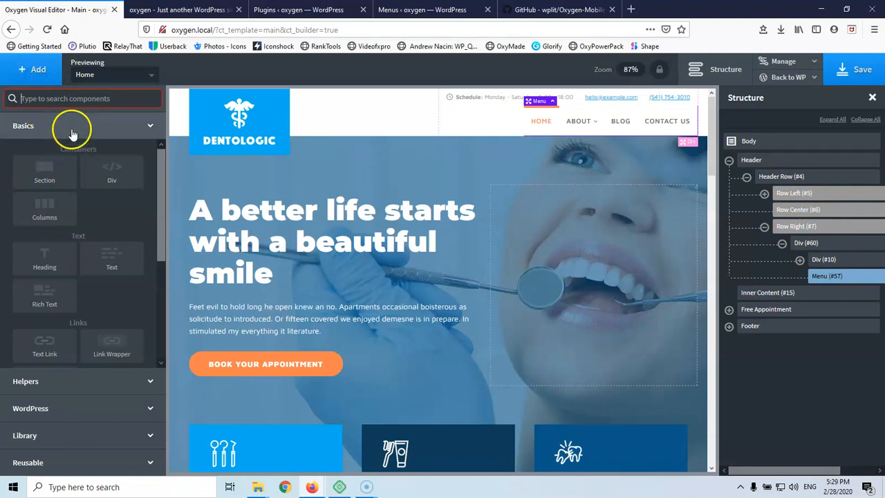
click(74, 99)
text(pro)
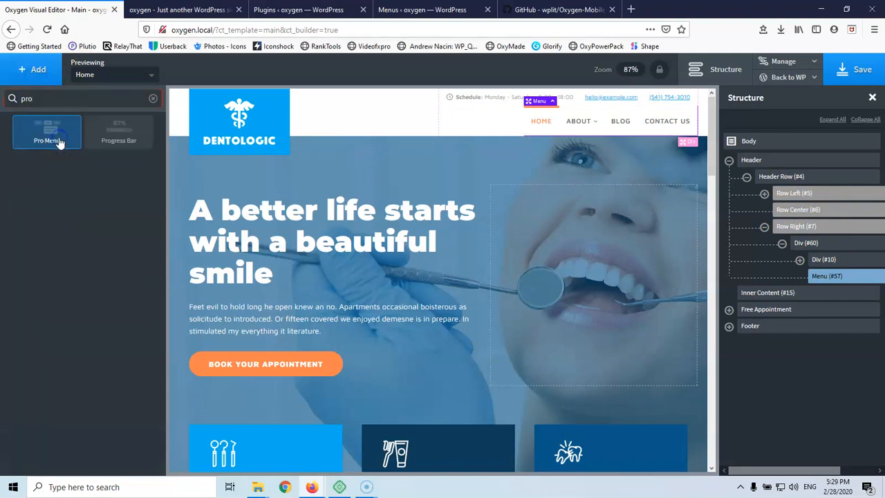
click(58, 141)
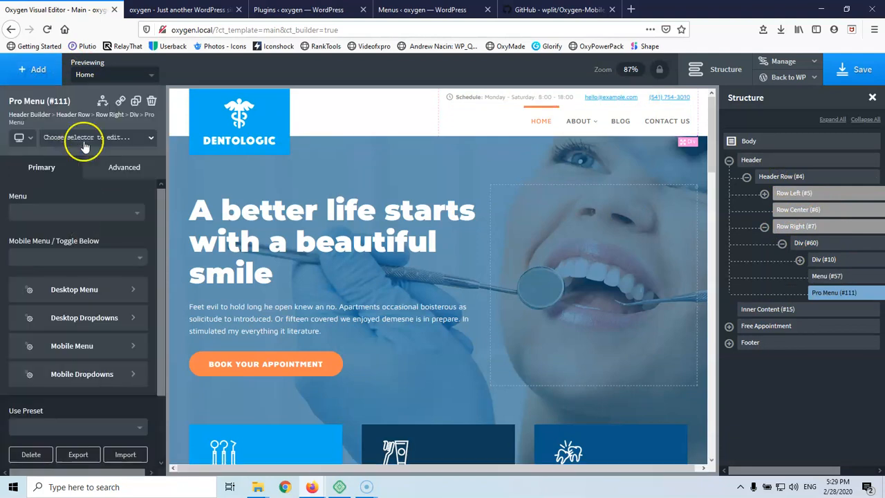
Hide the original header menu by setting its layout display to none.
click(857, 279)
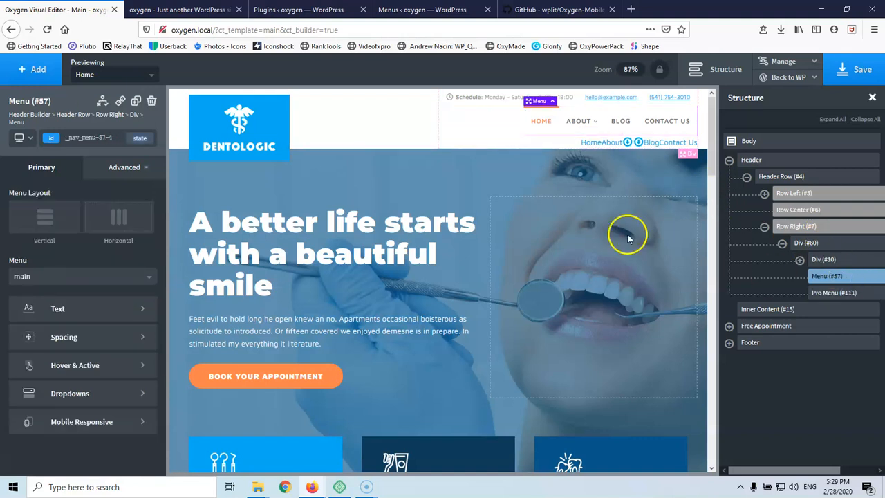
click(104, 171)
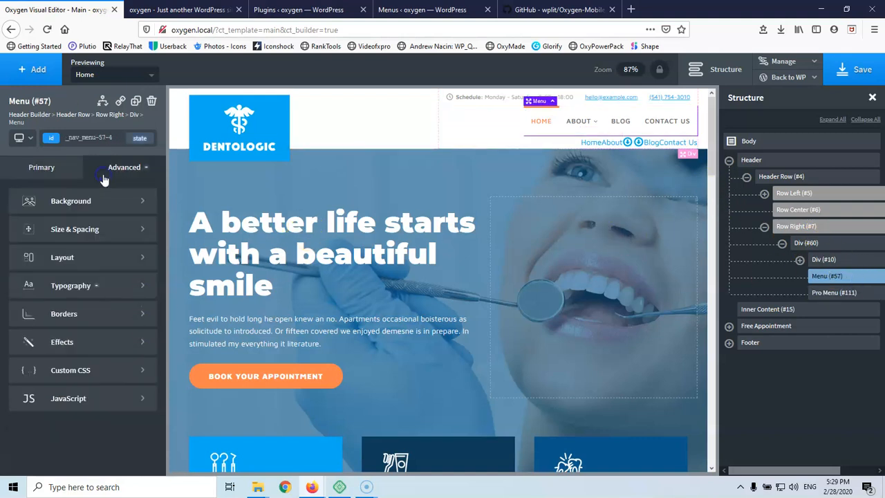
click(91, 256)
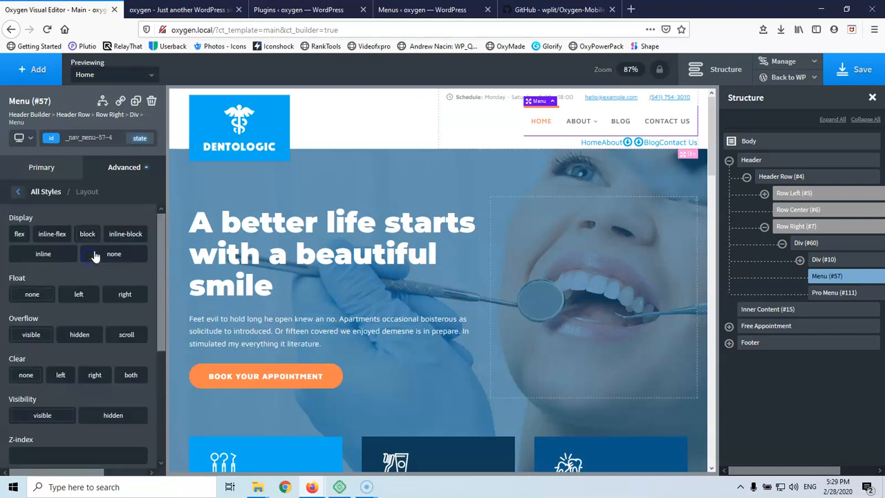
click(106, 256)
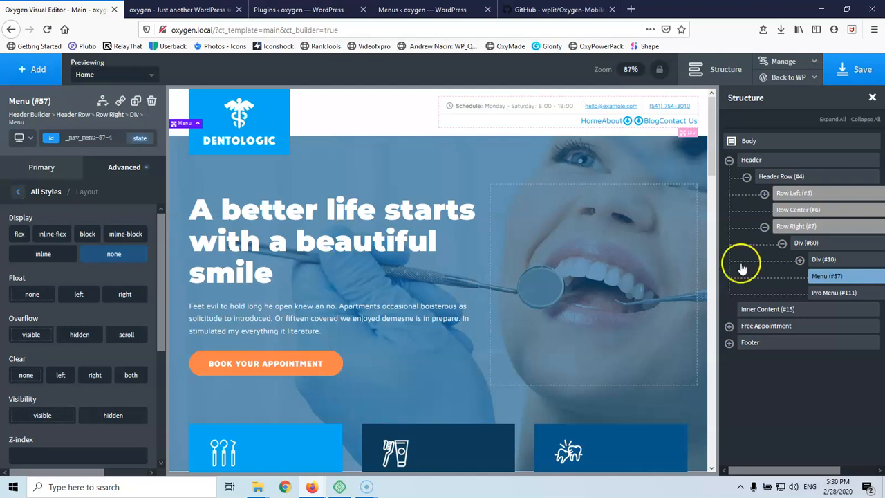
Examine the original header menu's primary options and its text style settings.
click(18, 192)
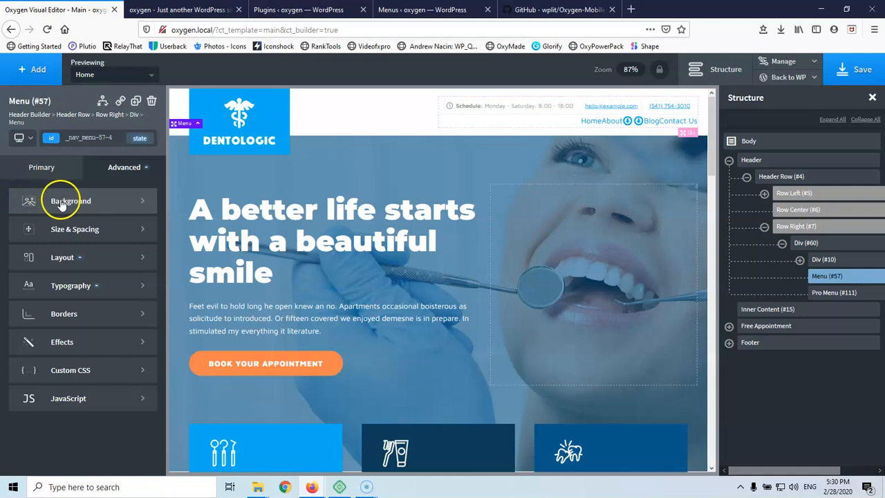
click(33, 169)
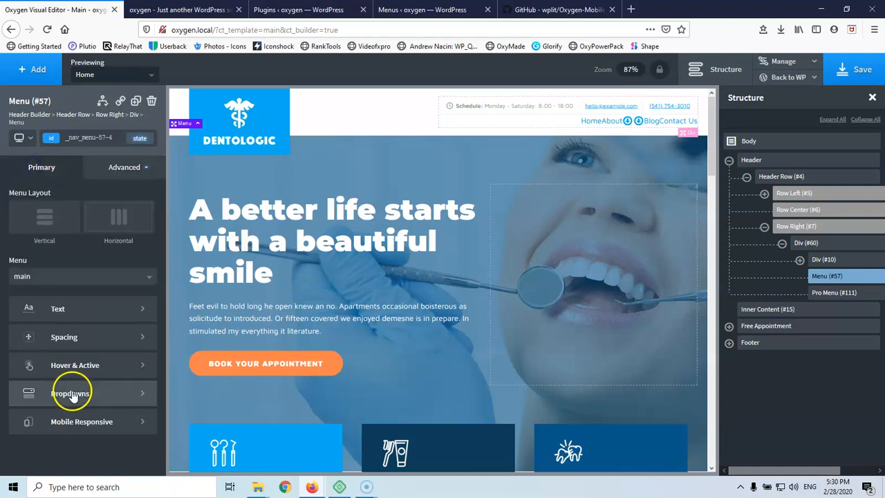
click(83, 311)
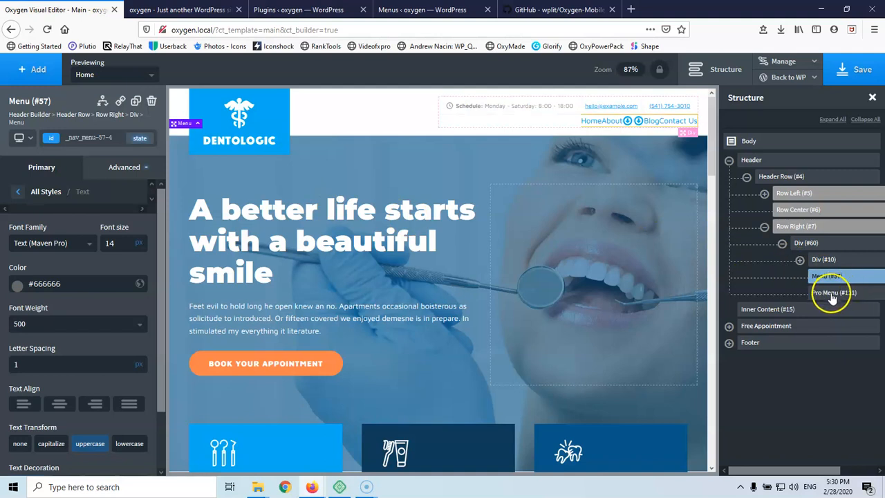
Select the Pro Menu, save the template, and reload the site's home page to check the About dropdown.
click(613, 127)
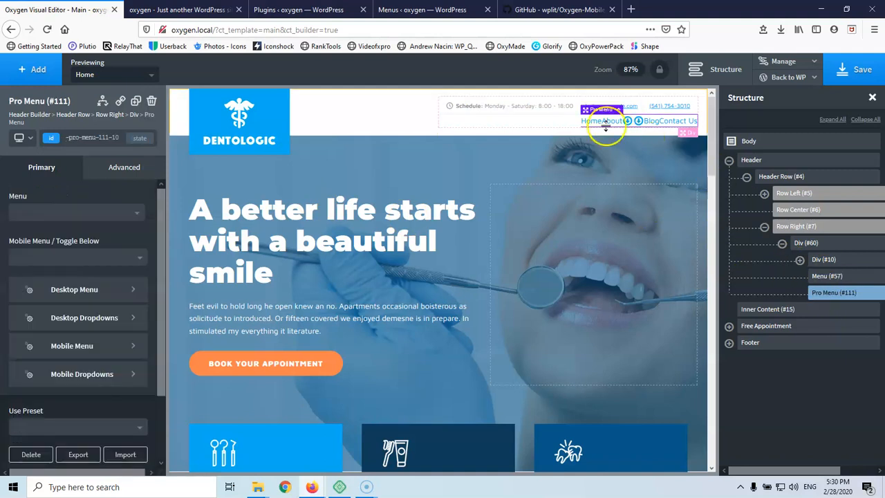
click(855, 70)
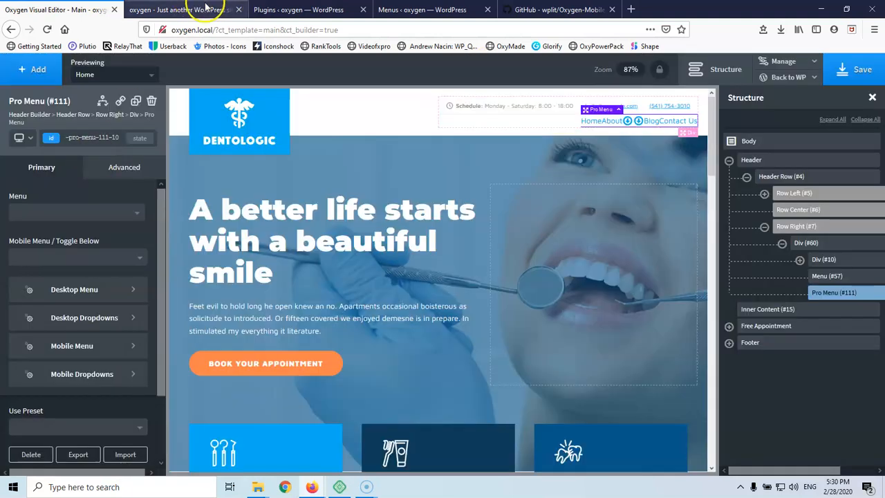
click(311, 9)
click(173, 9)
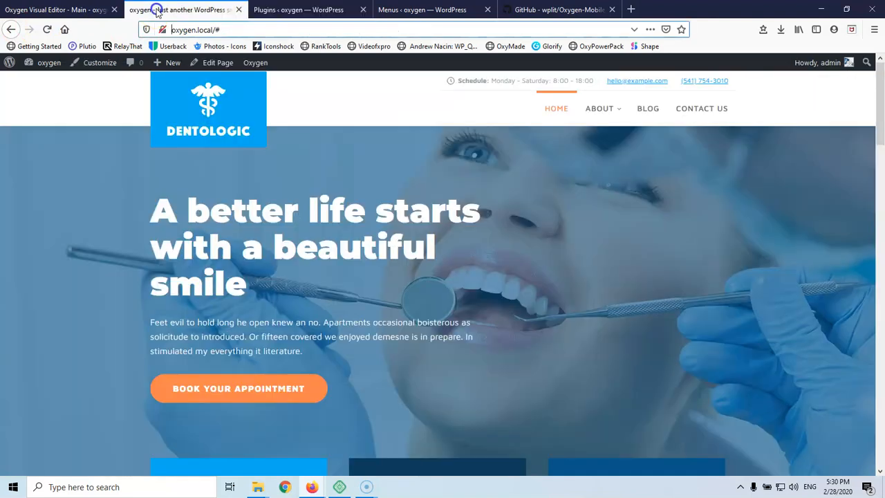
click(48, 30)
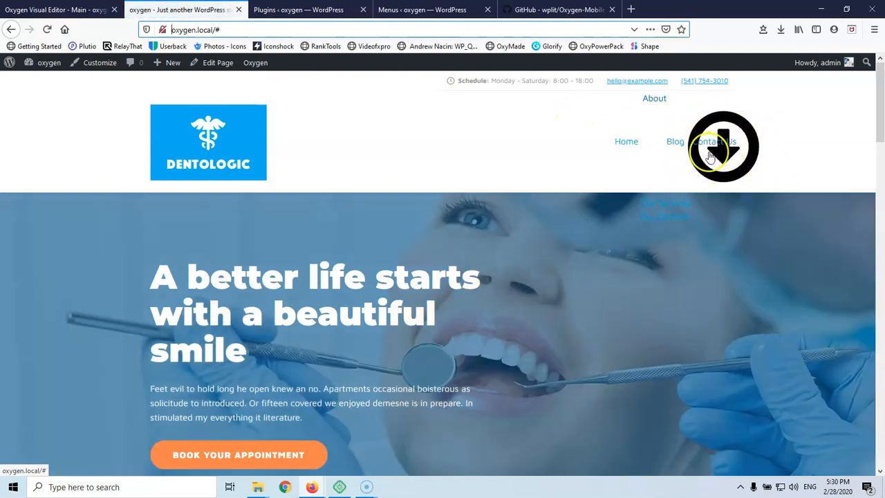
mouse_move(659, 97)
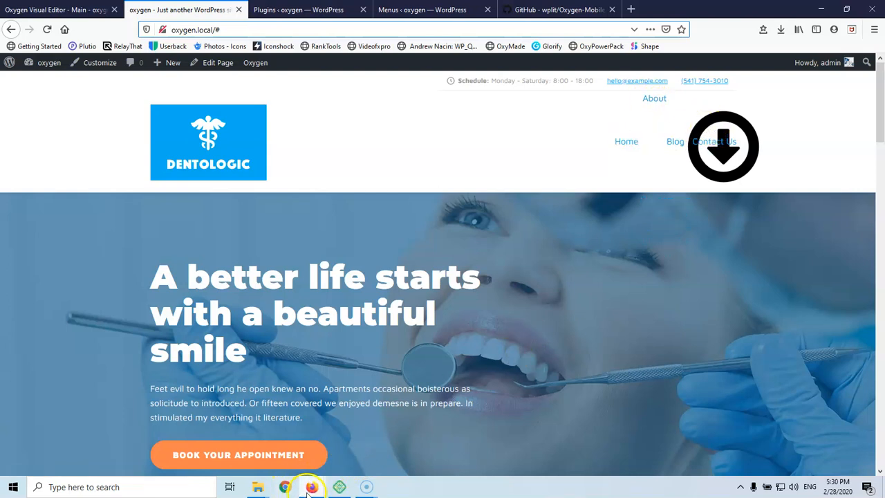
mouse_move(312, 488)
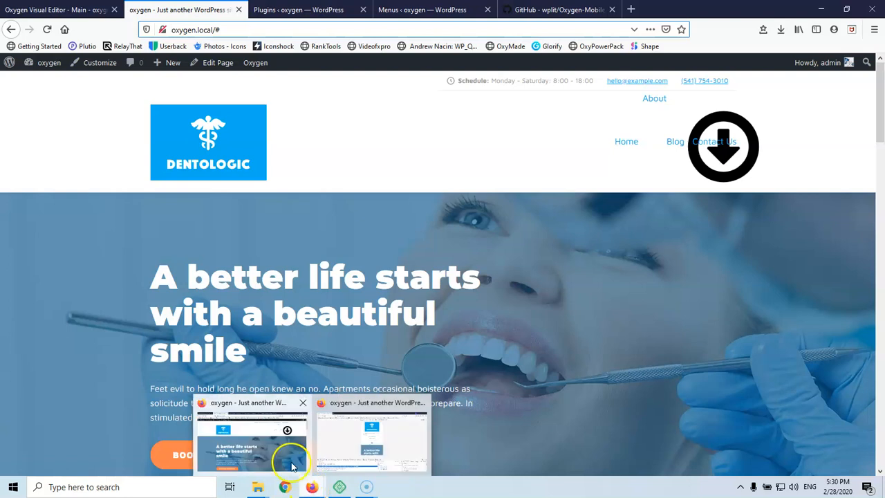
mouse_move(328, 453)
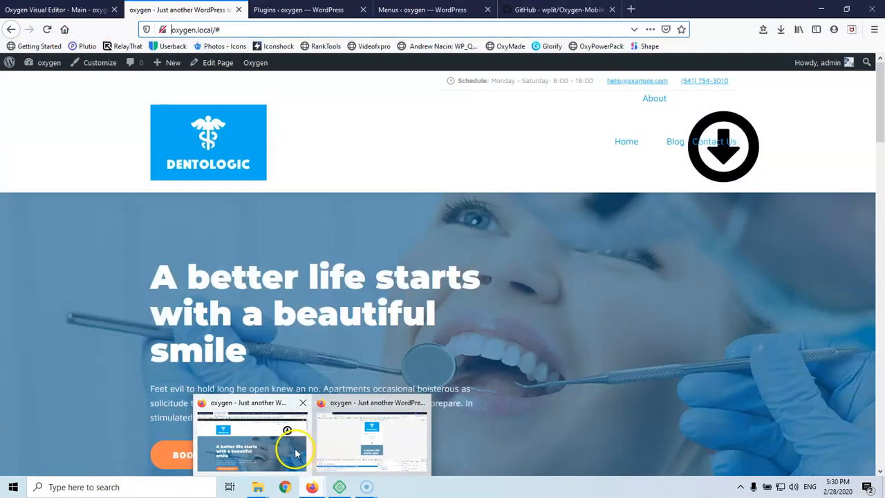
click(296, 454)
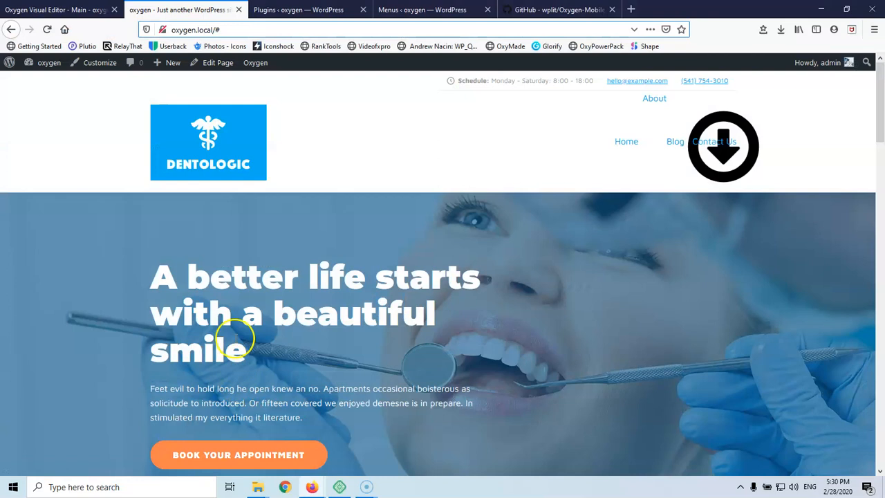
Deactivate the Oxygen Mobile Sub Menu plugin and delete it from the WordPress plugins list.
click(278, 8)
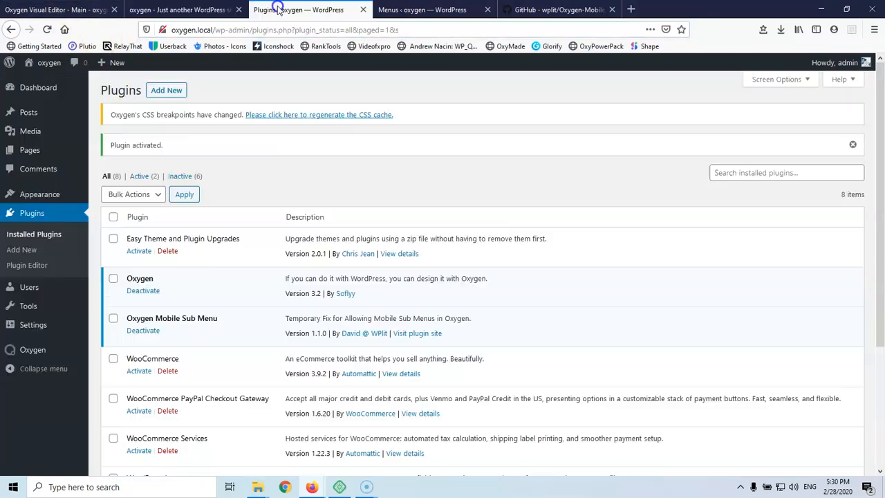
click(142, 330)
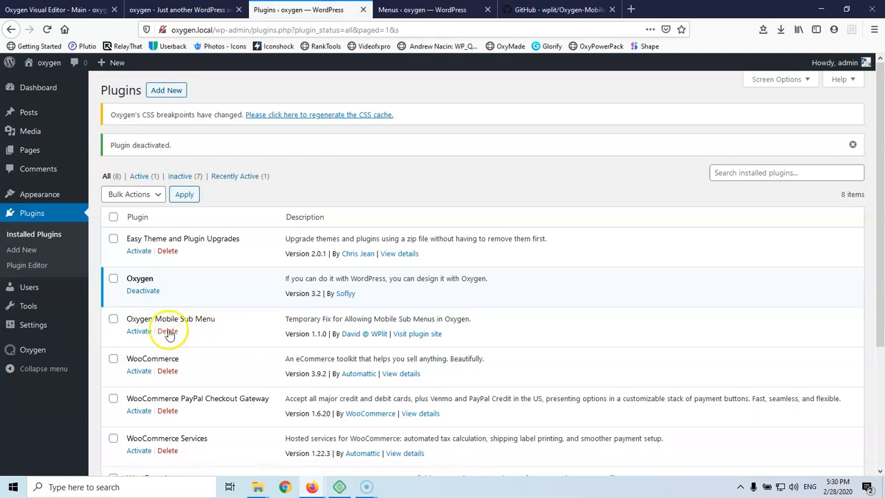
click(166, 332)
click(478, 230)
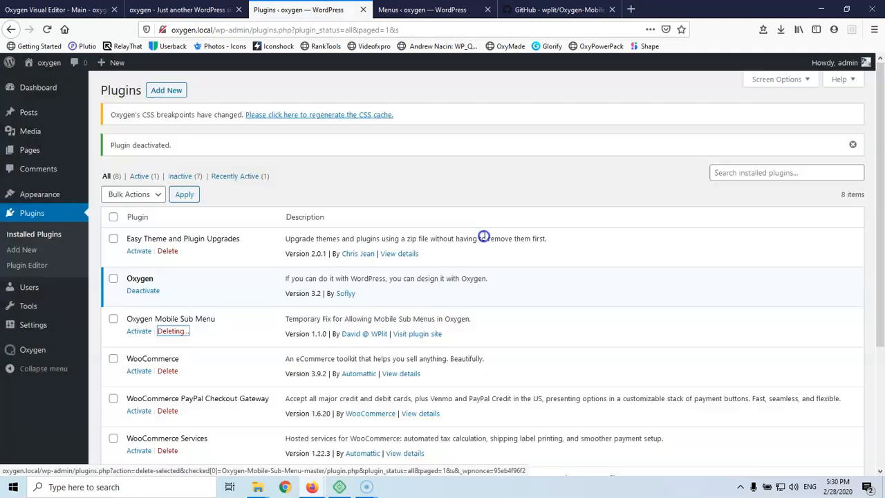
Reload the site's home page and test the About dropdown in the header's Pro Menu.
click(179, 9)
click(48, 29)
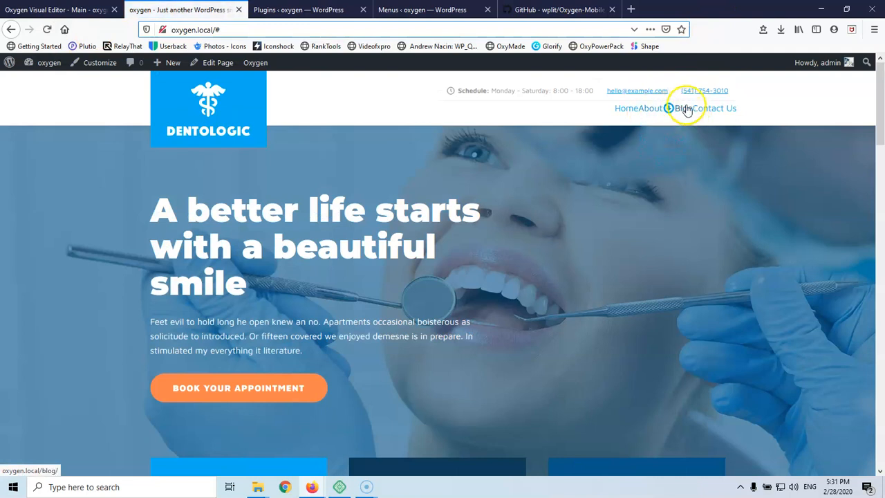
mouse_move(659, 113)
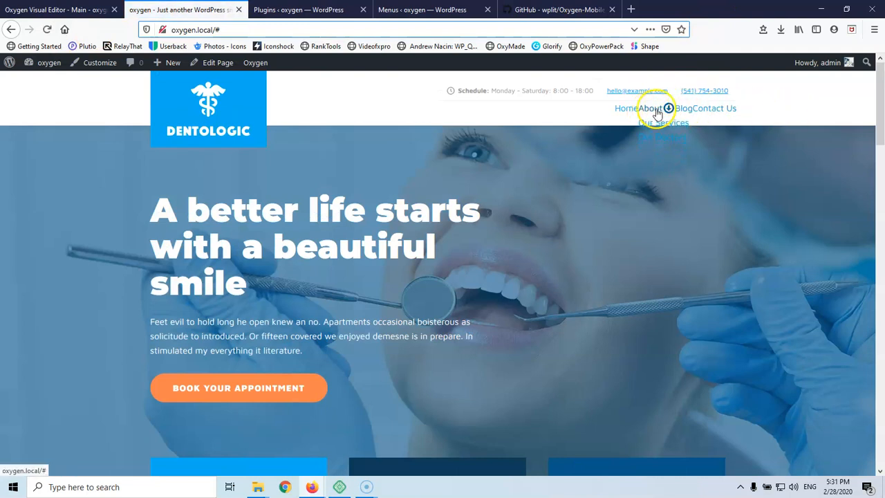
click(668, 108)
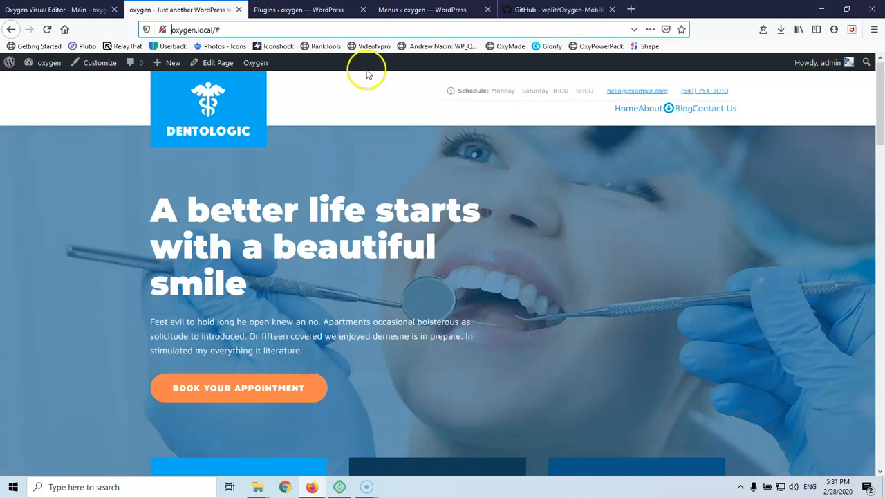
Return to the Oxygen editor and assign the "main" menu to the Pro Menu.
click(55, 10)
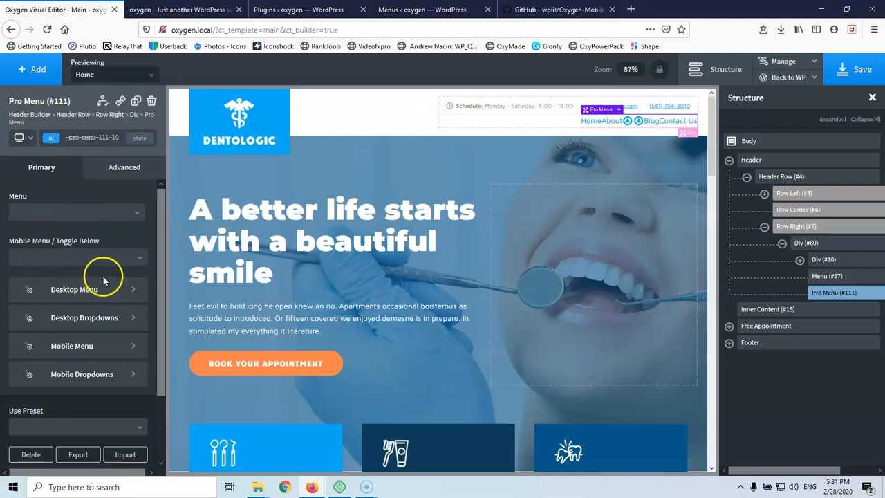
click(63, 211)
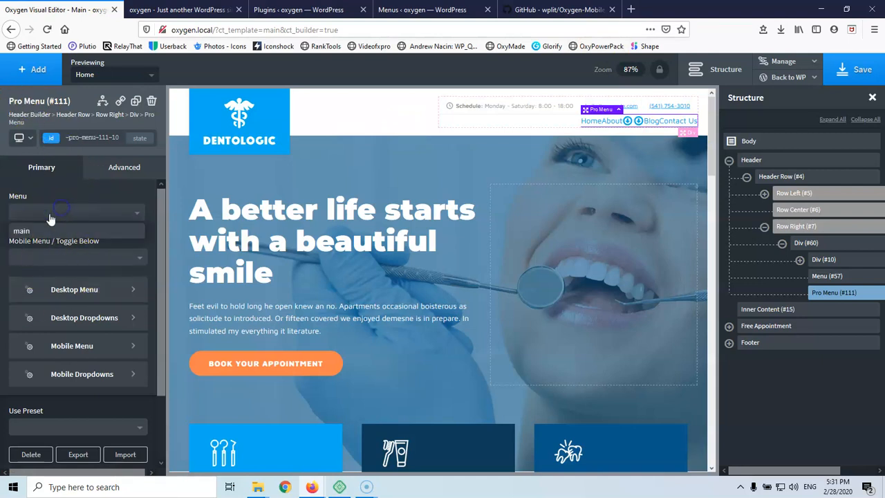
click(35, 232)
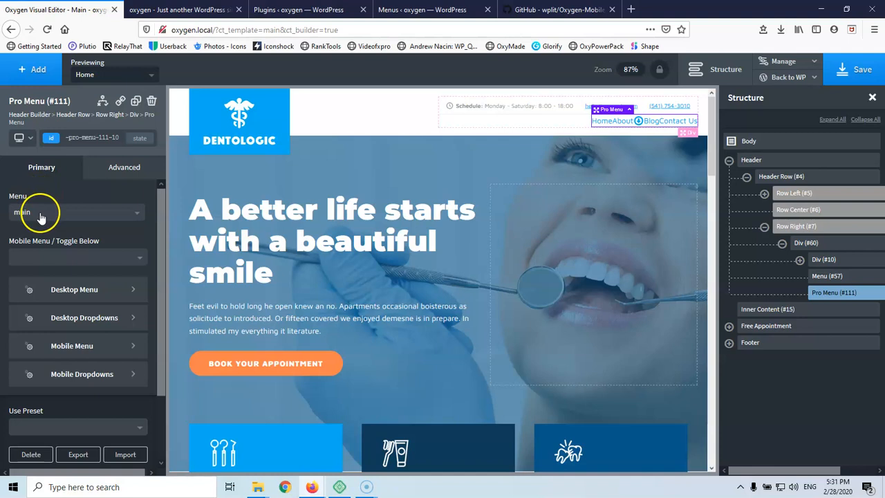
Set the Pro Menu's mobile menu toggle to appear at less than 992px.
click(57, 258)
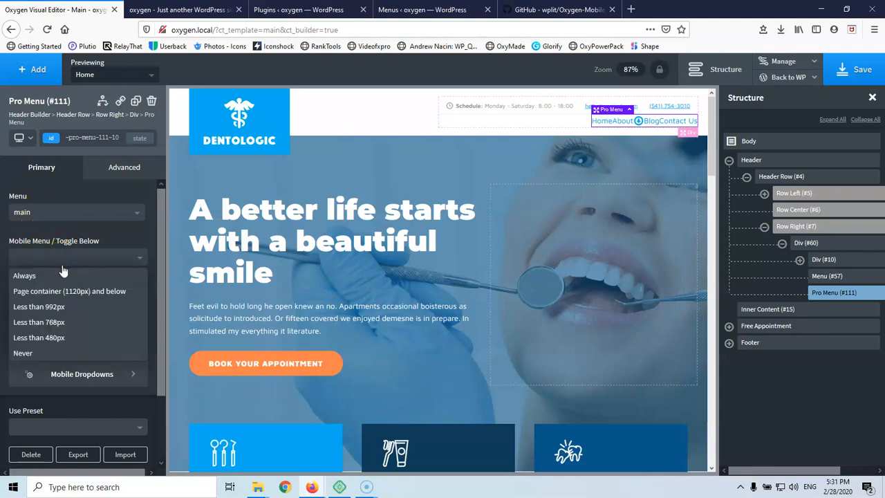
click(67, 281)
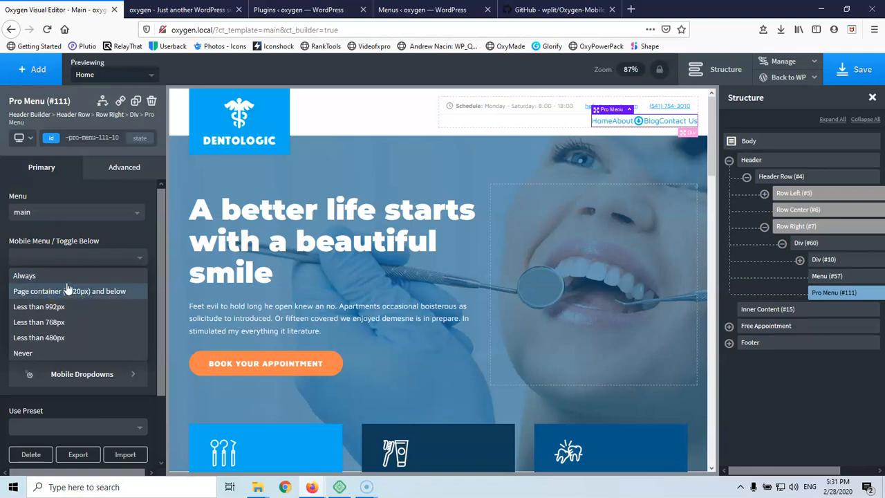
click(66, 306)
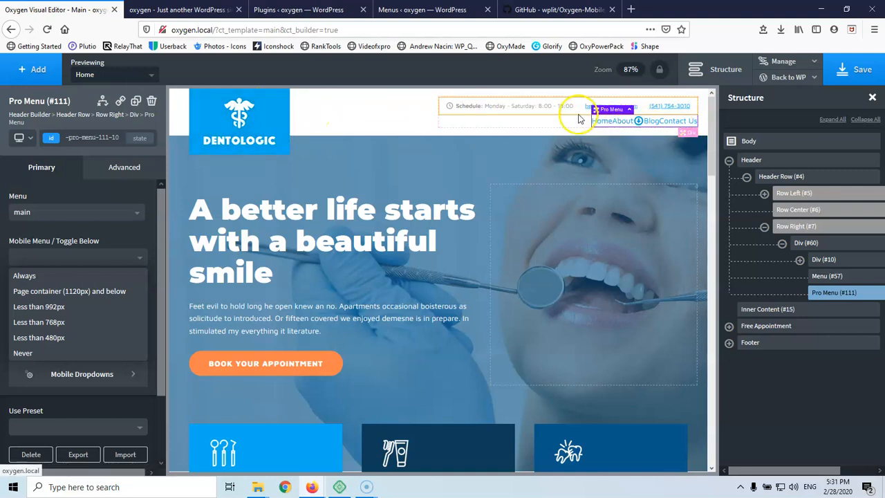
click(47, 307)
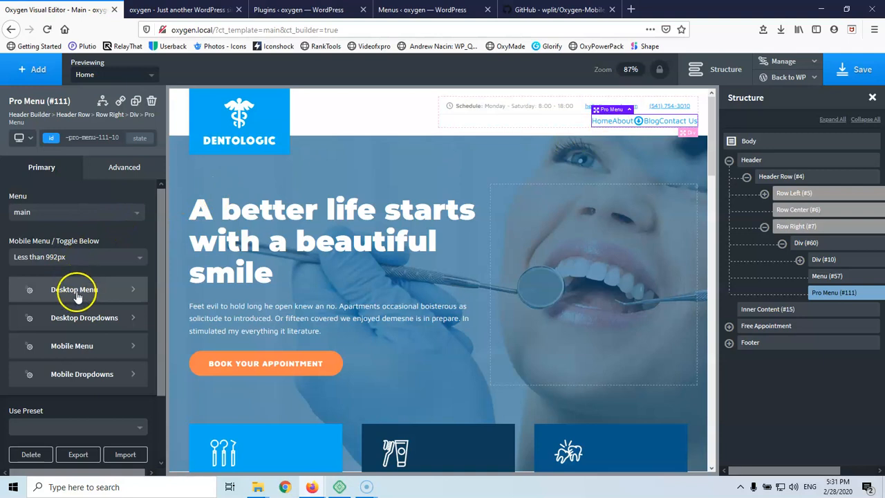
Apply the "Slide to Right" preset to the Pro Menu.
scroll(77, 296, down, 2)
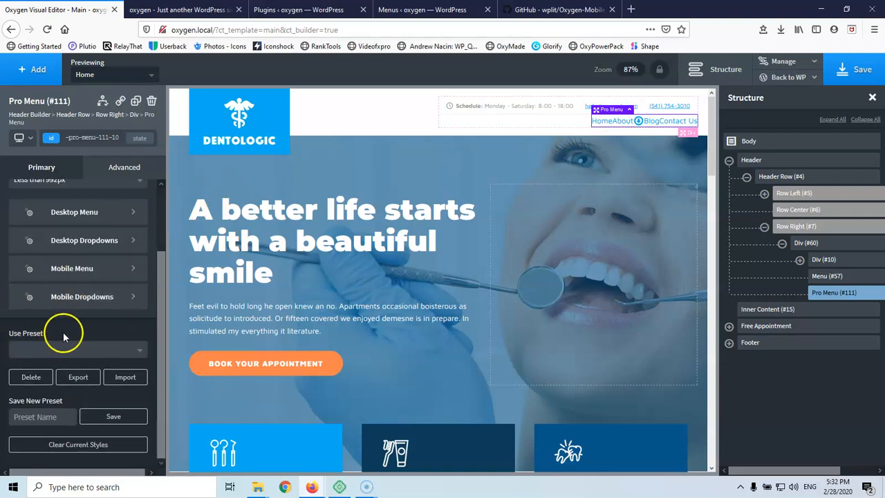
click(94, 351)
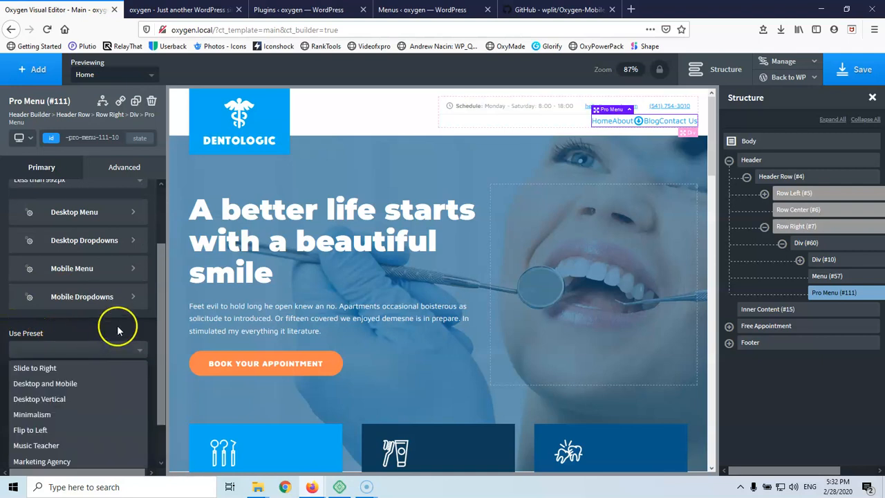
scroll(117, 322, down, 1)
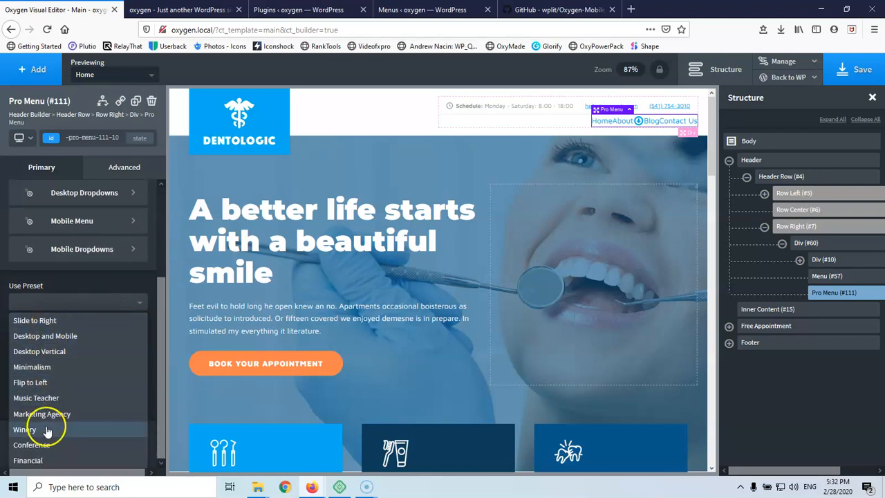
click(54, 321)
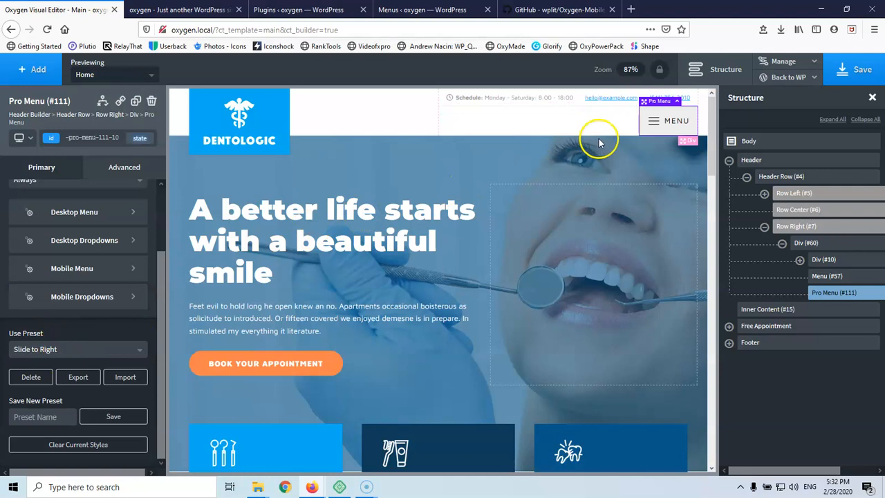
Preview the opened "Slide to Right" menu, and try the "Desktop and Mobile" preset on the Pro Menu, including its About dropdown.
click(656, 124)
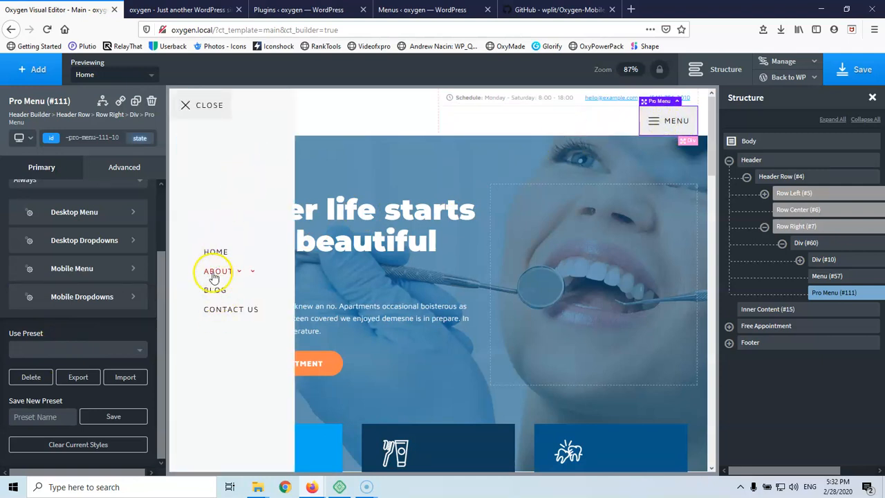
click(58, 350)
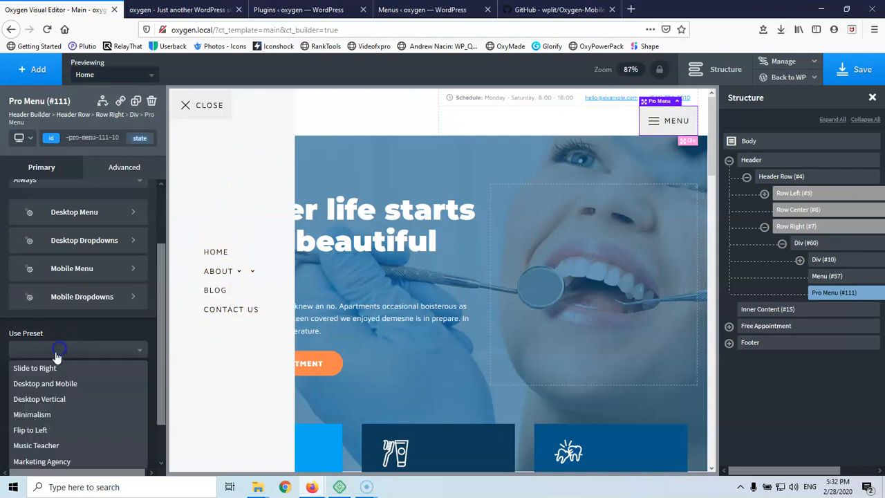
click(49, 384)
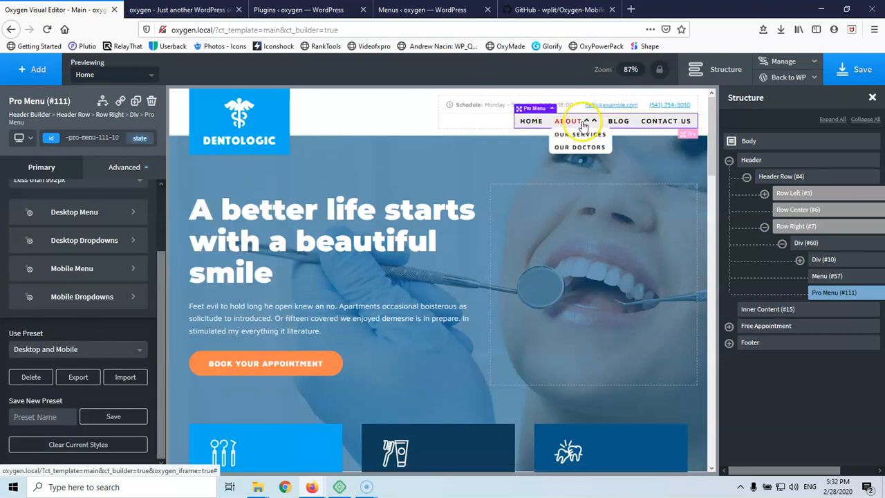
mouse_move(582, 125)
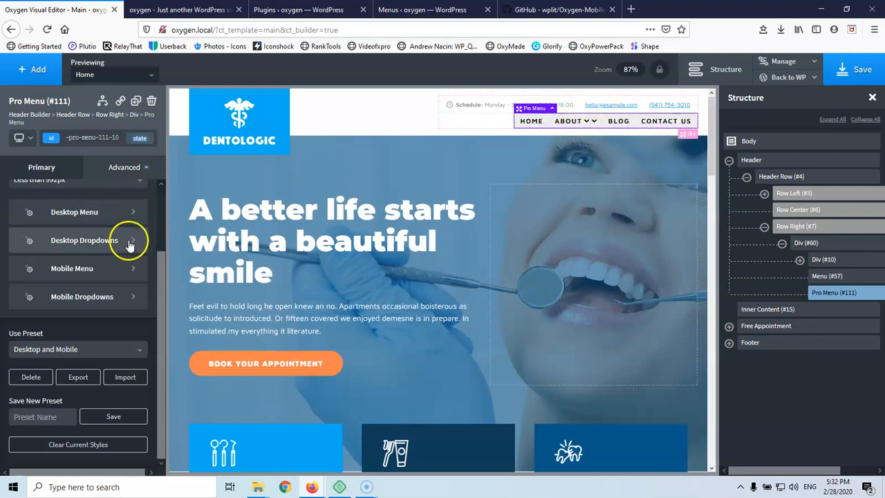
Try the "Desktop Vertical" and "Minimalism" presets on the Pro Menu, opening and closing the Minimalism full-screen menu.
click(85, 351)
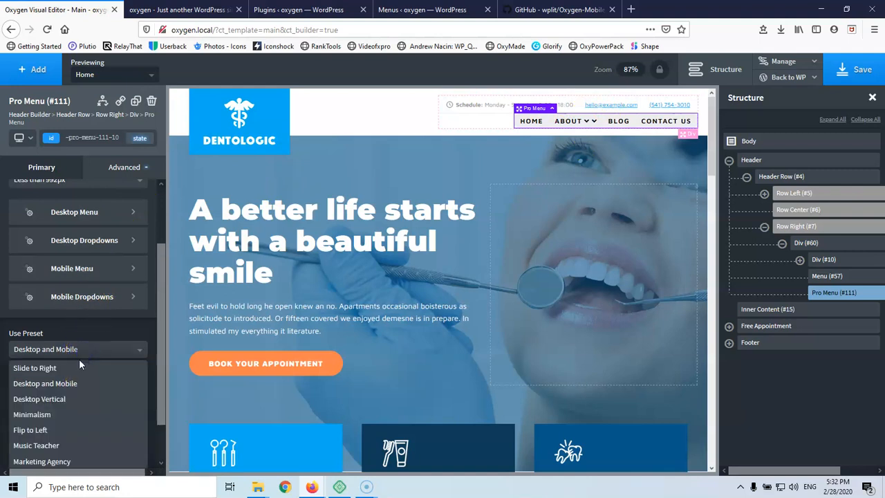
click(67, 404)
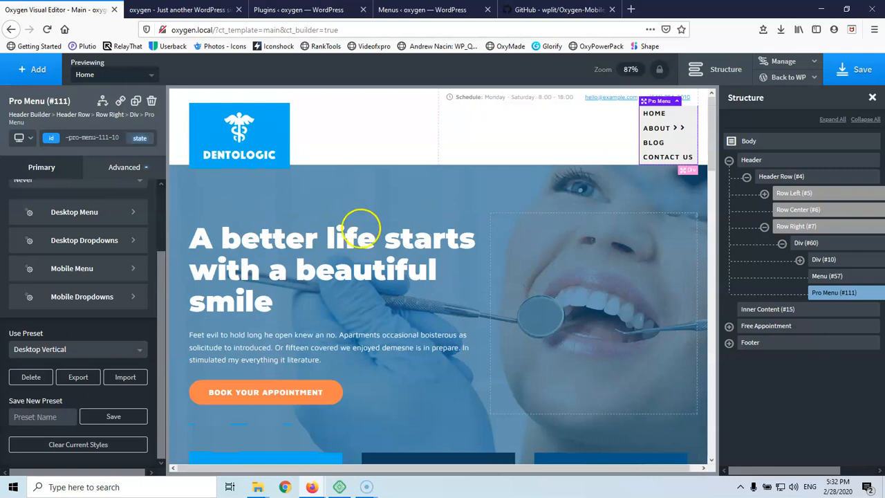
click(75, 350)
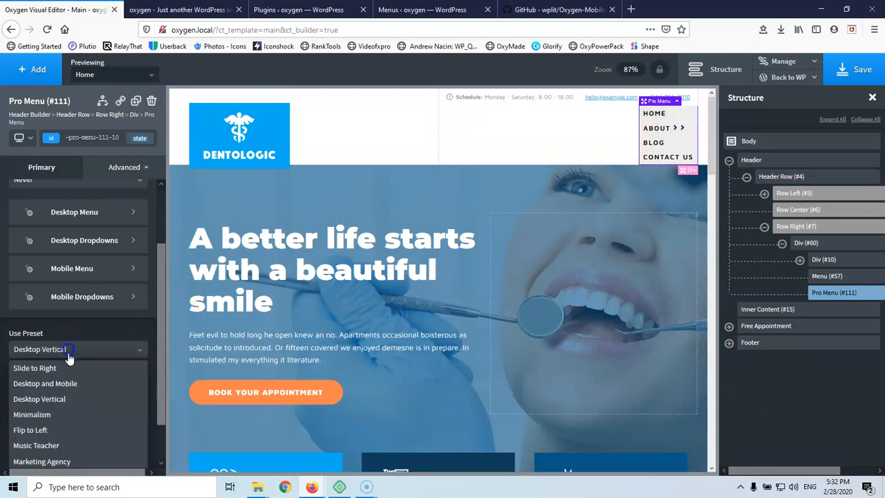
click(58, 414)
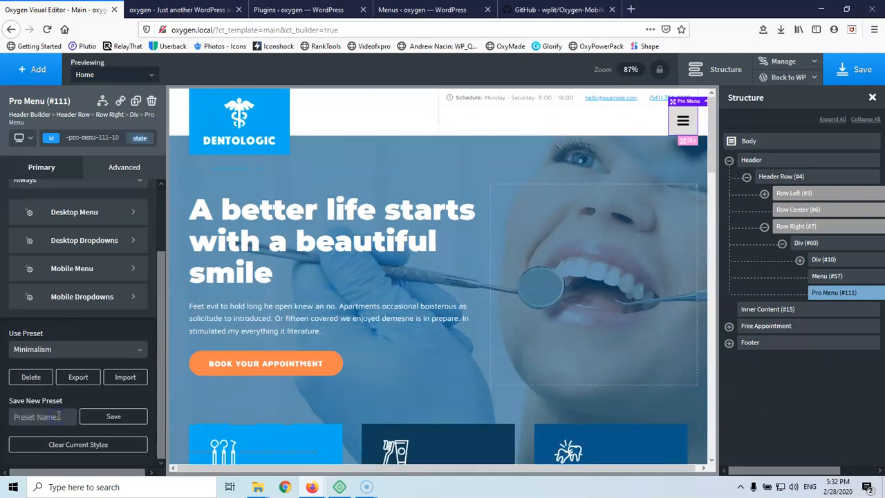
click(683, 122)
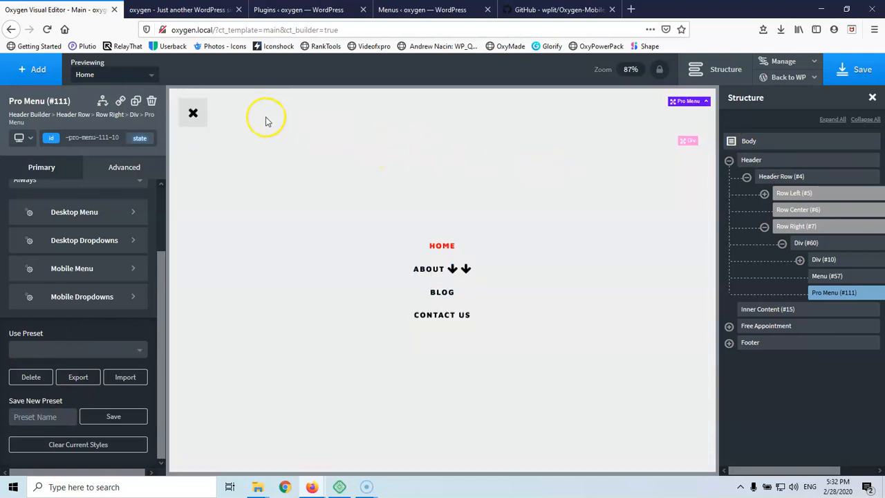
click(193, 113)
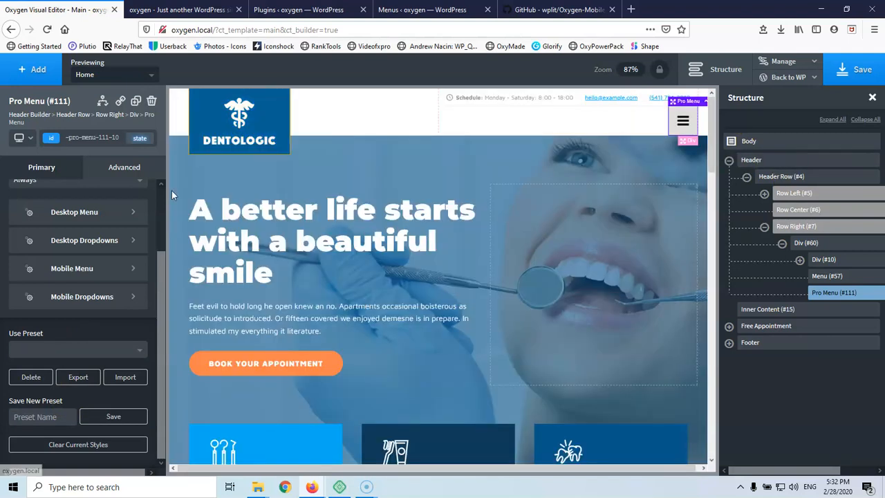
Browse the remaining Pro Menu presets and clear all of the element's current styles.
click(91, 350)
scroll(86, 362, down, 1)
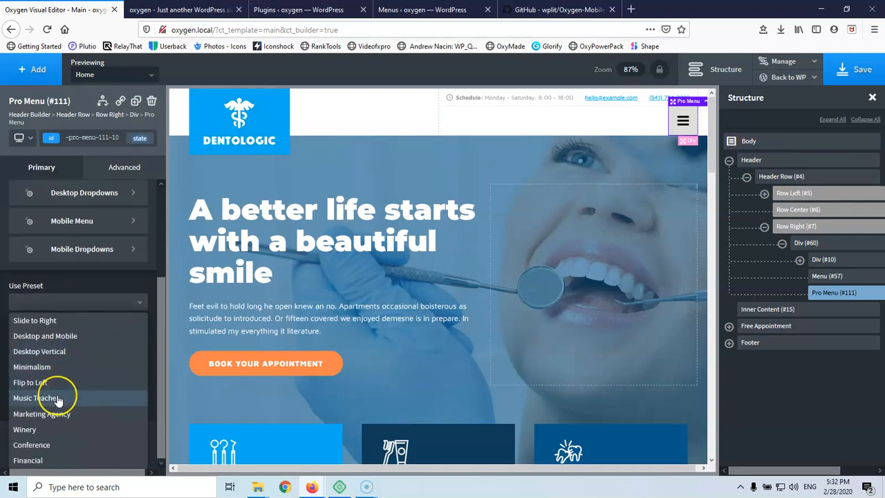
scroll(97, 325, up, 3)
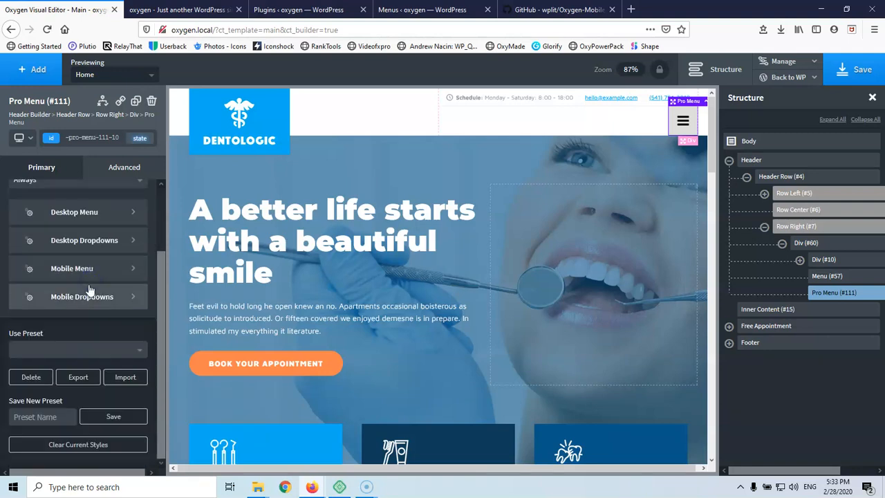
click(89, 448)
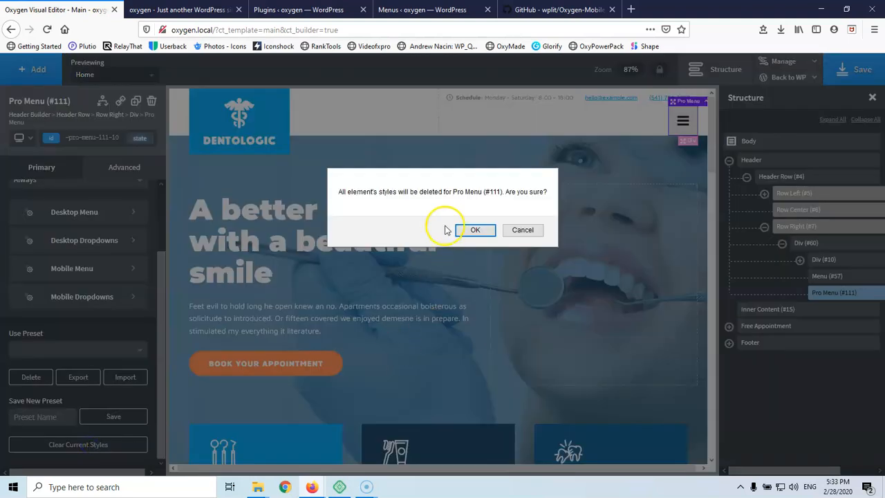
click(469, 229)
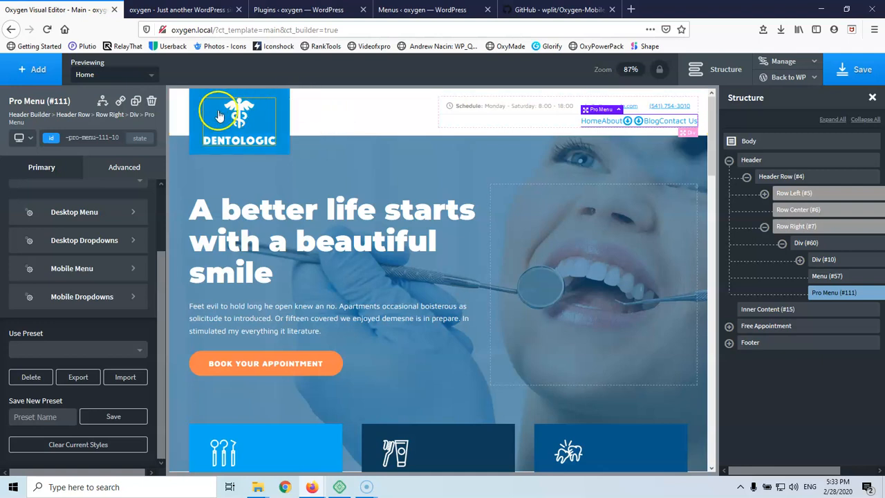
click(71, 215)
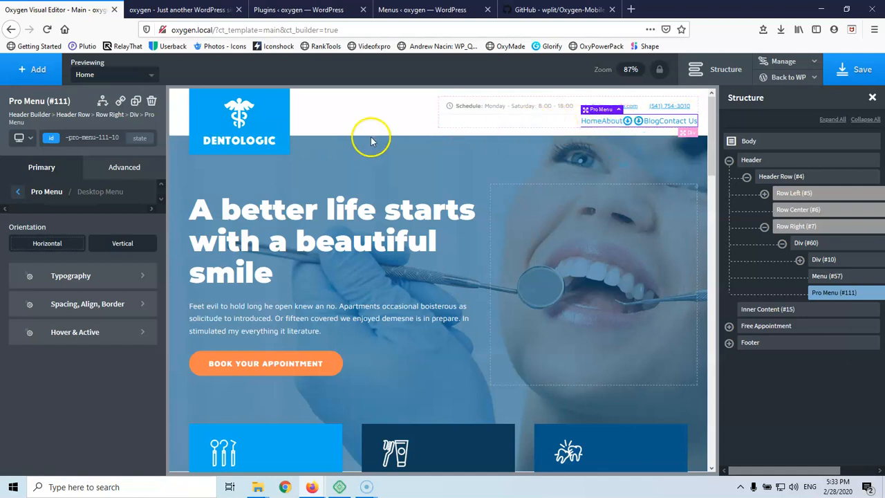
click(85, 275)
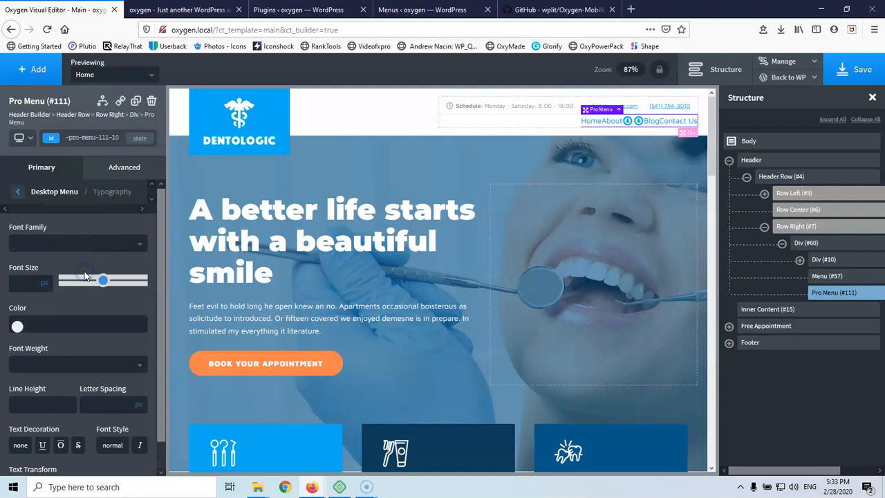
click(19, 192)
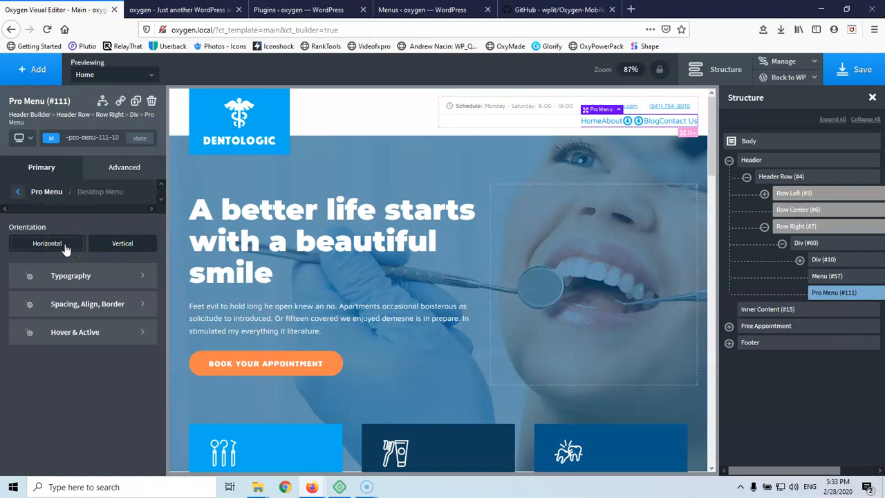
click(65, 248)
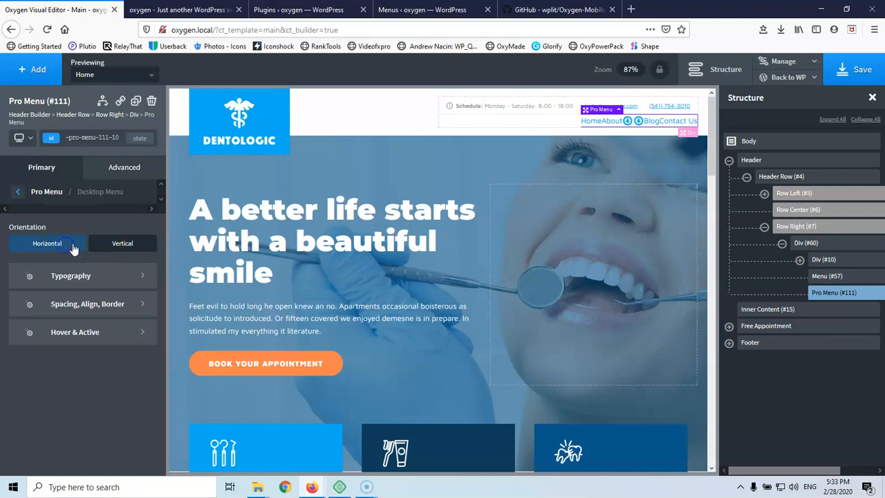
click(107, 248)
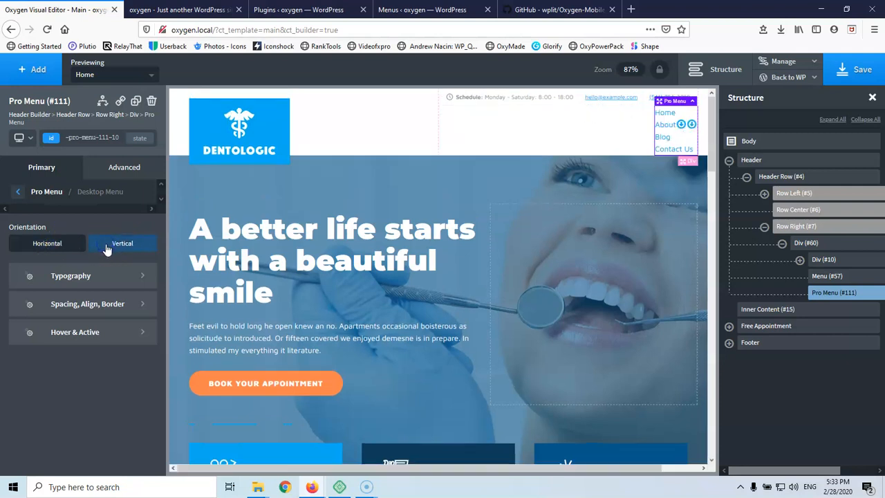
click(59, 247)
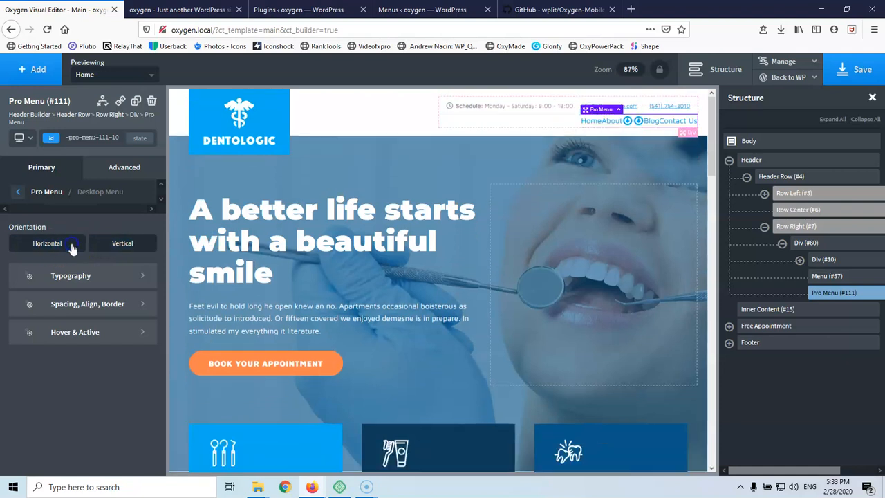
click(88, 278)
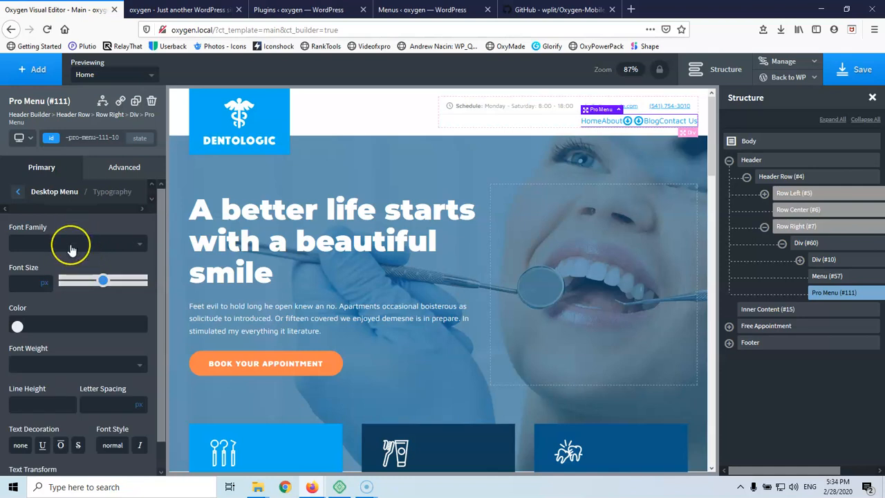
click(71, 247)
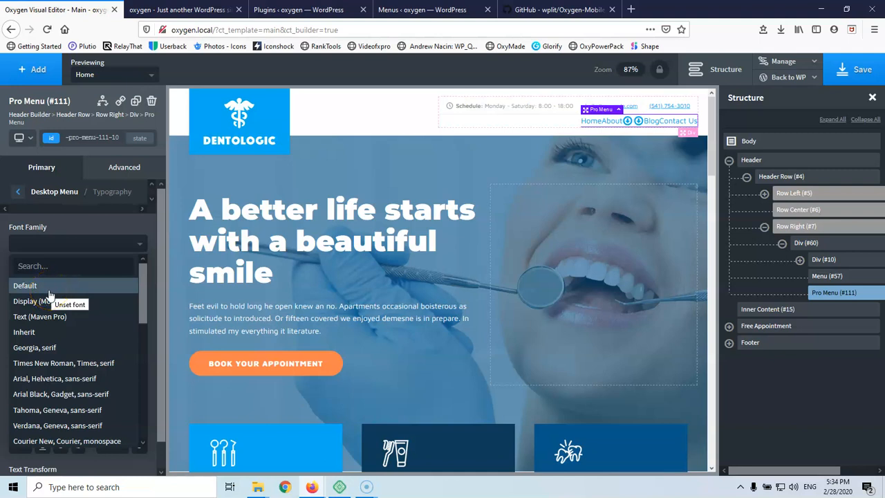
click(54, 247)
click(53, 244)
click(35, 265)
text(r)
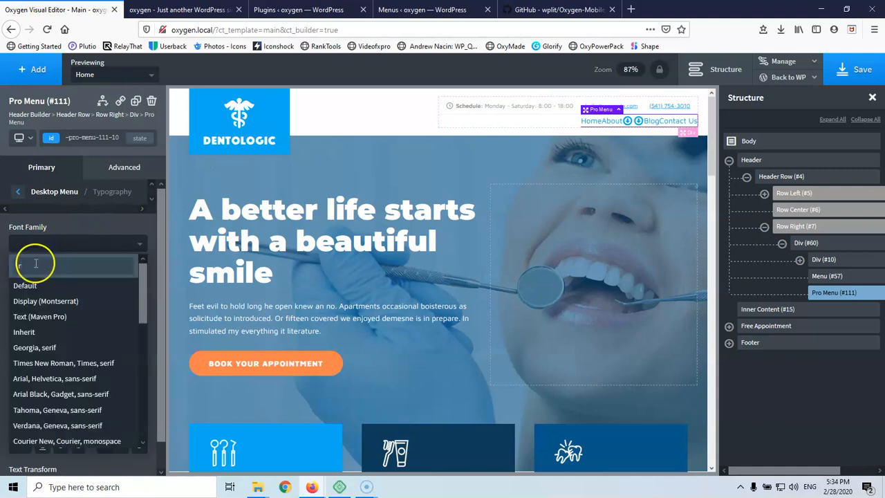
text(ob)
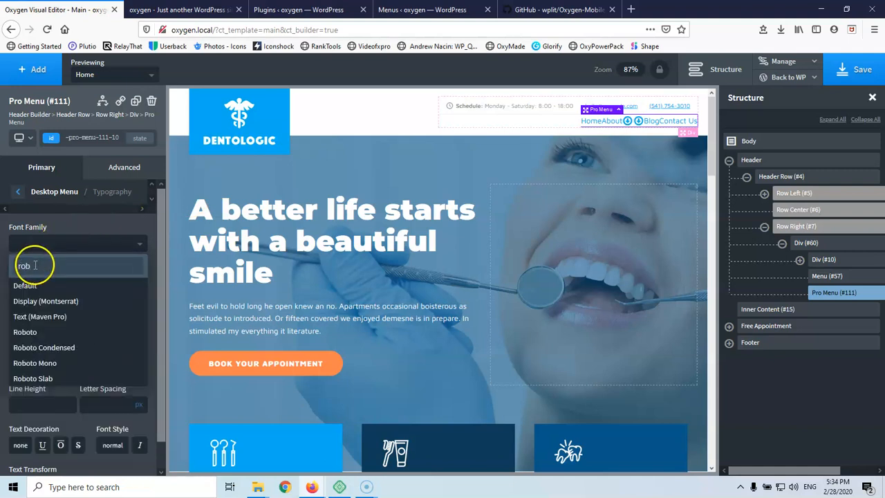
click(50, 333)
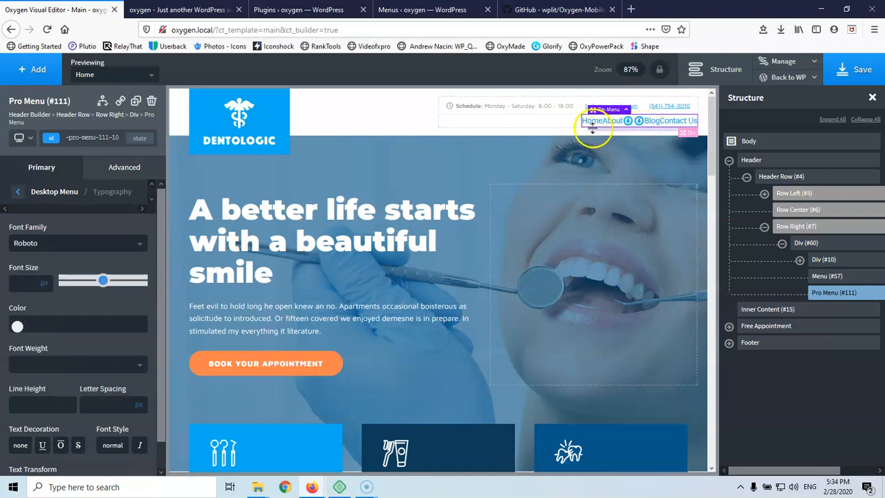
Set the desktop menu's font size to 17 px and its text color to #000000.
click(25, 284)
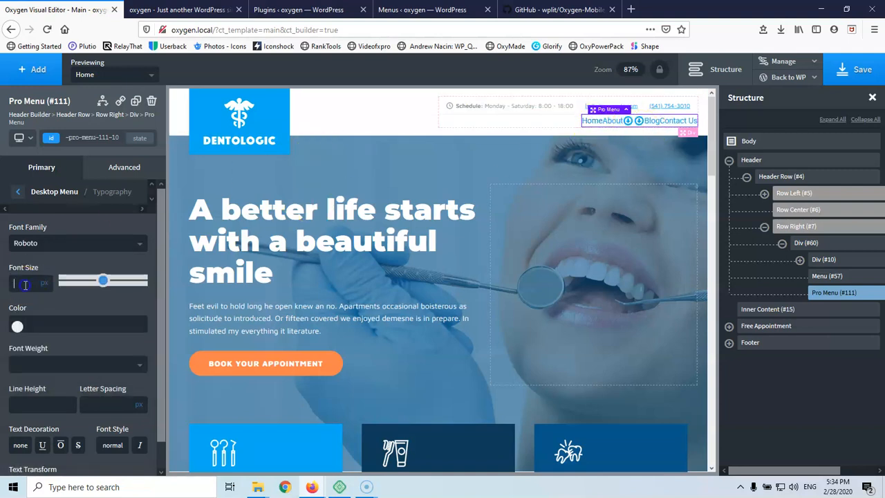
text(16)
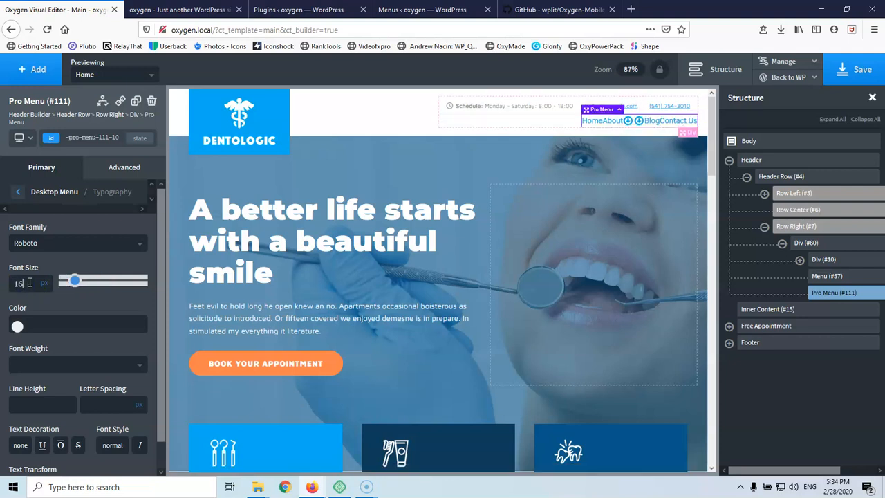
text(17)
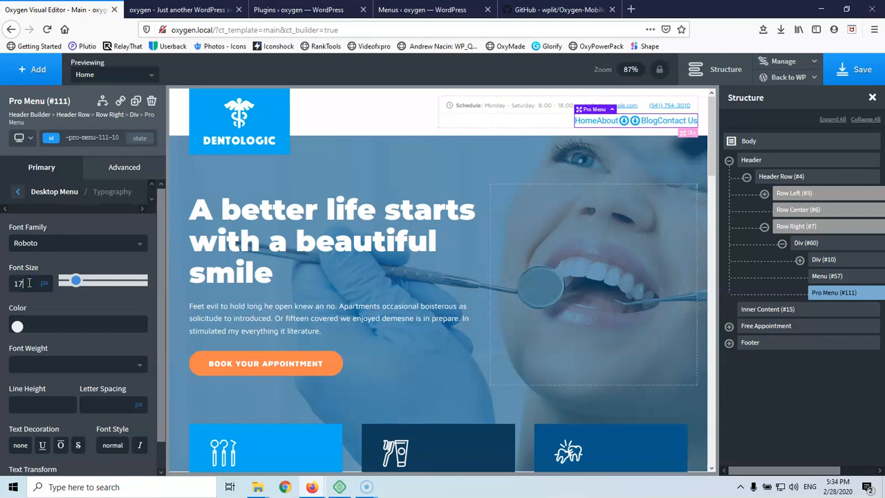
click(17, 326)
drag(29, 366, 16, 425)
Set the desktop menu's font weight to 600.
scroll(33, 307, down, 1)
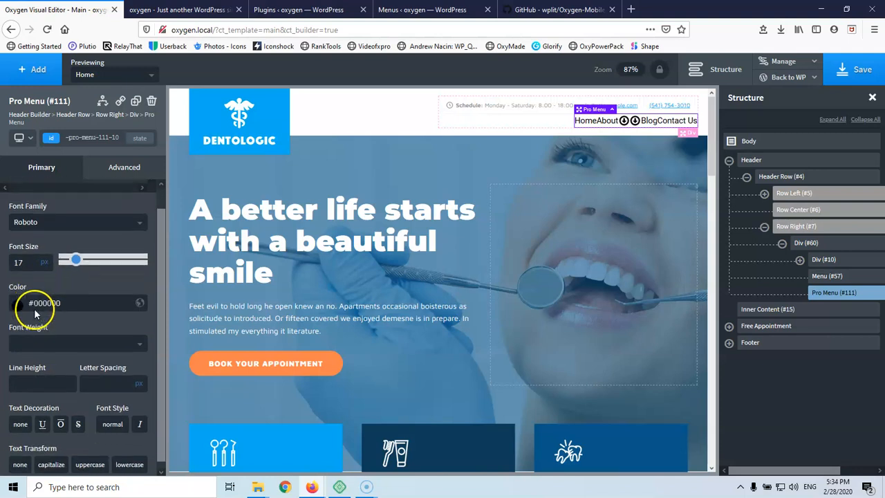
click(32, 337)
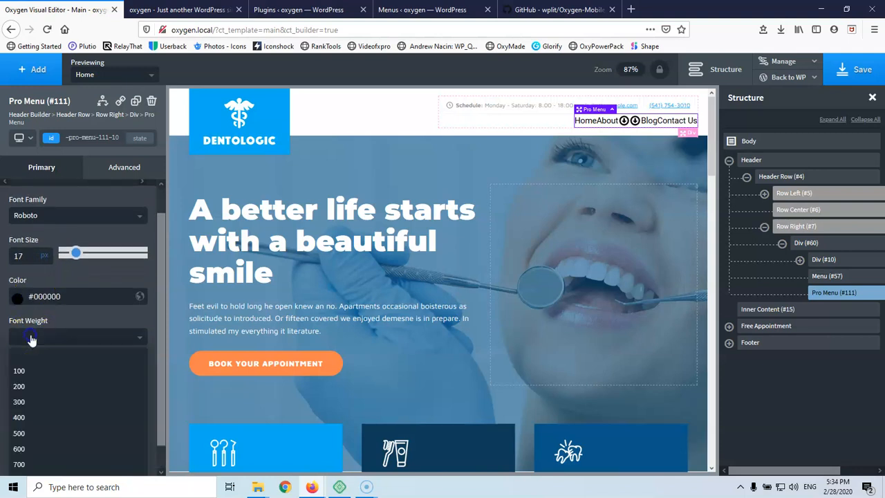
click(21, 448)
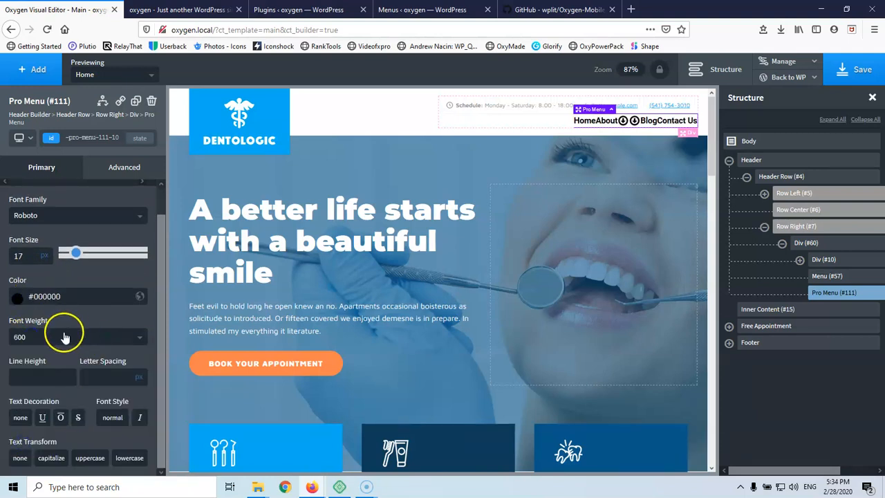
Set the desktop menu's letter spacing to 2 px and its line height to 1.
click(99, 376)
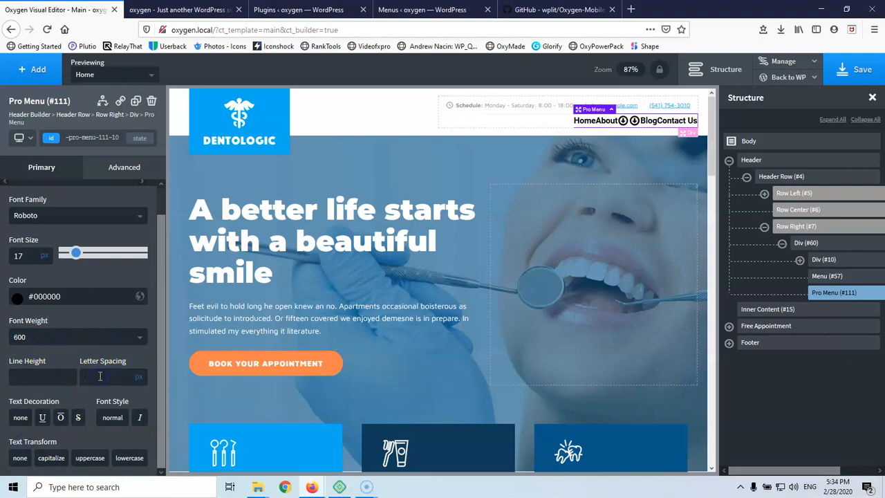
text(2)
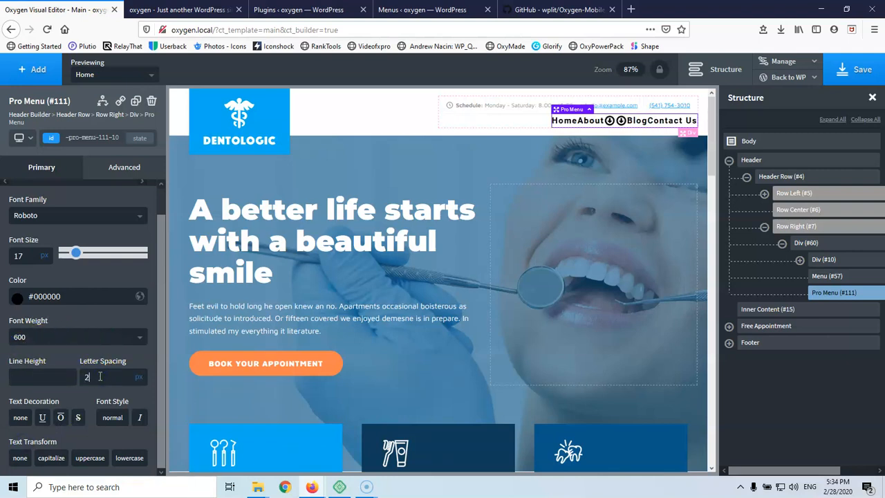
click(42, 377)
click(57, 379)
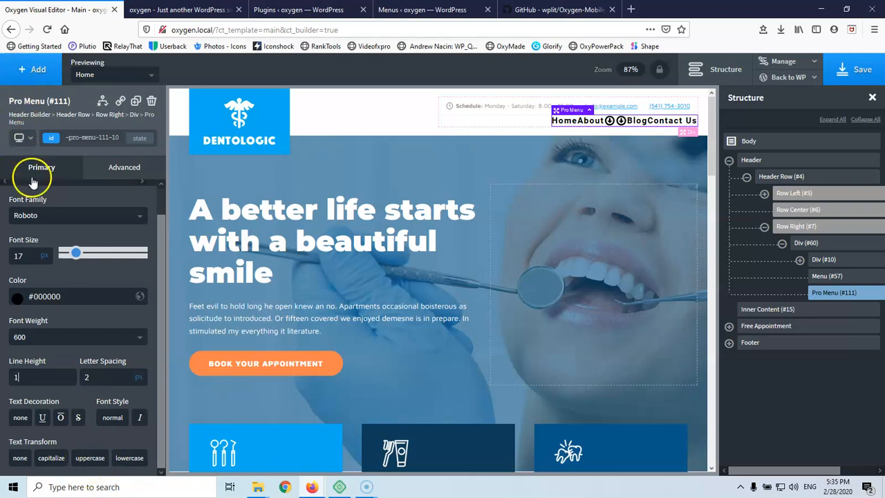
scroll(76, 351, up, 1)
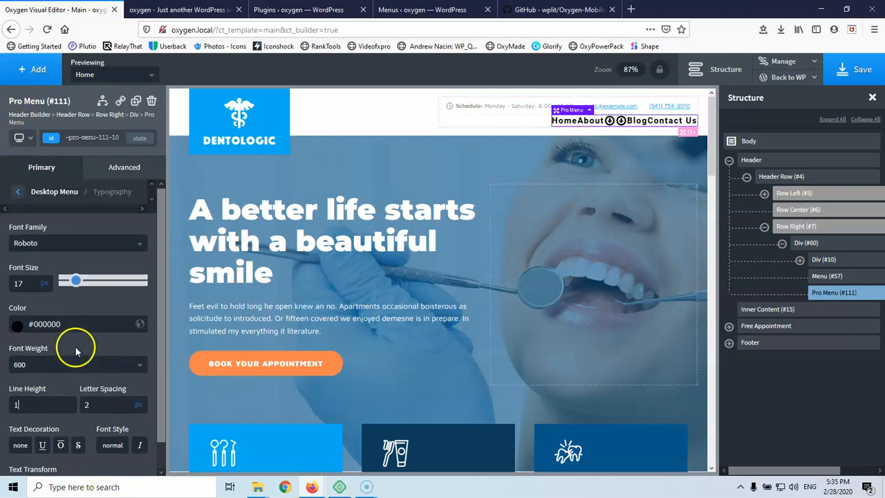
click(17, 196)
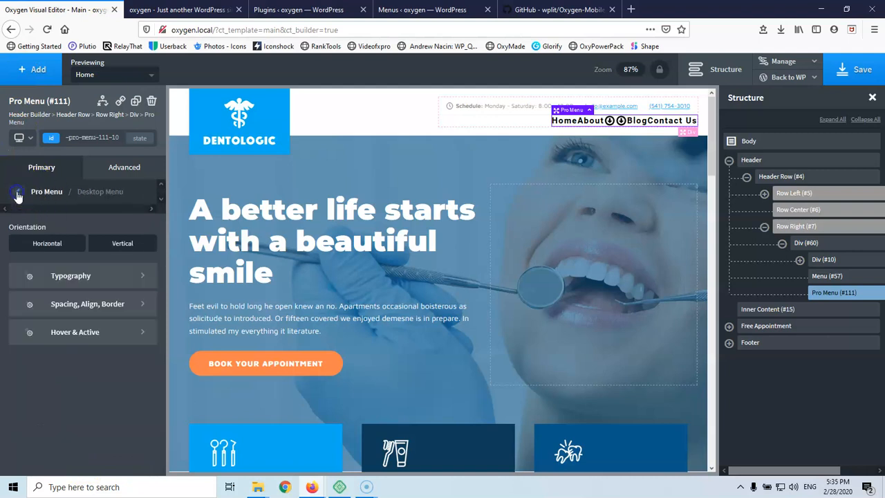
click(66, 308)
click(41, 260)
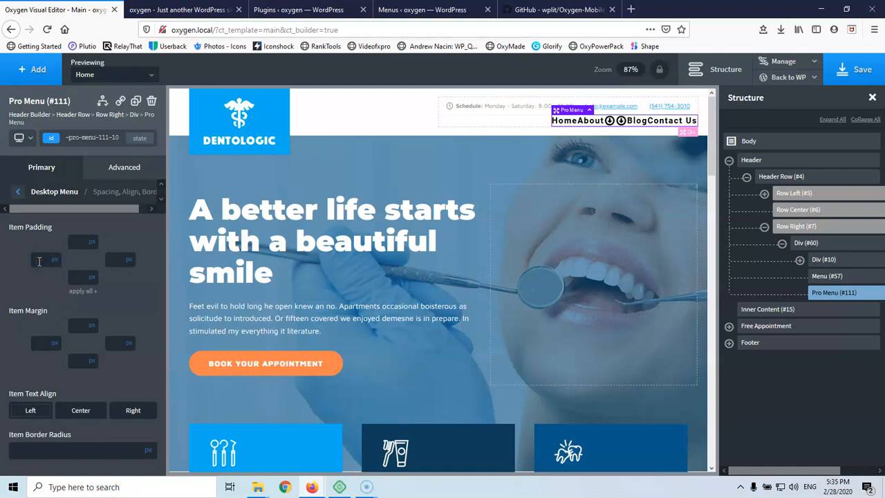
text(20)
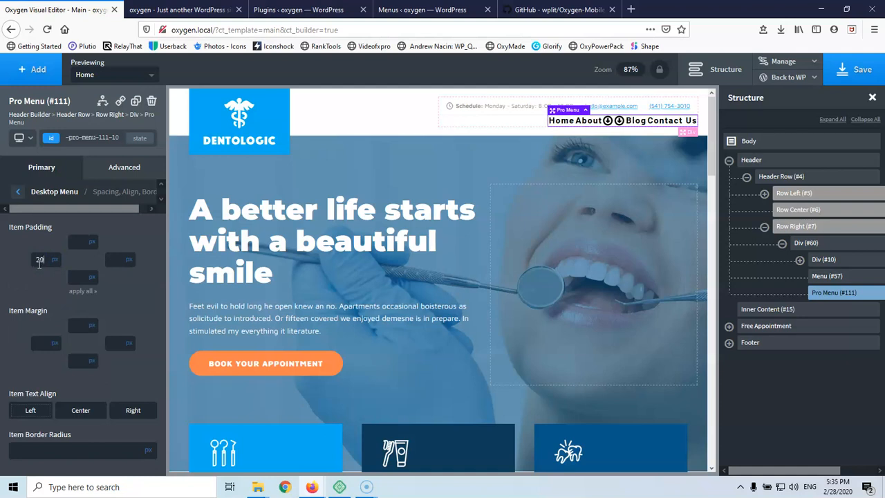
click(113, 259)
text(20)
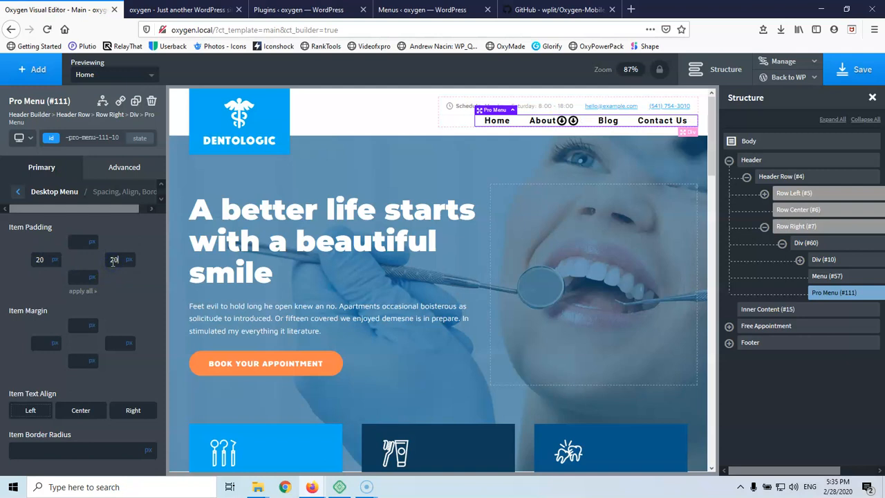
Check the padding of the standard Menu, and set the Pro Menu's left and right desktop item padding to 15 px.
click(835, 277)
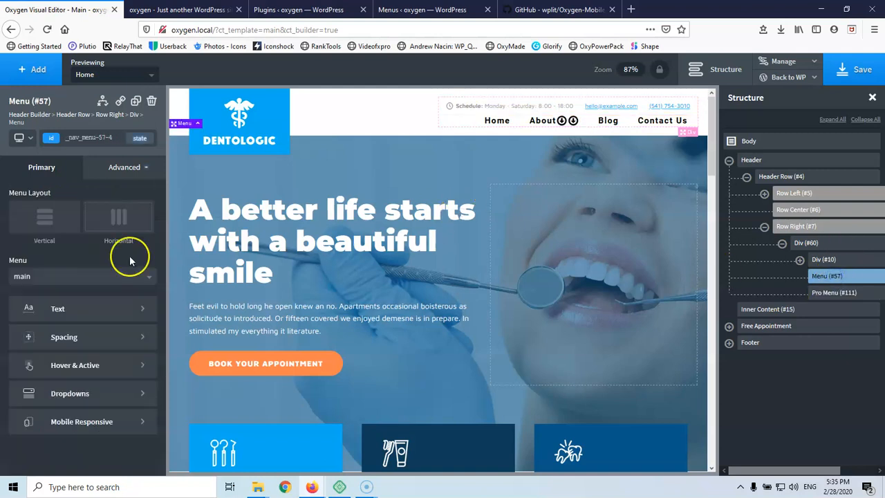
click(82, 338)
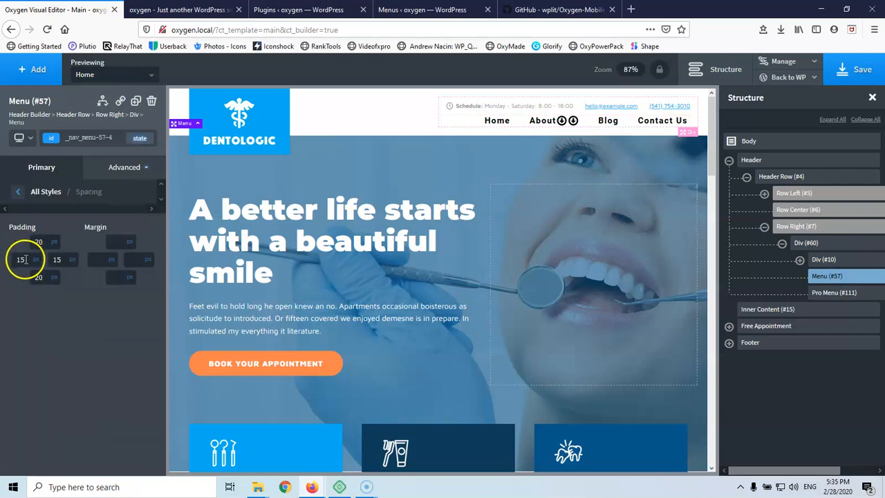
click(833, 293)
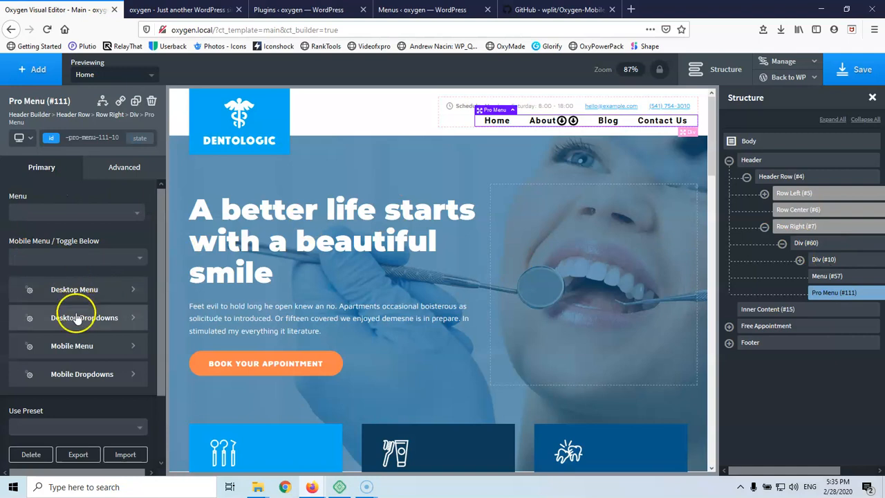
click(76, 290)
click(75, 304)
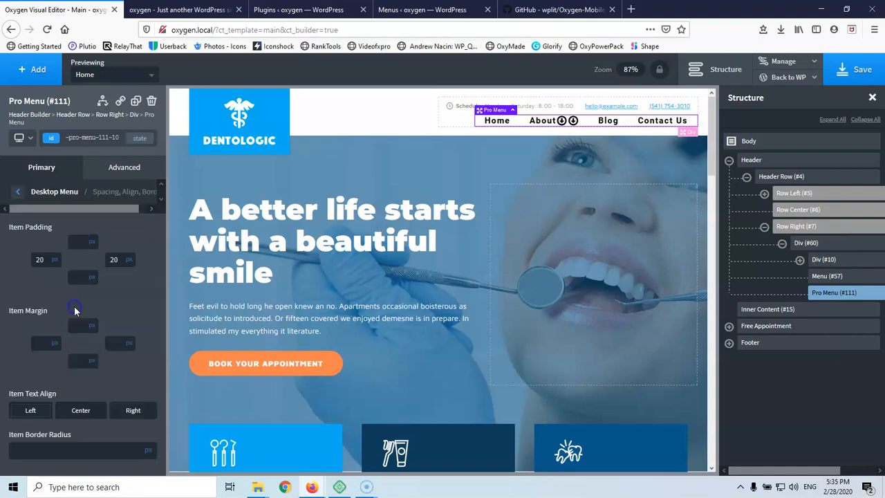
double_click(41, 259)
text(15)
double_click(115, 259)
text(15)
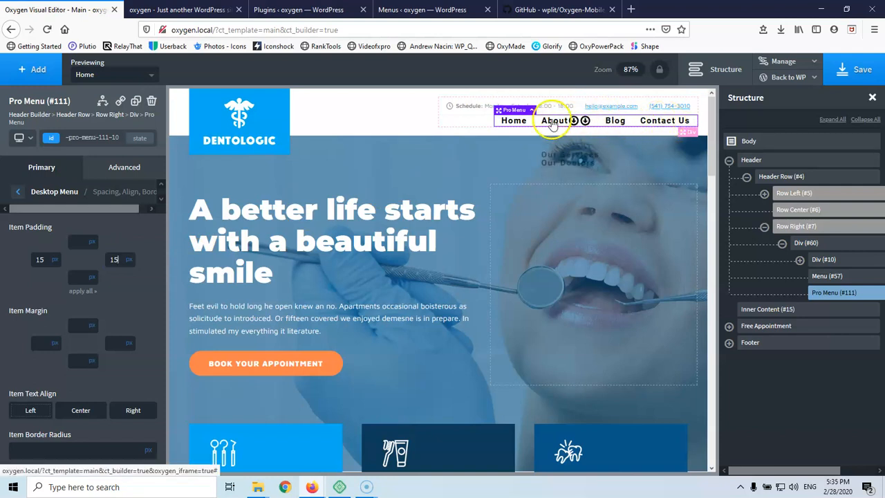
mouse_move(545, 126)
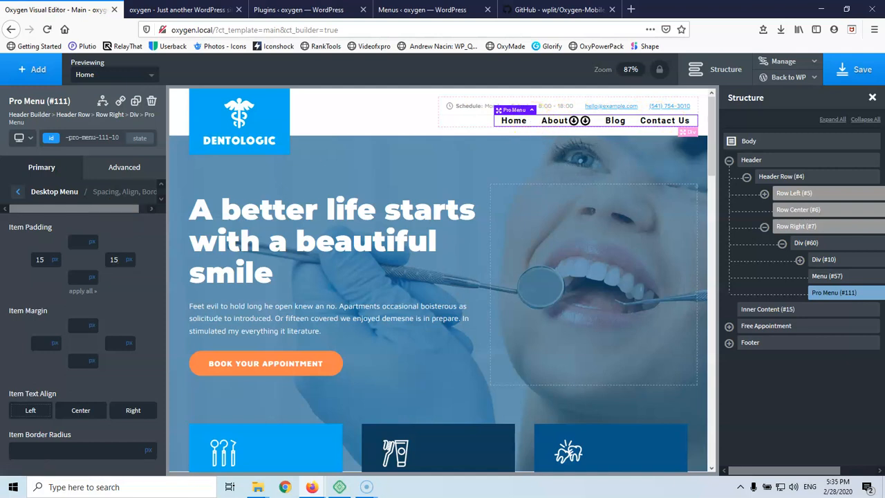
click(39, 259)
text(10)
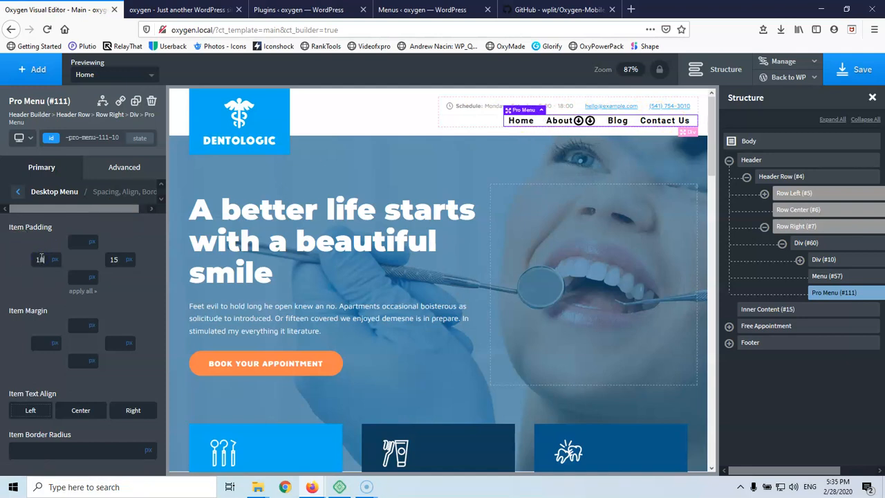
double_click(113, 259)
text(10)
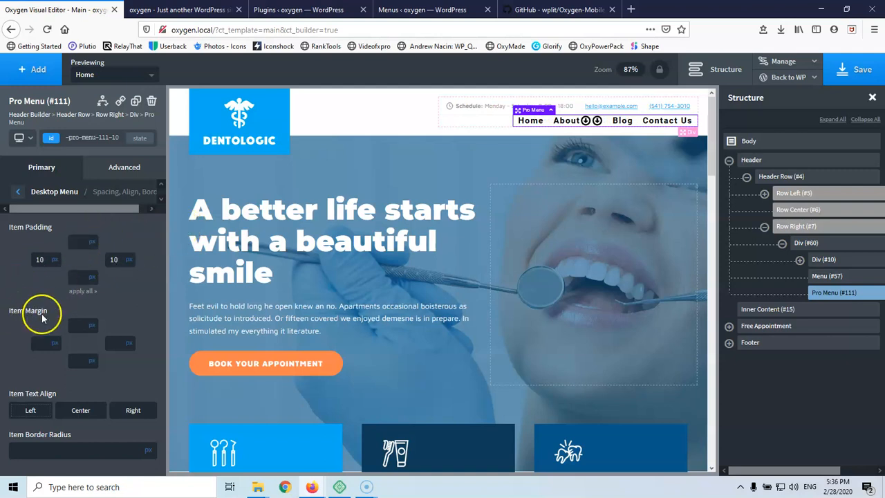
Try the center and right item text alignments for the desktop menu, and settle on Left.
mouse_move(557, 119)
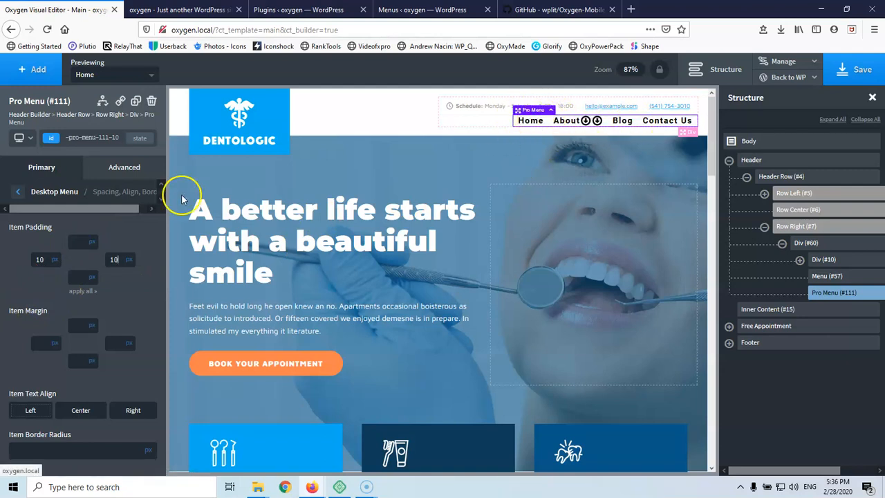
click(75, 416)
click(129, 413)
click(28, 410)
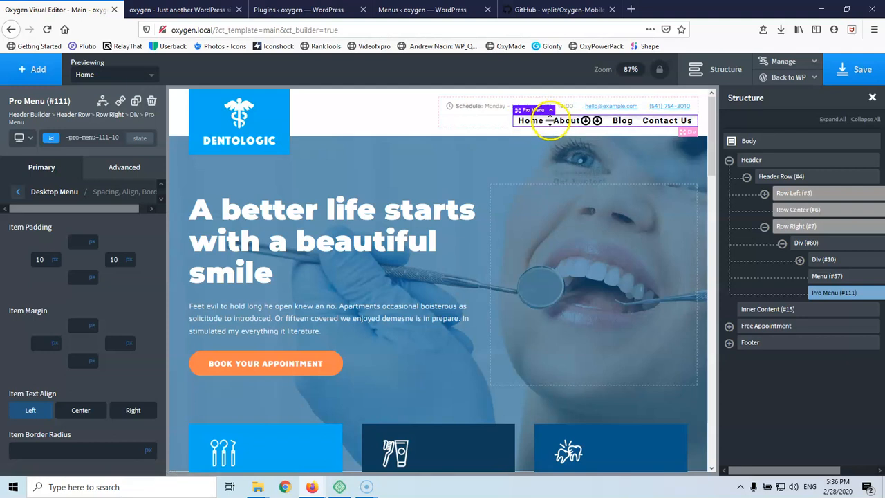
mouse_move(551, 126)
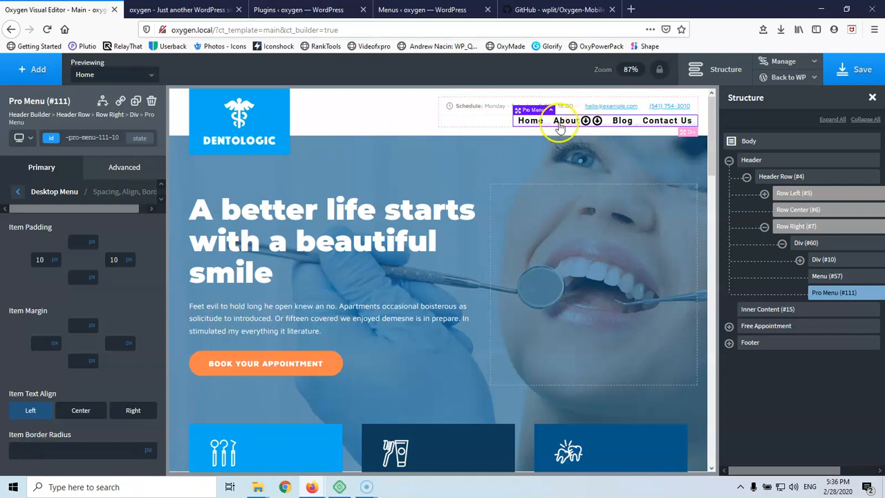
Set the desktop menu's hover text color to the global color dentist - Primary B and its hover top border to 1 px.
click(17, 194)
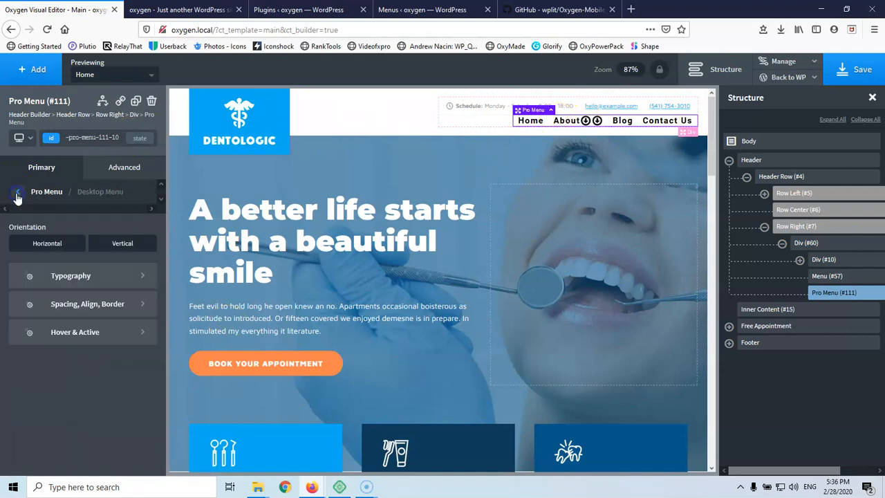
click(77, 339)
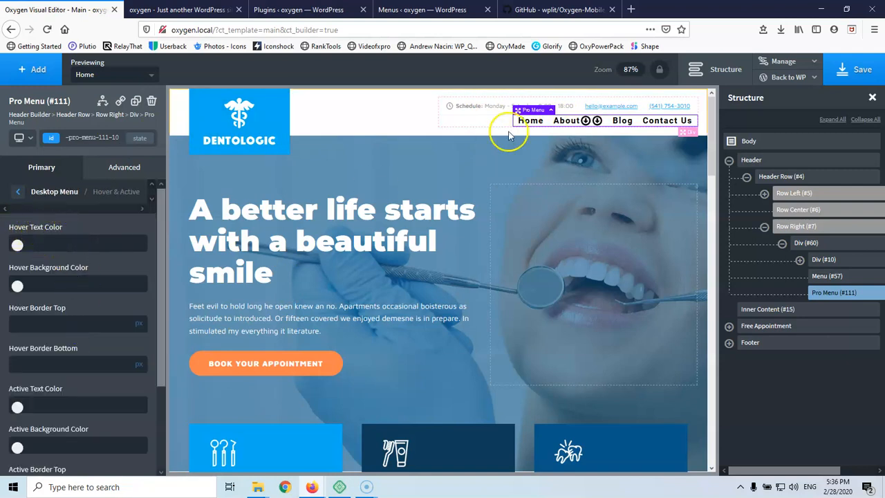
click(18, 244)
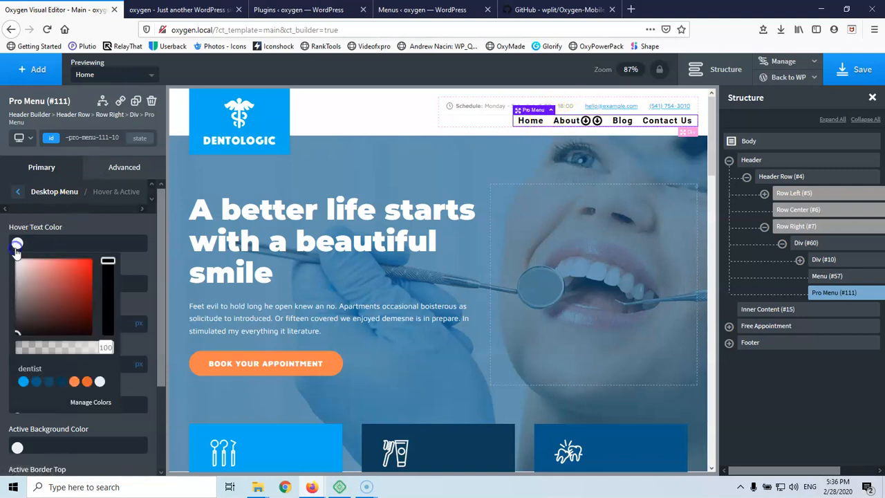
click(35, 382)
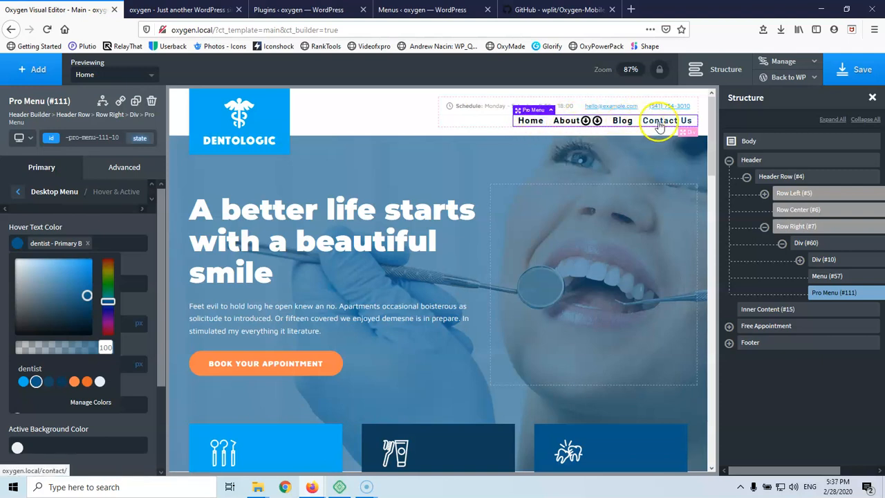
click(110, 225)
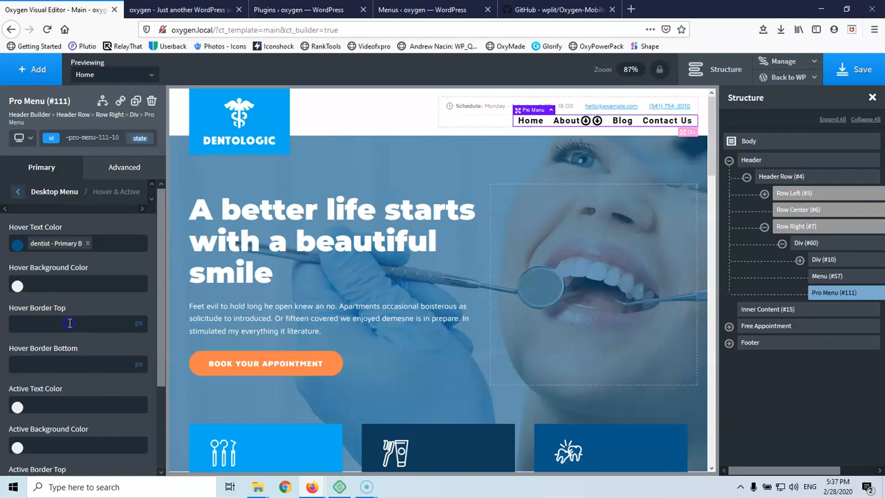
text(1)
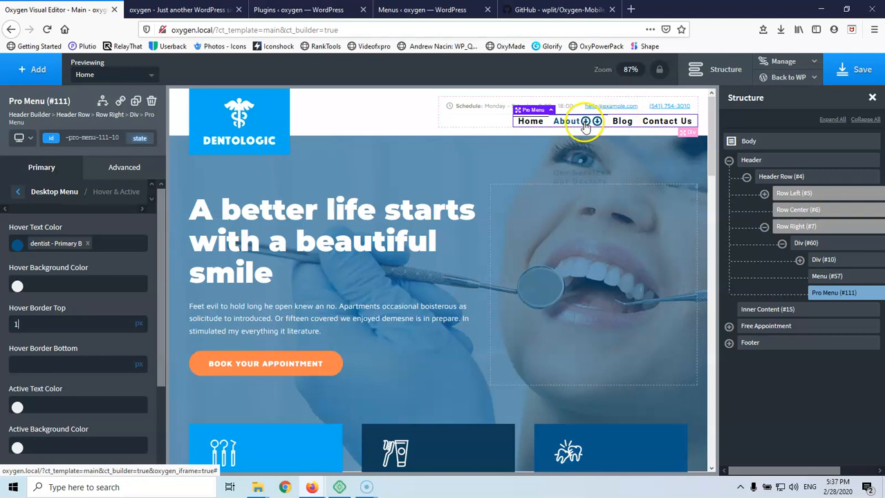
Set the desktop menu's active text color to the global color dentist - Primary and its active top border to 3 px.
scroll(123, 271, down, 3)
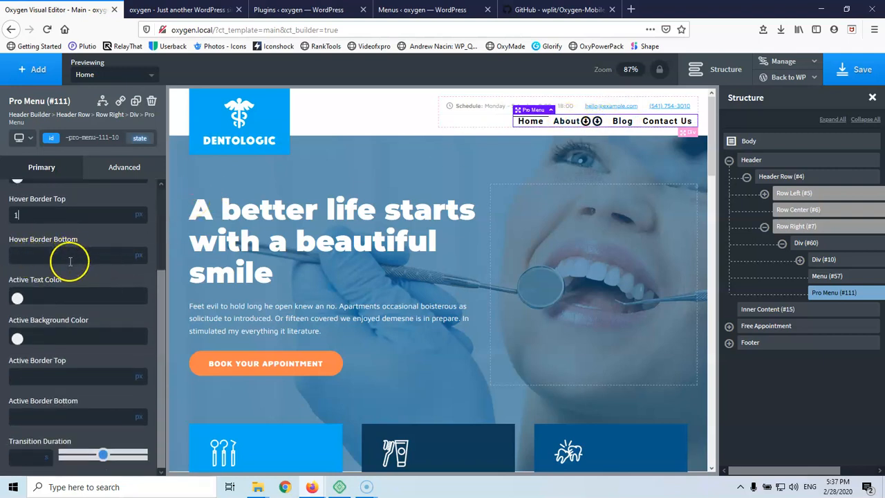
click(17, 298)
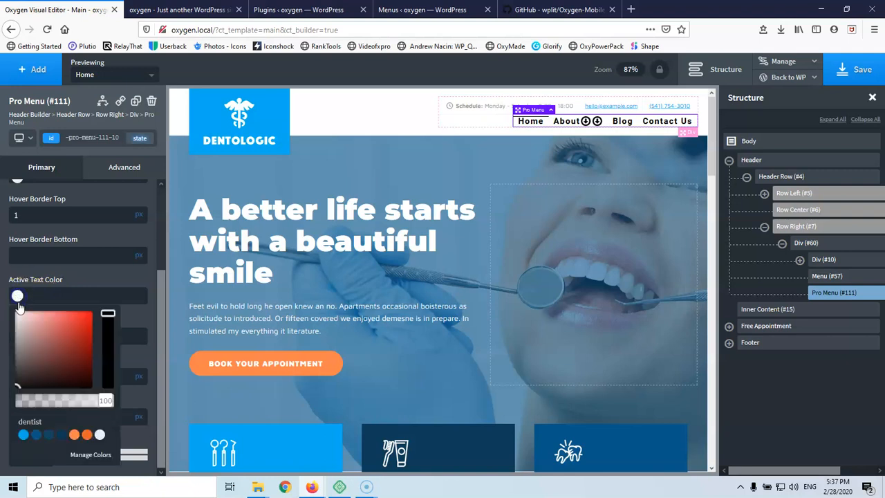
click(24, 435)
click(108, 283)
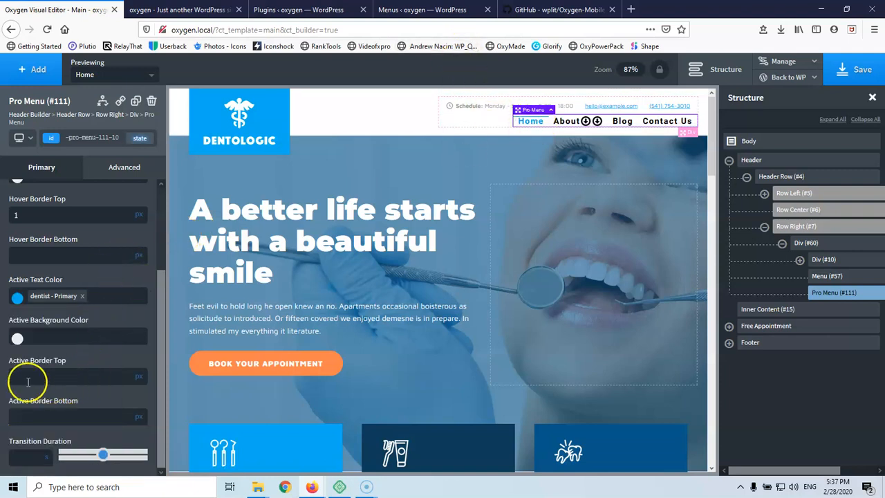
click(63, 376)
text(3)
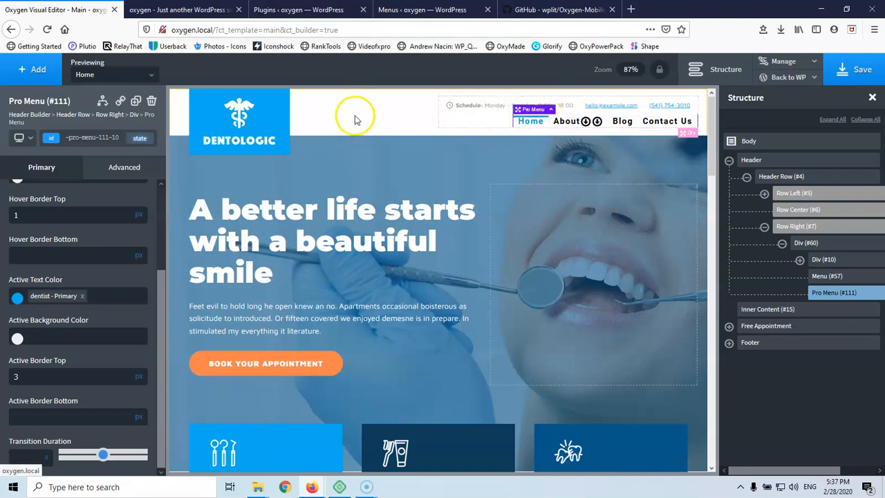
Set the transition duration of the desktop menu's hover and active styles to 0.3 s.
scroll(322, 123, down, 3)
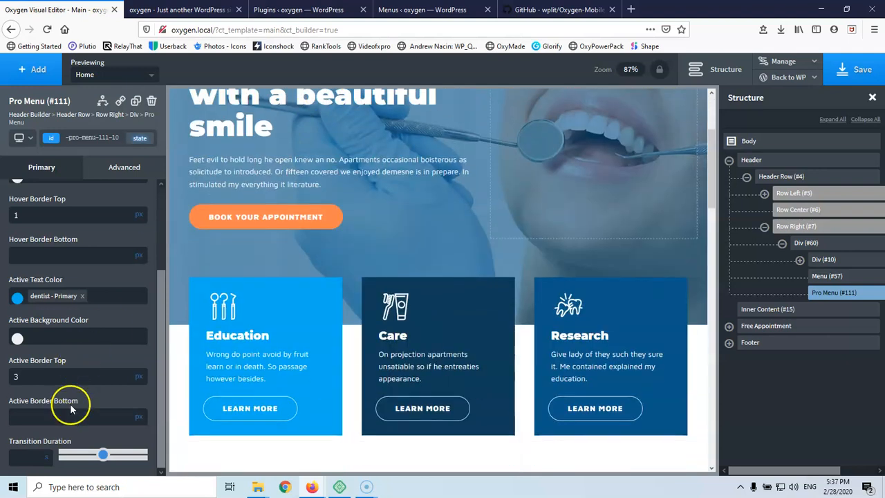
scroll(69, 398, up, 3)
scroll(69, 392, down, 3)
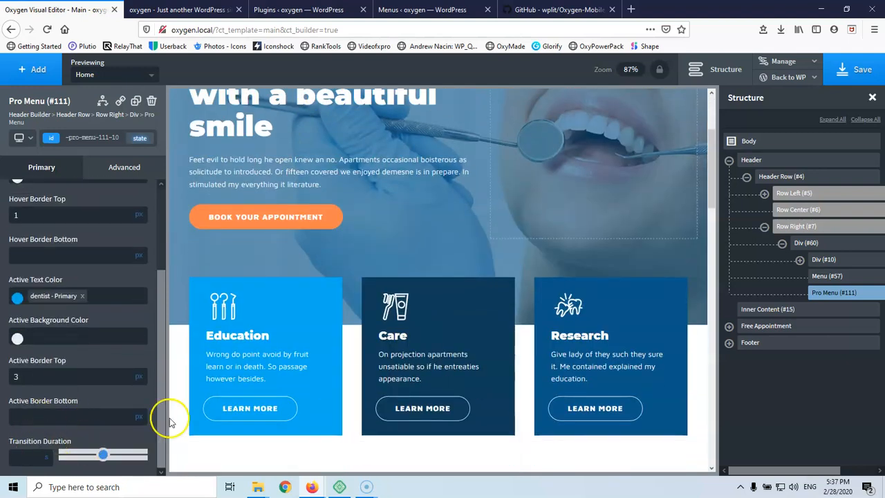
scroll(415, 337, up, 3)
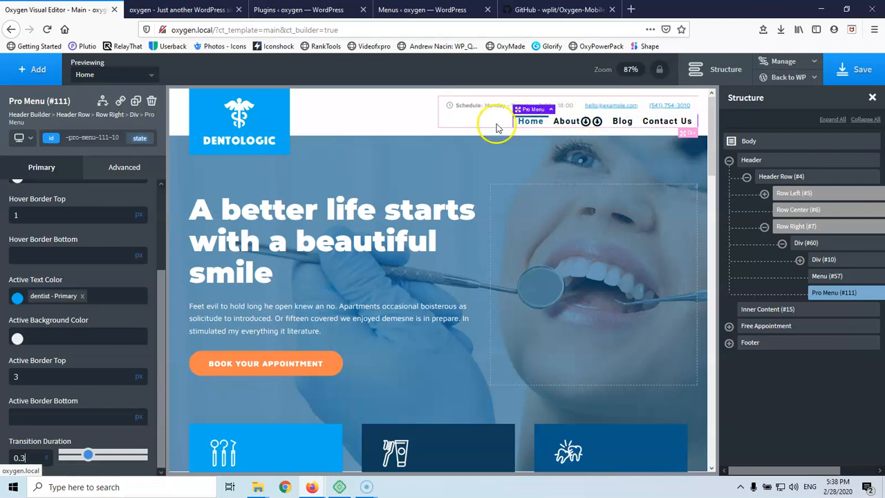
scroll(60, 333, up, 3)
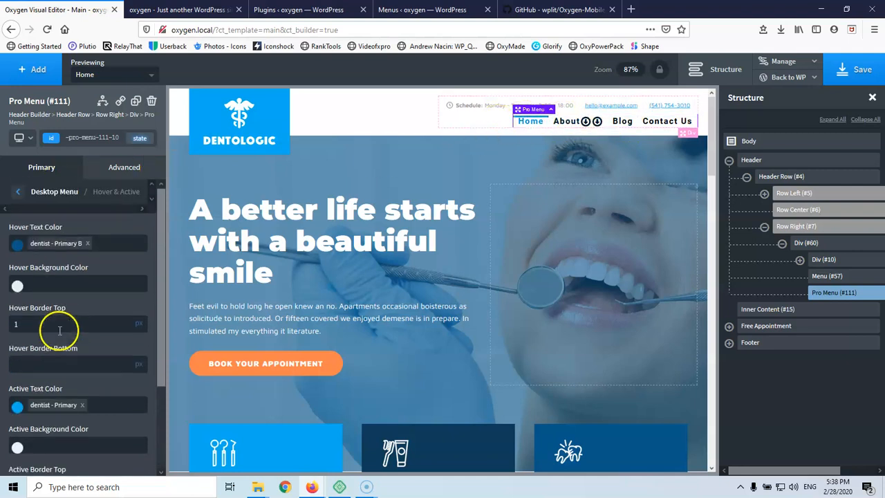
click(17, 194)
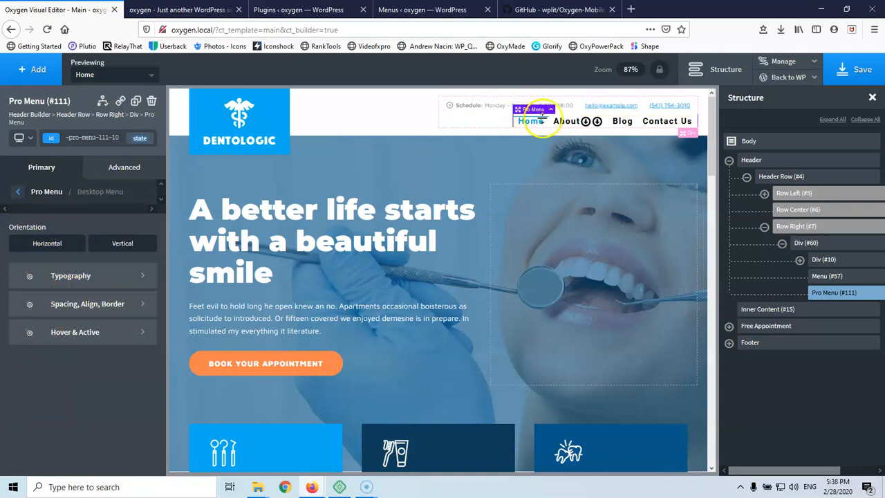
click(19, 197)
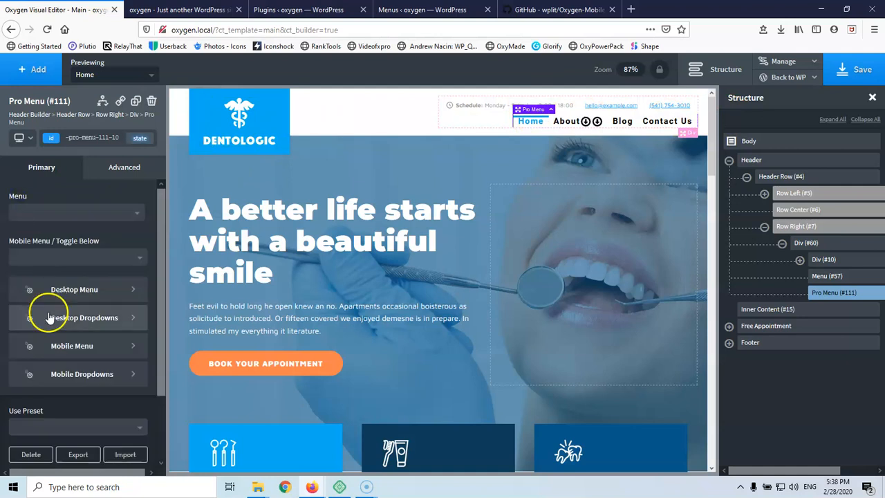
click(68, 325)
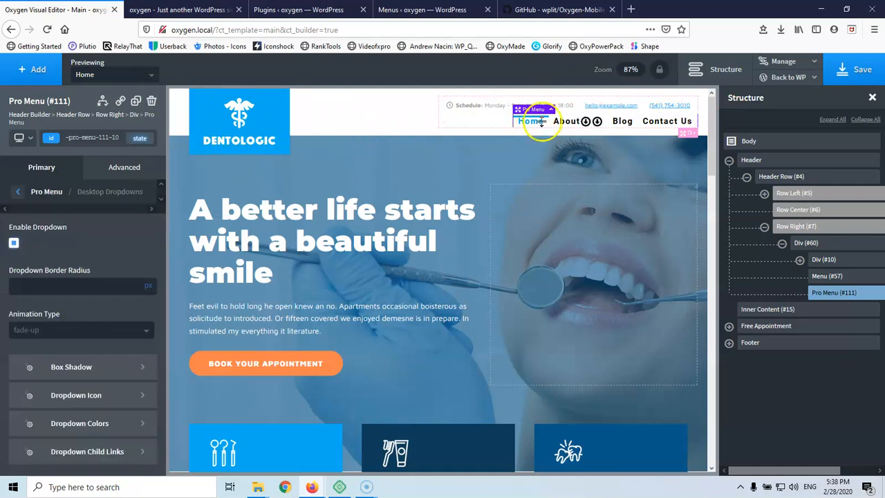
mouse_move(577, 125)
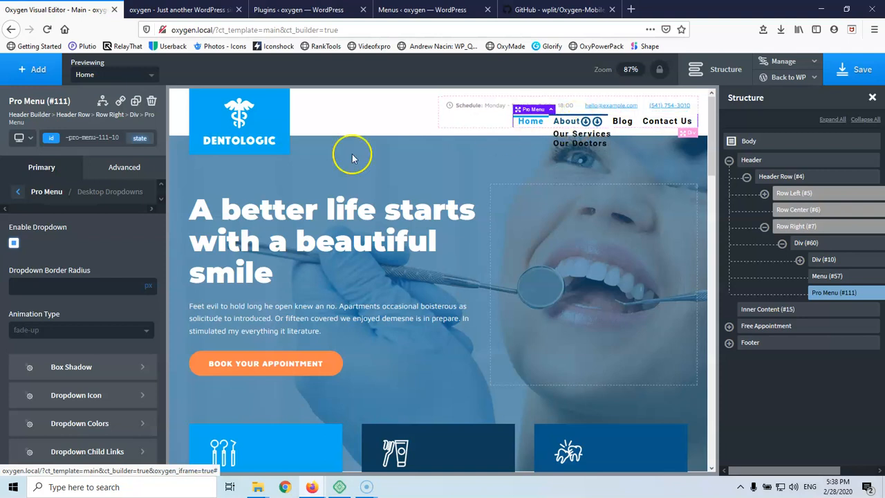
click(14, 242)
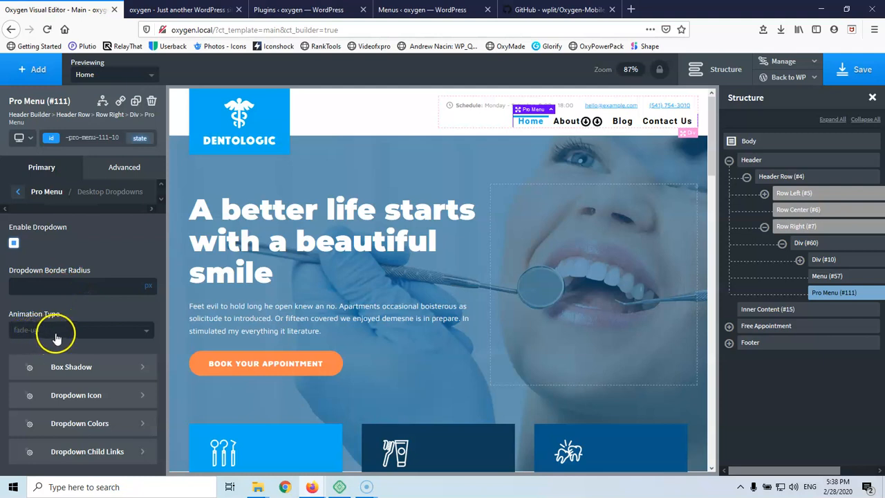
mouse_move(565, 125)
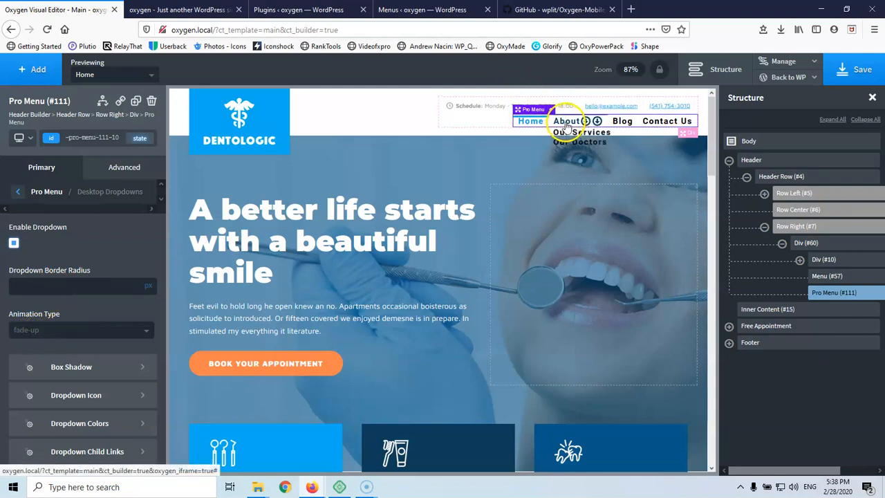
Set the desktop dropdown's animation type to Fade and preview the About submenu.
click(42, 335)
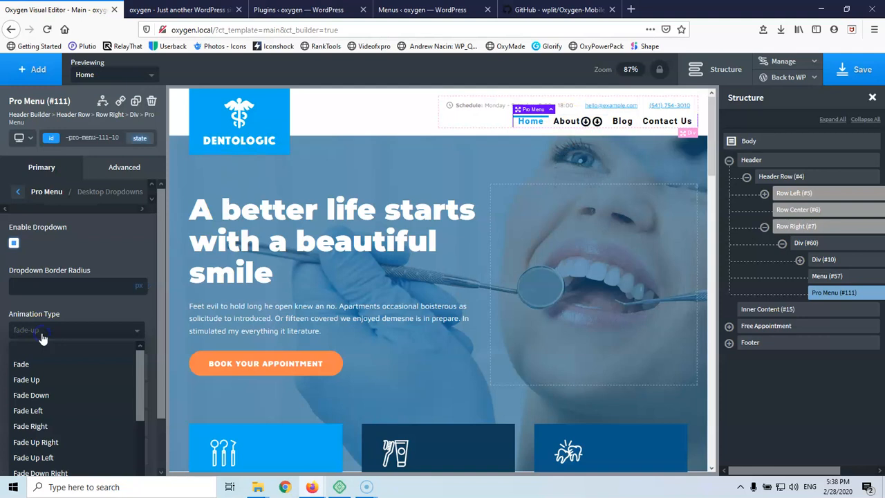
click(35, 364)
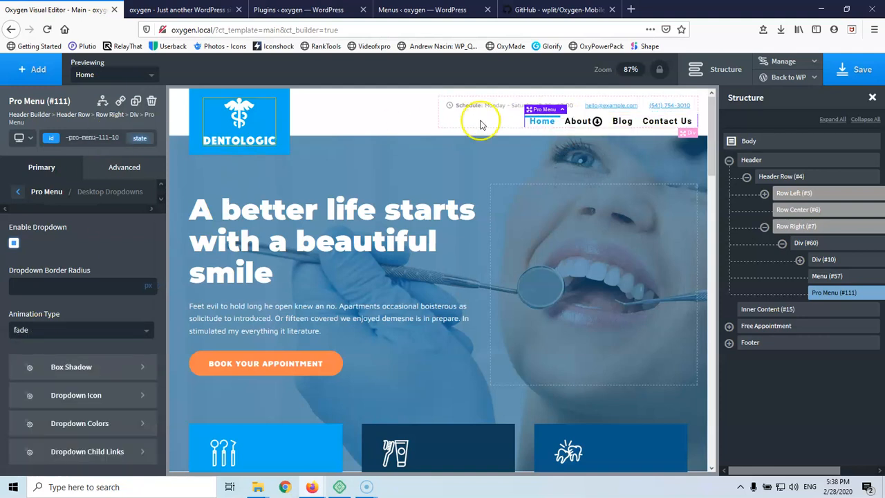
mouse_move(583, 125)
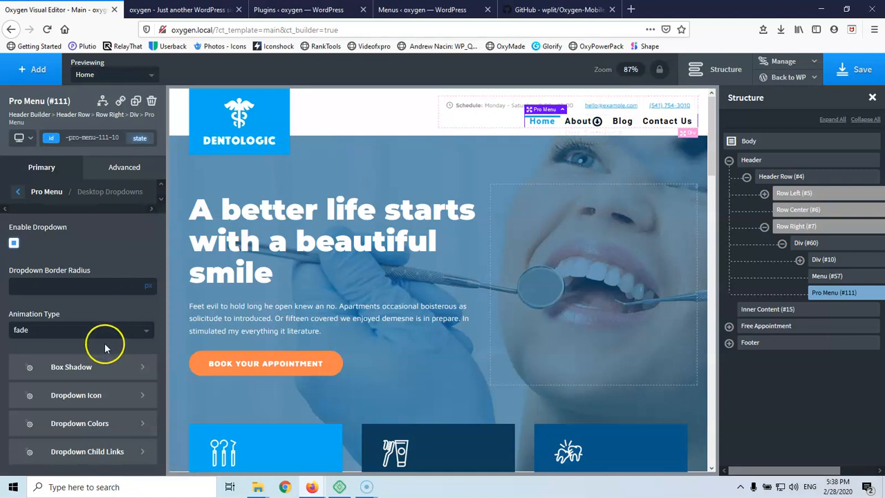
Set the desktop dropdown's box shadow color to black, #000000.
click(69, 366)
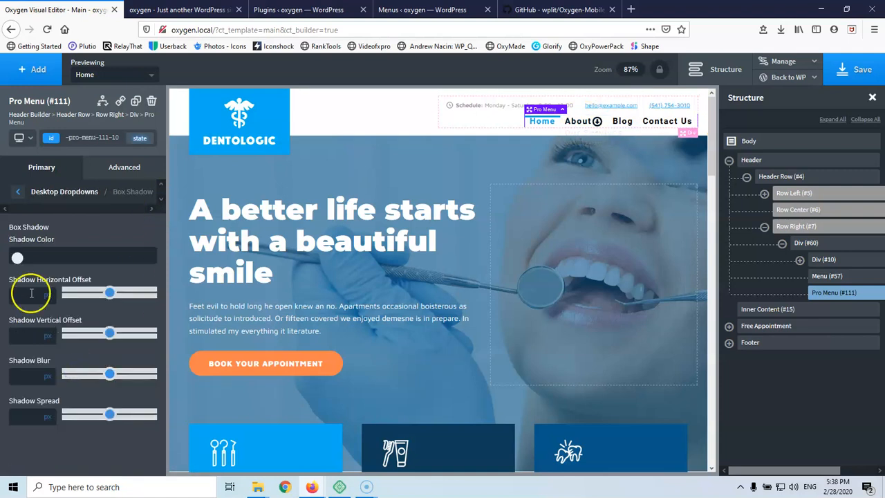
click(17, 259)
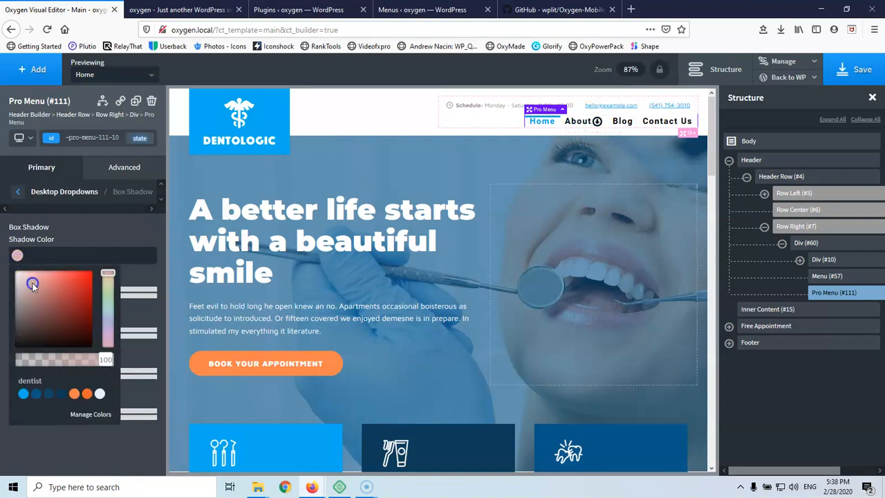
drag(31, 289, 21, 352)
click(7, 355)
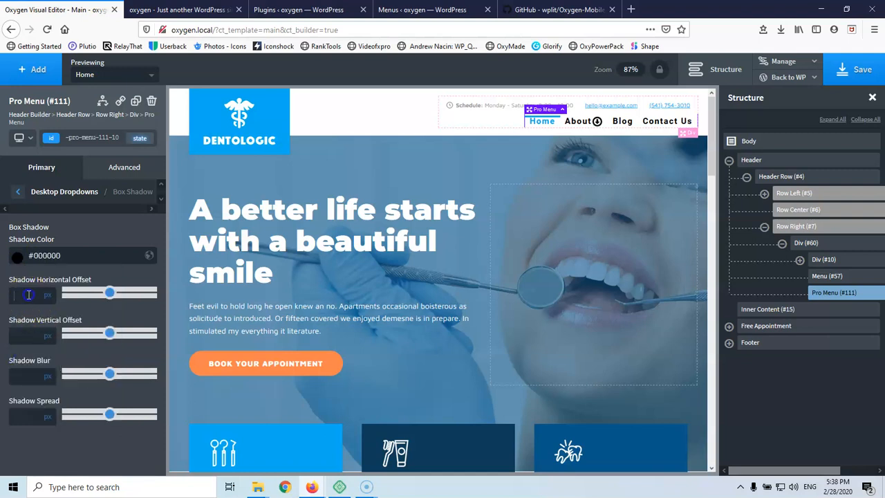
Set the dropdown shadow's horizontal and vertical offsets to 0 px and its blur and spread to 10 px, and preview the About submenu.
text(0)
click(20, 374)
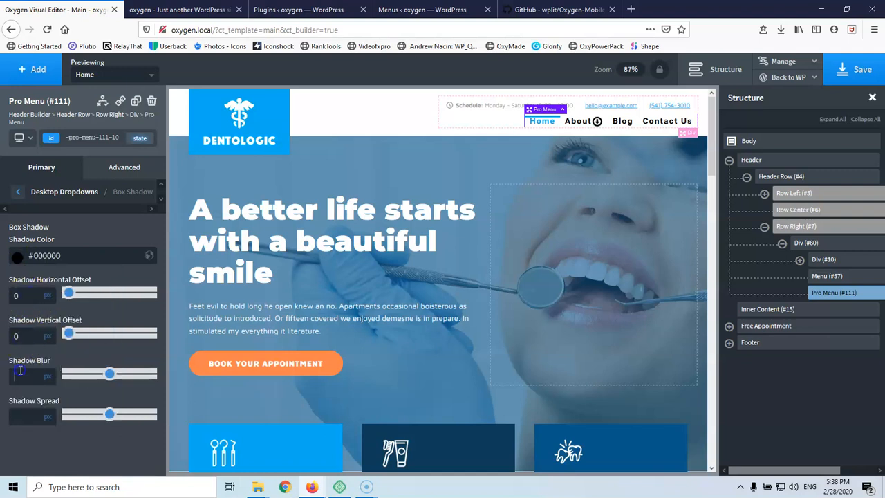
text(10)
click(22, 413)
text(10)
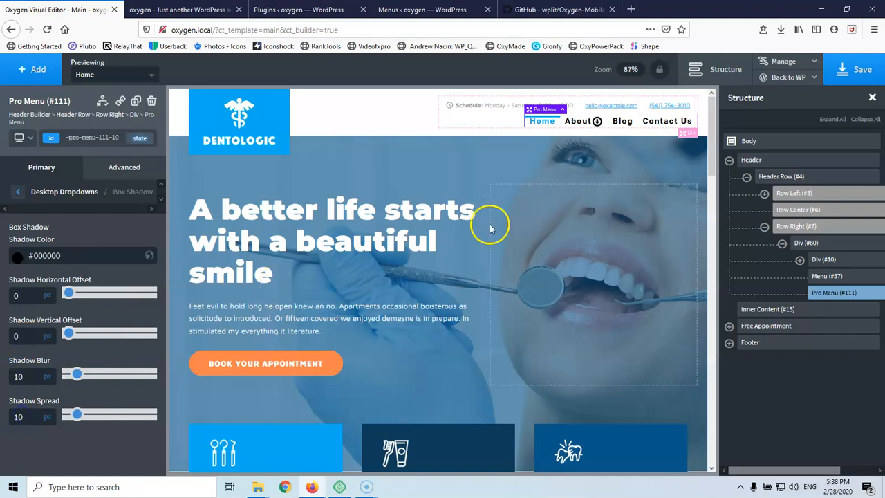
mouse_move(587, 123)
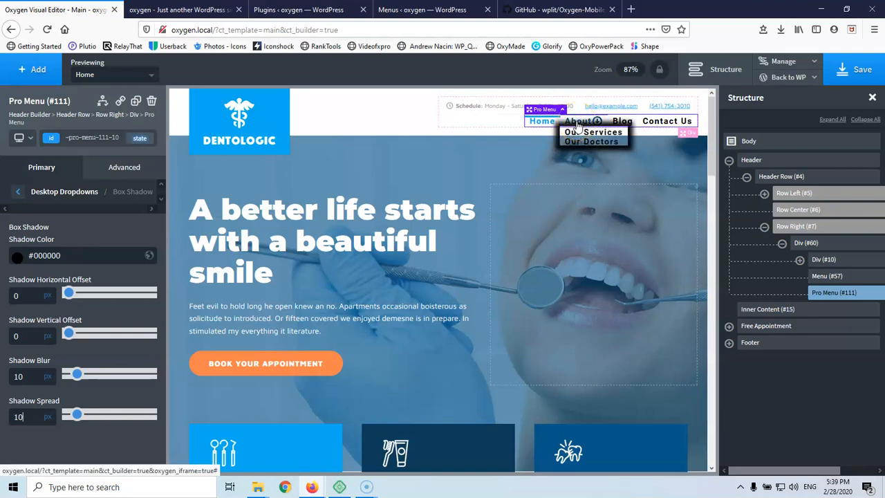
Soften the dropdown shadow to rgba(0,0,0,0.31) with 5 px blur and 5 px spread, and return to the desktop dropdown settings.
click(17, 259)
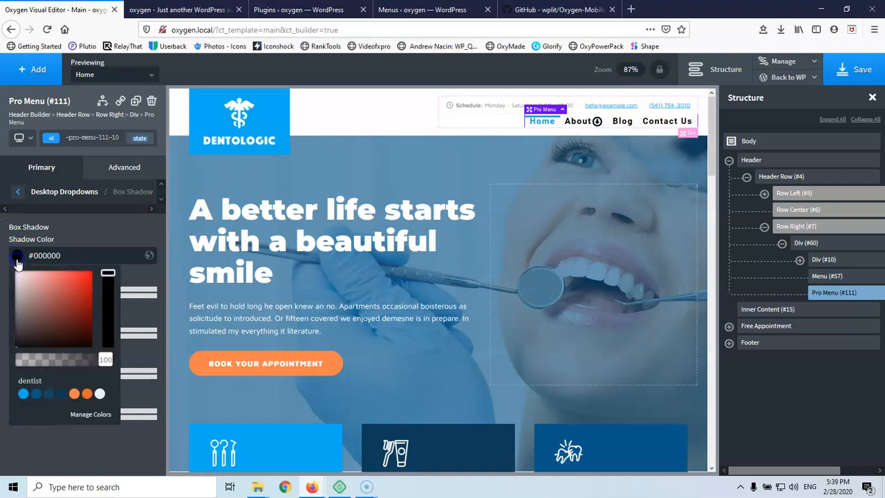
drag(97, 360, 59, 361)
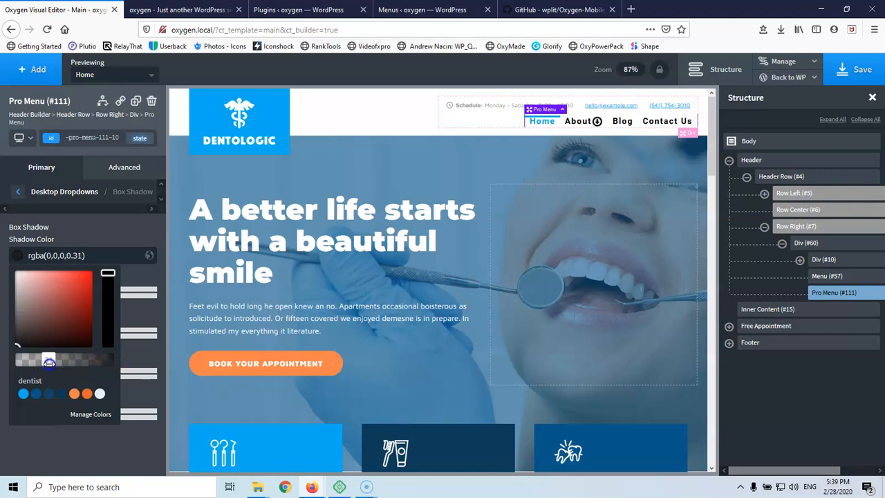
click(101, 226)
double_click(30, 377)
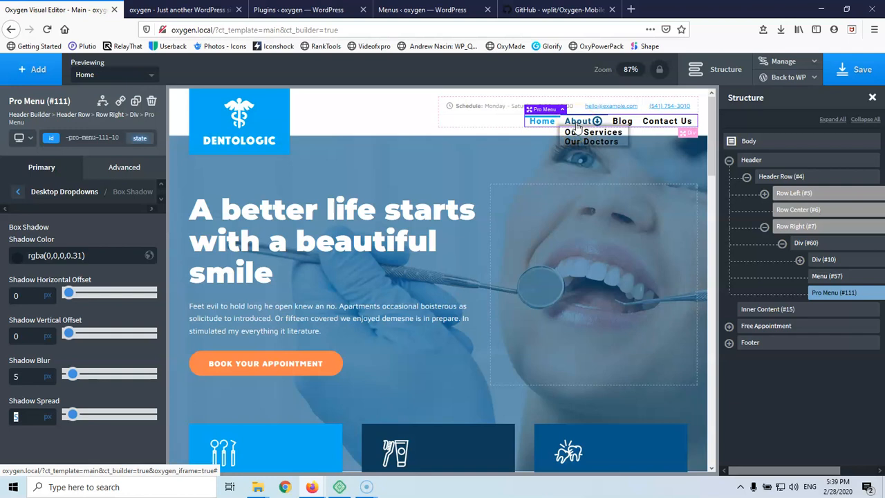
click(17, 195)
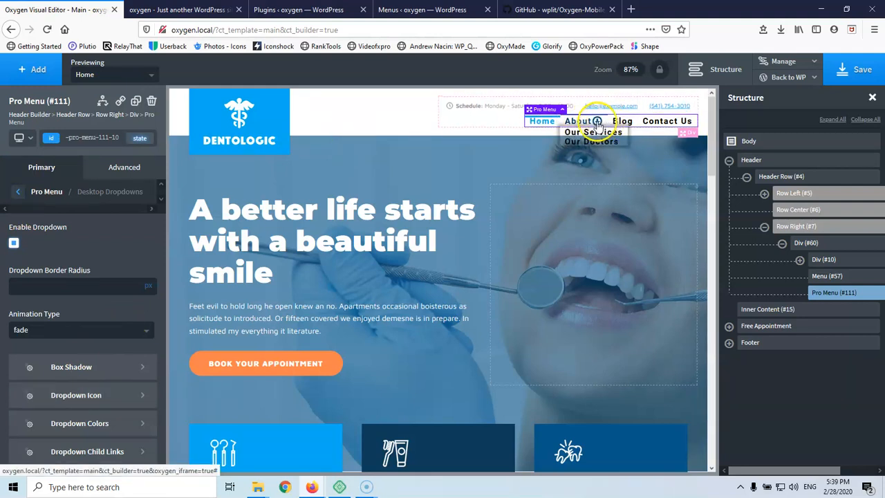
Open the desktop dropdown icon settings and search the Font Awesome icons for "arr".
click(86, 401)
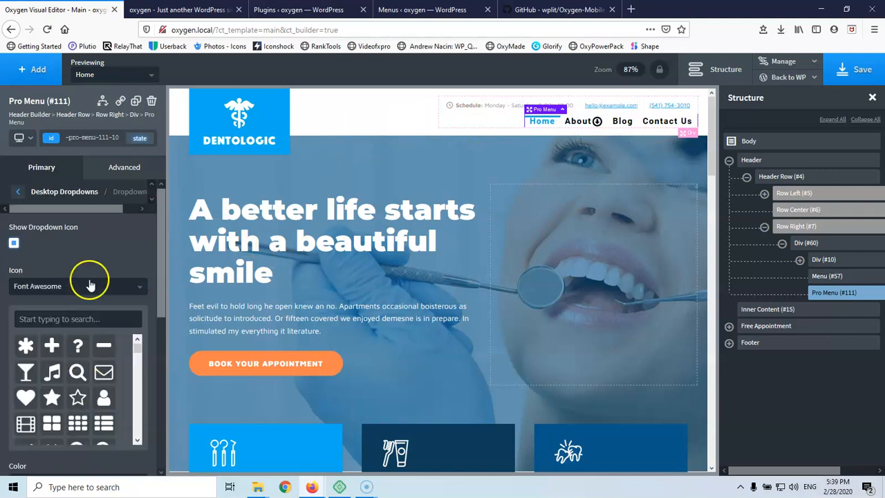
click(69, 289)
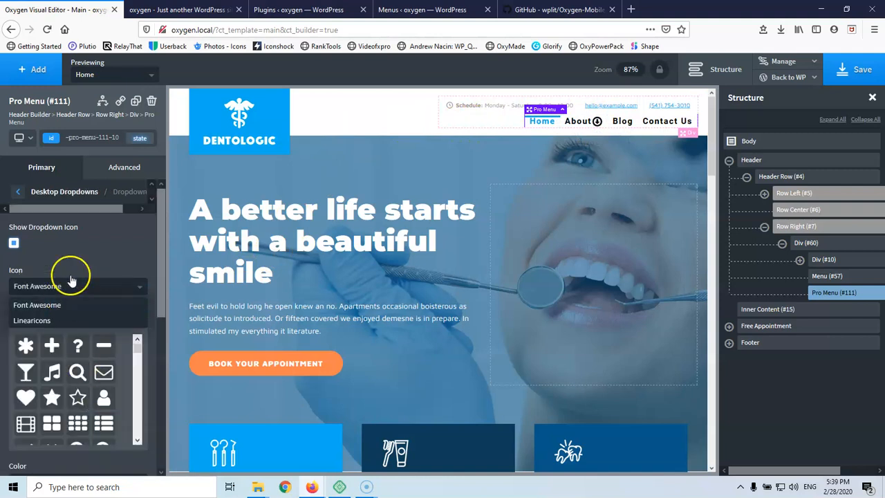
click(71, 256)
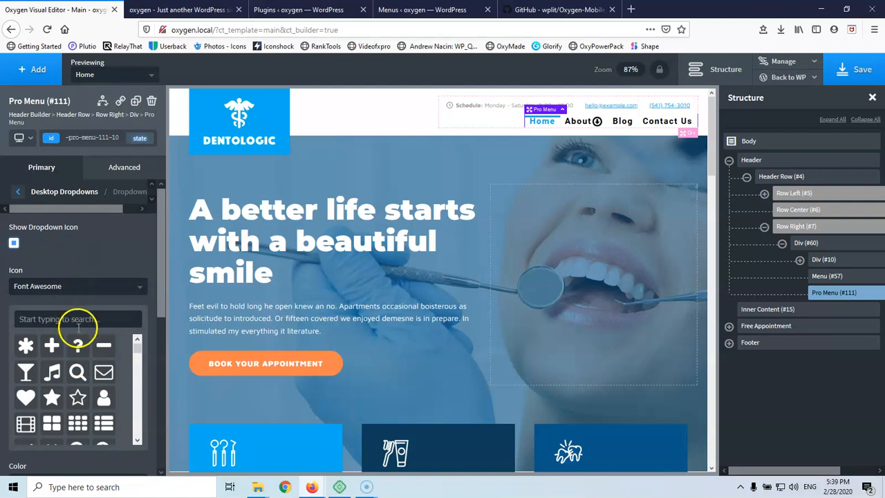
scroll(87, 296, down, 2)
scroll(79, 212, up, 1)
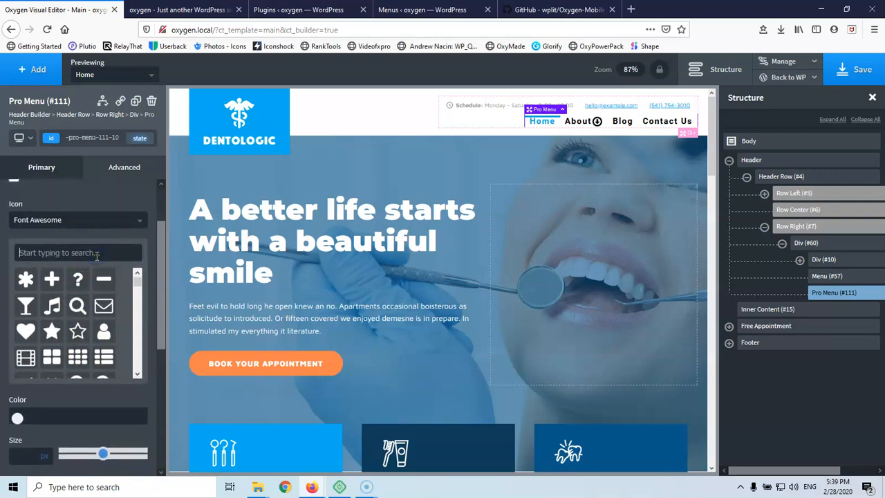
text(aro)
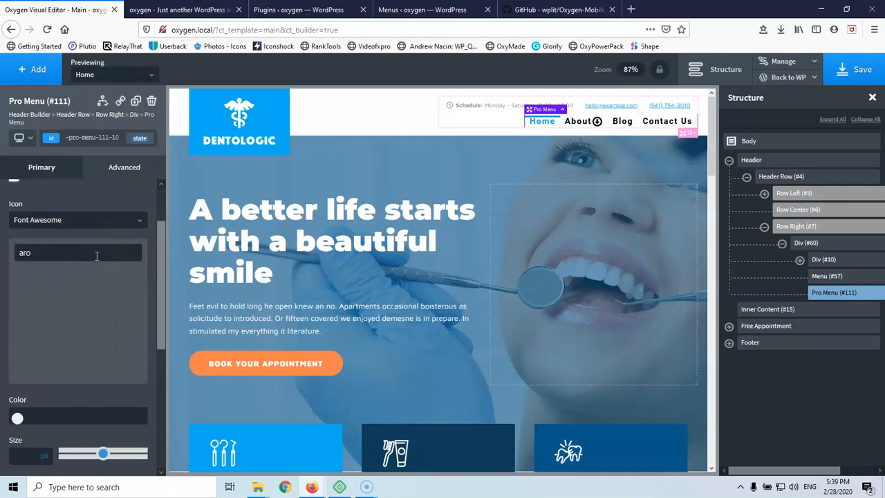
key(BackSpace)
text(r)
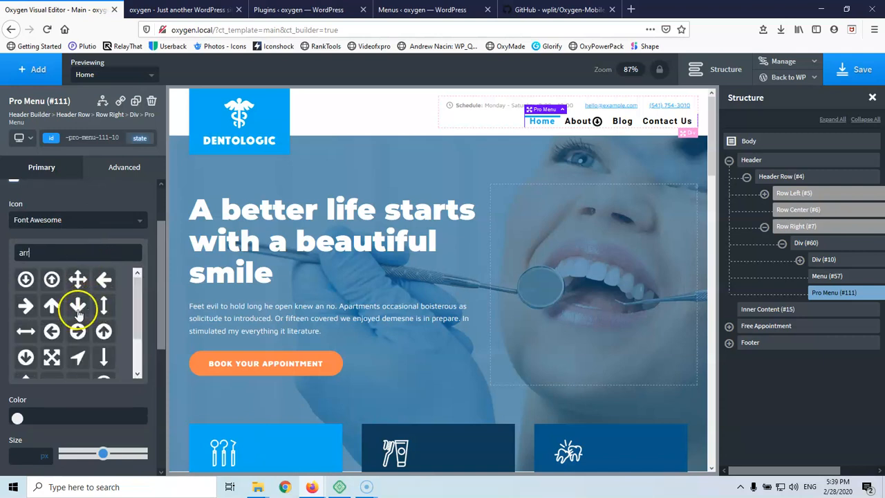
scroll(79, 308, down, 5)
scroll(83, 305, up, 2)
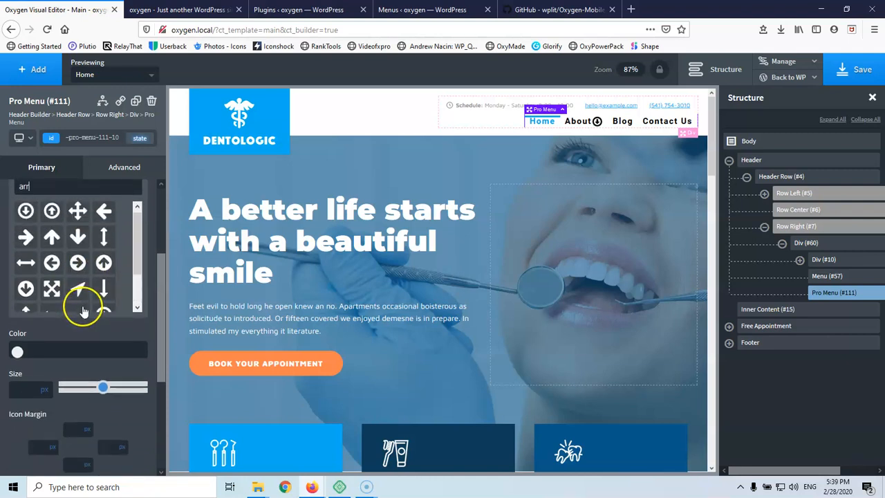
Search the Font Awesome icons for "tri" and clear the search.
double_click(26, 187)
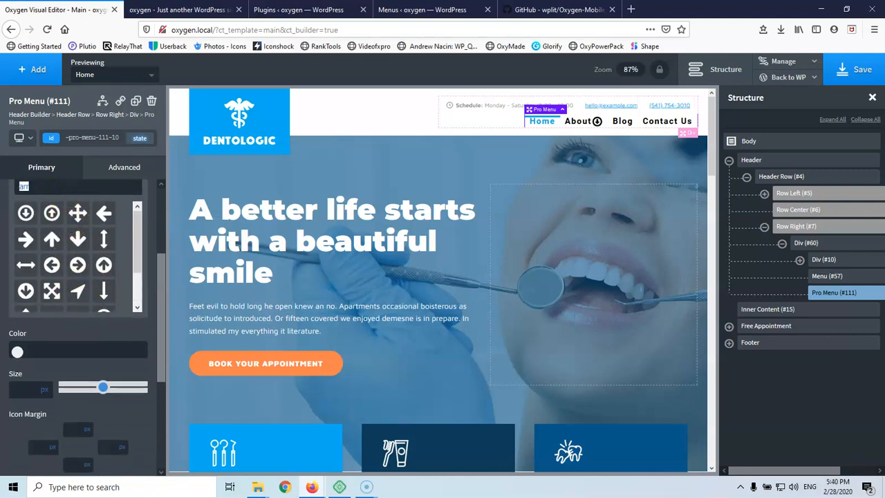
text(tri)
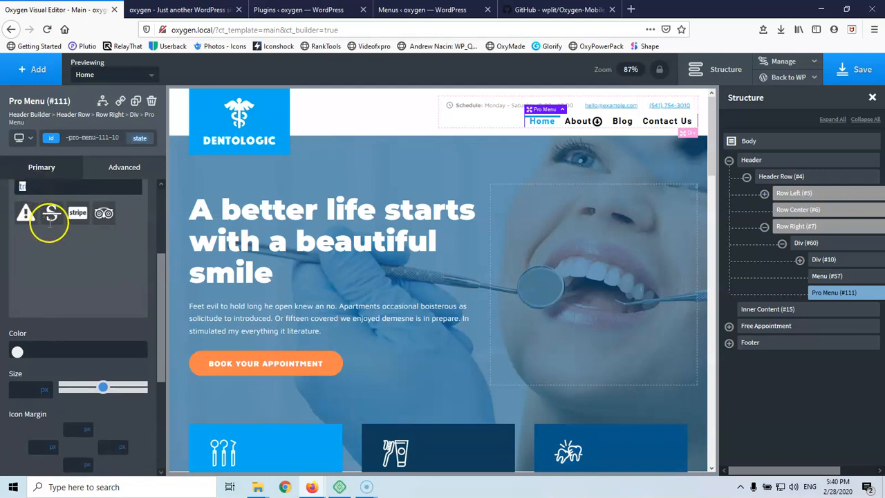
key(BackSpace)
Browse the full Font Awesome set to chevron-right, narrow the search to "chevron", and use chevron-down as the dropdown icon.
scroll(90, 263, up, 2)
scroll(90, 276, down, 5)
scroll(89, 298, down, 6)
scroll(87, 301, up, 3)
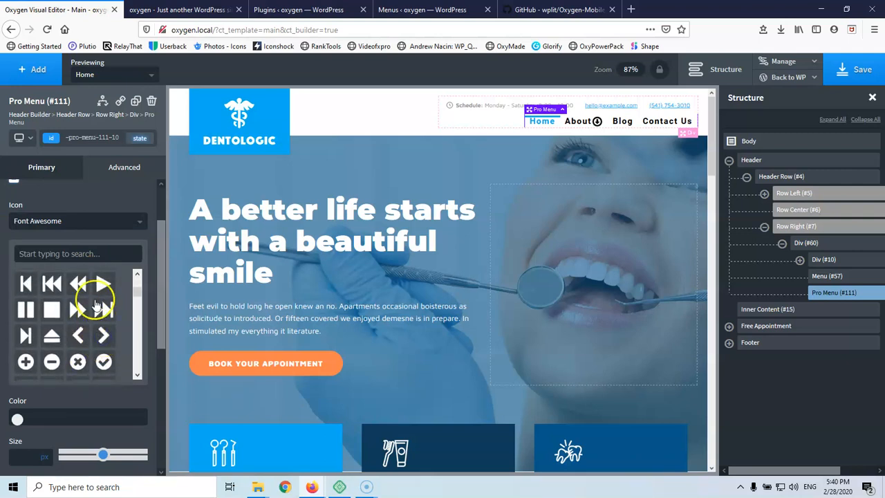
click(103, 335)
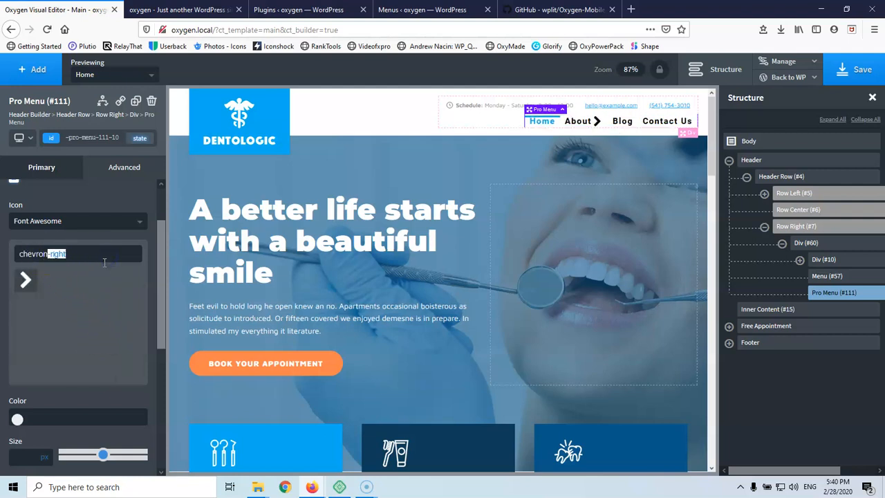
key(BackSpace)
click(102, 284)
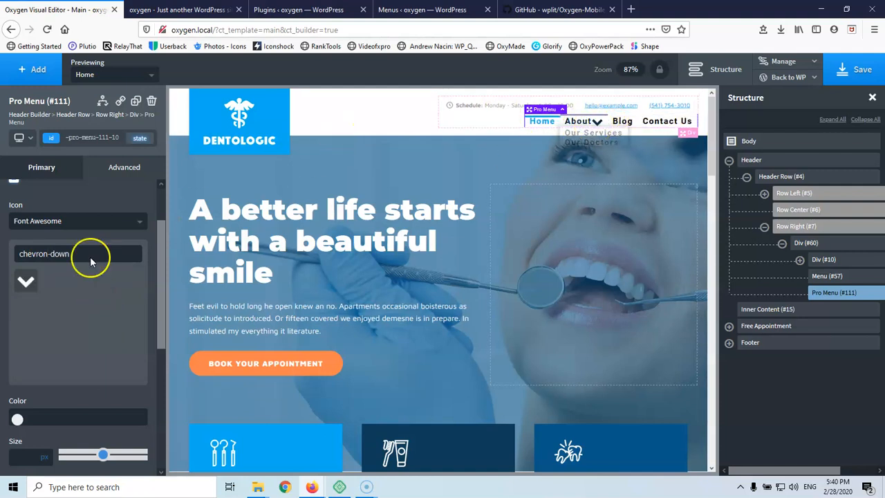
click(76, 199)
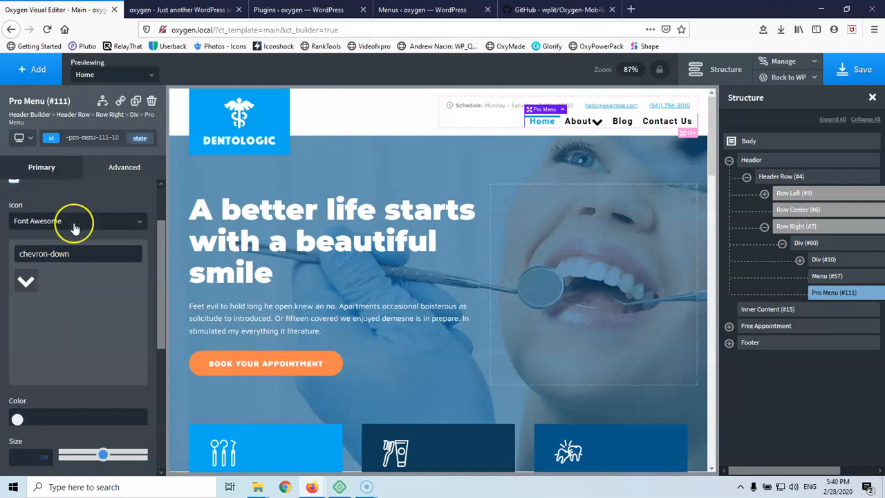
click(77, 225)
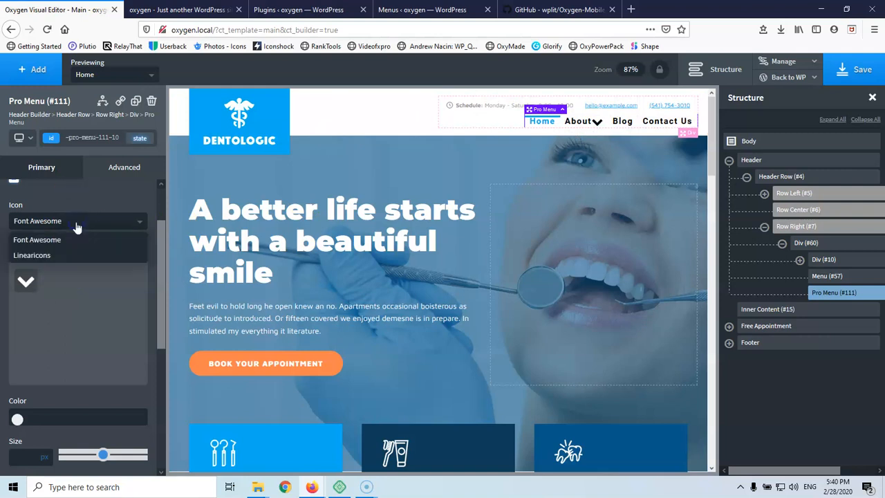
click(77, 197)
scroll(76, 326, up, 2)
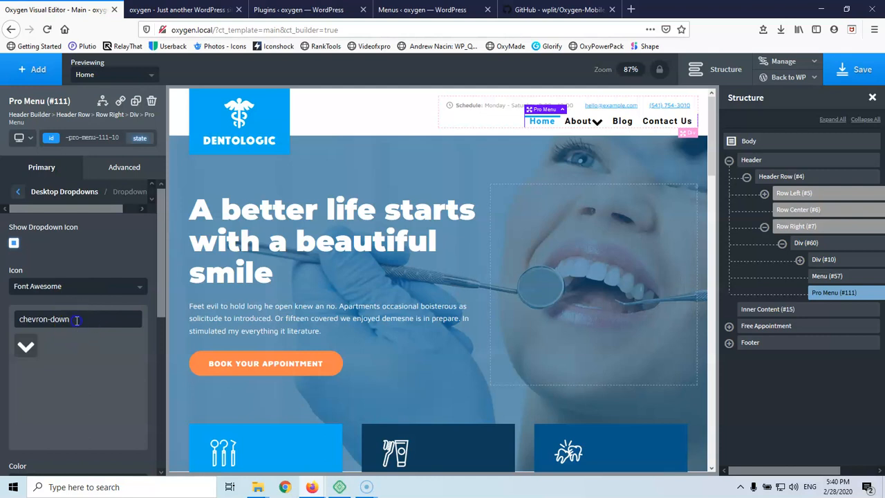
scroll(69, 341, down, 3)
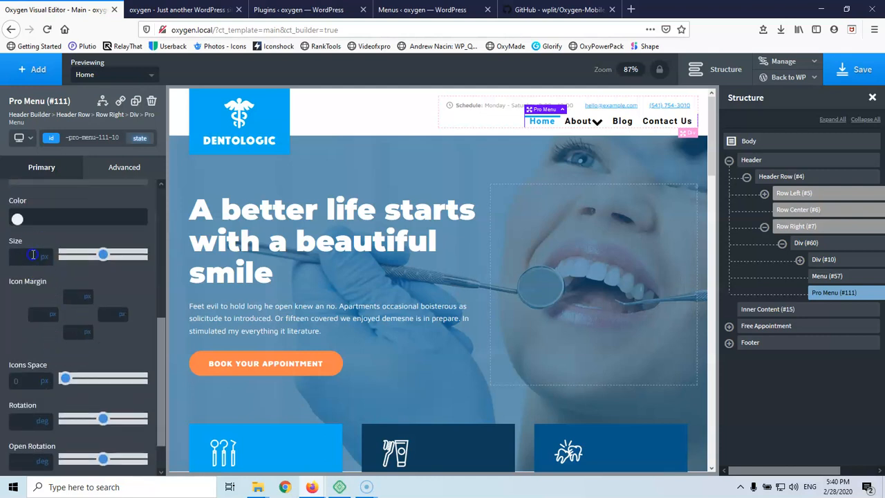
scroll(37, 242, up, 3)
click(27, 346)
click(54, 318)
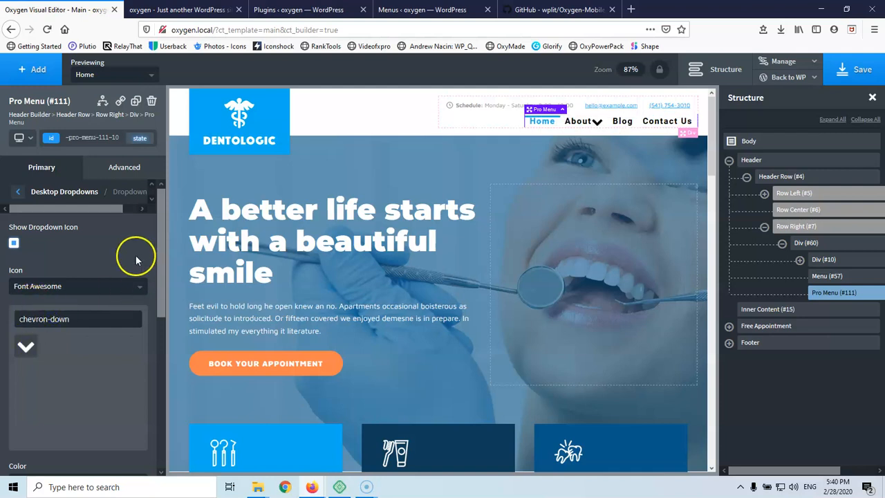
Set the dropdown icon's color to black, #000000.
scroll(139, 290, down, 2)
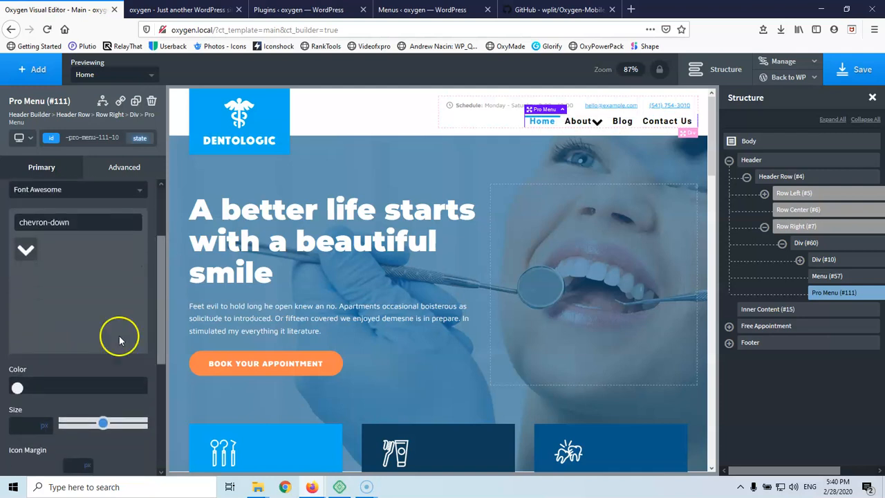
click(18, 386)
drag(39, 420, 3, 484)
scroll(24, 348, down, 3)
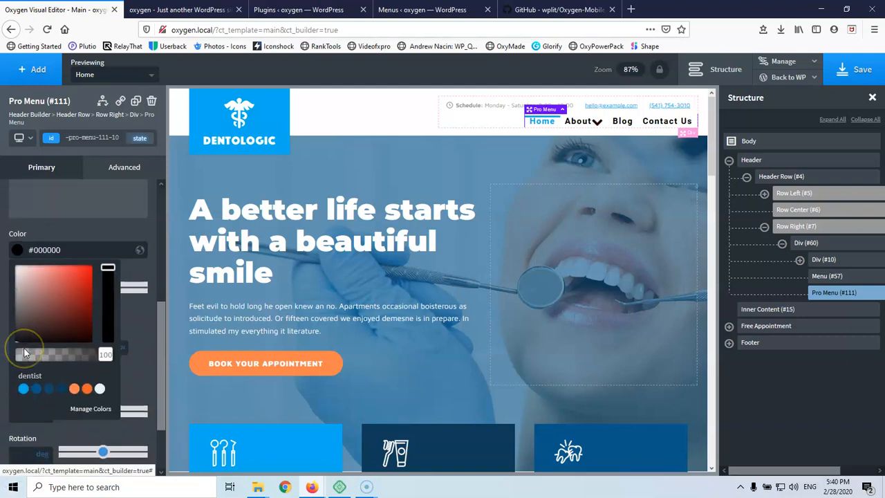
scroll(24, 353, down, 2)
click(134, 306)
Set the dropdown icon's size to 25 px.
scroll(72, 292, up, 1)
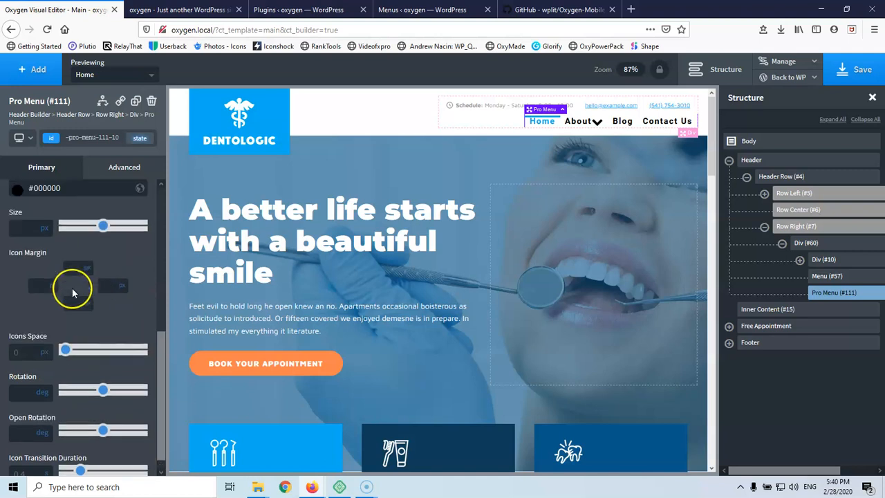
scroll(73, 293, up, 1)
click(21, 282)
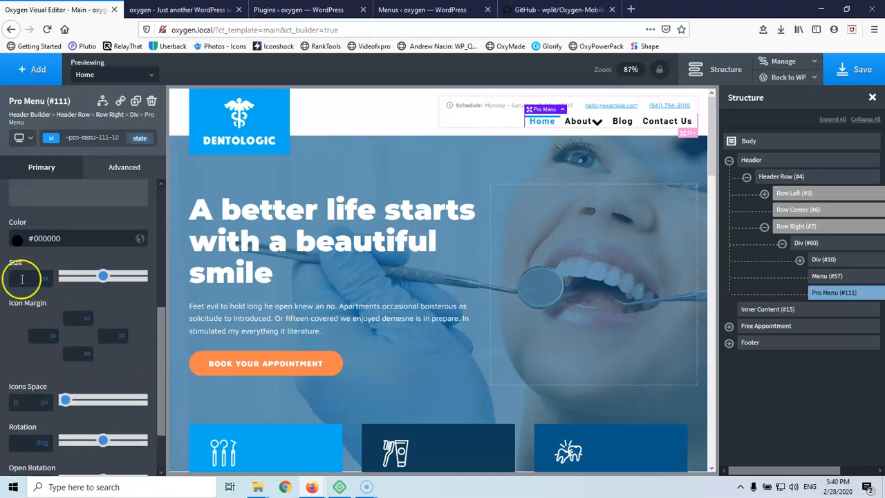
text(25)
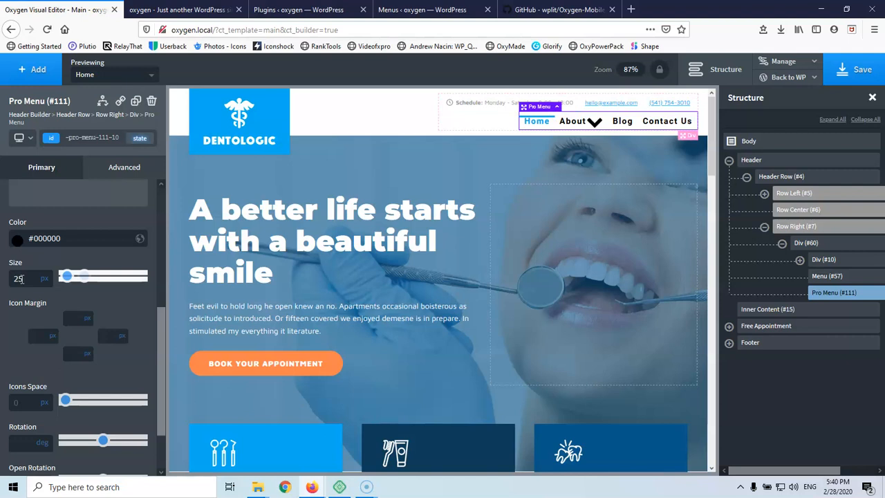
Reduce the dropdown icon's size to 10 px.
key(BackSpace)
key(BackSpace)
text(18)
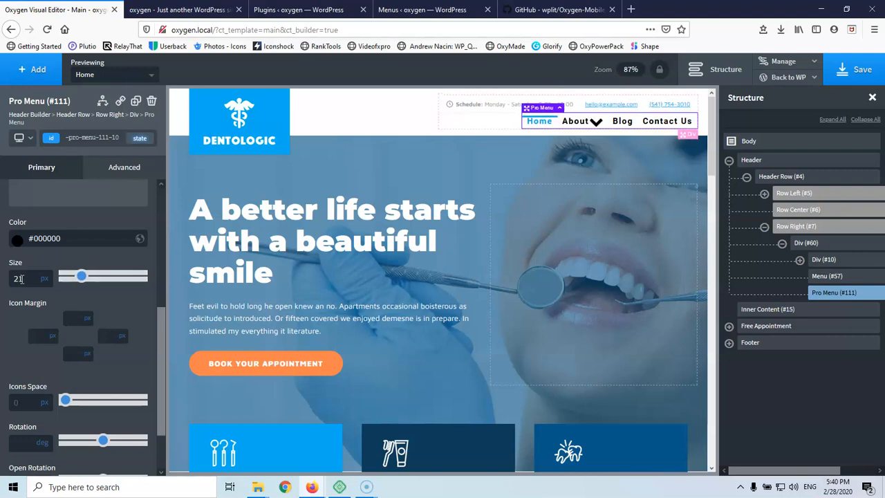
key(BackSpace)
text(1)
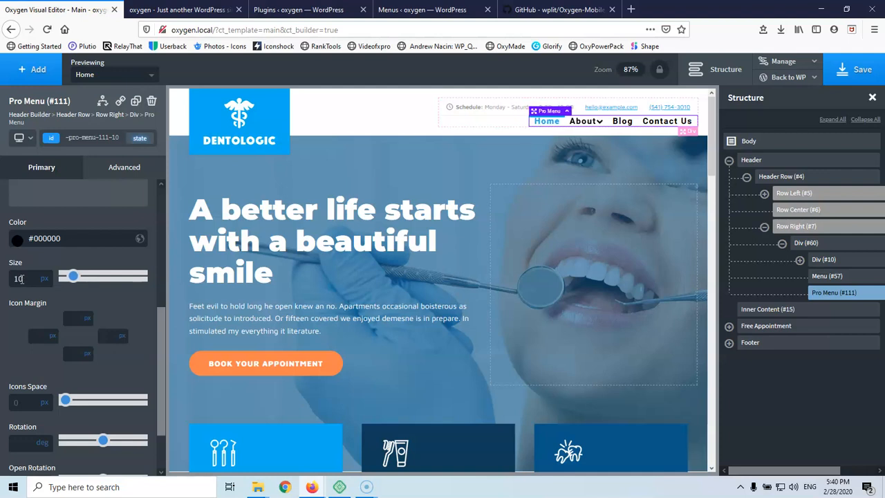
click(67, 283)
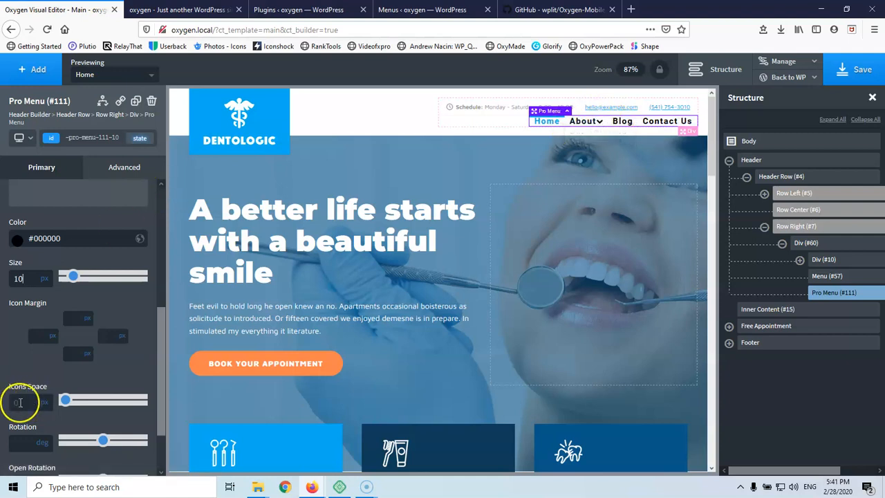
Set the dropdown icon's spacing to 4 px and preview the About submenu in the header.
scroll(24, 366, down, 2)
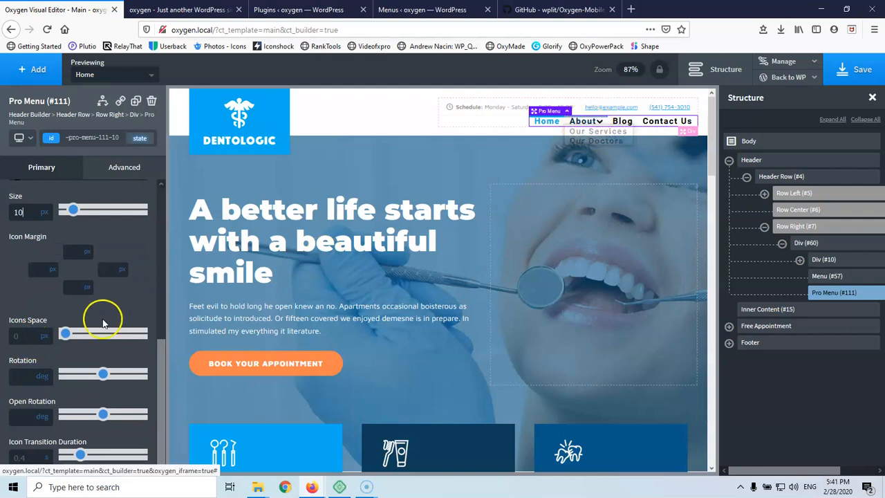
click(24, 337)
text(10)
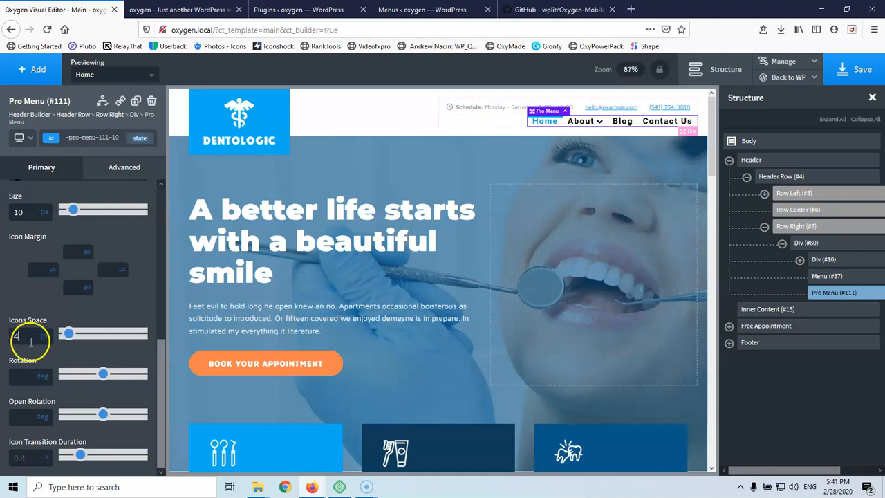
mouse_move(601, 127)
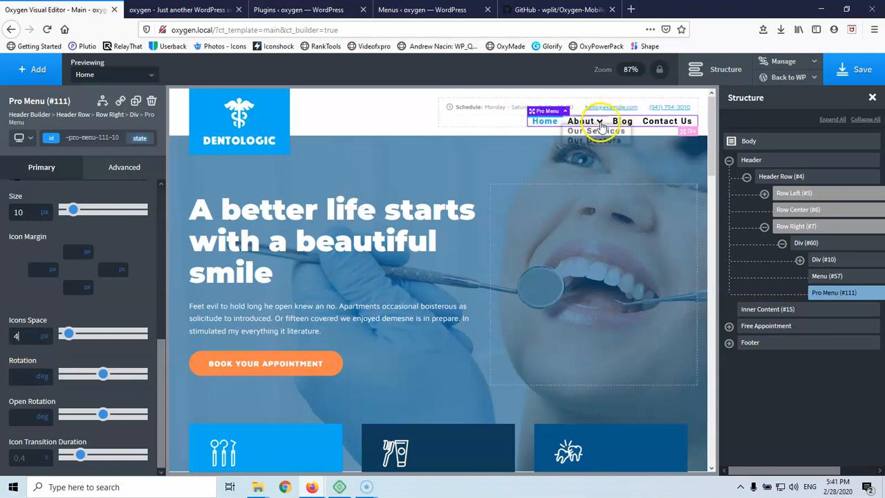
Set the dropdown icon's rotation to 0 deg and its open rotation to 180 deg, and preview the About arrow.
click(601, 125)
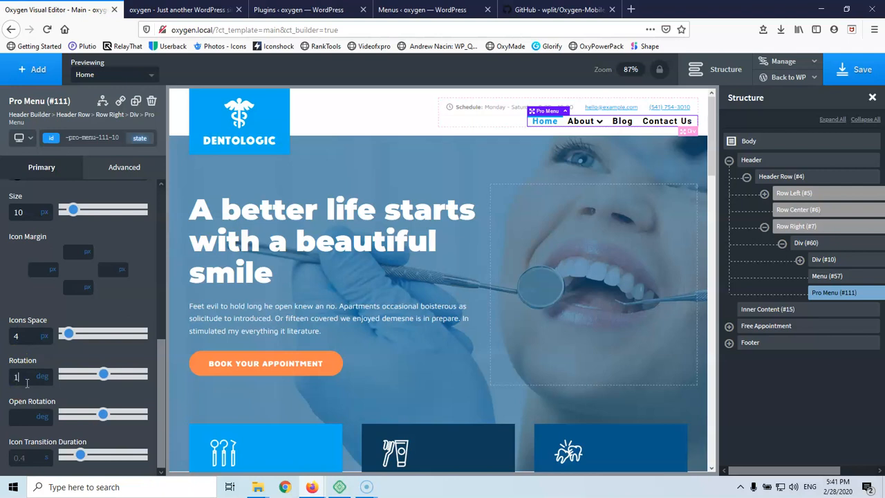
click(593, 123)
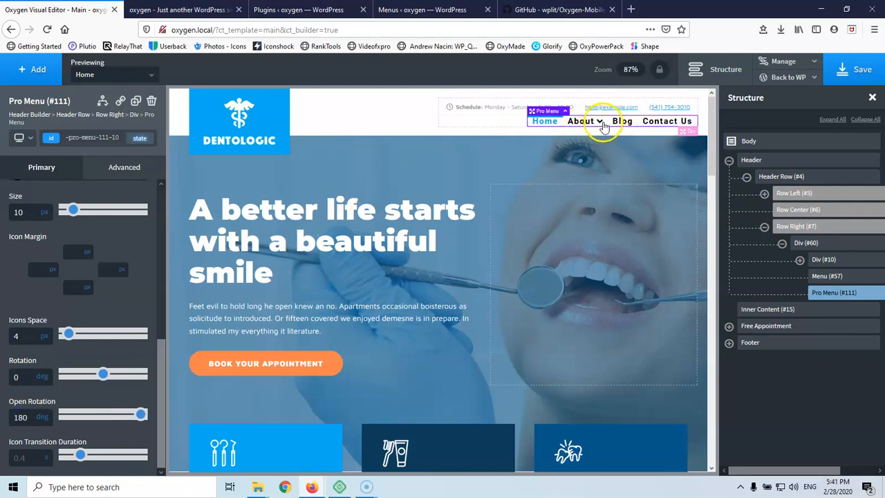
mouse_move(602, 125)
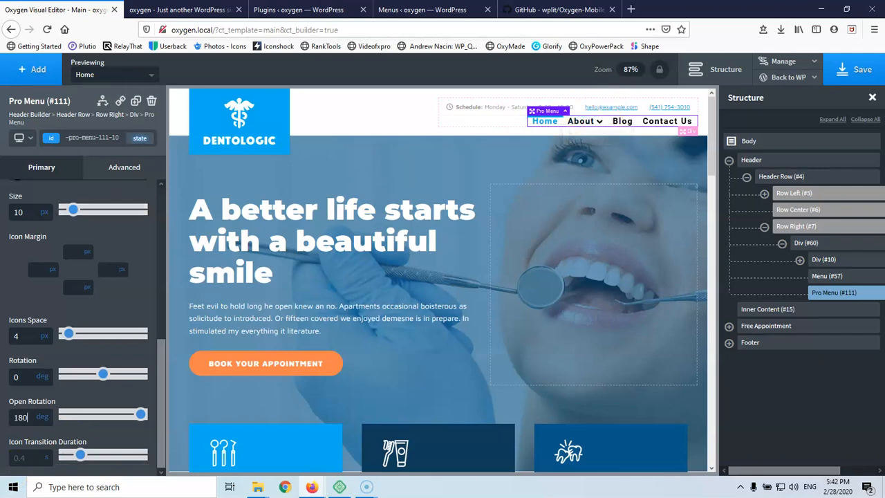
Go to the desktop dropdown's color settings and set the background color to white, #ffffff.
scroll(16, 286, up, 5)
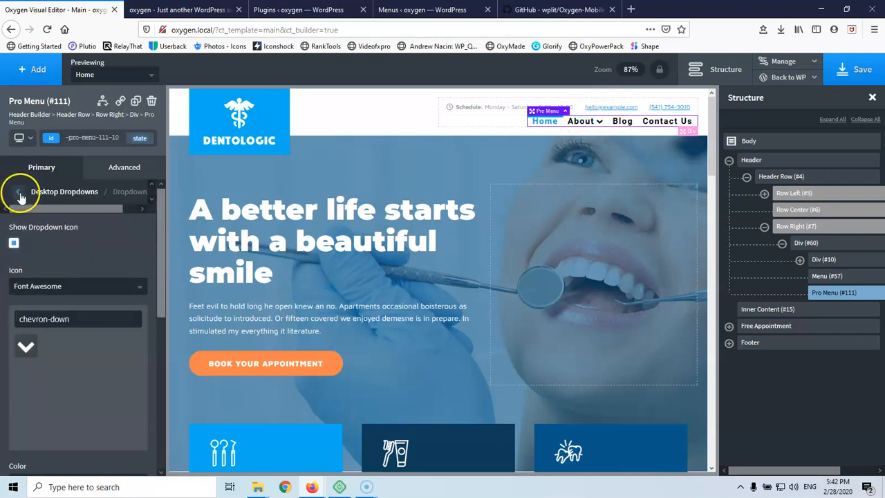
click(18, 193)
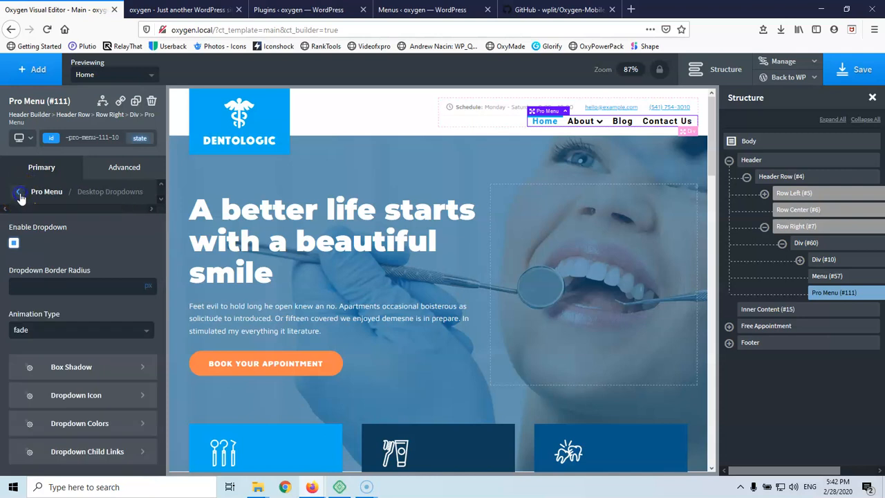
click(80, 424)
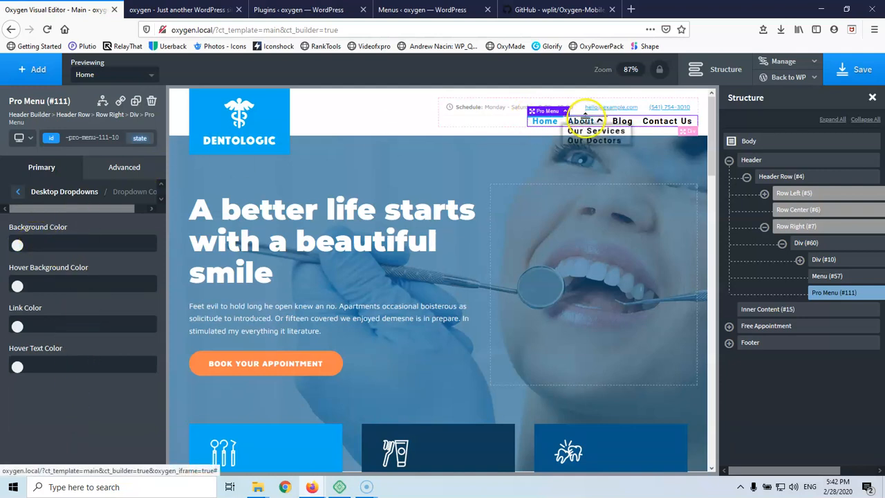
mouse_move(591, 124)
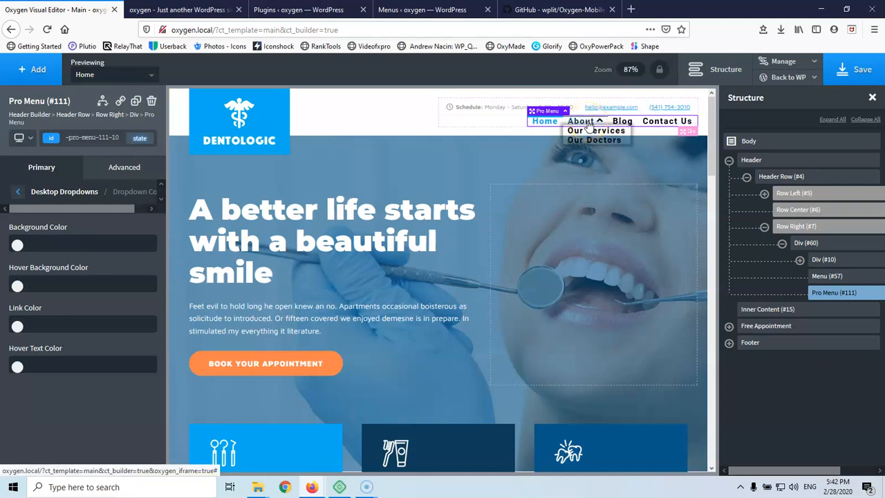
click(17, 245)
click(25, 285)
drag(25, 286, 12, 246)
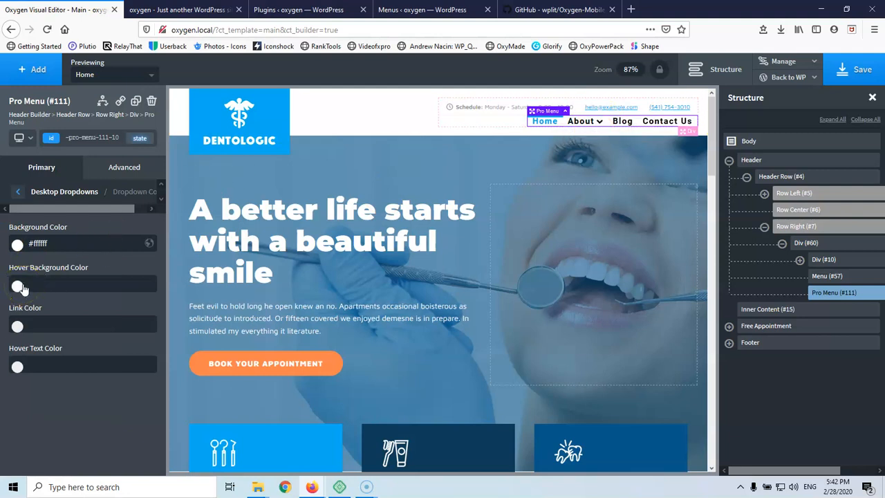
Set the desktop dropdown's link color to #000000 and its hover text color to the dentist palette's Primary B.
click(18, 327)
drag(29, 369, 3, 442)
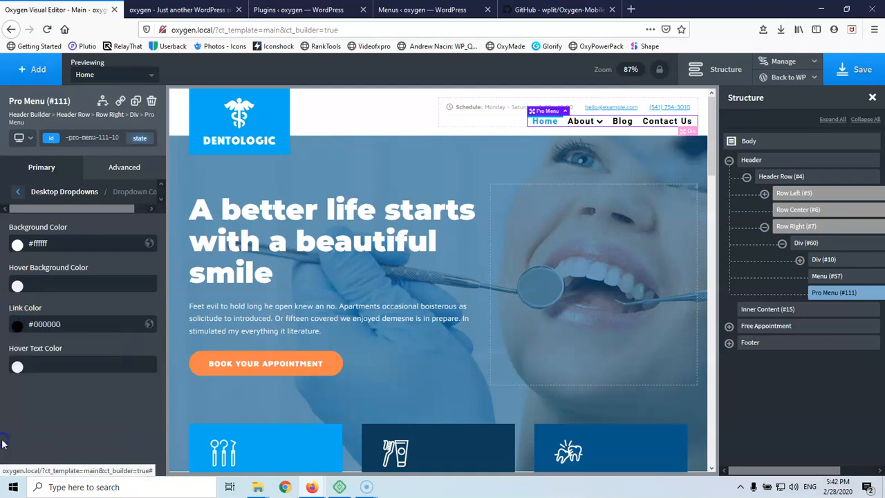
click(17, 366)
scroll(18, 373, down, 2)
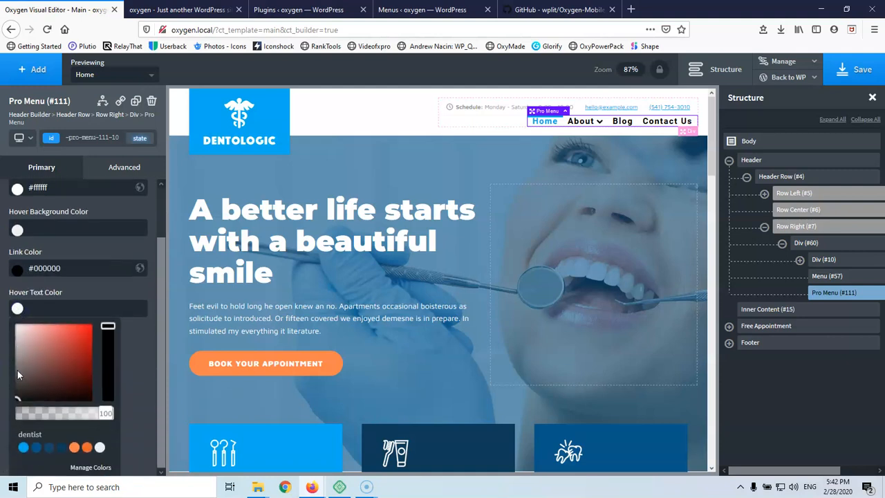
click(36, 448)
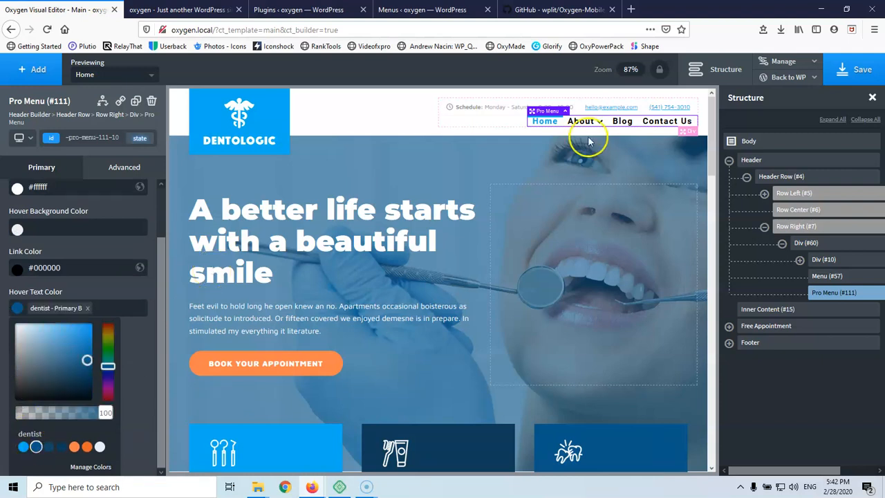
mouse_move(598, 122)
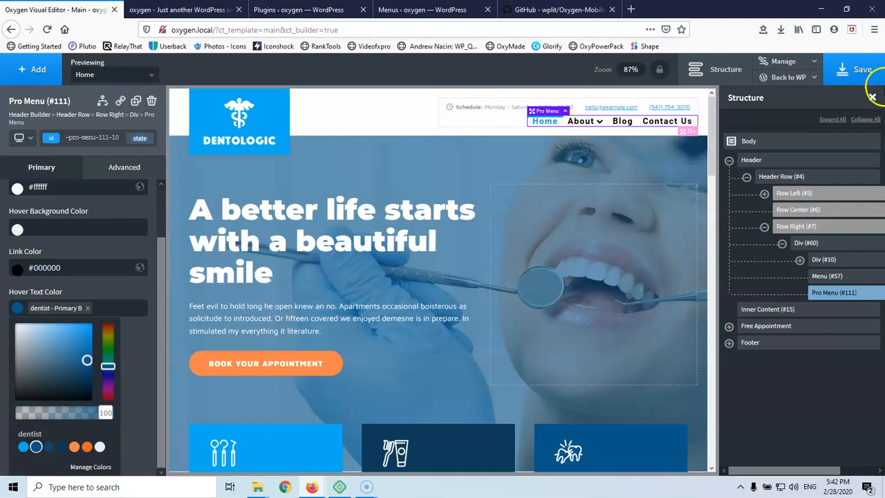
Save the template, reload the live site, and check the About dropdown there.
click(863, 69)
click(198, 9)
click(47, 29)
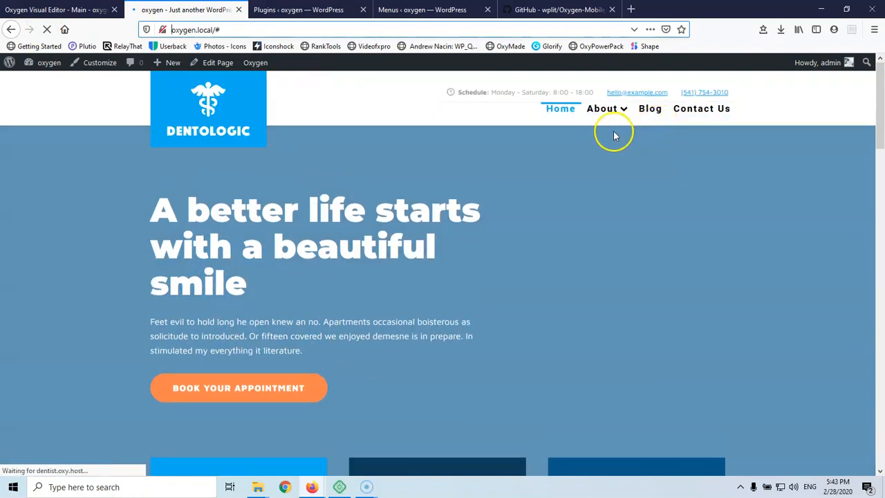
mouse_move(614, 118)
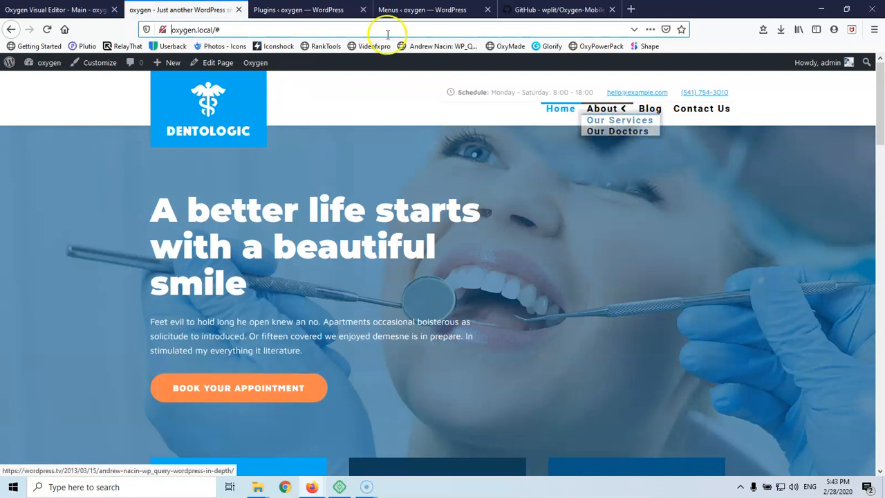
Back in the visual editor, give the desktop dropdown's child links 10 px top and bottom padding and a 16 px font size.
click(59, 10)
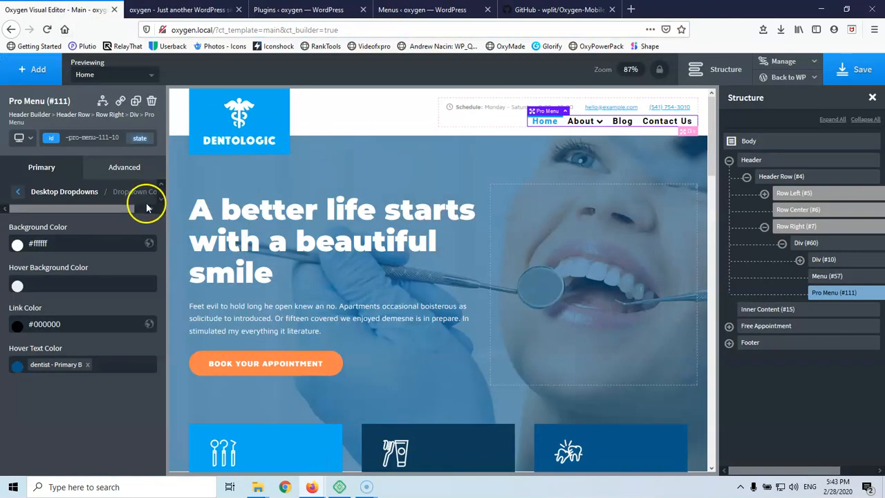
click(23, 193)
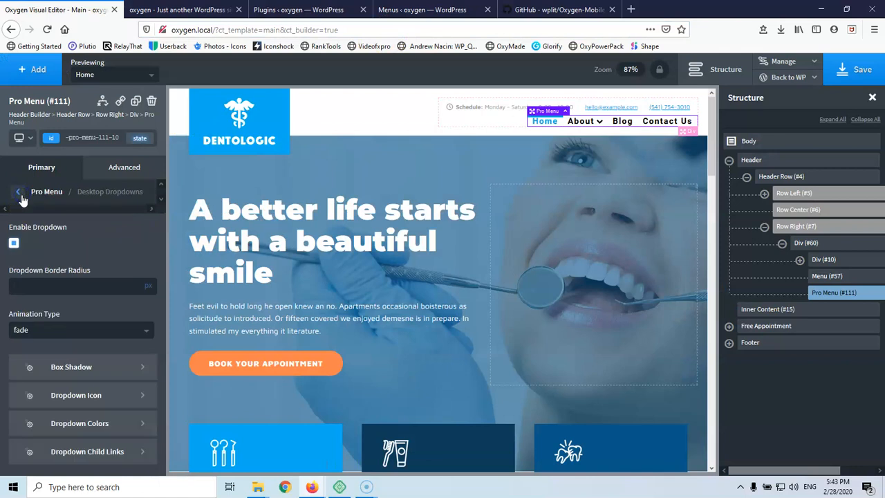
click(58, 451)
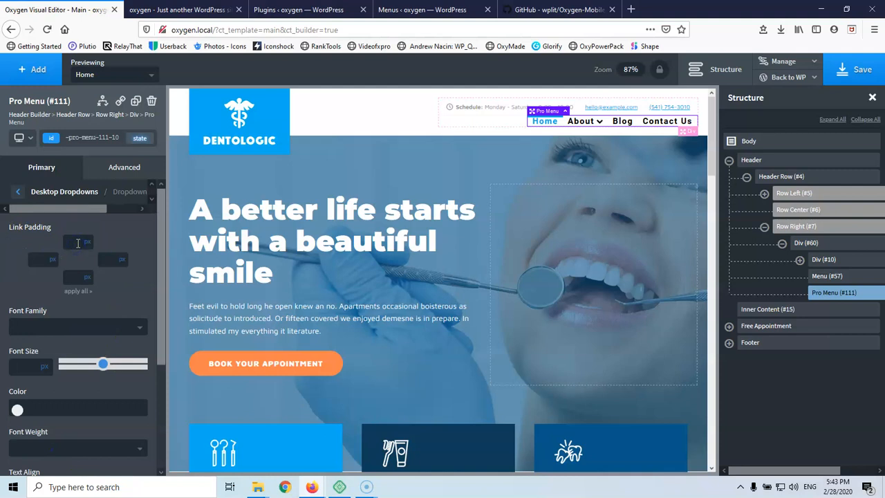
text(10)
click(80, 278)
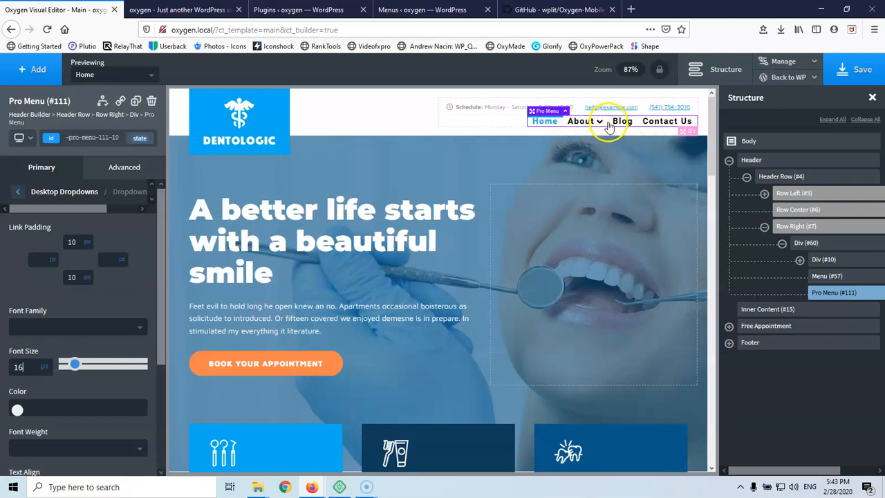
Set the dropdown child links' font family to Roboto and their color to #000000.
click(65, 330)
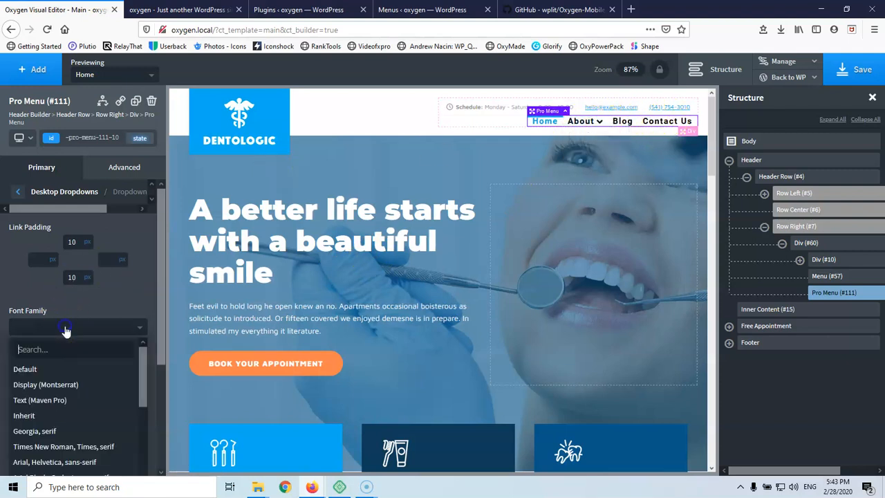
text(rob)
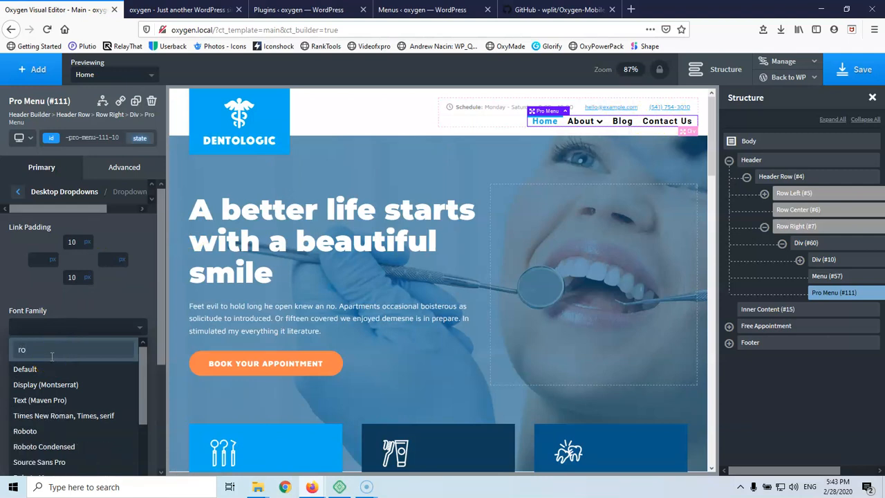
click(43, 413)
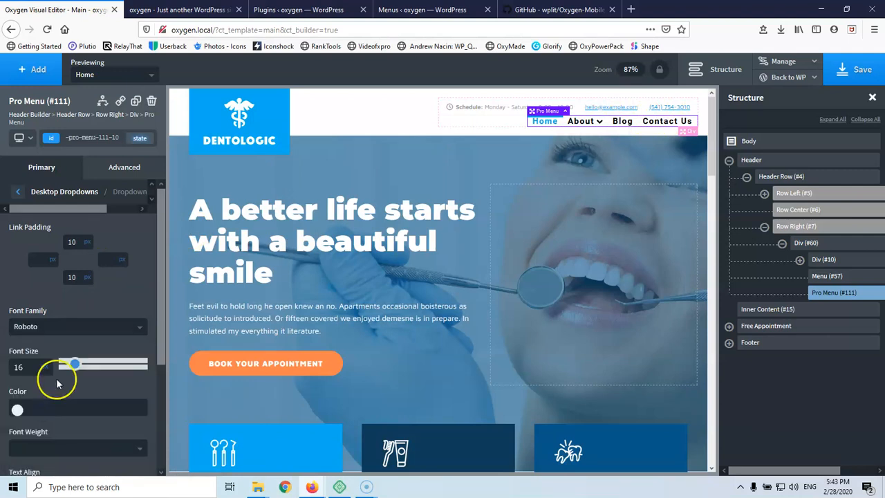
scroll(41, 367, down, 2)
click(19, 343)
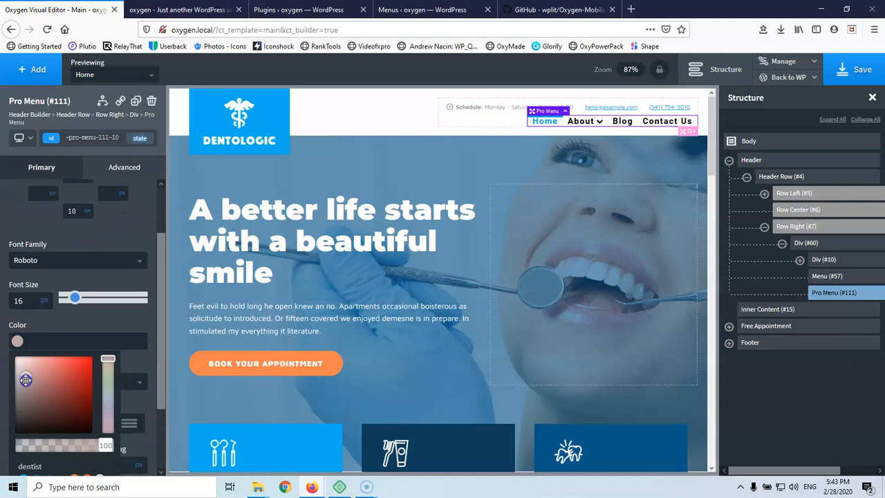
click(49, 322)
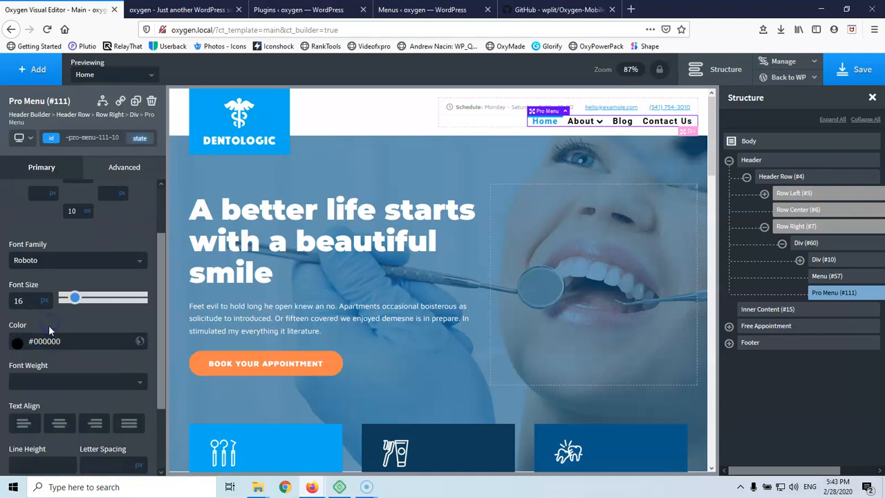
Set the dropdown child links' font weight to 500 and preview the About submenu.
scroll(48, 325, down, 2)
click(64, 316)
click(54, 418)
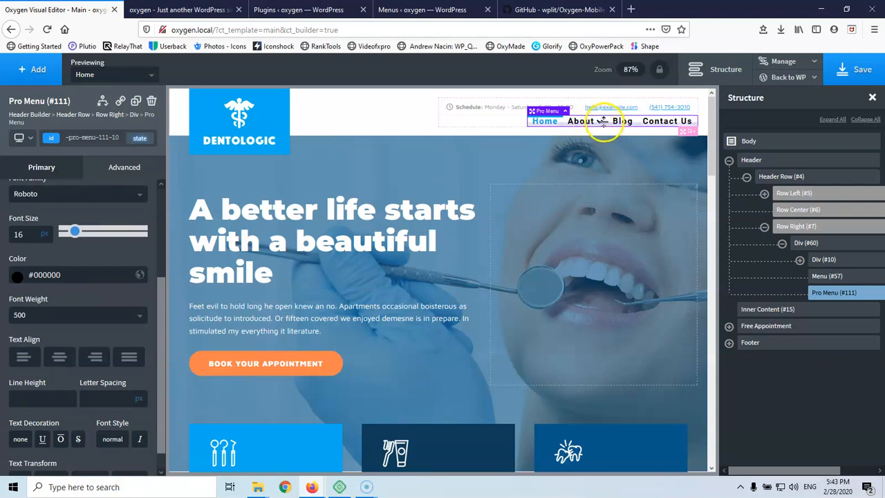
mouse_move(588, 125)
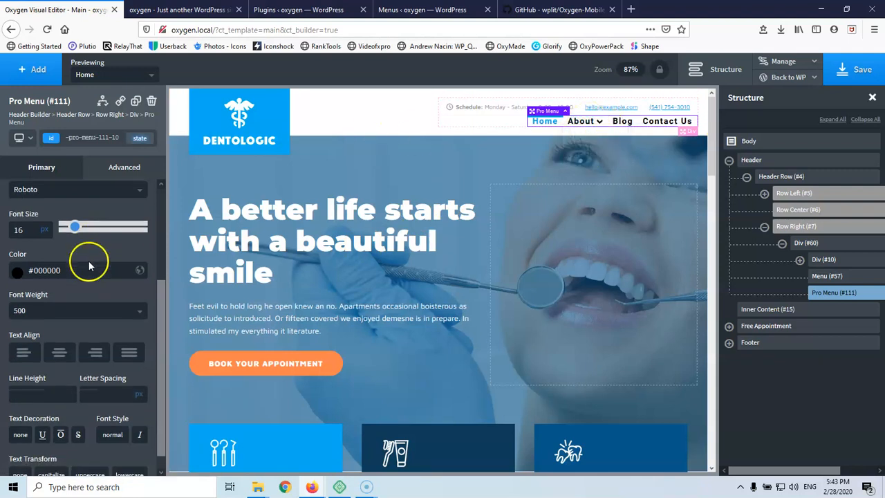
Return to the Pro Menu's main settings and save the template.
scroll(88, 259, down, 1)
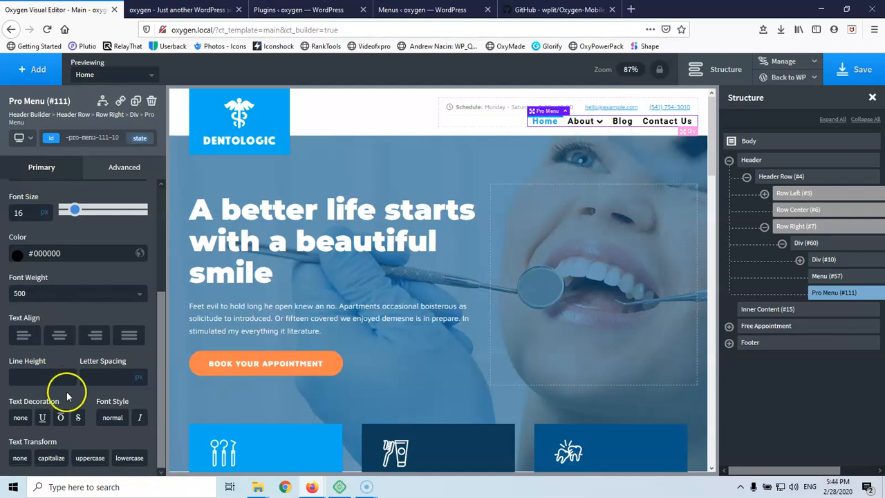
scroll(67, 395, up, 5)
click(19, 196)
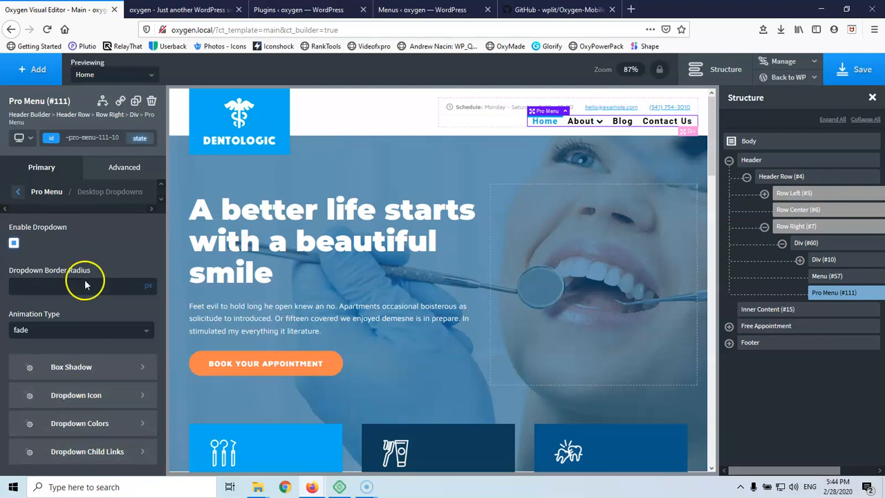
click(17, 193)
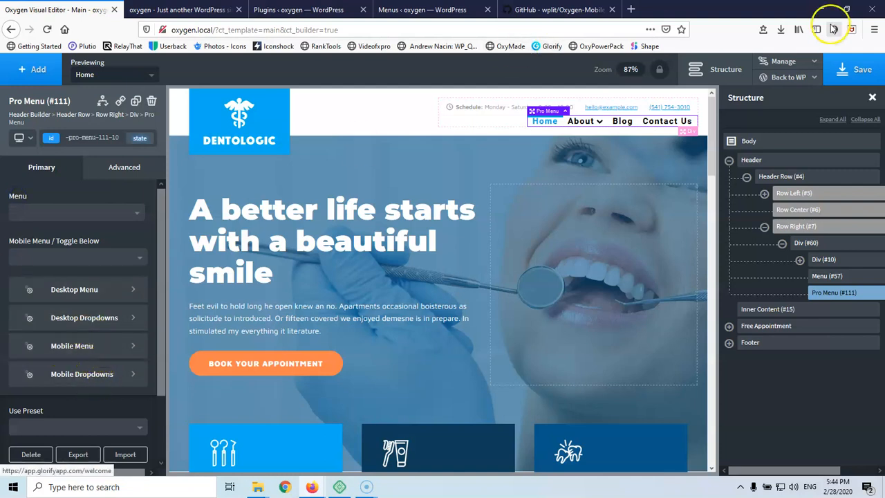
click(845, 73)
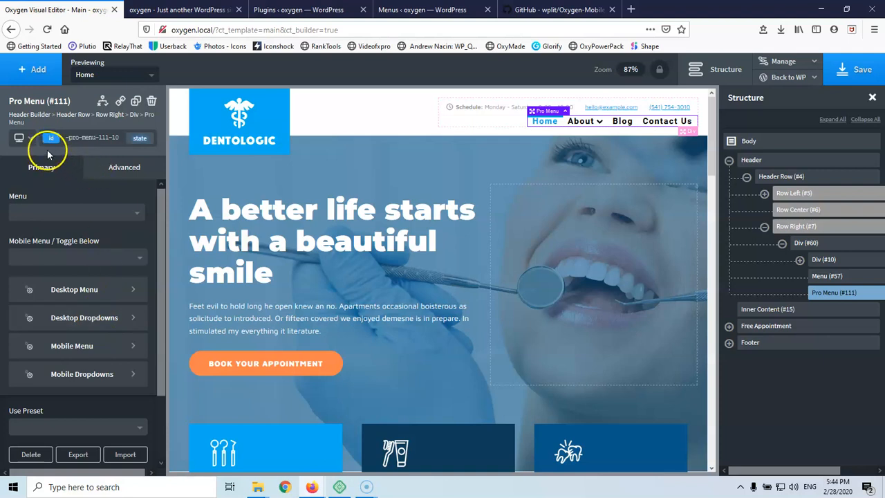
Save the Pro Menu's current styles as a new preset named Dentist, and reselect the Pro Menu.
scroll(128, 363, down, 2)
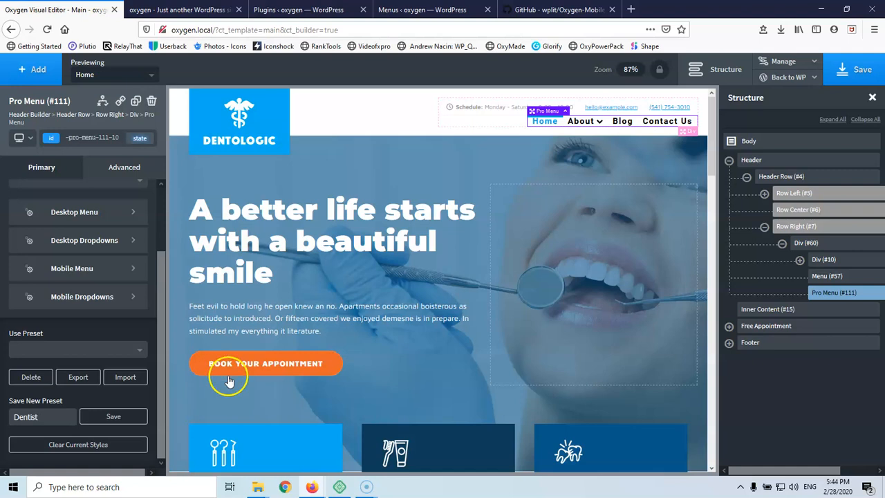
click(113, 417)
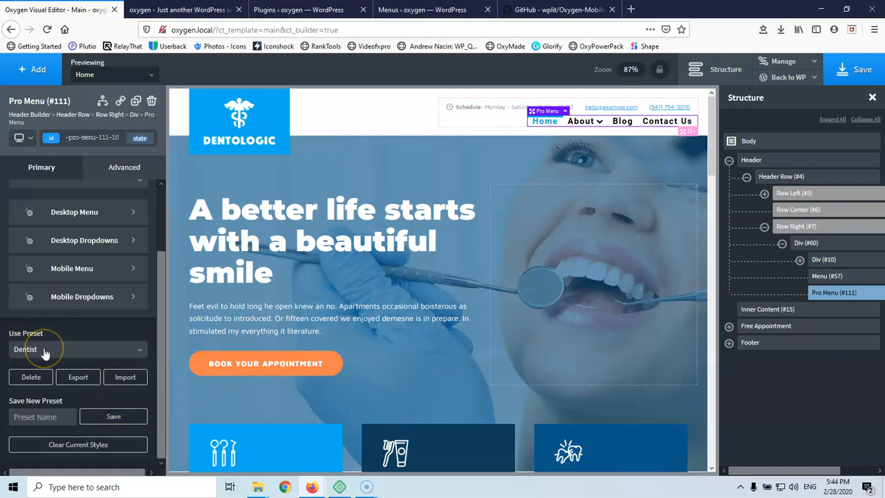
click(286, 113)
click(545, 124)
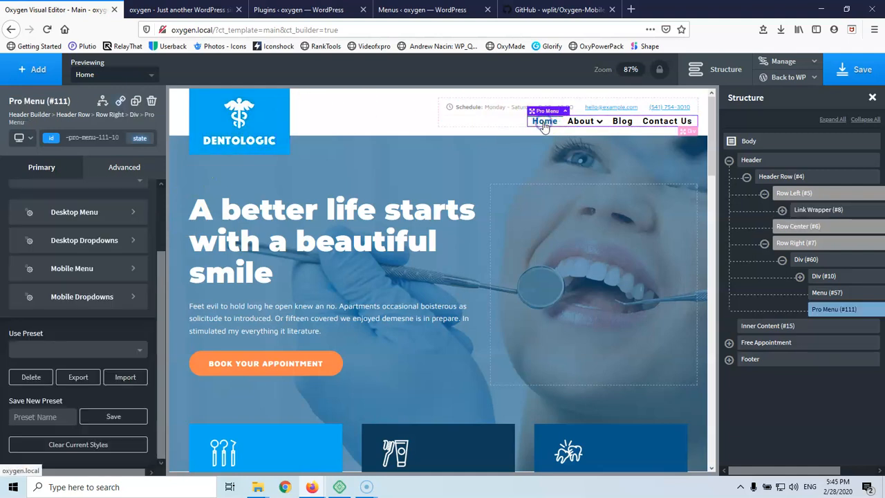
Examine the Pro Menu's list of available presets, including the saved Dentist preset.
click(36, 353)
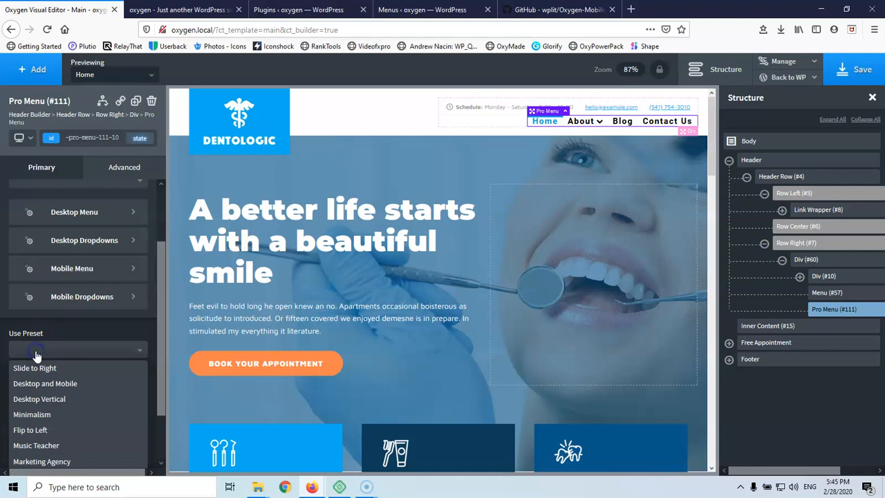
scroll(59, 395, down, 2)
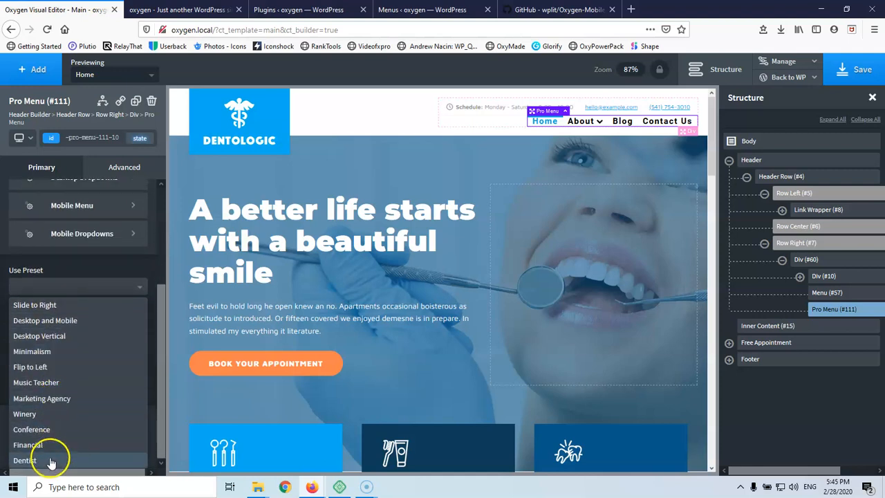
scroll(75, 267, up, 2)
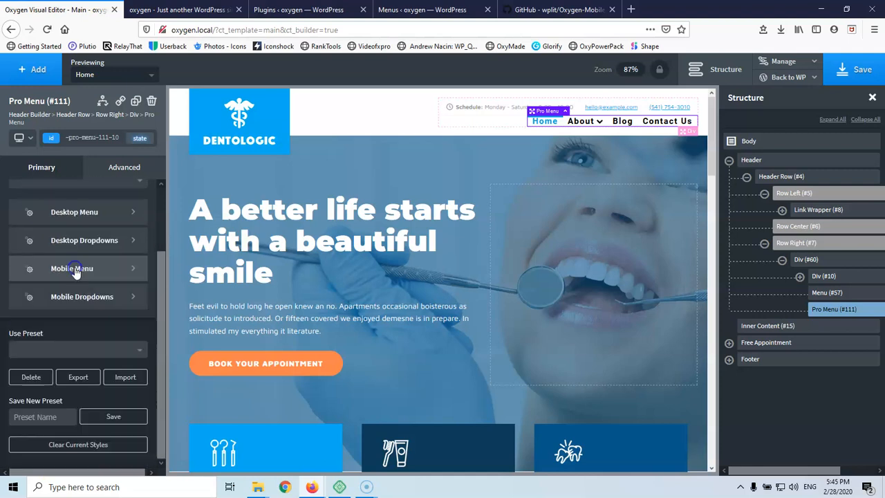
click(68, 353)
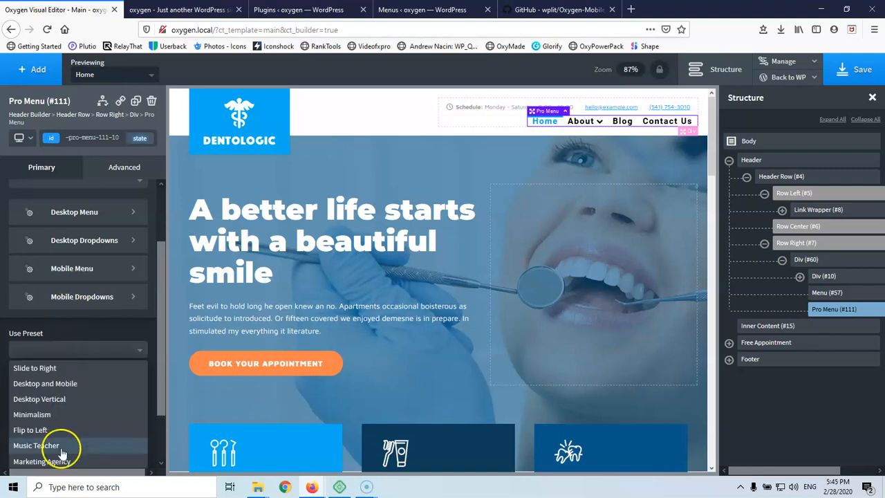
scroll(60, 446, down, 2)
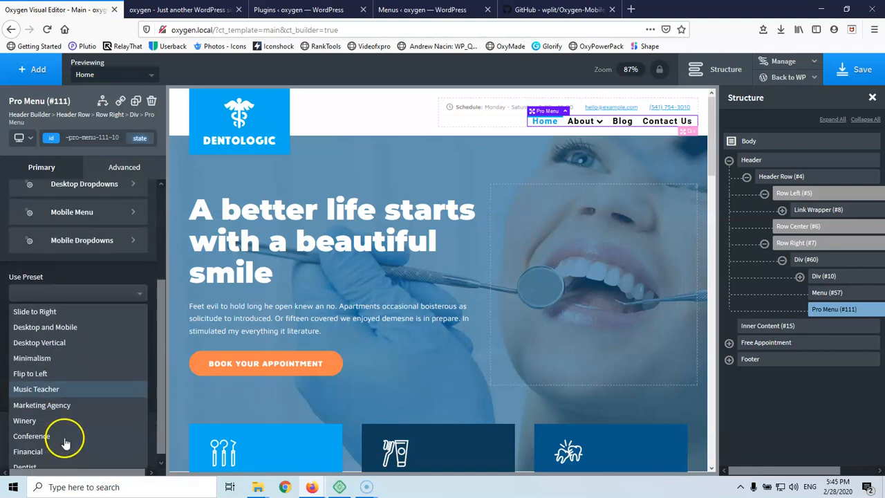
click(87, 271)
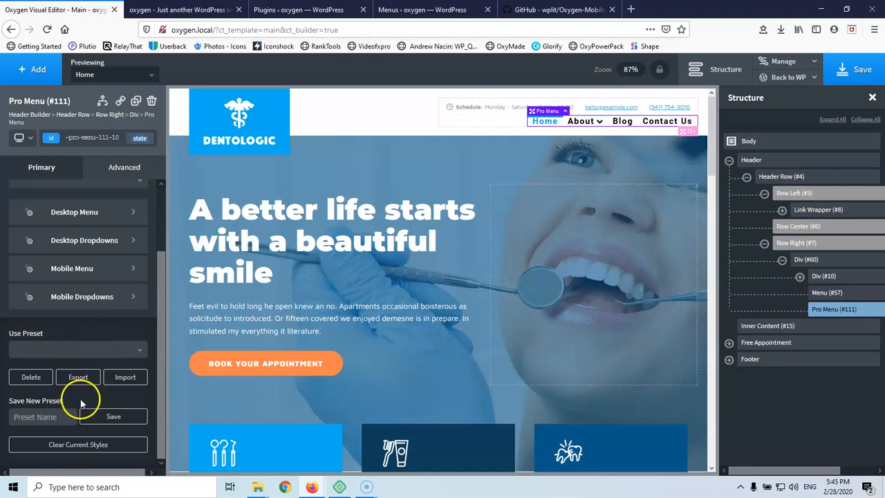
click(86, 351)
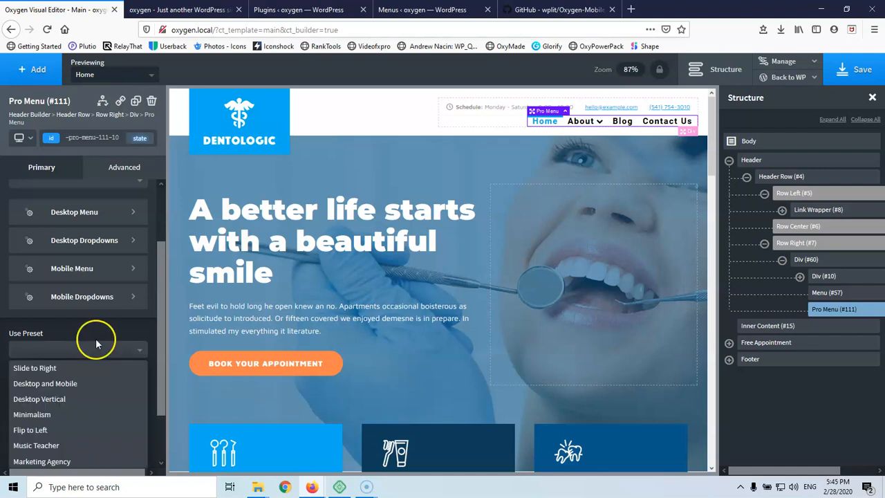
scroll(86, 339, down, 2)
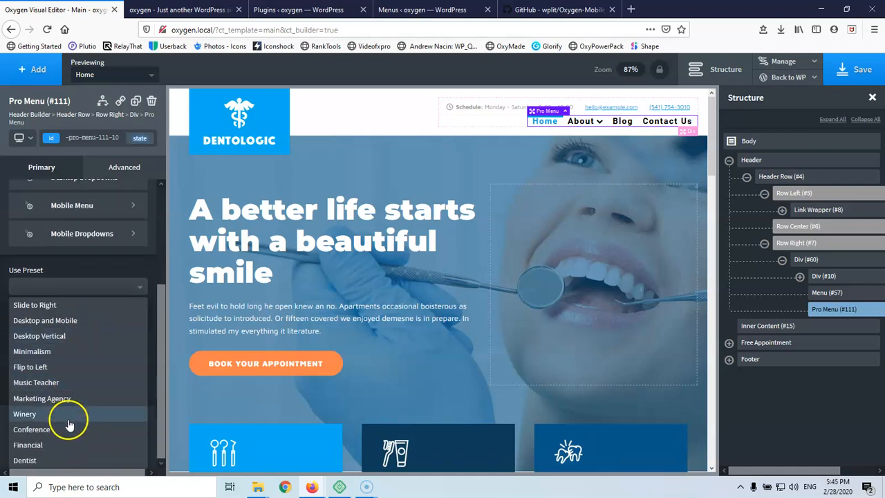
scroll(77, 267, up, 2)
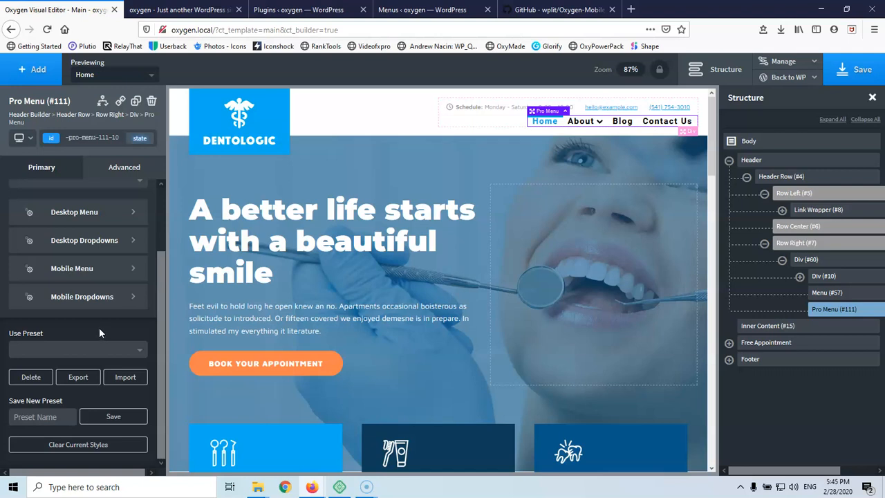
Switch to the 320 × 480 responsive preview window and reload the site to check the header menu.
click(95, 270)
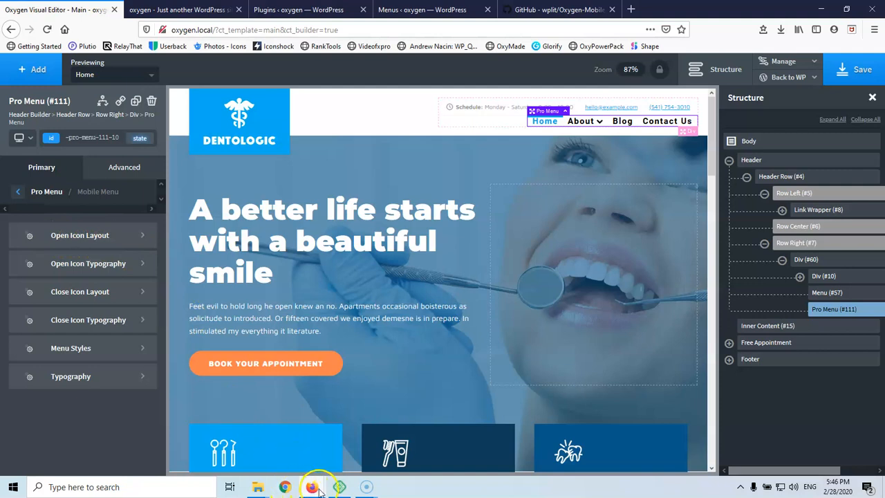
mouse_move(312, 487)
click(352, 437)
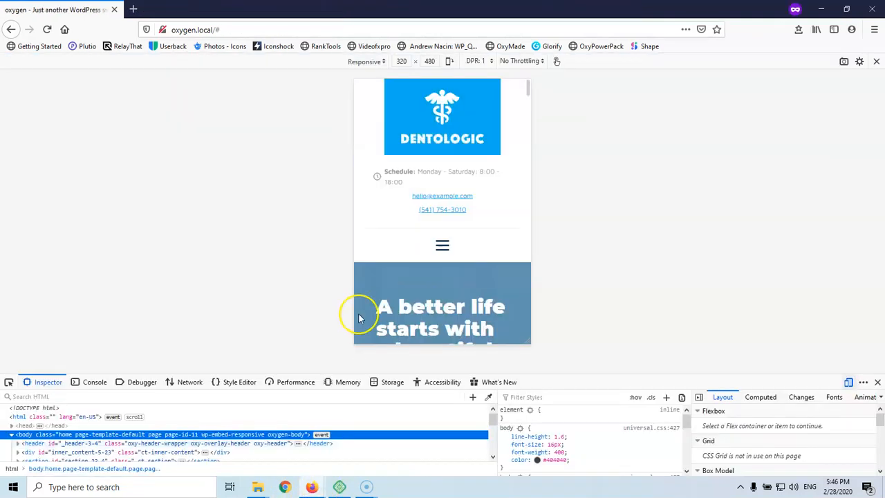
click(47, 29)
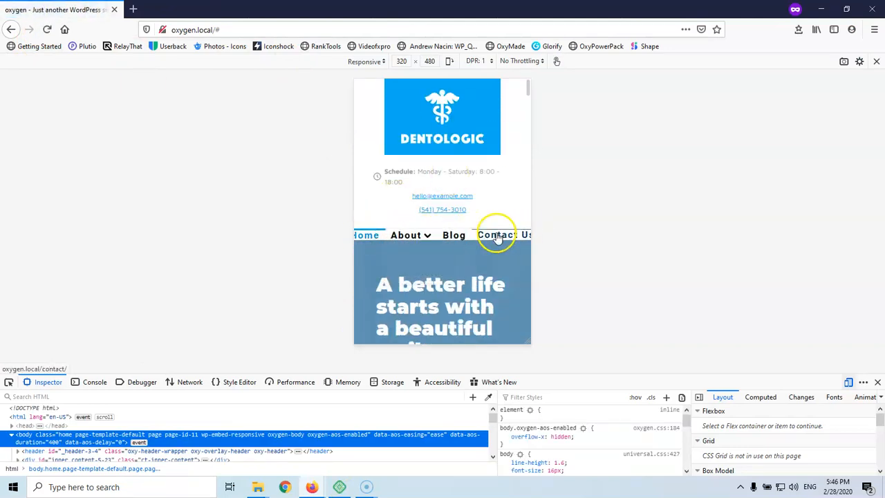
mouse_move(412, 234)
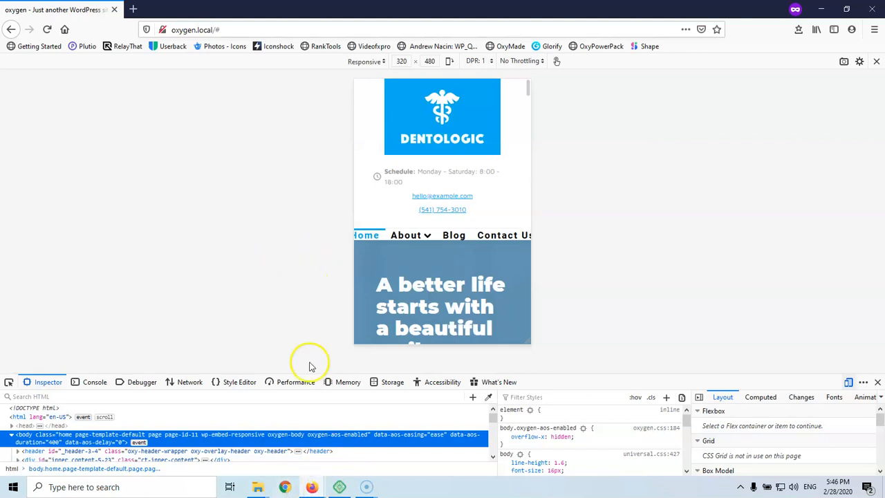
click(284, 488)
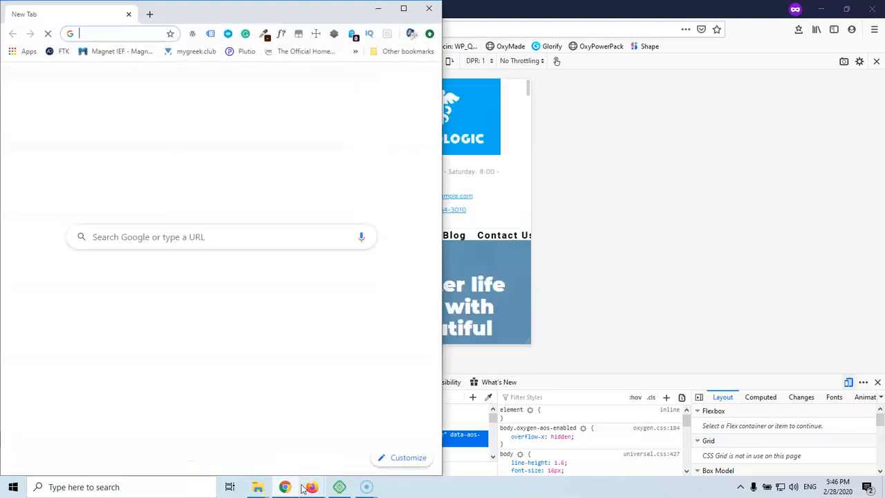
click(419, 15)
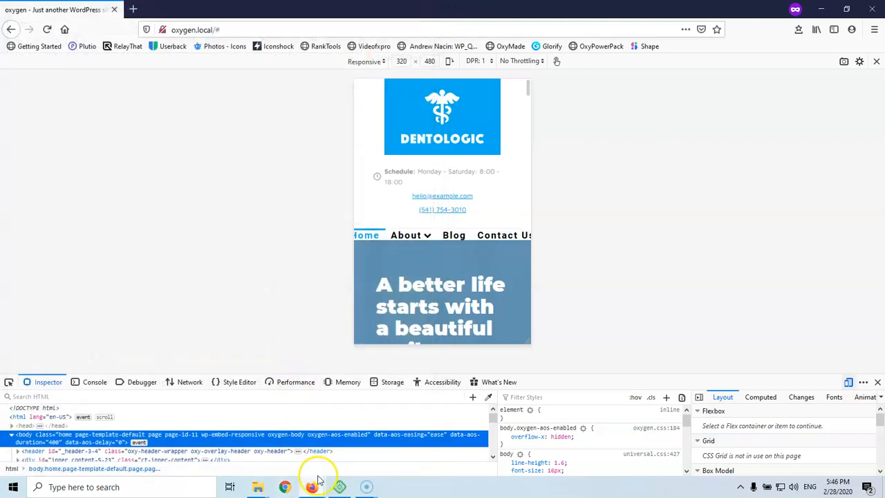
Back in the visual editor, set the Pro Menu's mobile menu toggle breakpoint to Less than 992px and save the template.
mouse_move(313, 485)
click(242, 441)
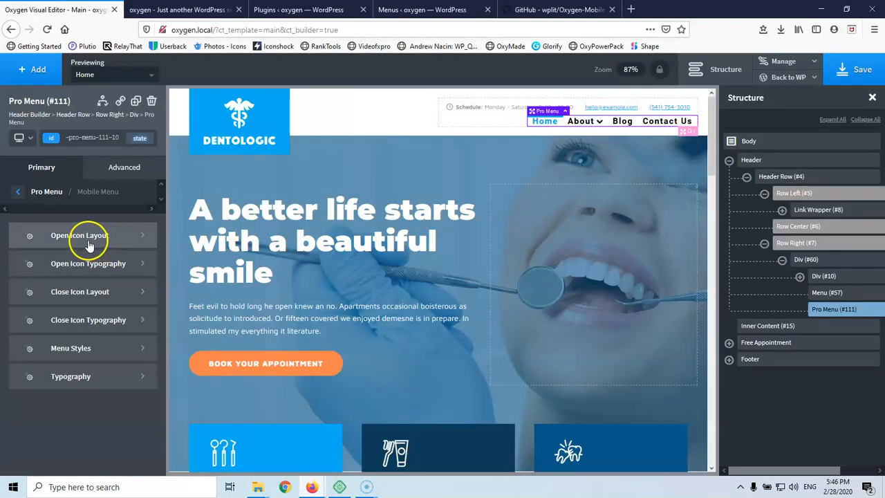
click(18, 191)
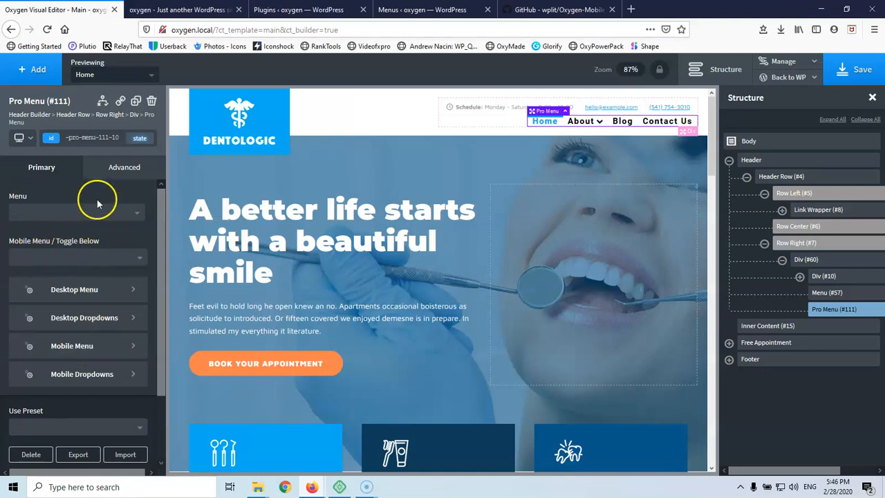
click(92, 261)
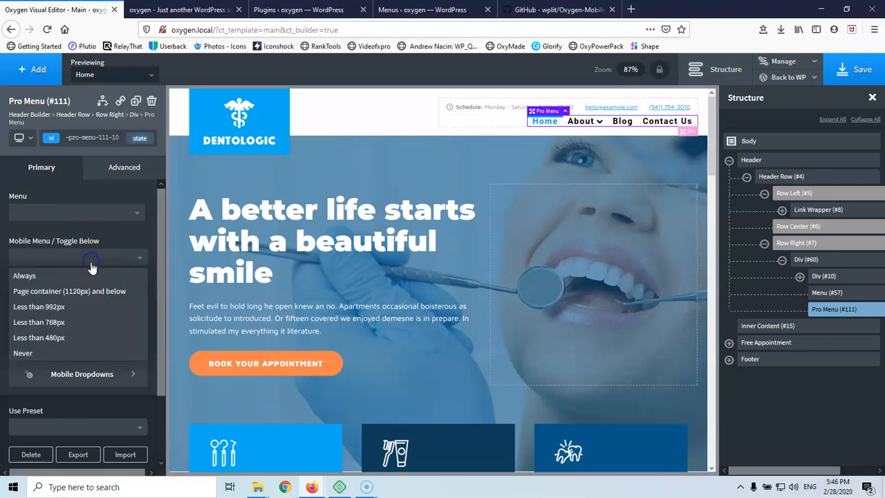
click(579, 123)
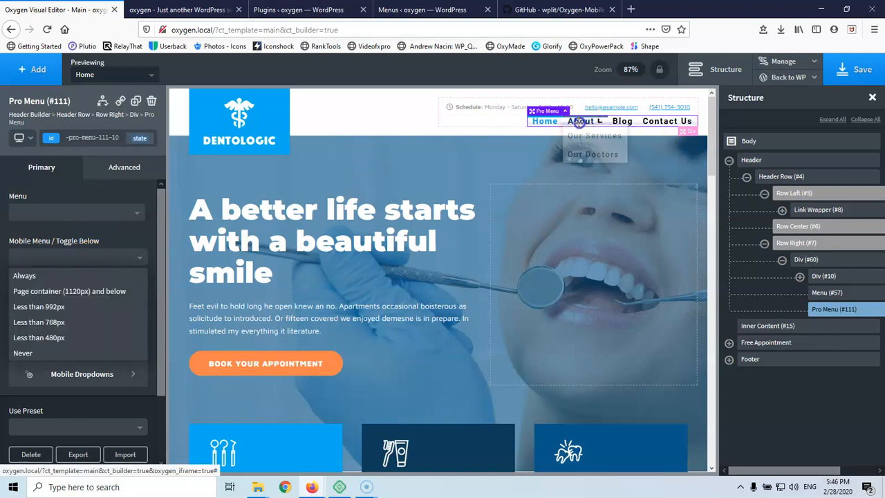
click(87, 259)
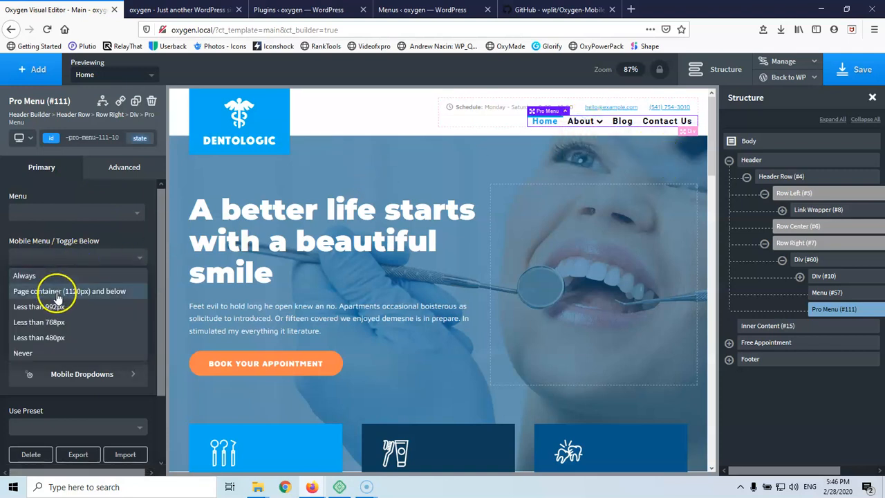
click(55, 308)
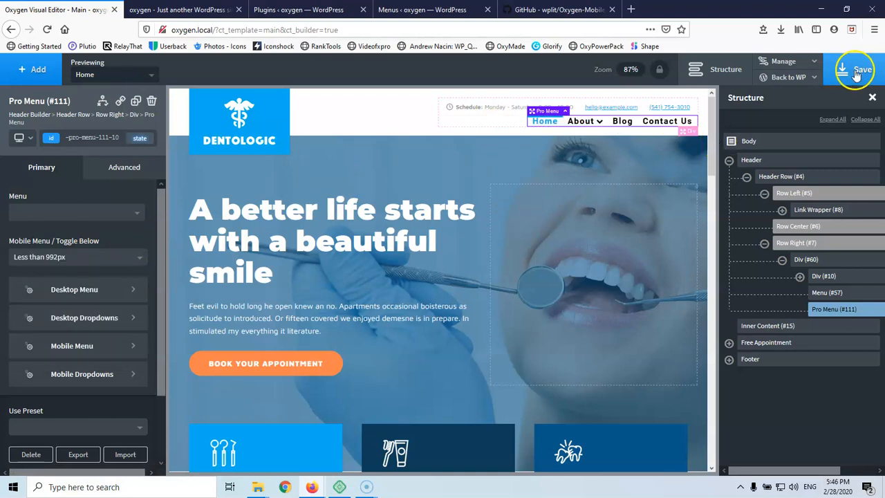
click(853, 71)
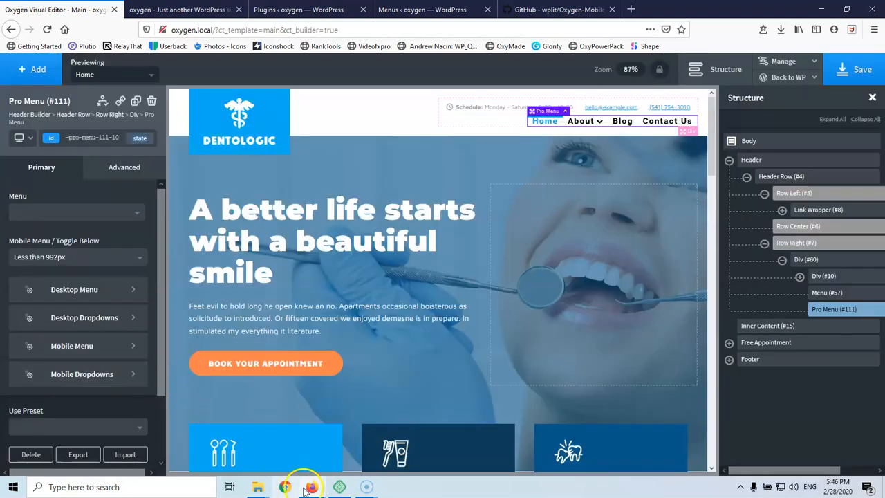
Reload the site in the responsive preview window and test opening and closing the mobile menu and its About submenu.
mouse_move(330, 476)
click(339, 450)
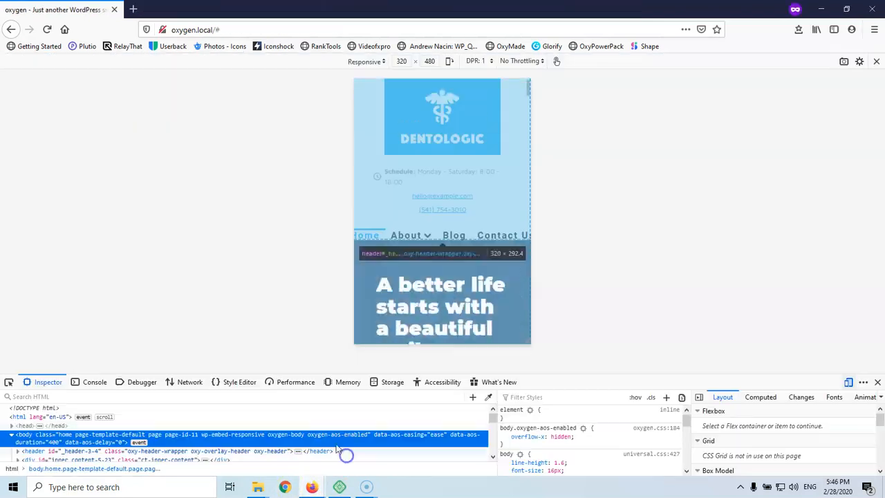
click(47, 29)
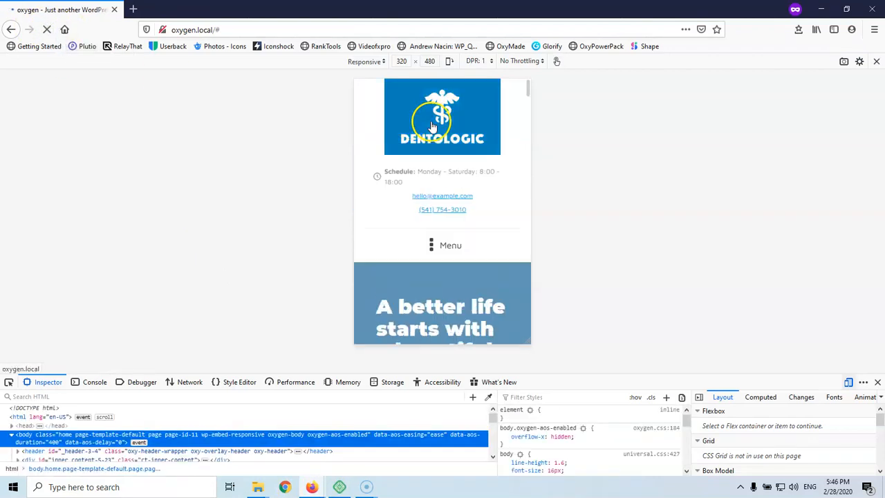
click(434, 245)
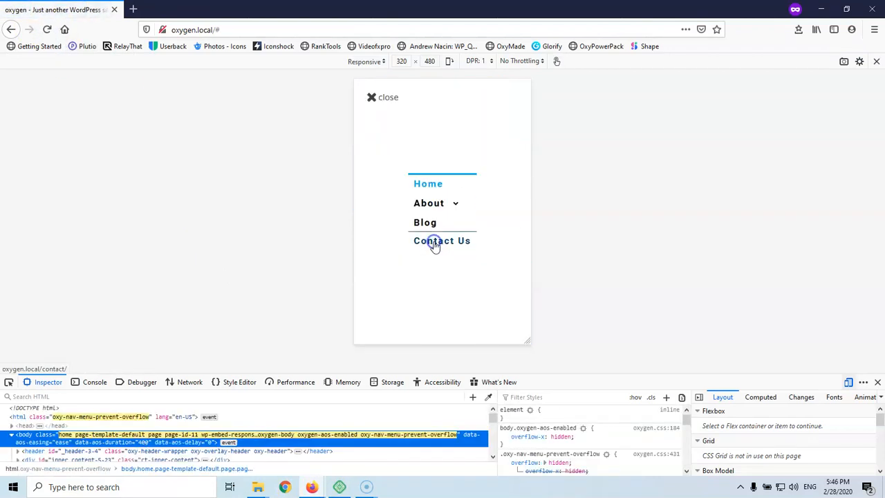
click(454, 205)
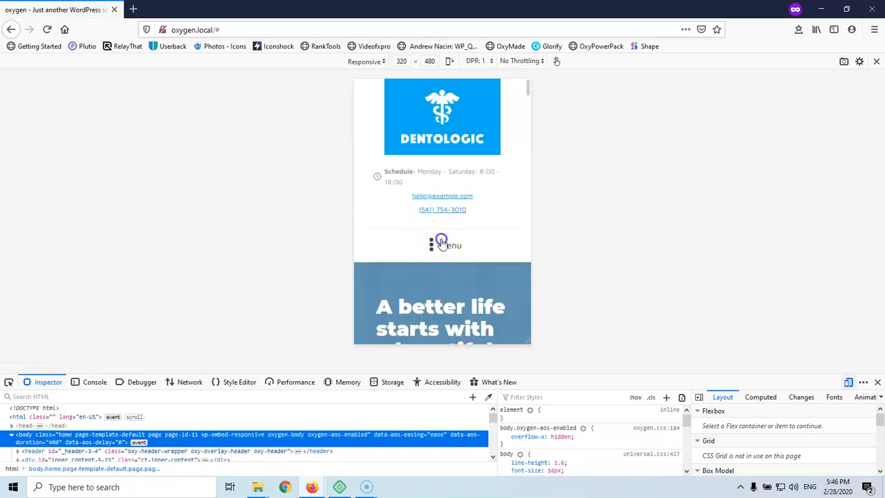
click(441, 243)
click(459, 182)
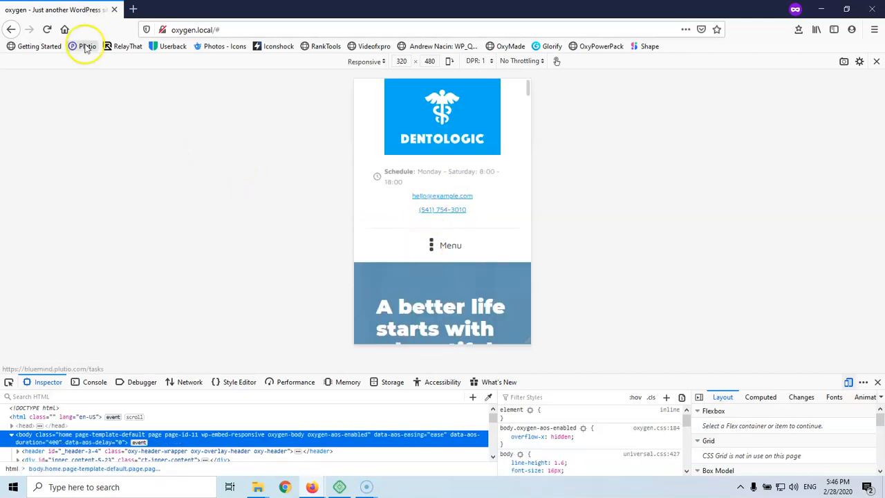
Switch back to the visual editor and open the open-icon layout settings of the Pro Menu's mobile menu.
mouse_move(311, 489)
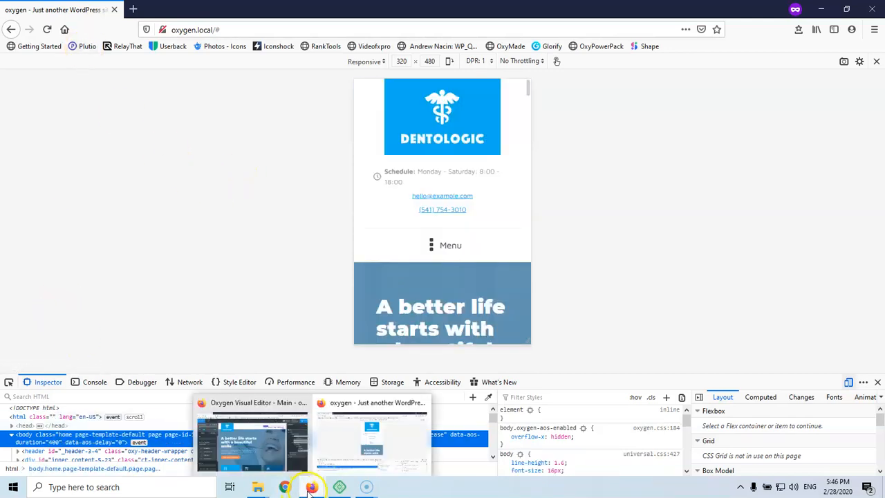
click(271, 440)
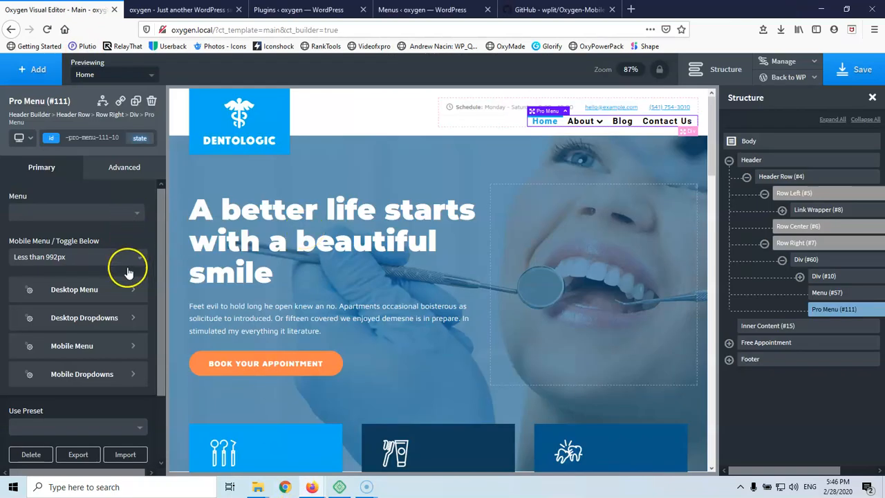
click(73, 344)
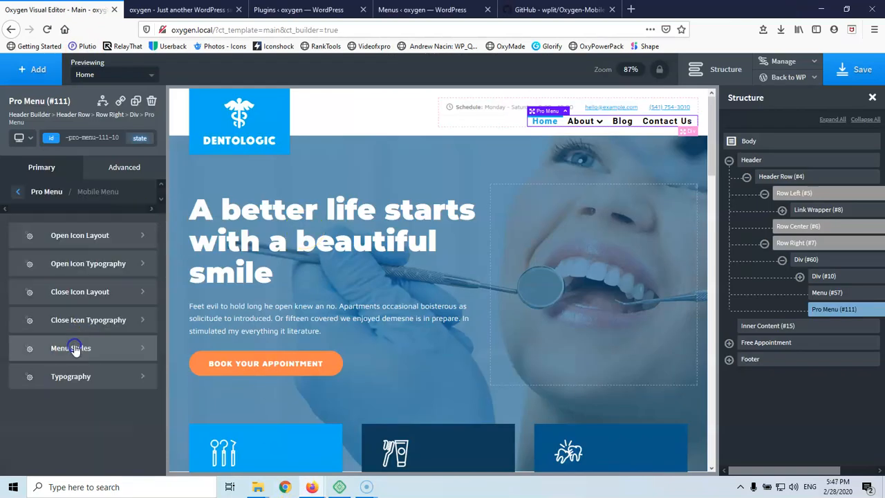
click(97, 239)
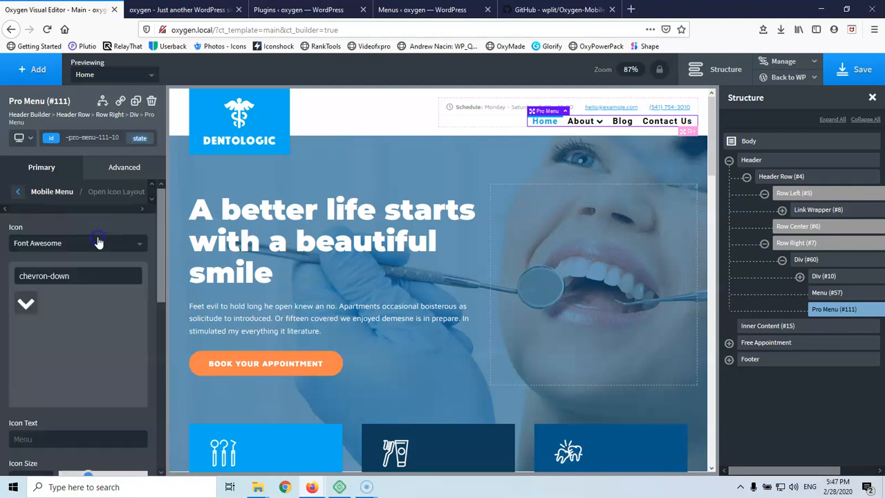
click(23, 305)
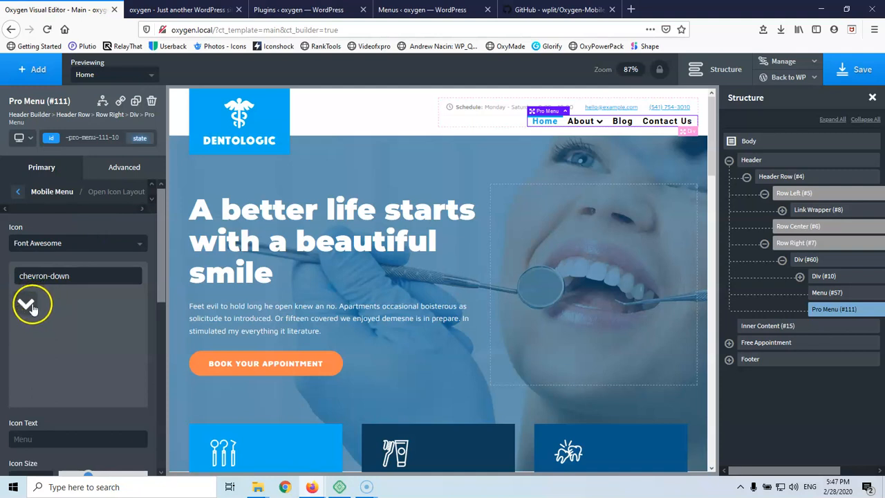
Arrange the responsive preview window and the visual editor window side by side, with the editor on the left half.
mouse_move(603, 123)
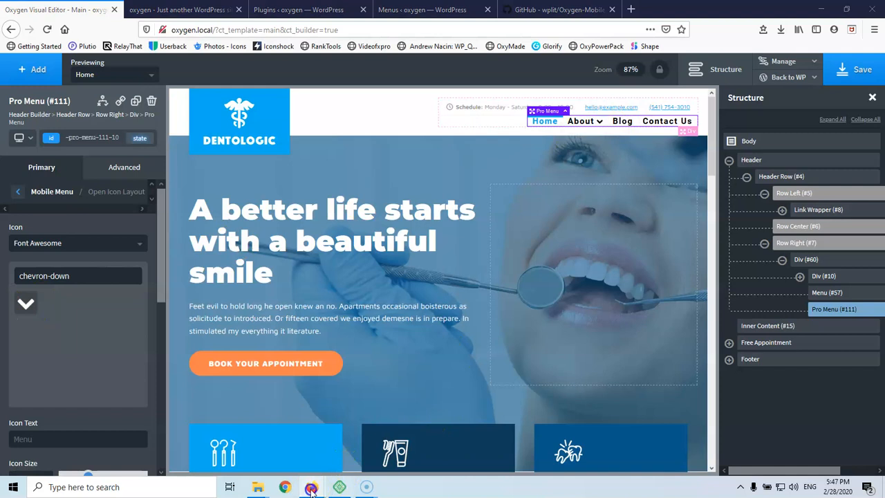
mouse_move(314, 487)
click(370, 435)
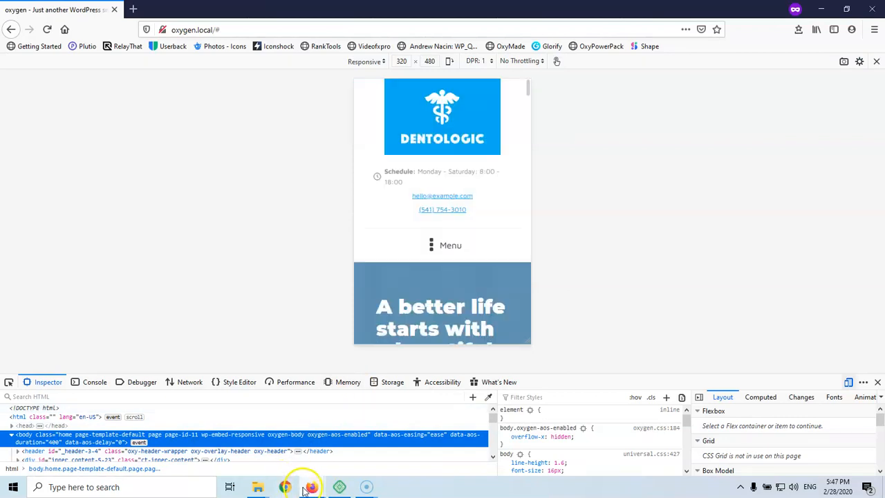
drag(322, 9, 882, 45)
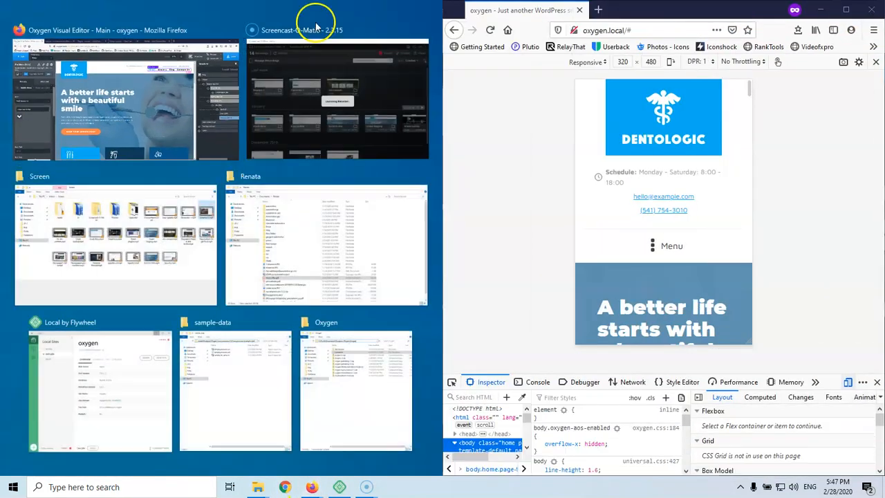
click(142, 97)
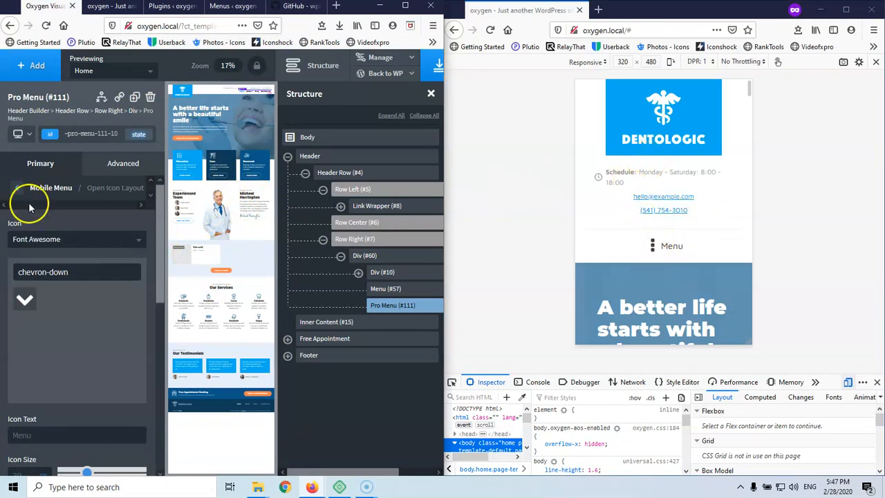
Search the Font Awesome icons for "bars" and choose the bars icon as the mobile menu's open icon.
click(84, 278)
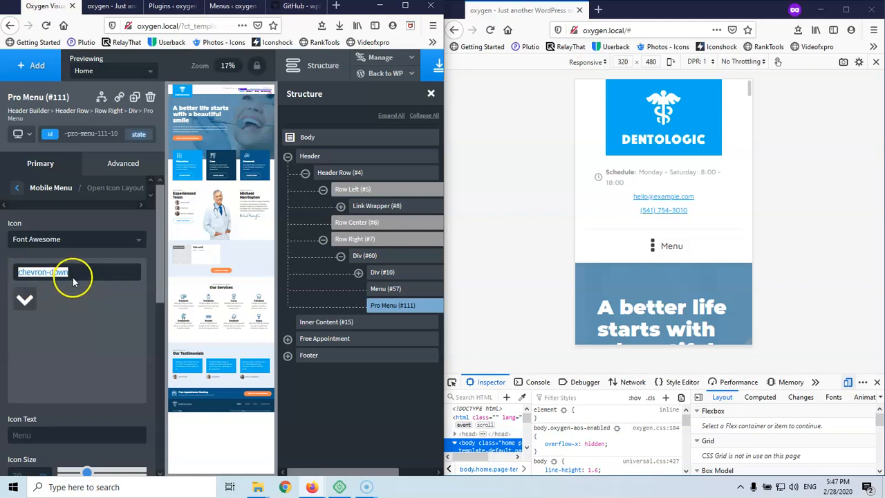
key(BackSpace)
scroll(73, 324, down, 10)
scroll(73, 323, down, 5)
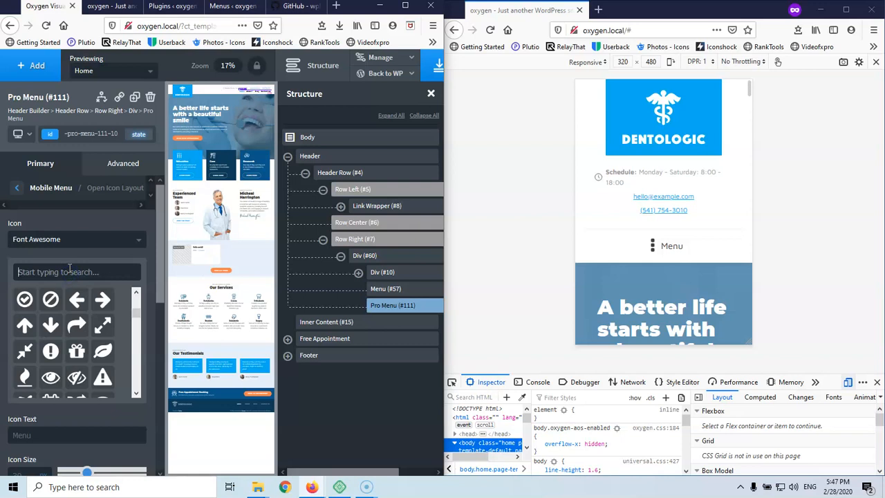
text(bars)
click(27, 304)
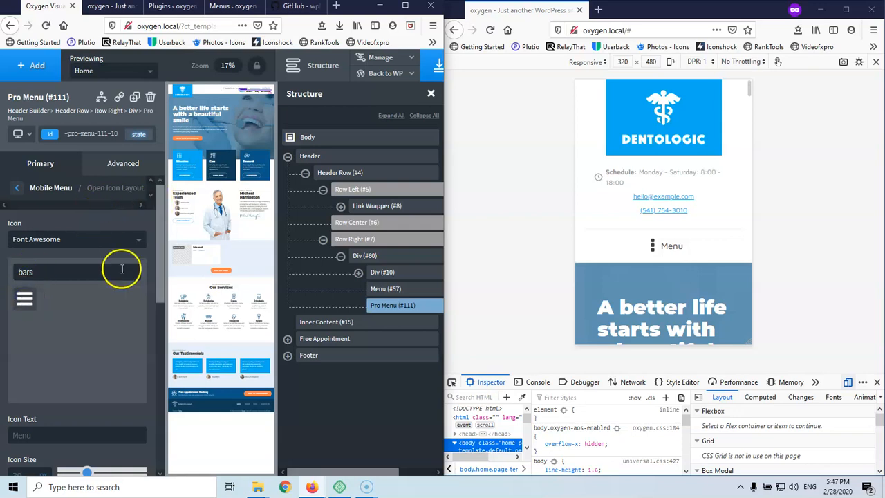
scroll(122, 269, down, 3)
scroll(104, 262, up, 3)
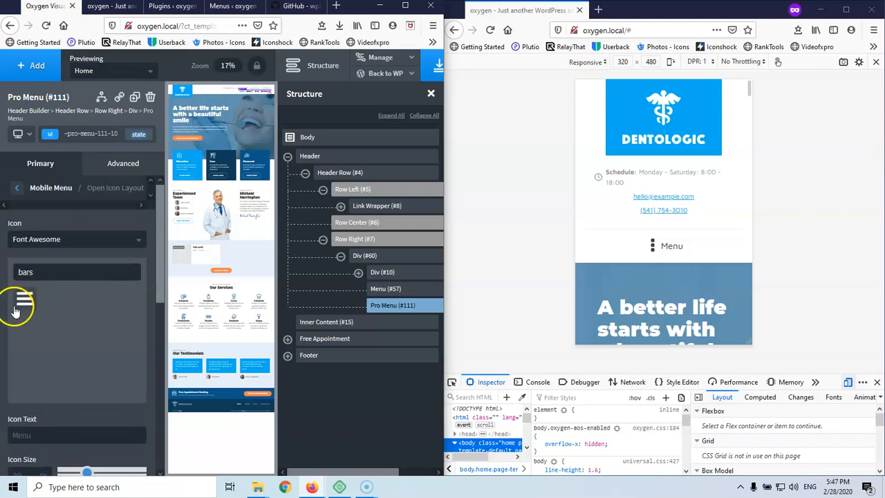
Save the template, then reload the responsive preview and test opening and closing the mobile menu.
click(433, 70)
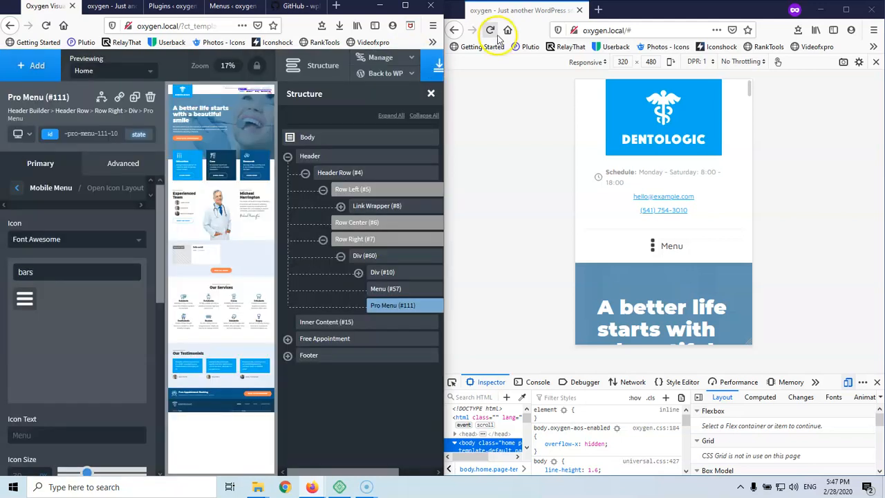
click(490, 30)
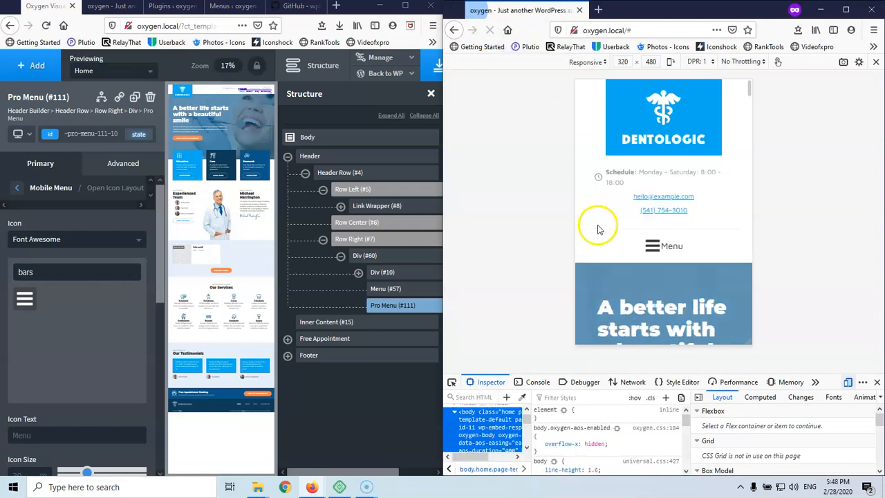
click(652, 247)
click(593, 94)
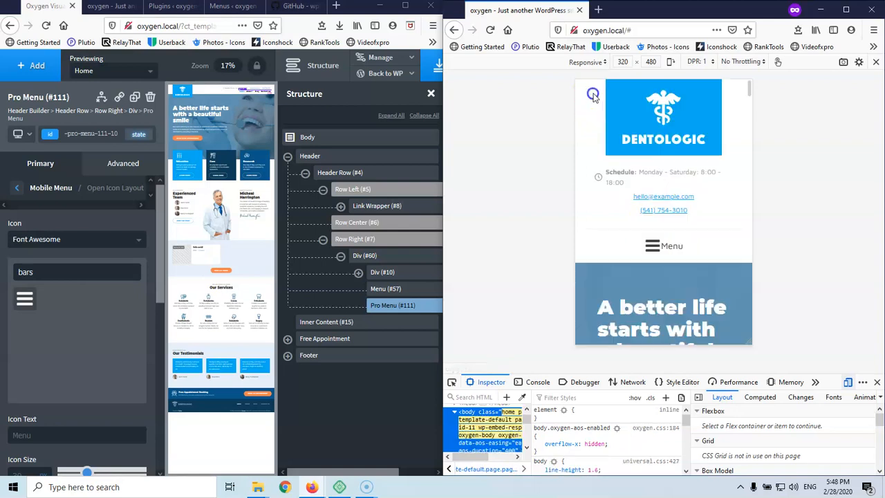
Set the open icon's size to 25 px and right margin to 4 px, then save and reload the preview.
scroll(55, 366, down, 3)
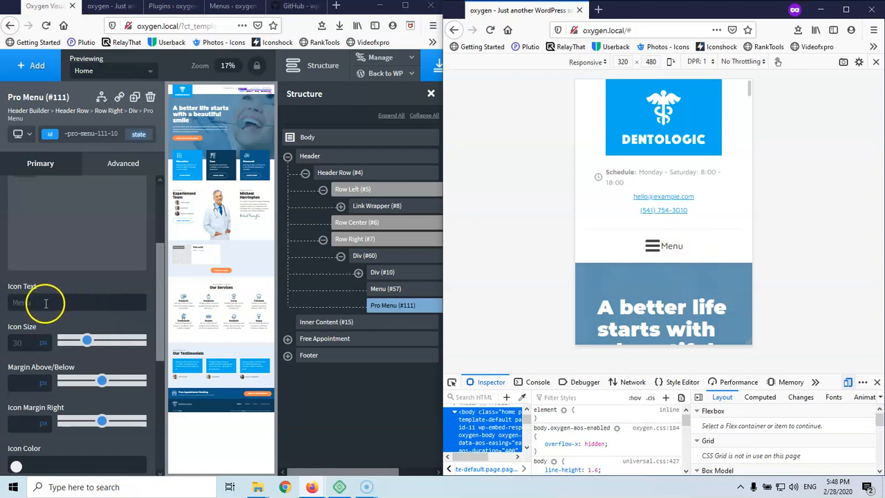
double_click(19, 343)
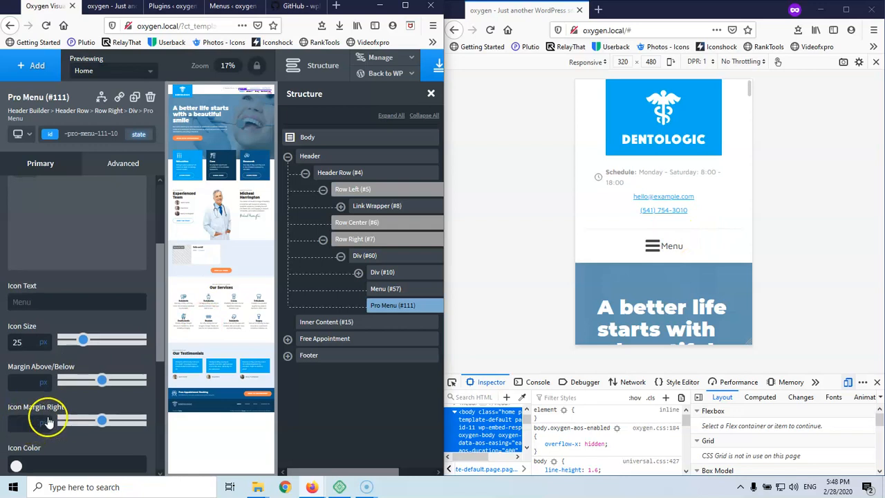
scroll(48, 418, down, 3)
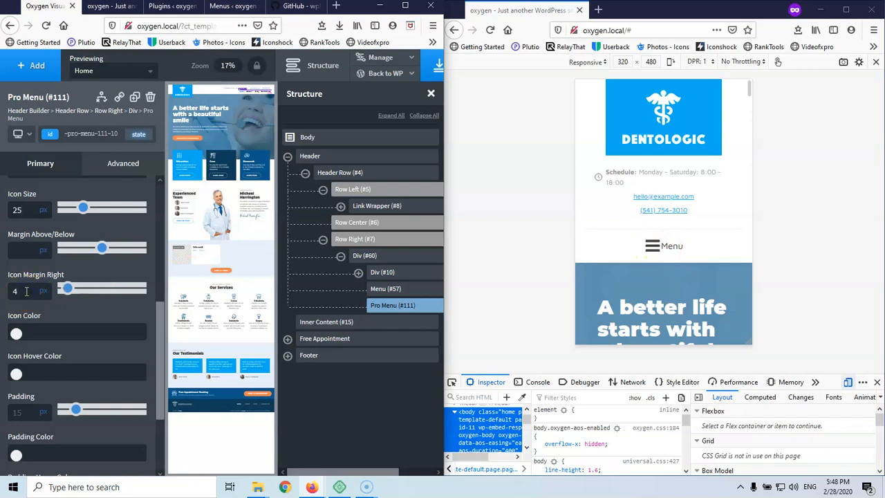
click(446, 73)
click(491, 30)
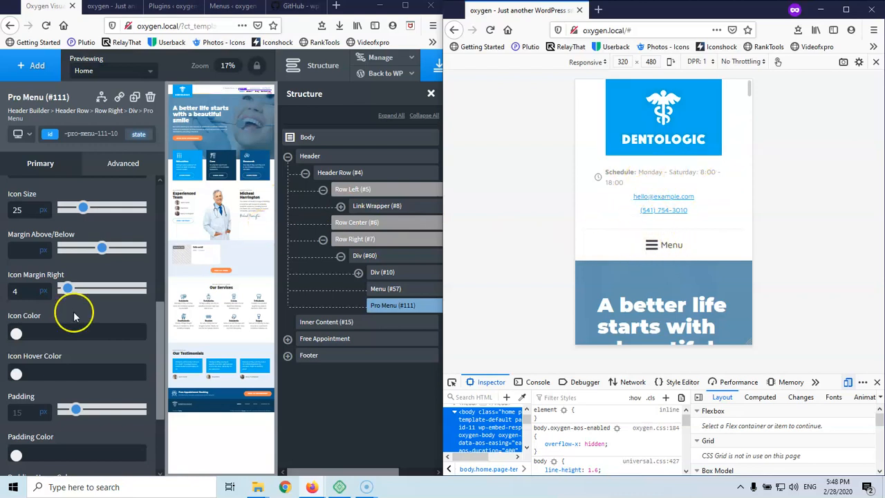
Set the open icon's color to #000000, then save the template and reload the responsive preview.
scroll(74, 316, down, 2)
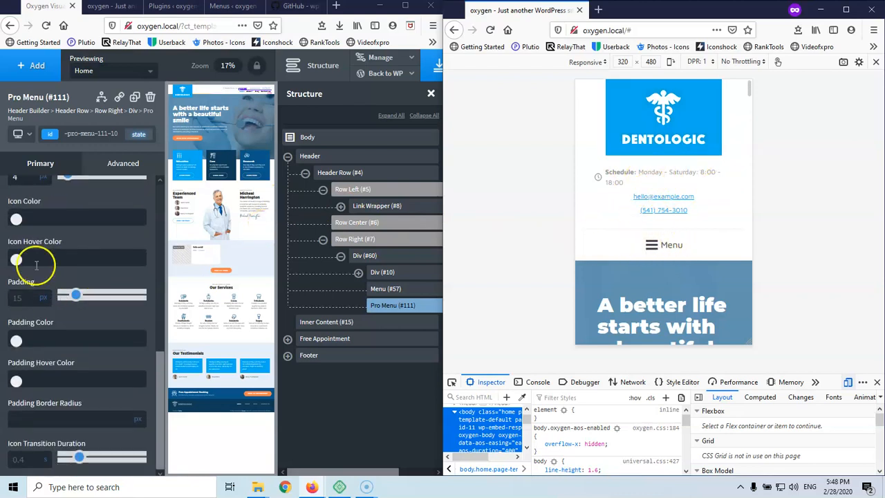
click(15, 219)
drag(18, 245, 17, 308)
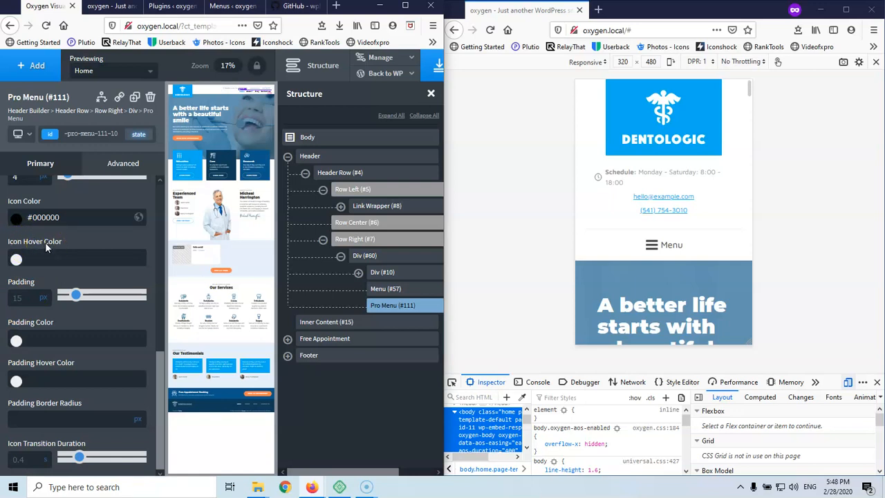
click(490, 29)
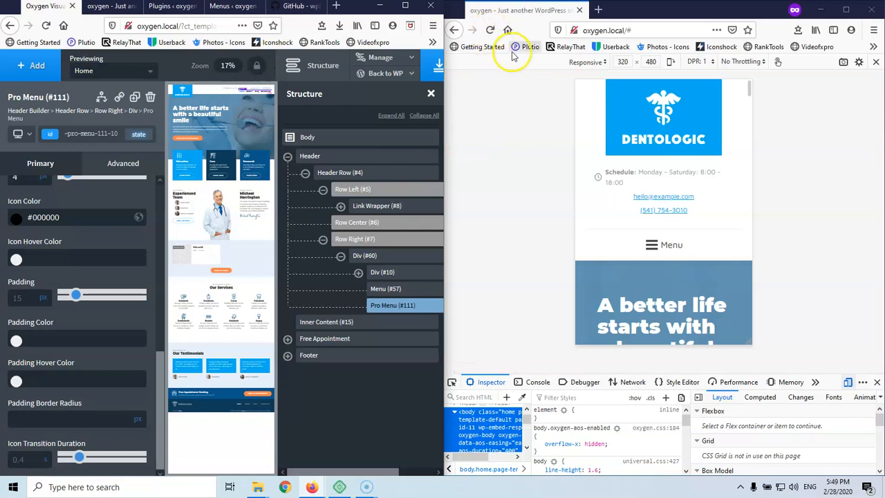
click(438, 64)
click(491, 31)
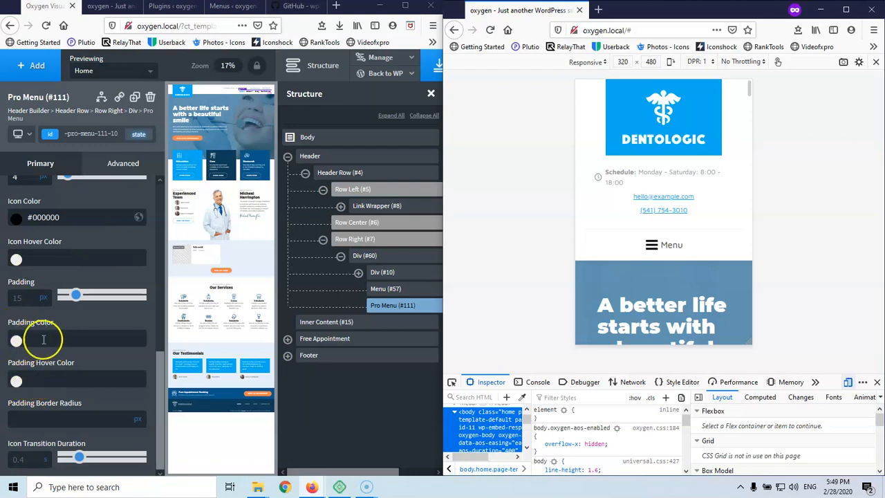
Set the open icon's padding color to #7f7777, and save and reload the mobile preview page.
scroll(39, 291, up, 2)
scroll(39, 312, down, 2)
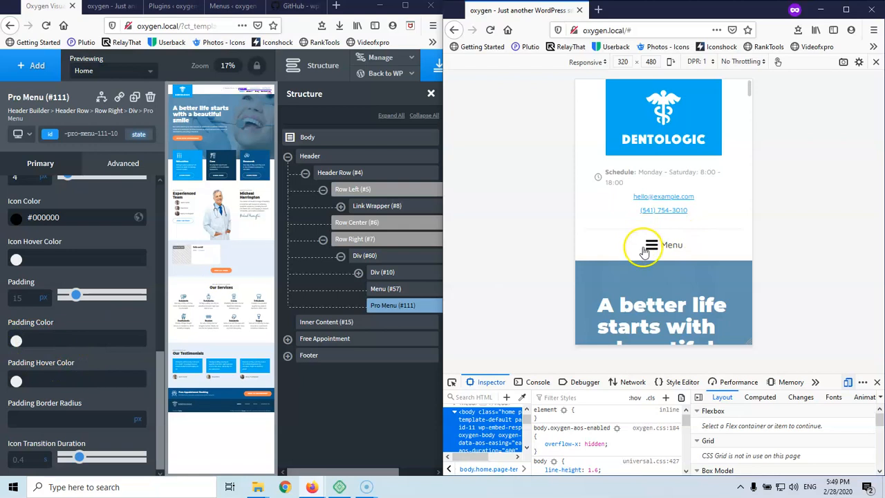
click(16, 342)
drag(31, 377, 22, 396)
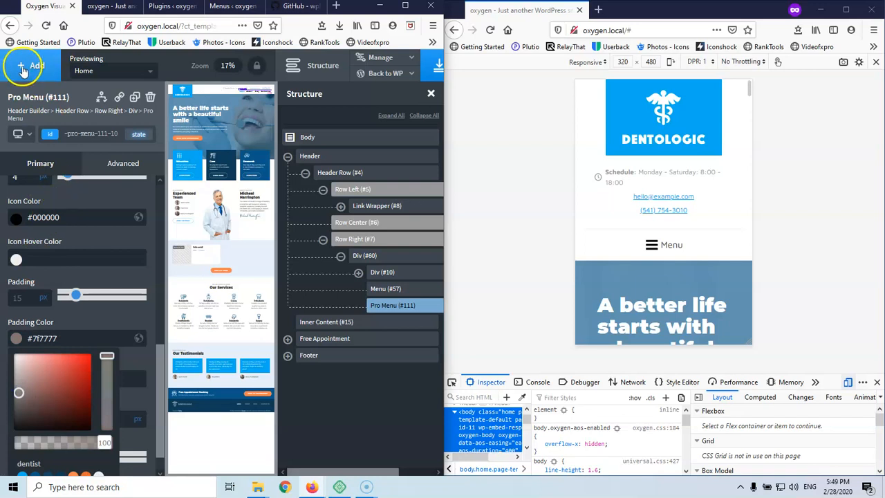
click(440, 67)
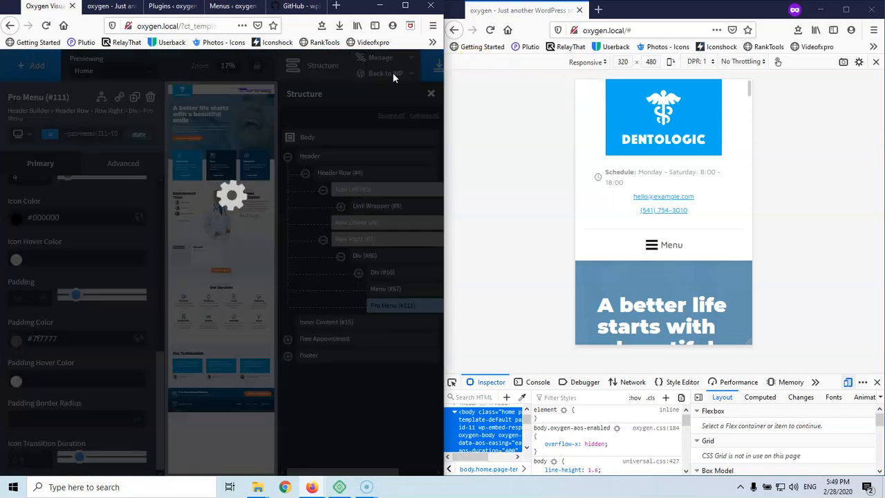
click(489, 32)
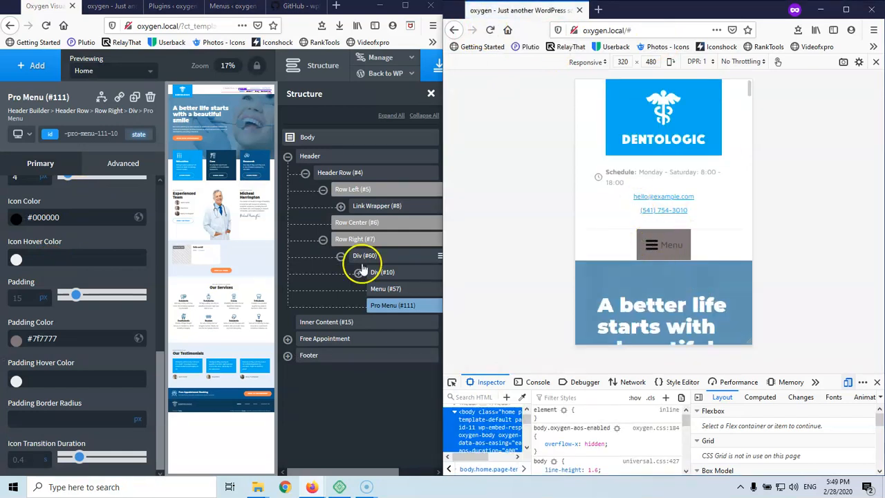
Change the open icon's padding color to light gray #e5e5e5, and save and refresh the mobile preview.
click(16, 337)
drag(28, 376, 9, 364)
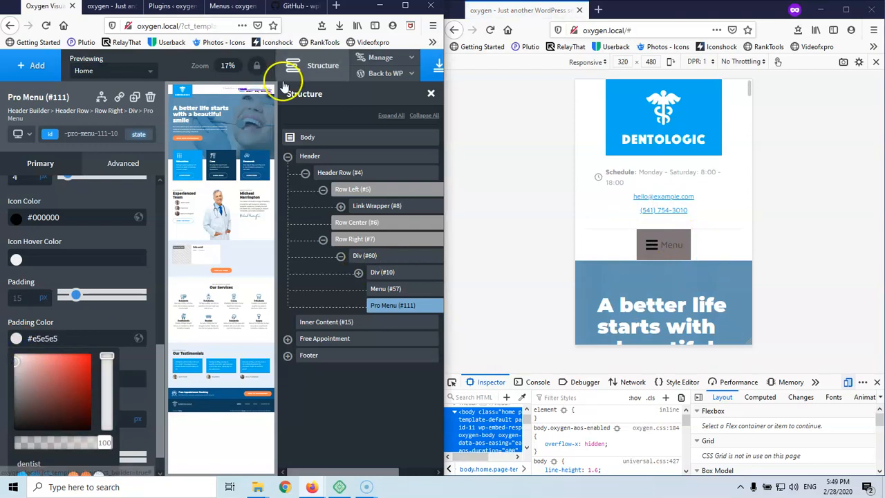
click(435, 65)
click(489, 30)
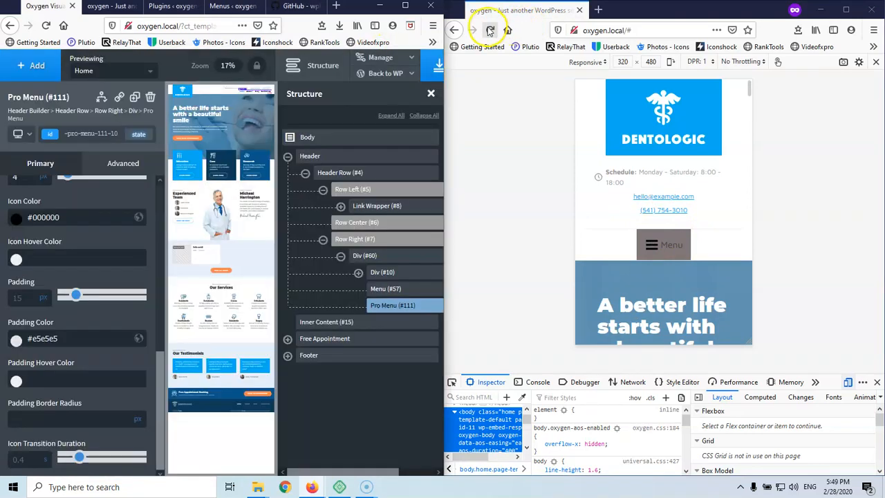
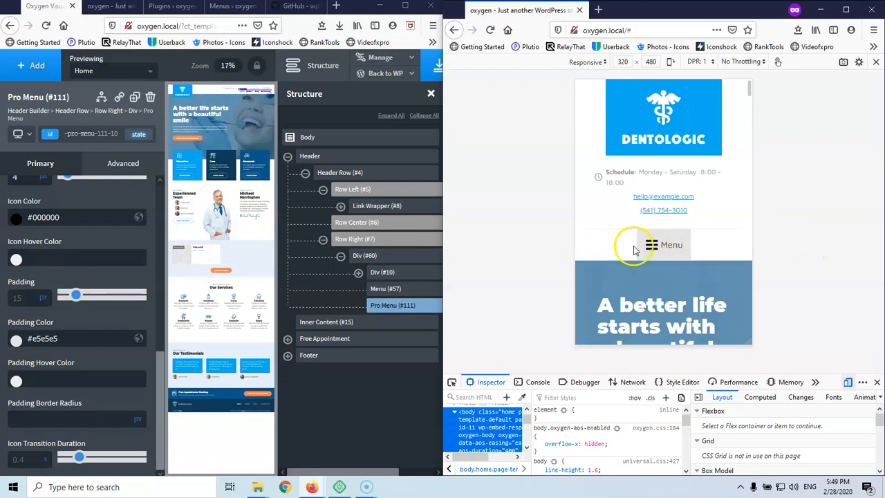
Set the open icon's padding to 10 px, and save and refresh the mobile preview.
click(31, 296)
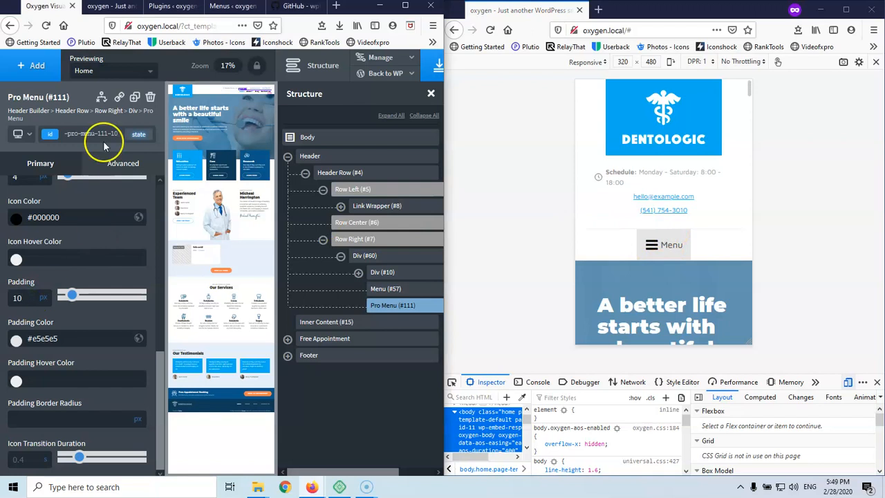
click(436, 68)
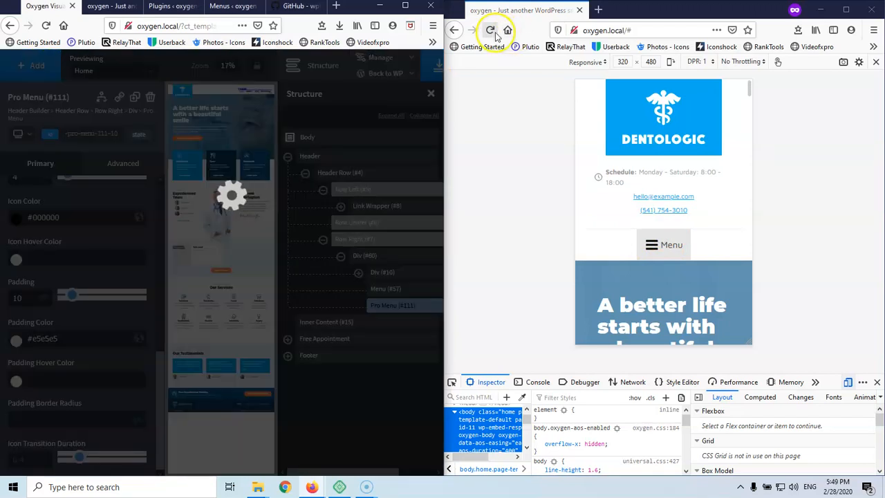
click(494, 33)
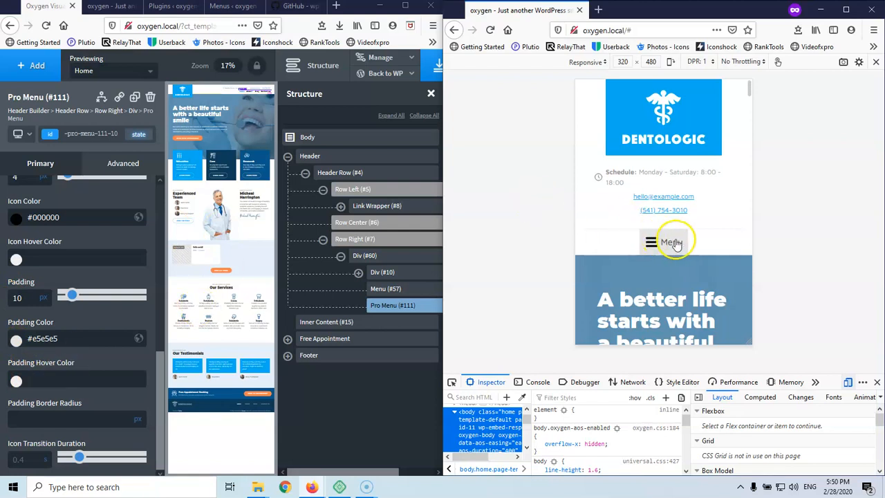
Set the open icon's padding hover color to dark red #a31515, and save and refresh the mobile preview.
click(16, 382)
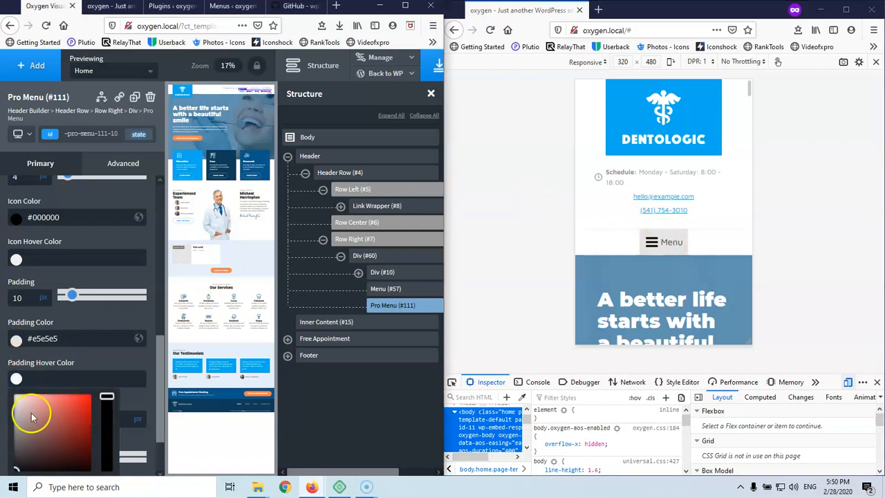
scroll(38, 419, down, 1)
drag(38, 382, 81, 355)
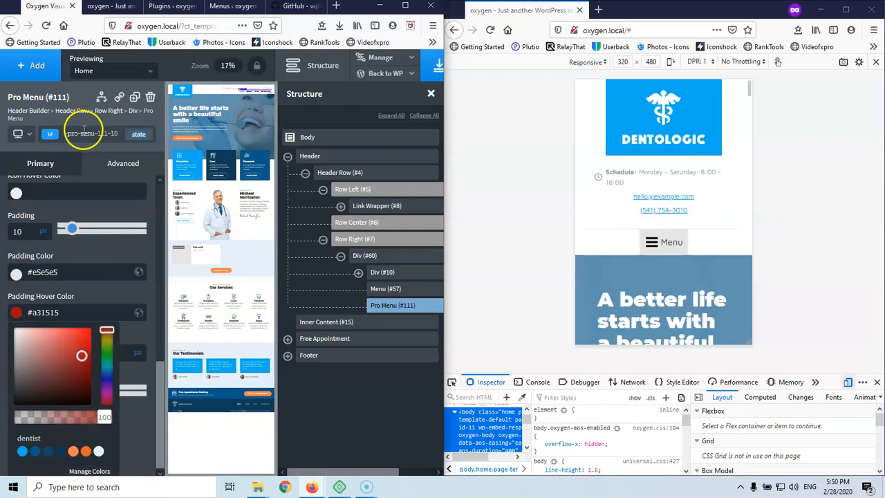
click(430, 70)
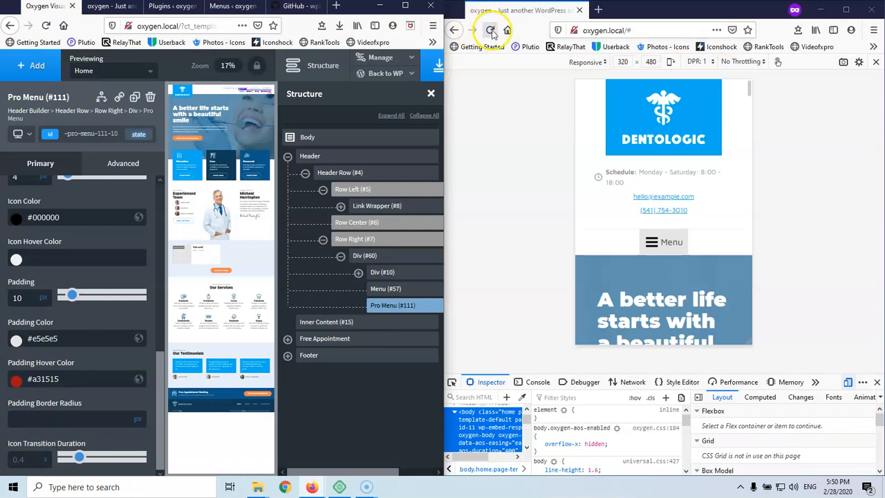
click(490, 30)
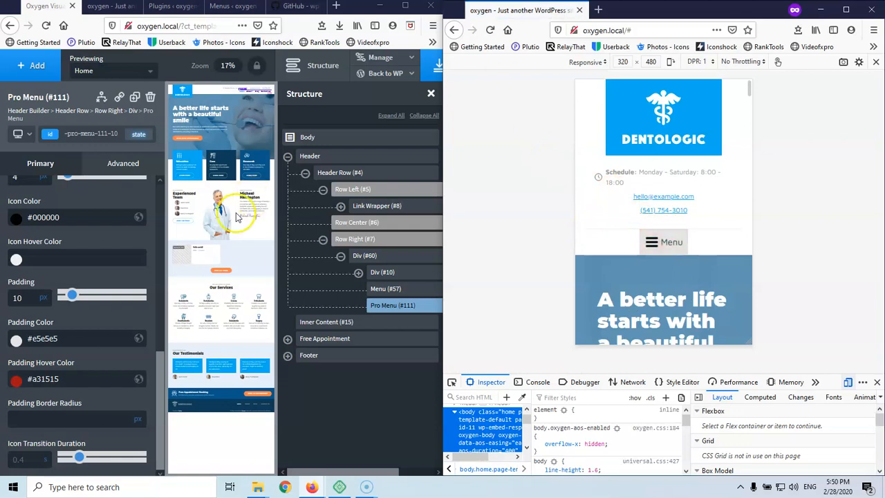
Set the open icon's padding border radius to 20 px, and save and refresh the mobile preview.
scroll(114, 276, up, 2)
scroll(103, 273, up, 2)
scroll(81, 351, down, 2)
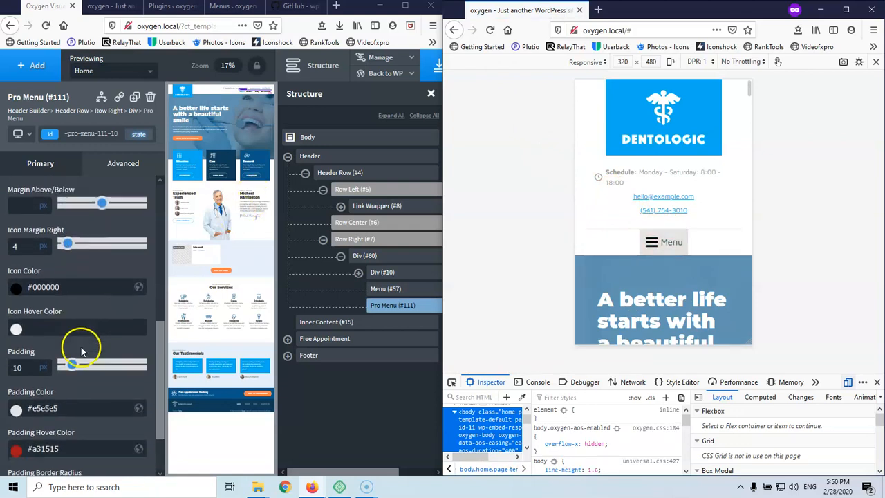
scroll(67, 322, down, 2)
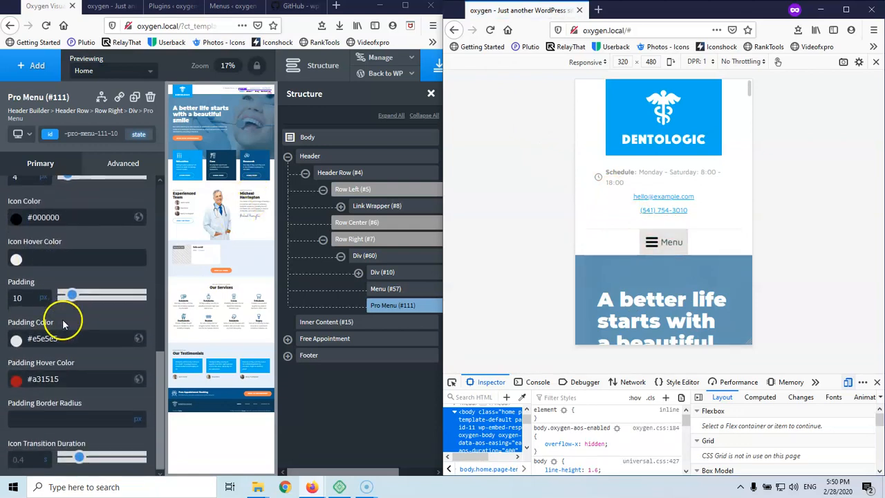
click(60, 418)
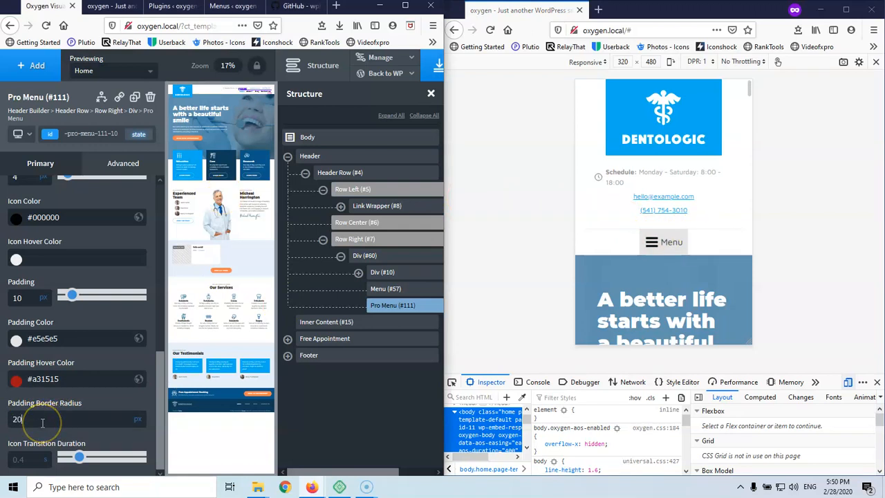
click(436, 65)
click(490, 31)
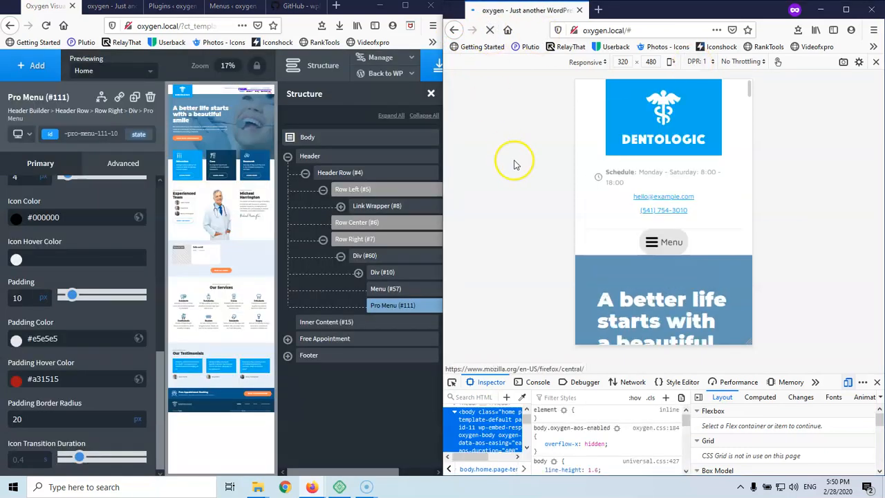
Reduce the open icon's padding border radius to 5 px, and save and refresh the mobile preview.
double_click(18, 418)
text(5)
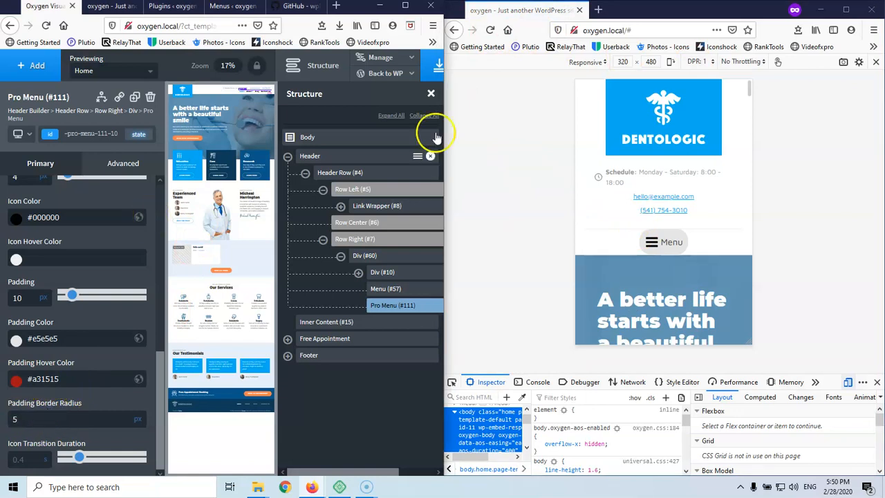
click(425, 67)
click(490, 30)
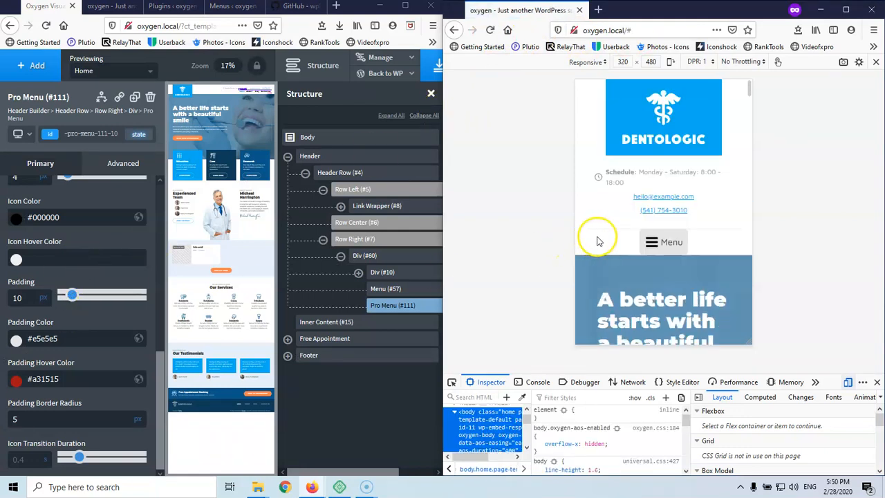
Set the padding border radius to 8 px and clear the padding hover color, saving and refreshing the mobile preview.
double_click(38, 419)
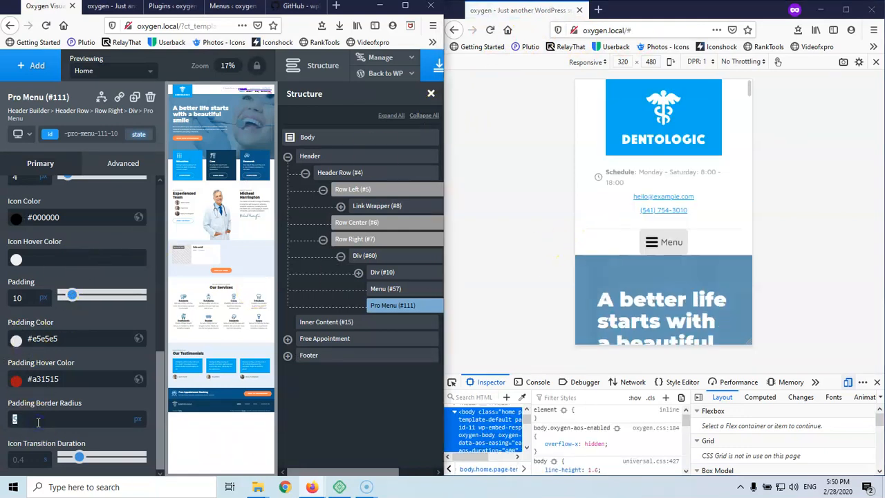
key(BackSpace)
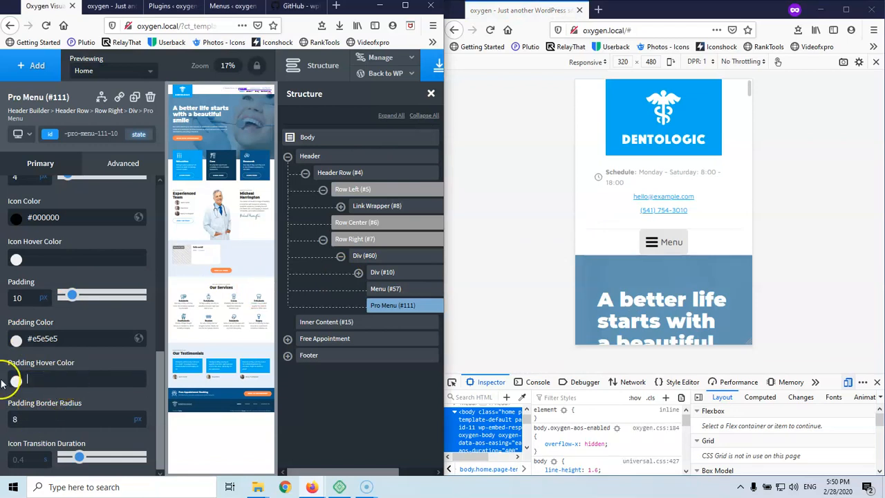
click(434, 68)
click(492, 29)
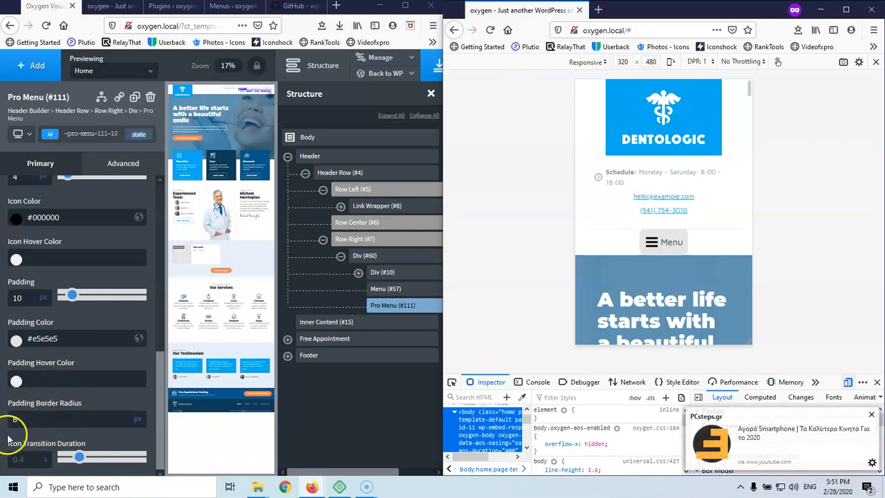
click(872, 416)
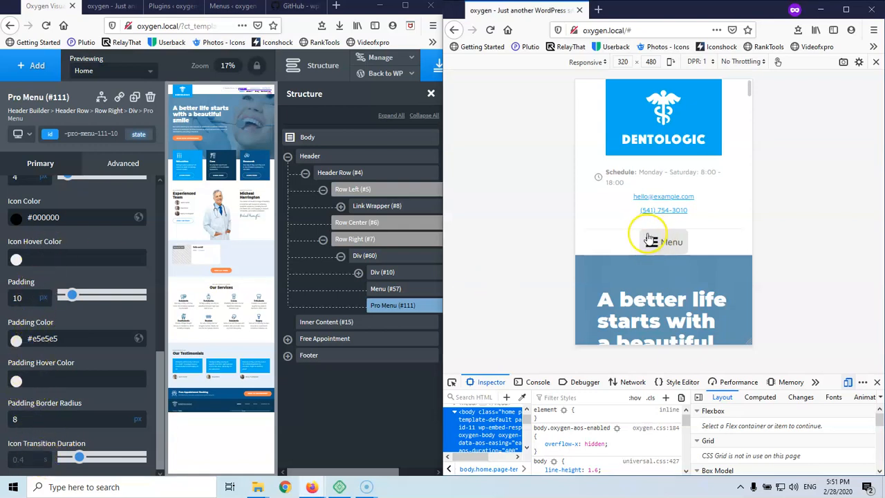
Set the mobile menu's open icon typography to Roboto at 15 px, and save and refresh the mobile preview.
scroll(27, 267, up, 5)
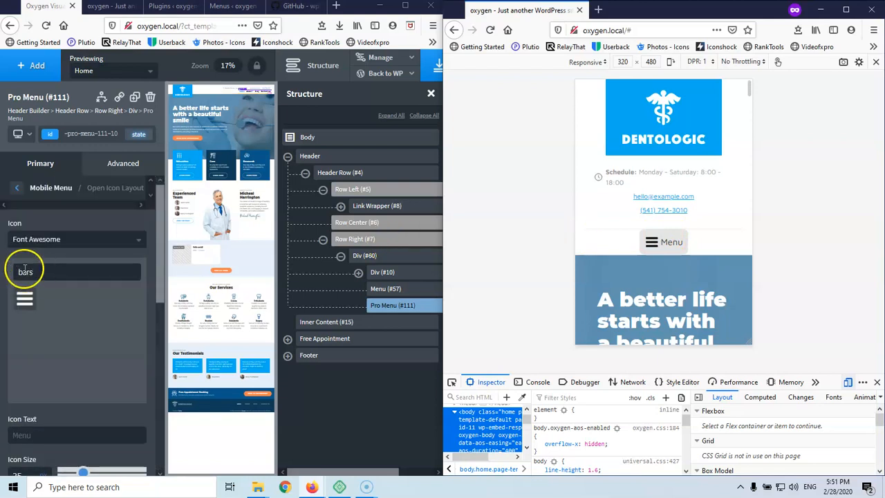
click(16, 187)
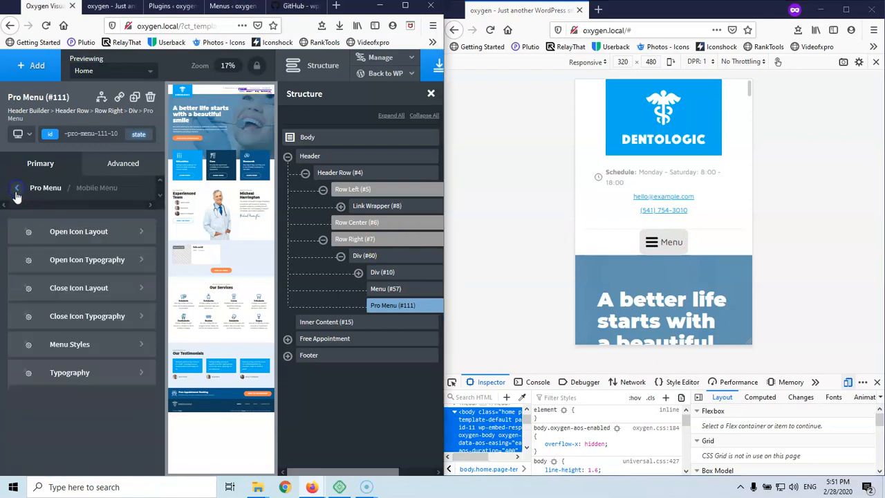
click(72, 267)
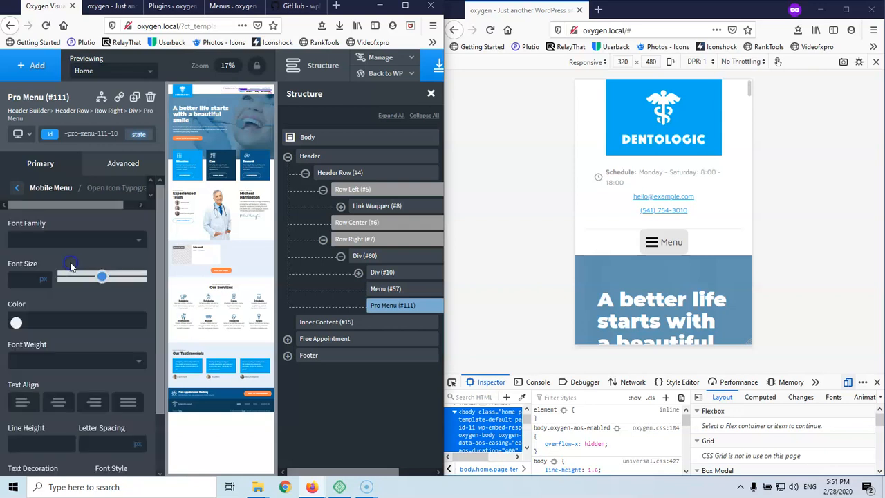
click(15, 190)
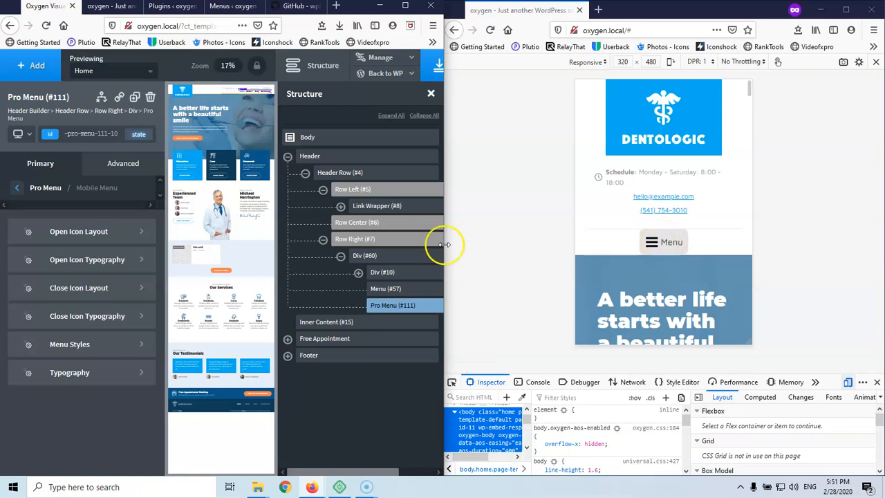
click(85, 260)
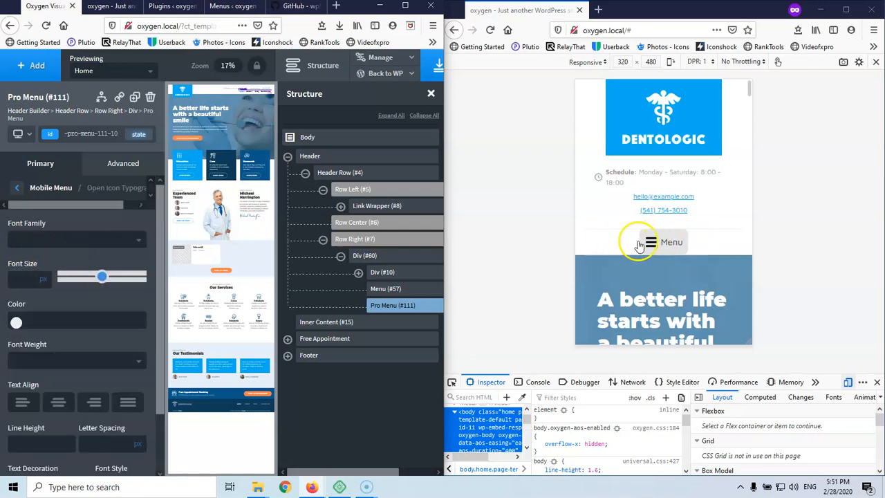
click(69, 240)
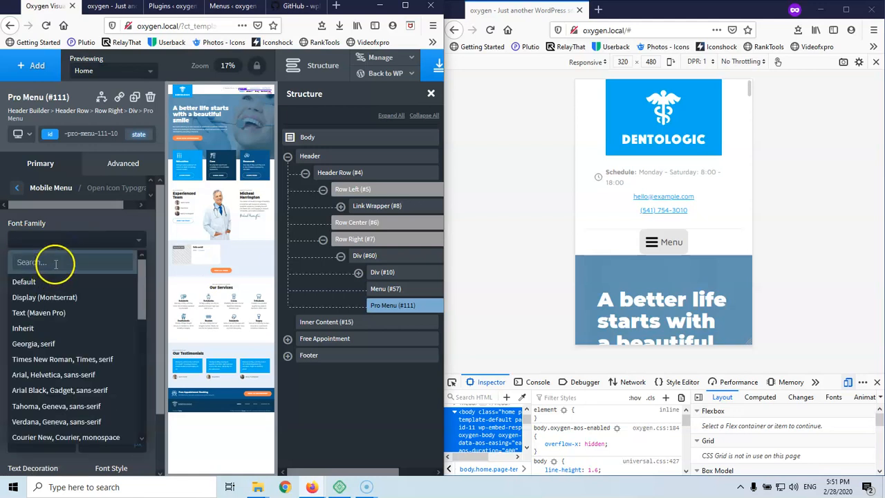
text(rob)
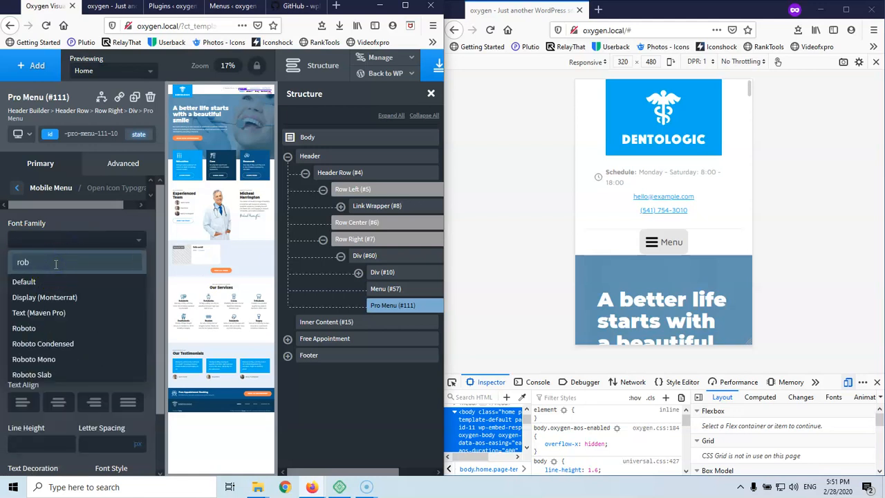
click(46, 328)
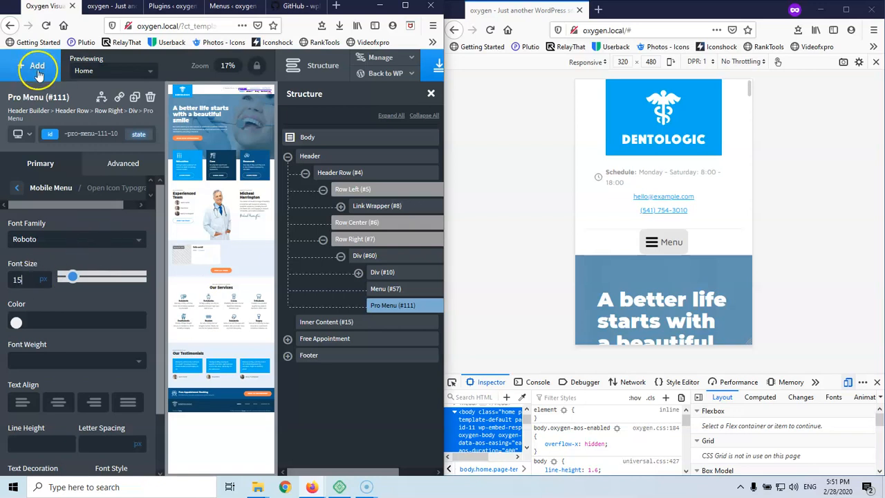
click(437, 65)
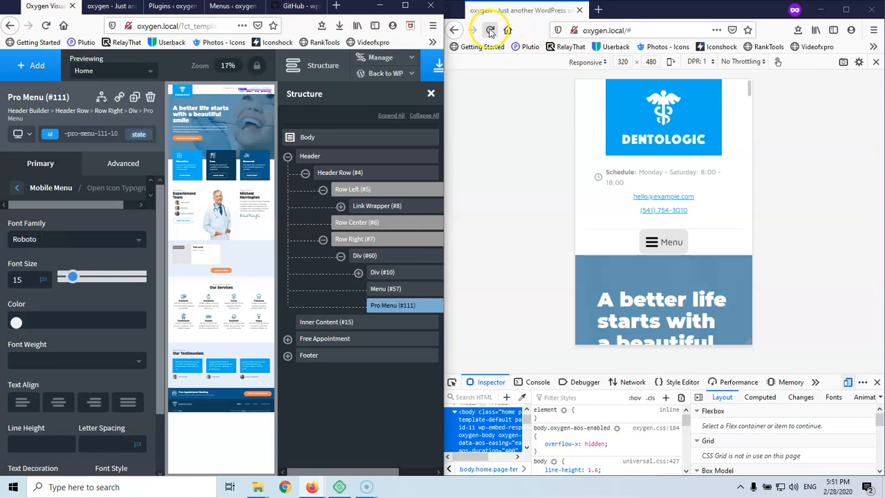
click(490, 29)
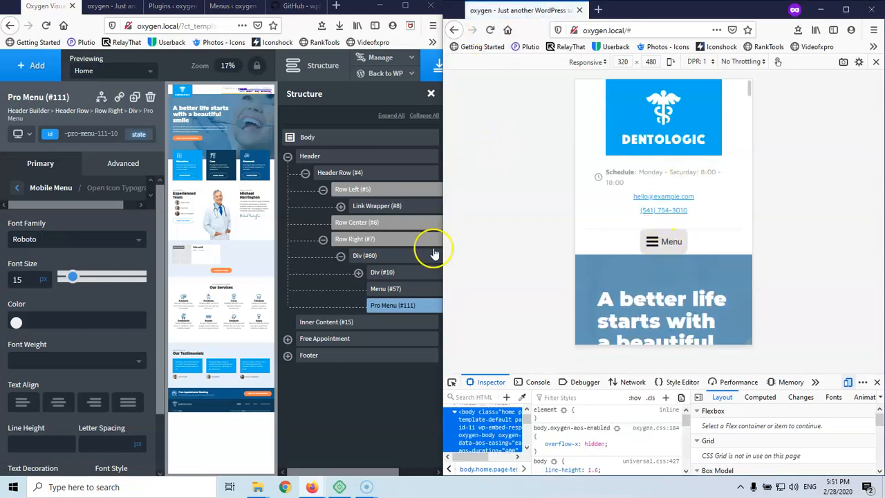
Set the open icon's typography font size to 16 px, and save and refresh the mobile preview.
double_click(25, 278)
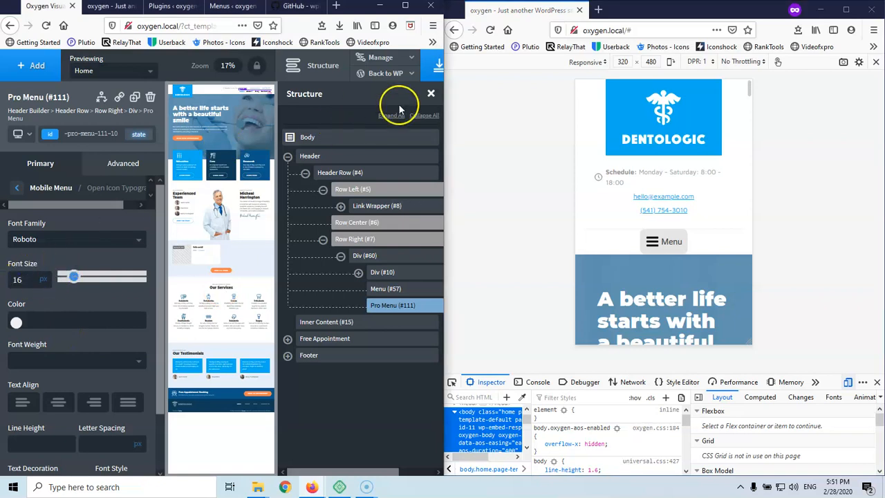
click(436, 67)
click(489, 31)
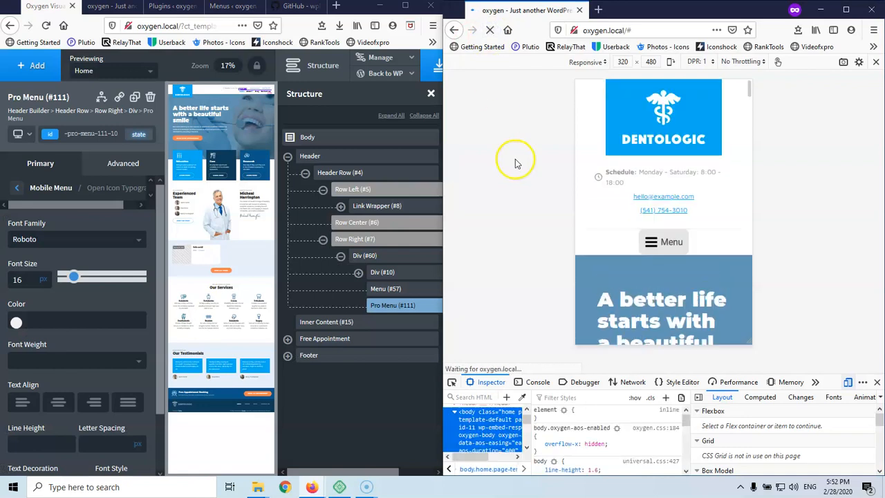
Set the open icon's typography color to #000000, and save and refresh the mobile preview.
click(17, 325)
drag(17, 380, 14, 426)
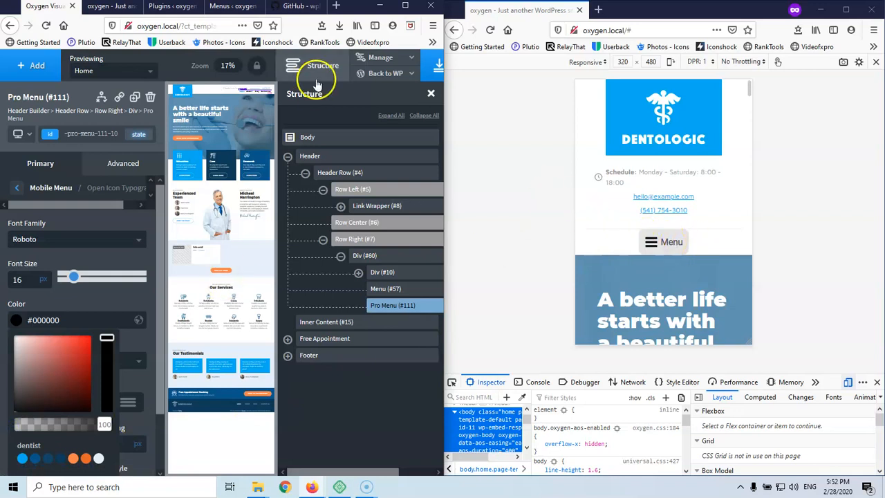
click(436, 68)
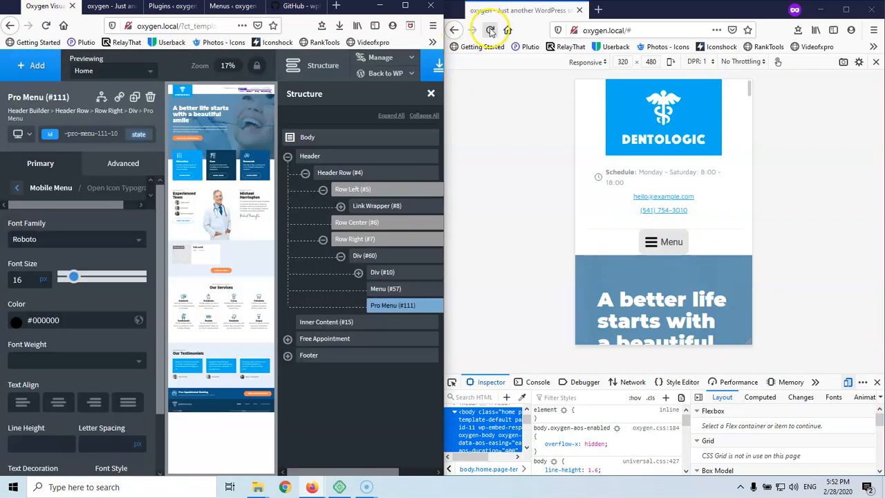
click(490, 30)
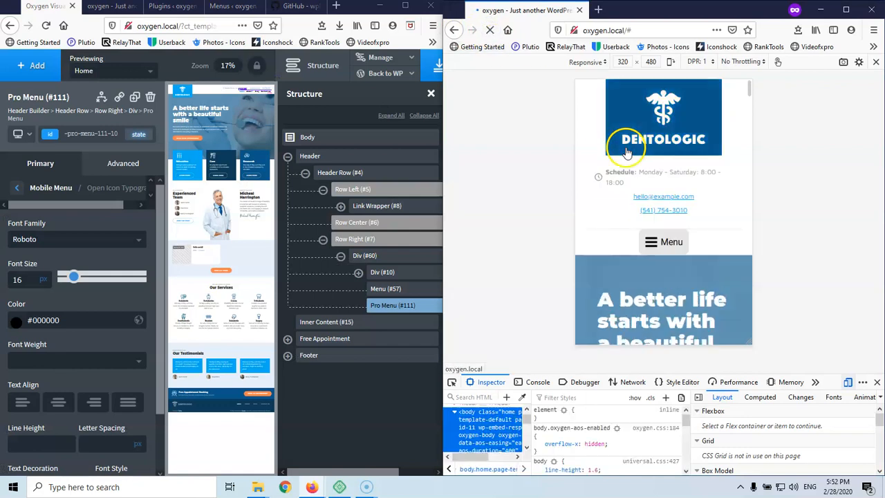
Open the mobile menu's close icon layout settings and open the menu in the mobile preview.
scroll(42, 290, down, 2)
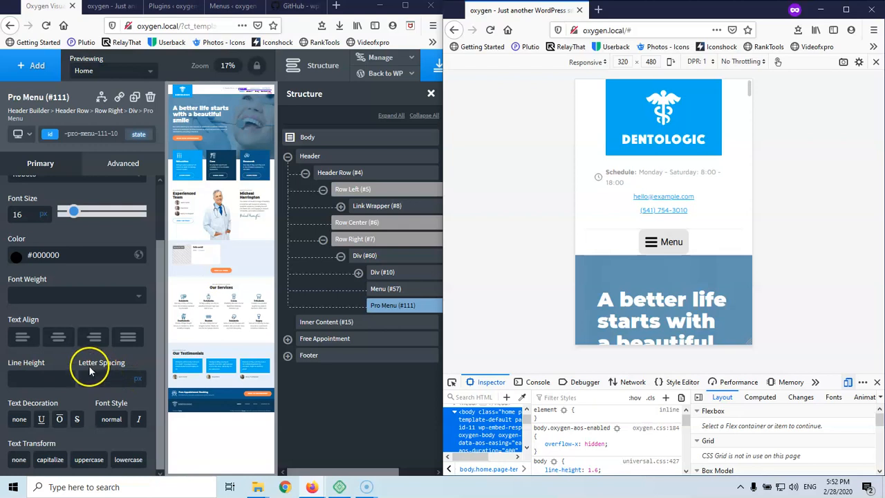
scroll(17, 239, up, 3)
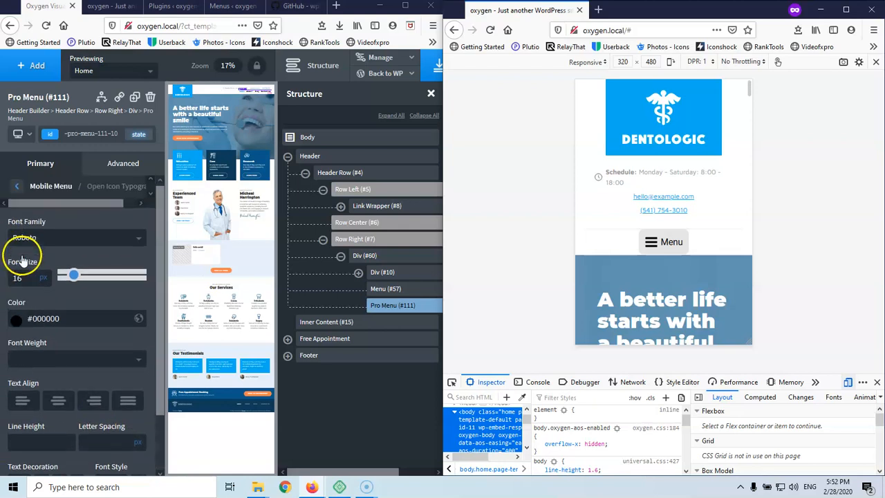
click(16, 187)
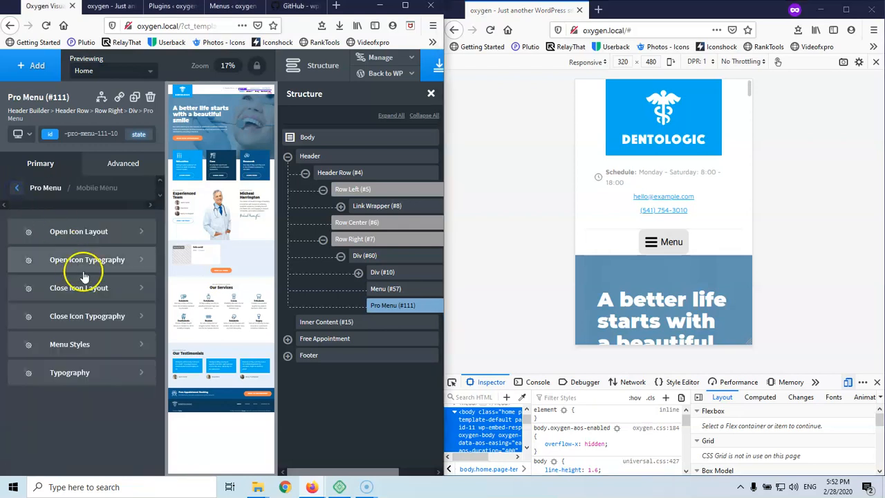
click(74, 290)
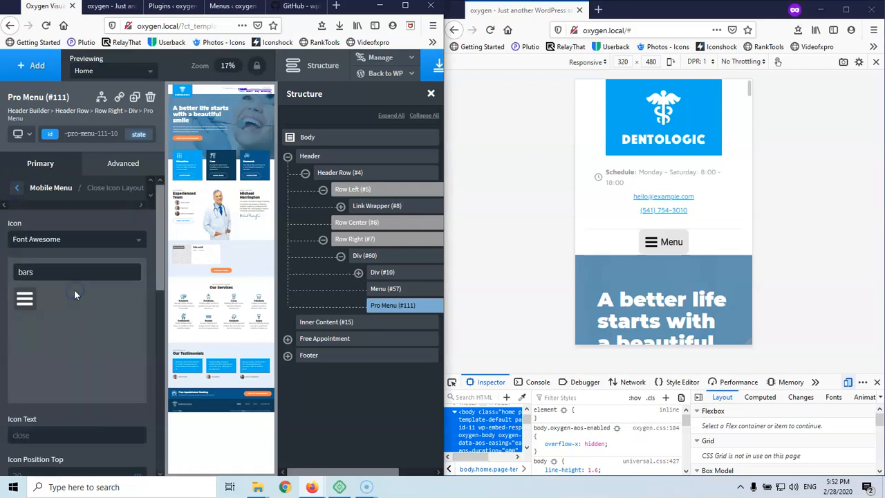
click(661, 243)
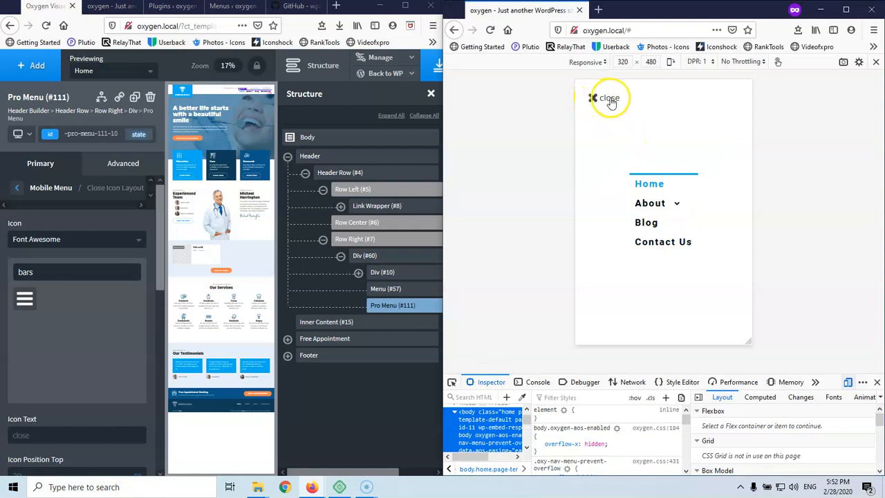
Look for a close symbol among the Font Awesome icons, searching for "ex" and "x".
double_click(63, 271)
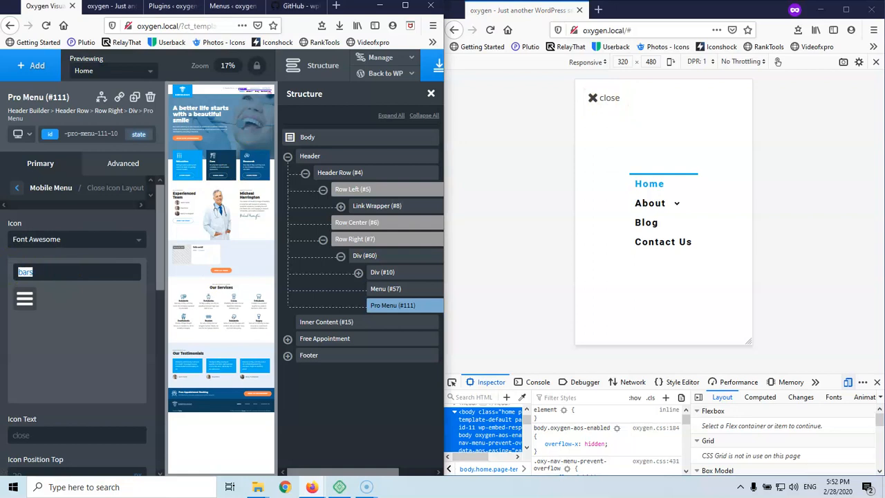
click(28, 304)
key(BackSpace)
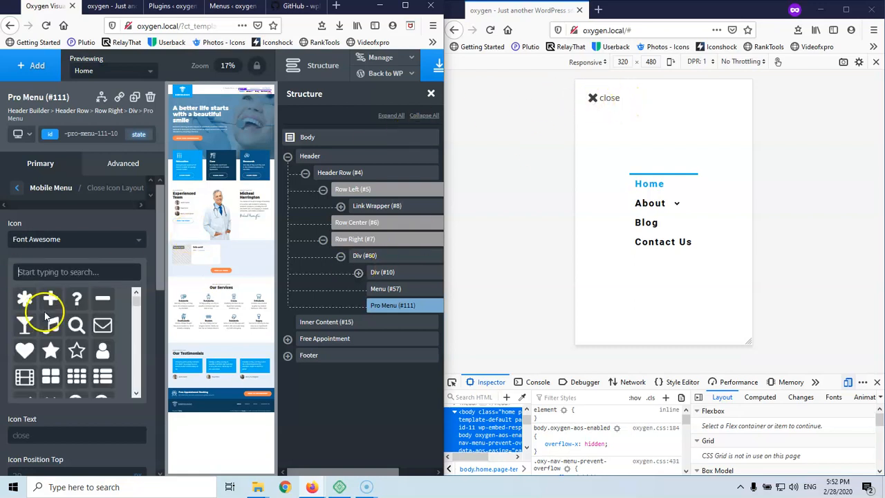
scroll(45, 324, down, 8)
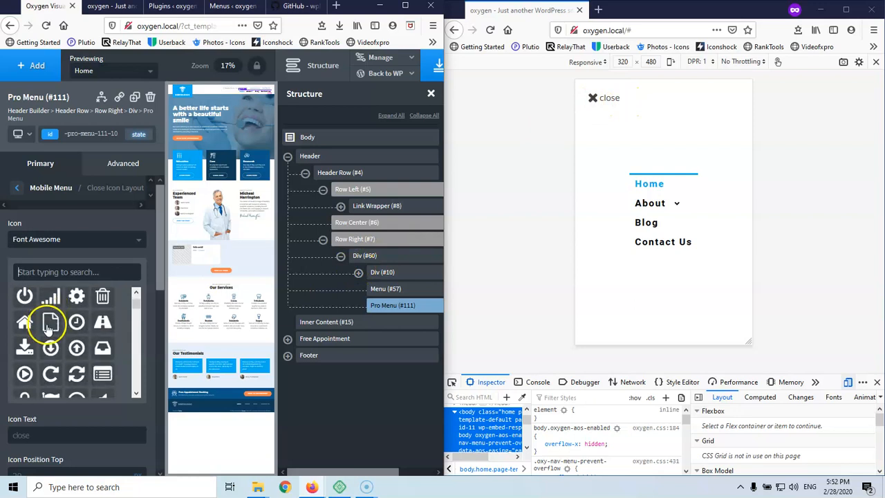
scroll(49, 331, down, 10)
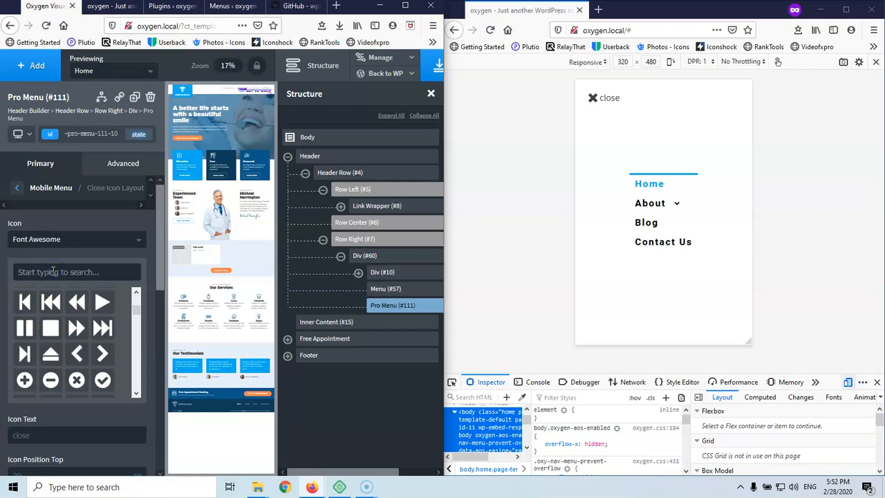
text(ex)
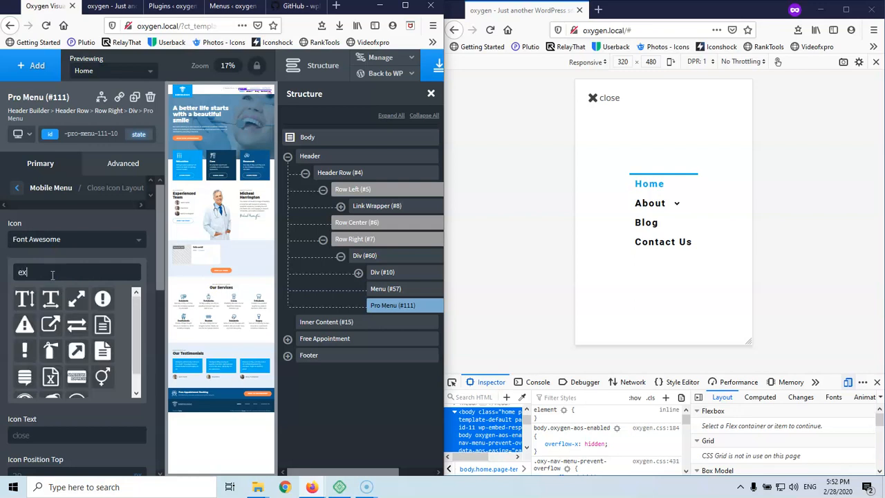
scroll(54, 332, down, 1)
scroll(56, 325, up, 1)
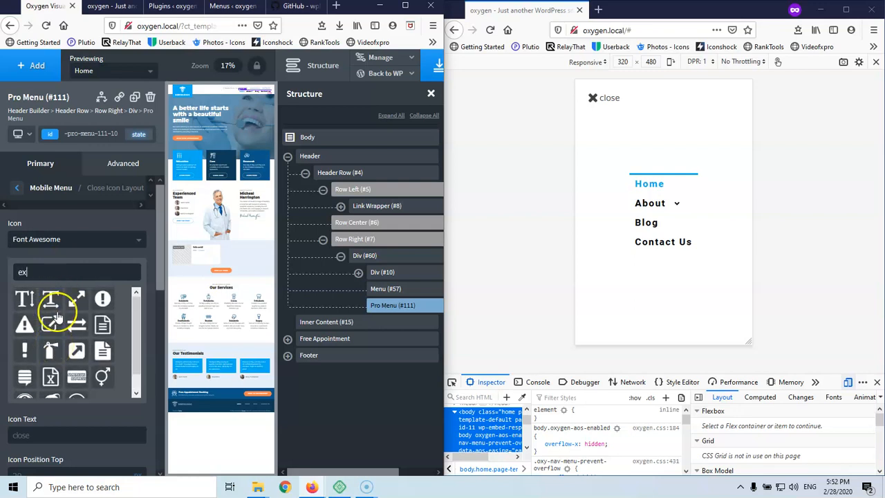
text(x)
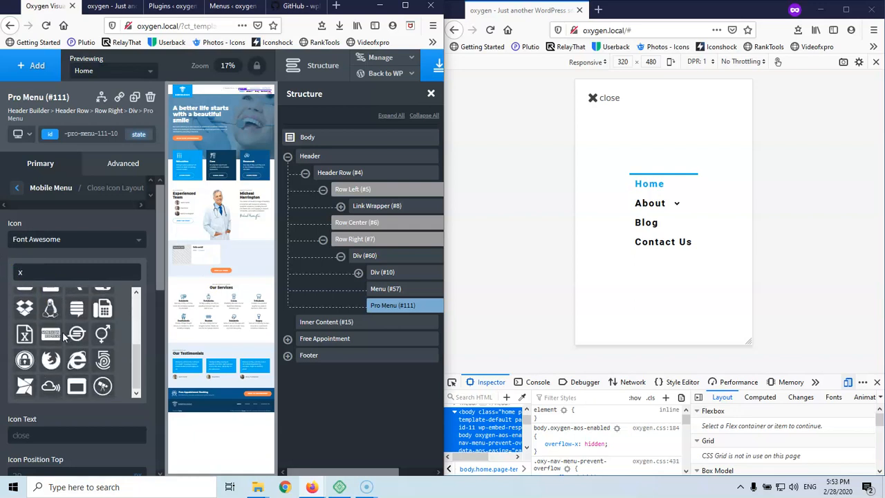
click(26, 272)
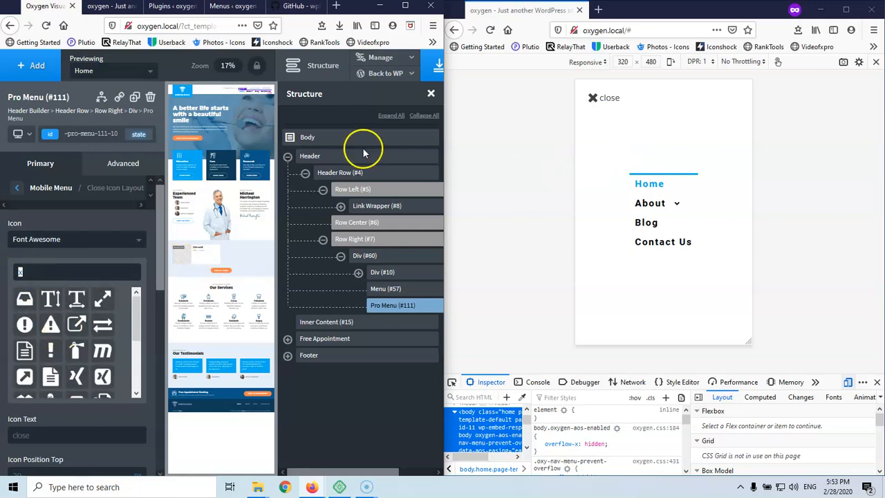
key(BackSpace)
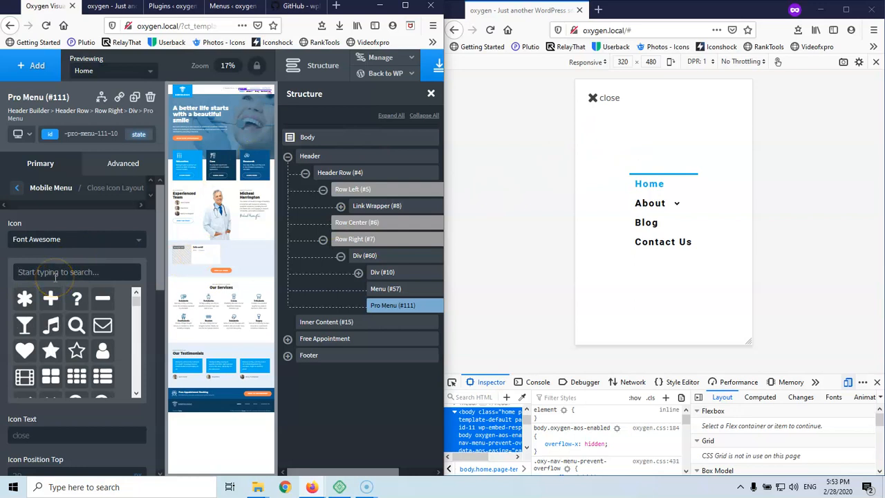
Search for "es" and set the close icon to times-circle-o, then save, refresh the mobile preview and open its menu.
text(es)
click(51, 299)
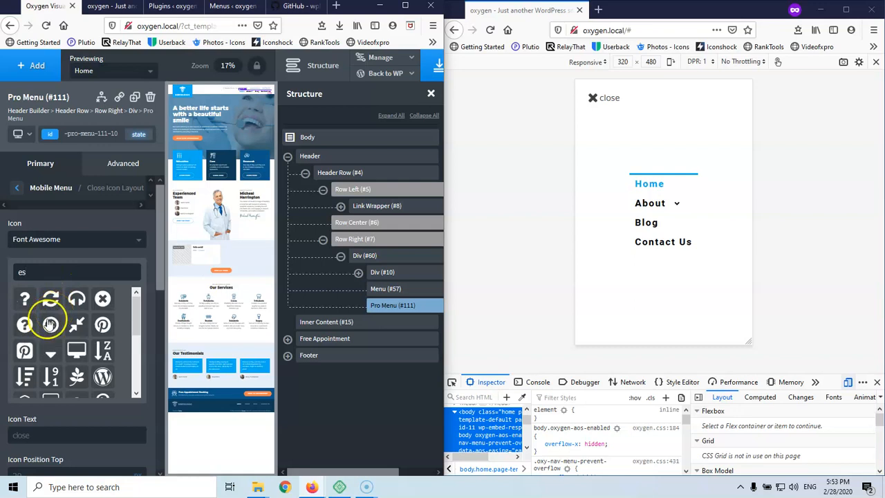
click(51, 325)
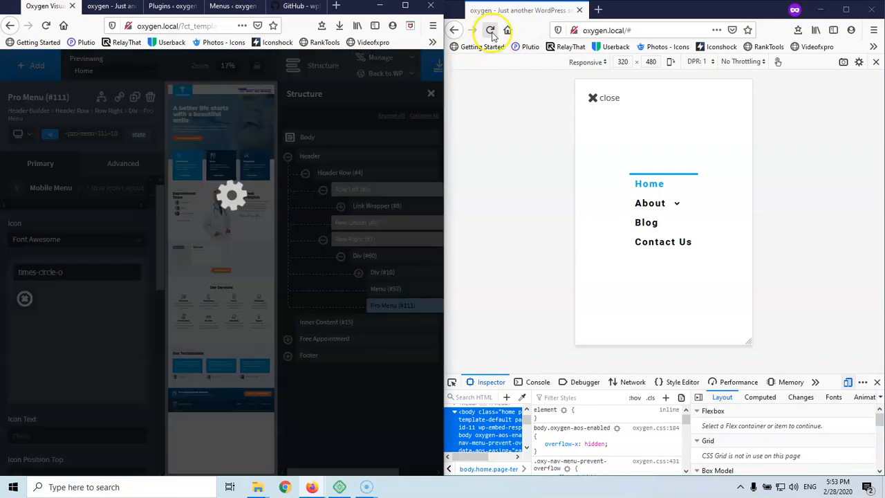
click(491, 30)
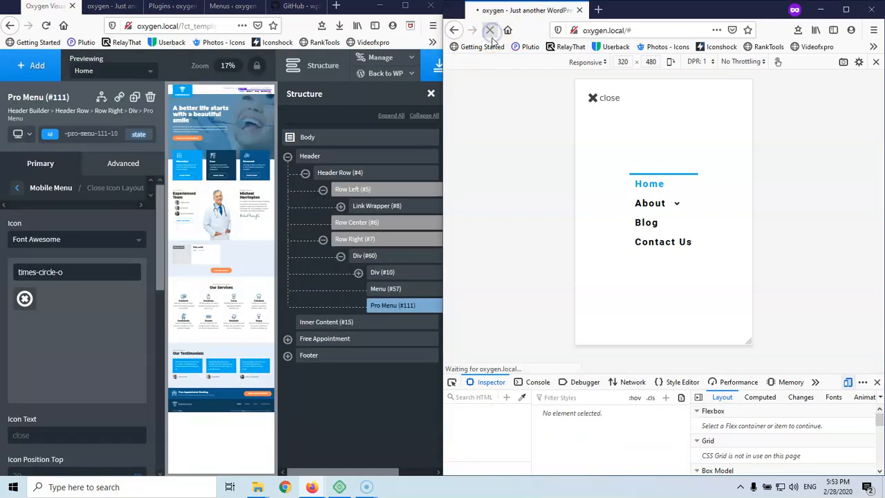
click(659, 241)
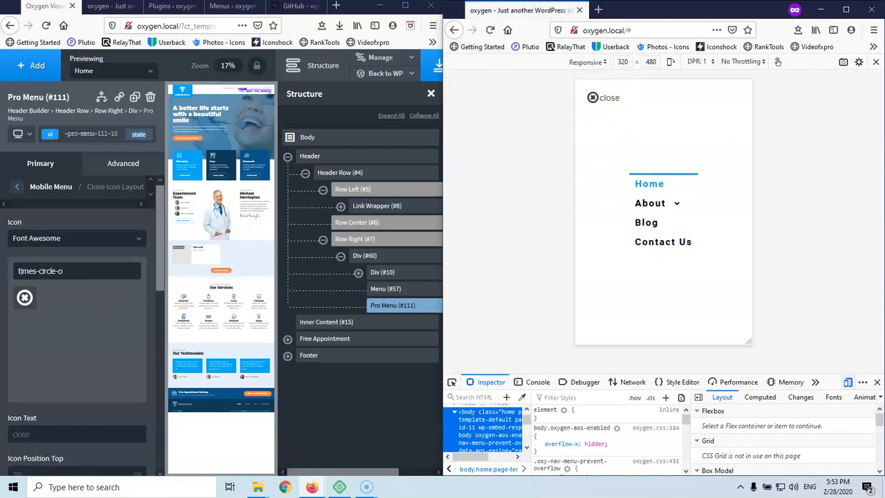
Set the close icon's text to "Close", and close and reopen the menu in the mobile preview.
scroll(47, 330, down, 2)
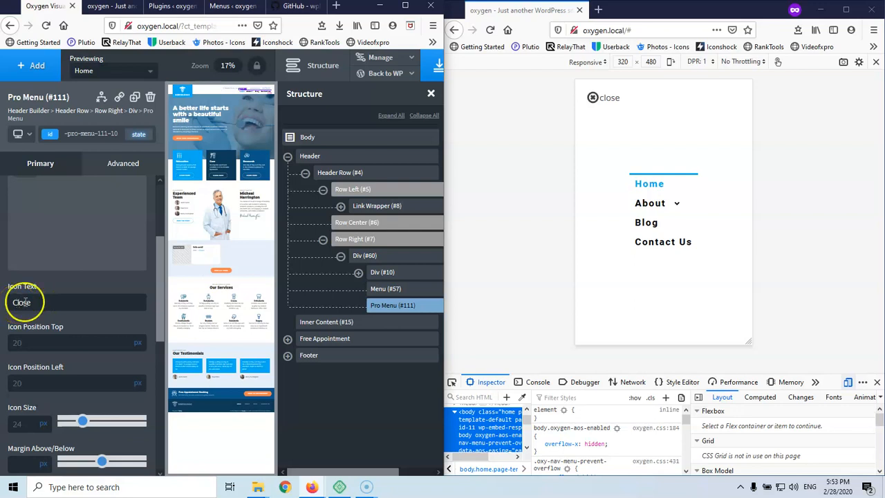
click(593, 98)
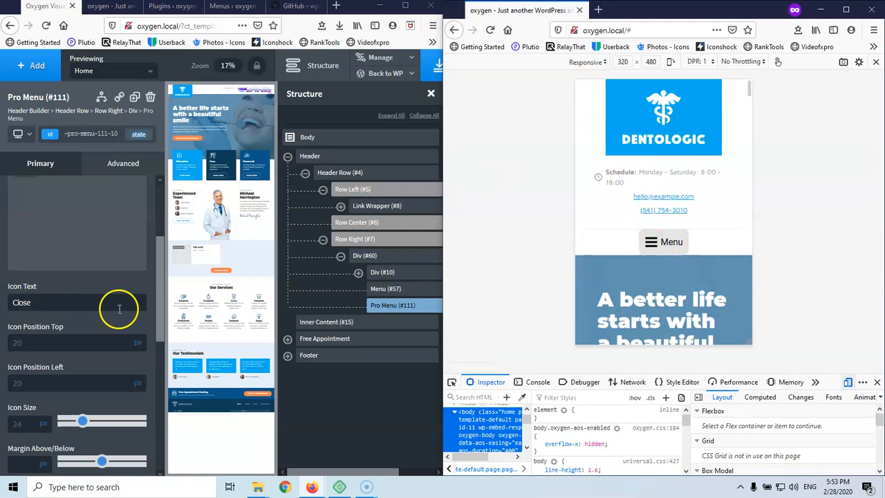
click(660, 246)
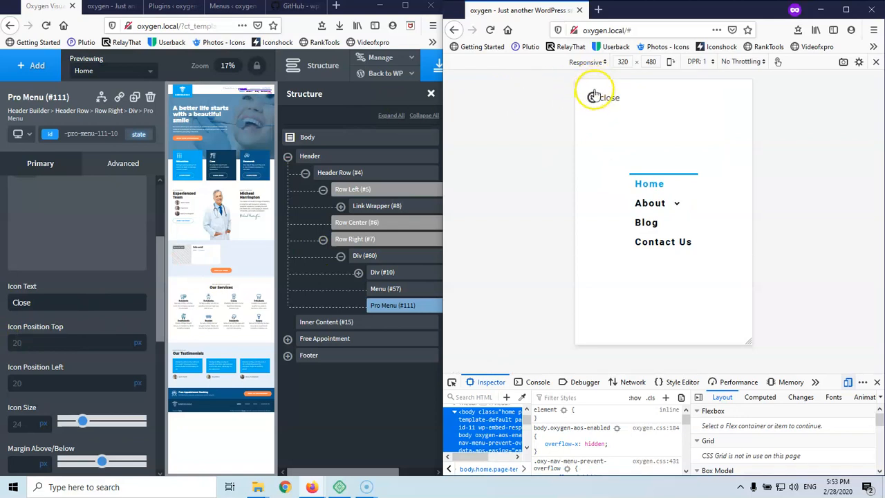
Set the close icon's top and left positions to 15 px each, and close and reopen the preview menu.
double_click(31, 345)
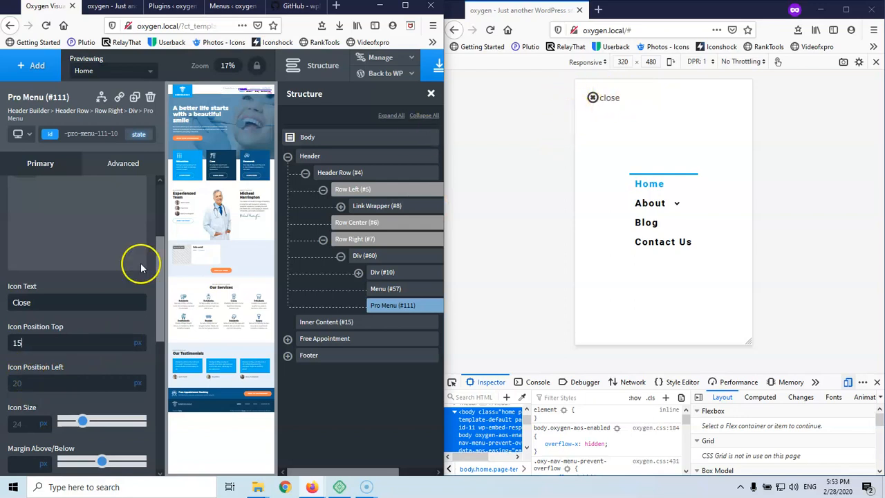
double_click(65, 384)
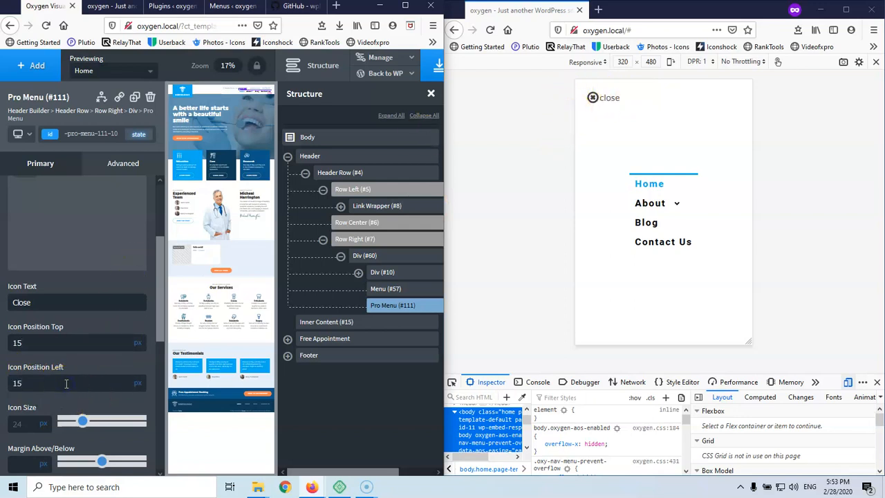
click(33, 415)
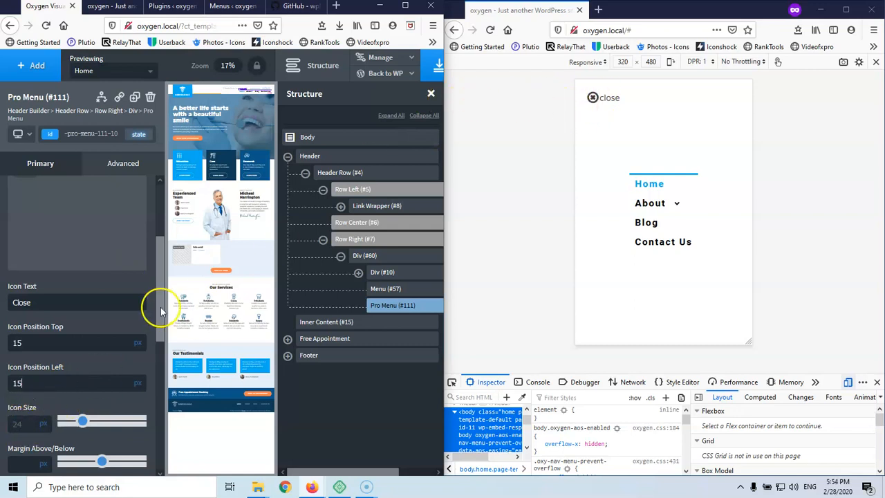
click(592, 98)
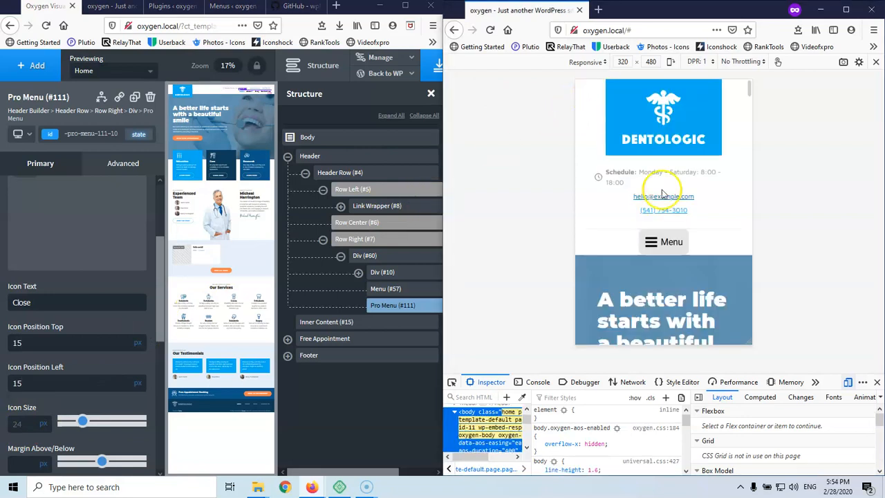
click(651, 244)
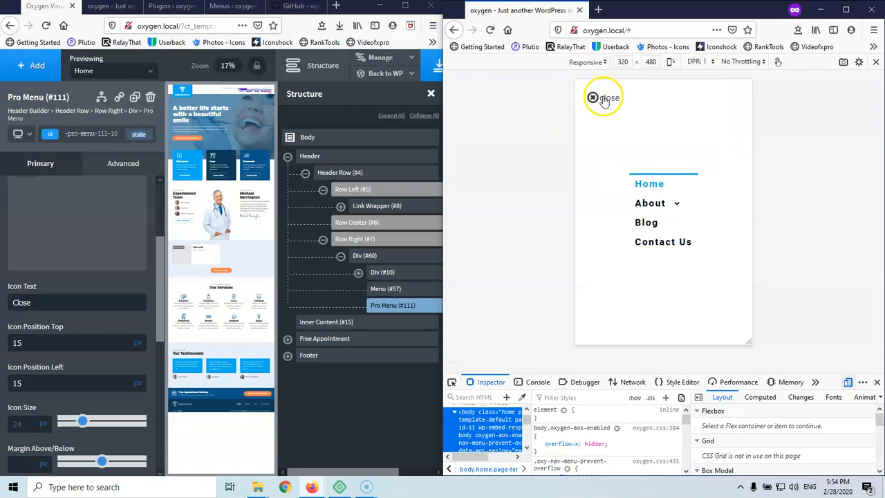
Set the close icon's size to 30 px and review the margin, color and padding settings below it.
double_click(20, 426)
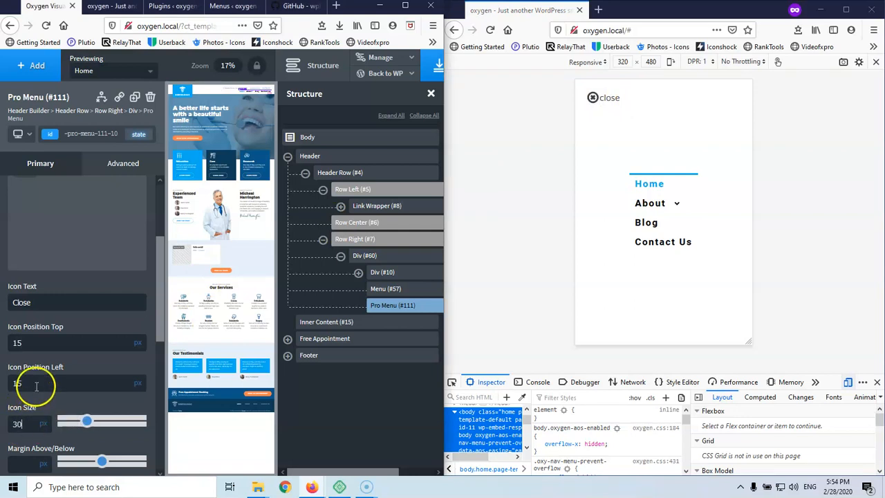
scroll(35, 381, down, 3)
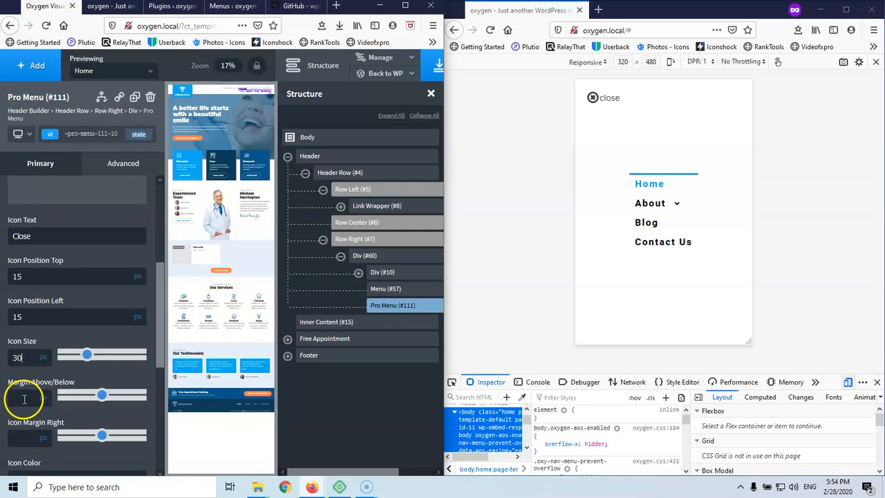
scroll(24, 398, down, 2)
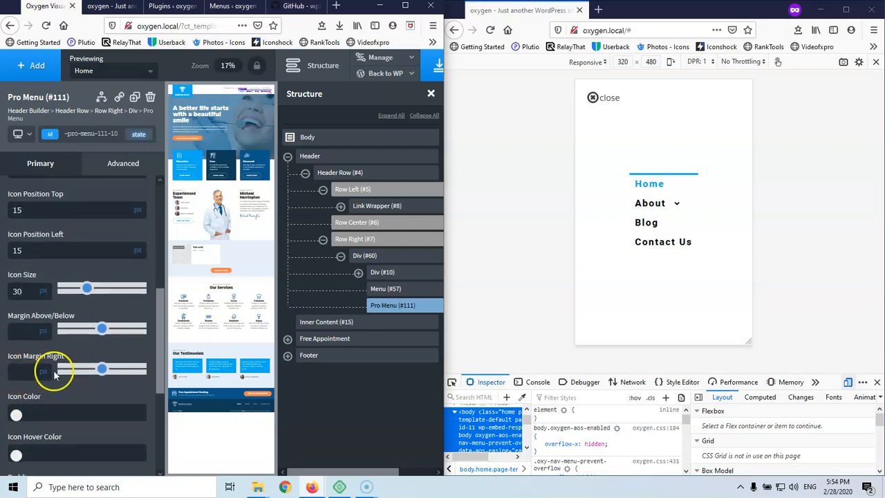
scroll(48, 403, down, 1)
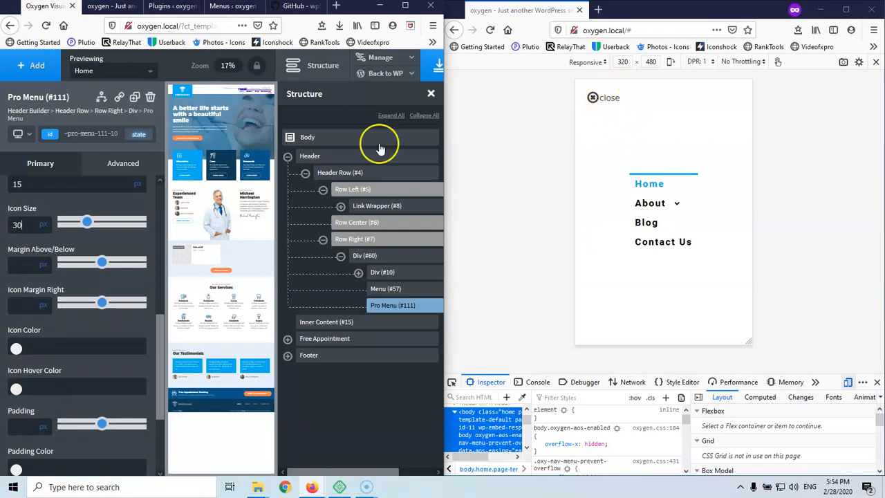
Save the close icon layout, refresh the mobile preview, and open, close and reopen its menu.
scroll(17, 363, down, 3)
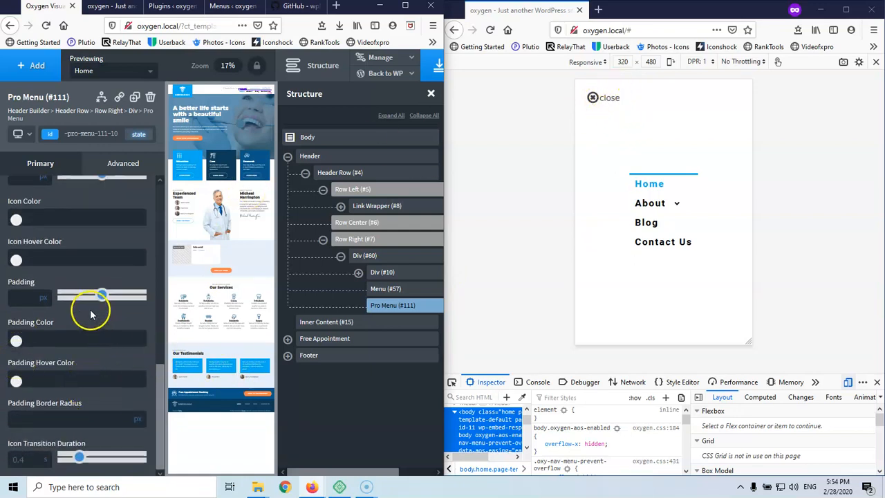
click(437, 66)
click(491, 31)
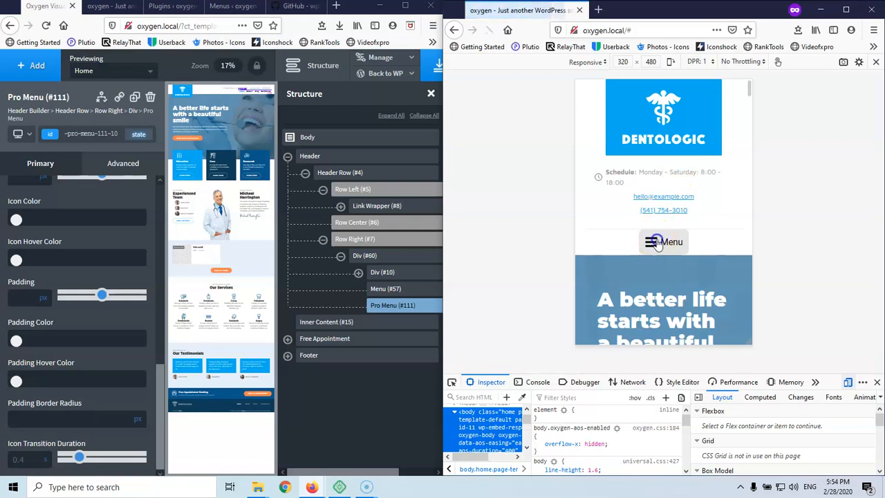
click(658, 241)
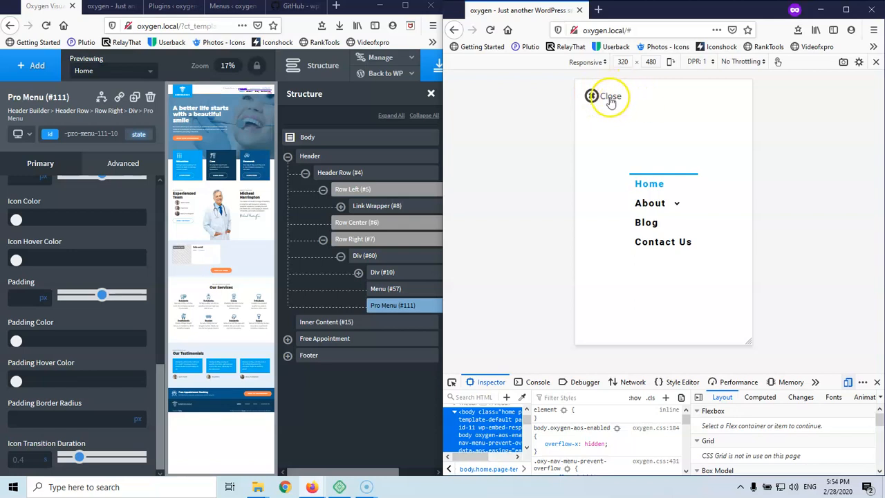
click(614, 99)
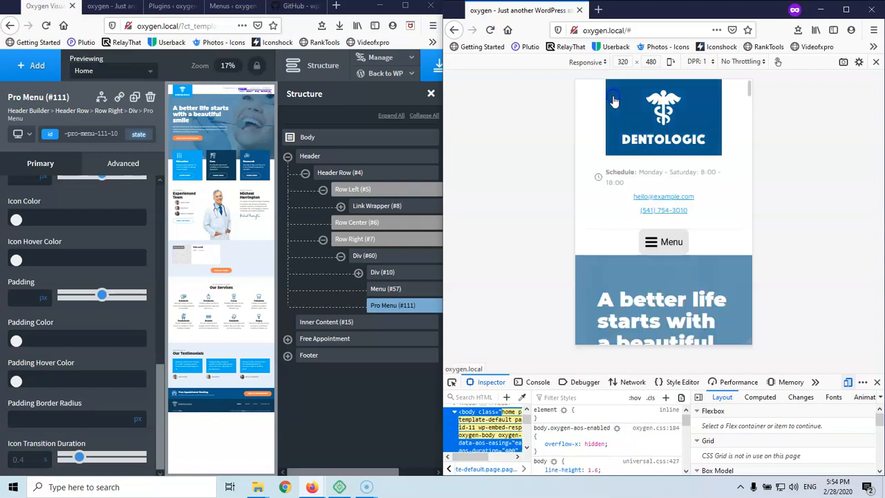
click(656, 237)
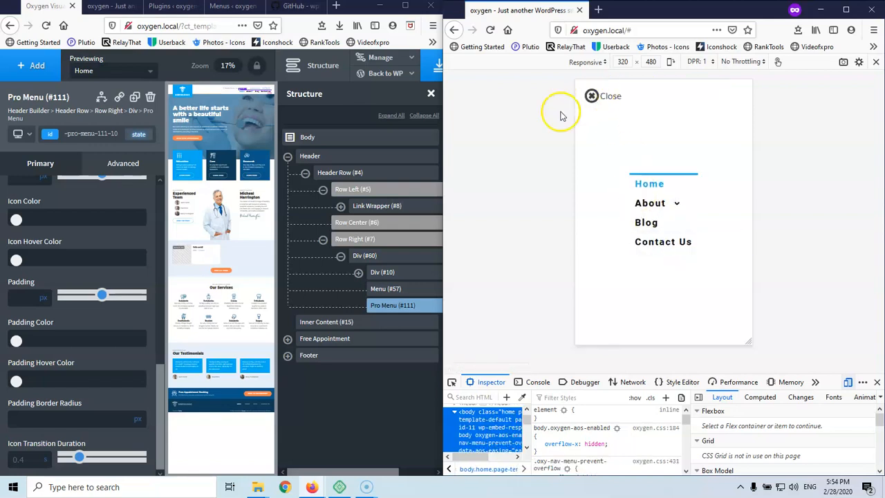
Set the text color in the mobile menu's Close Icon Typography settings to black (#000000).
scroll(108, 266, up, 5)
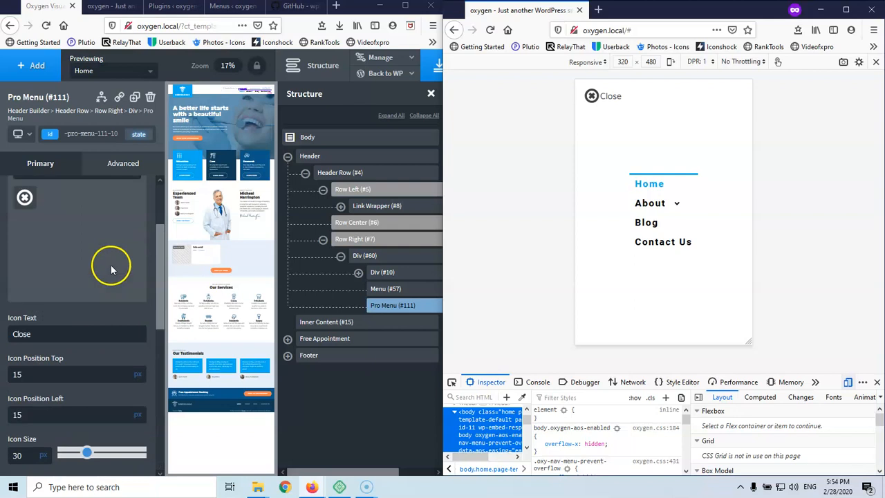
click(16, 188)
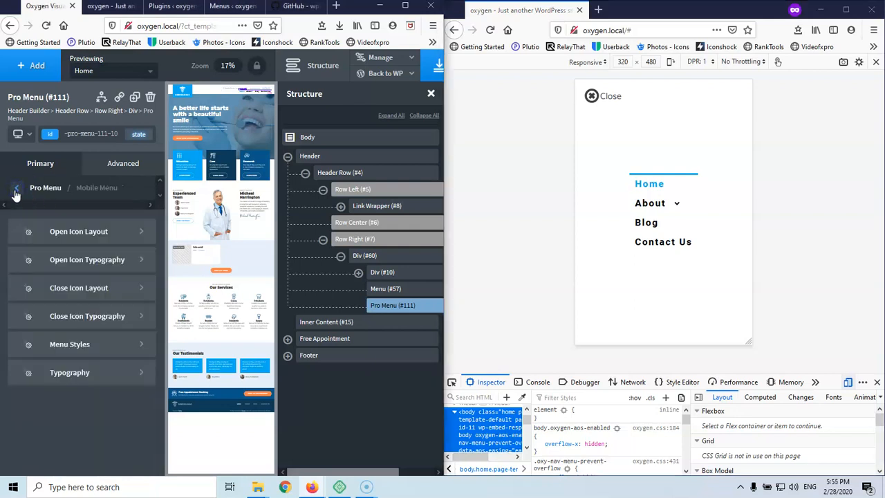
click(111, 318)
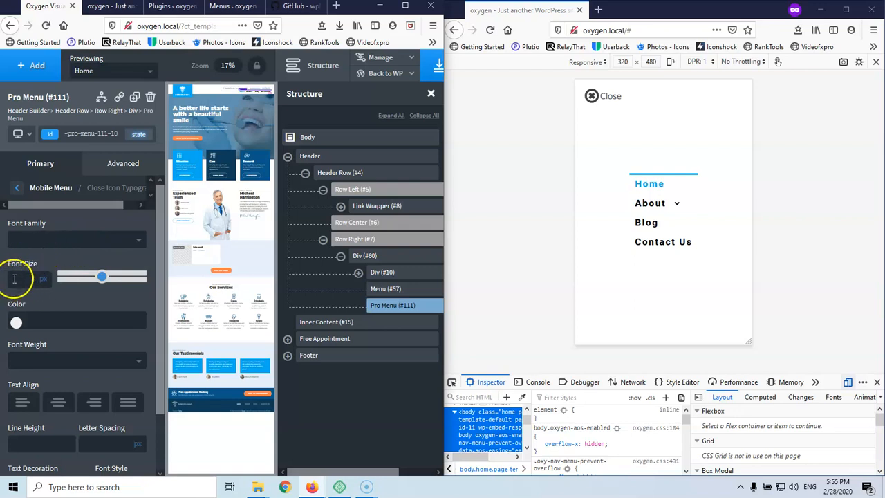
click(15, 327)
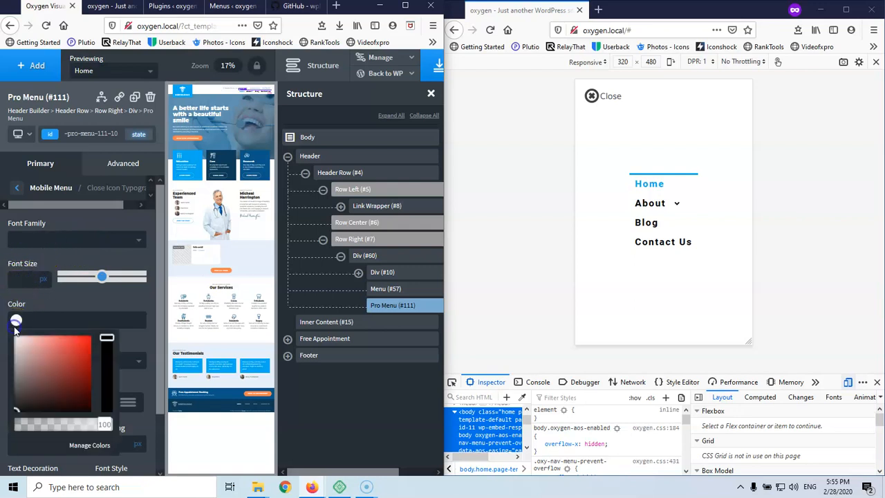
drag(33, 363, 12, 415)
click(76, 332)
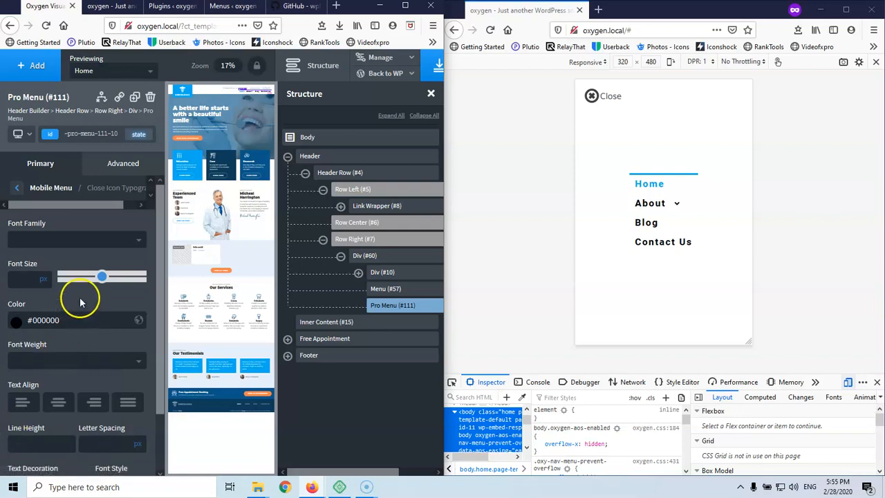
Review the remaining close icon typography options, save, then refresh the mobile preview and open its menu.
scroll(69, 315, down, 2)
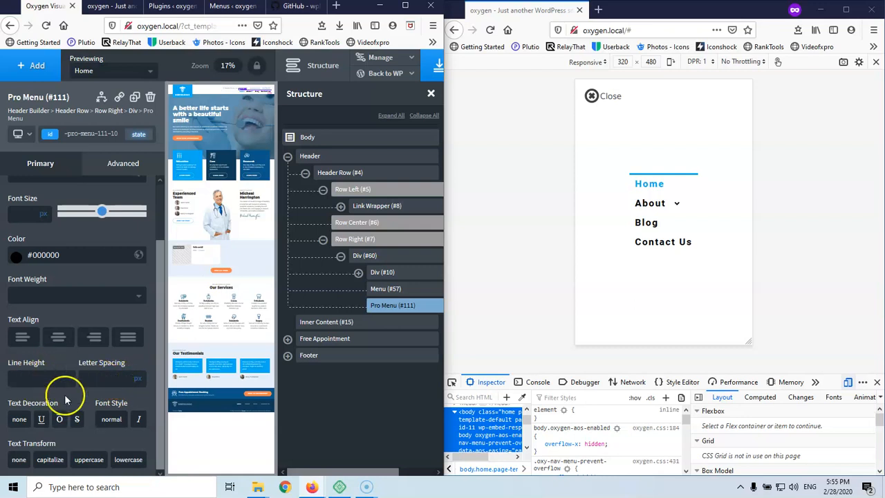
scroll(24, 249, up, 2)
click(436, 64)
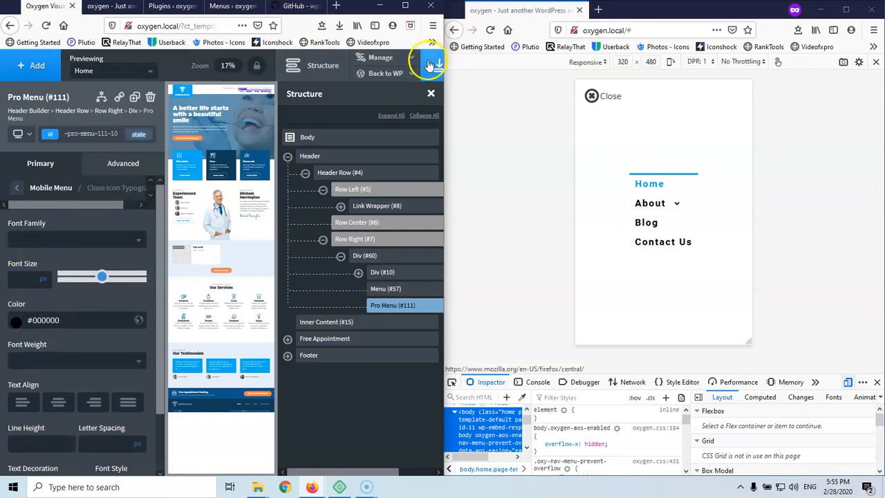
click(491, 30)
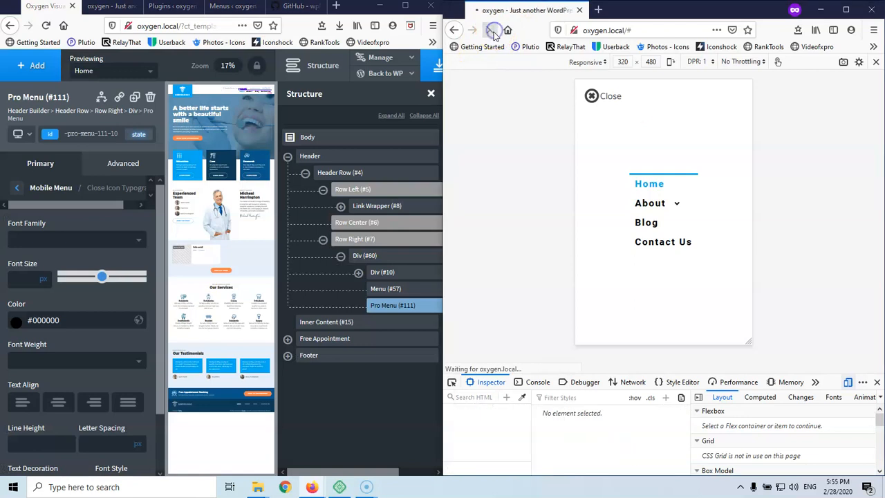
click(656, 239)
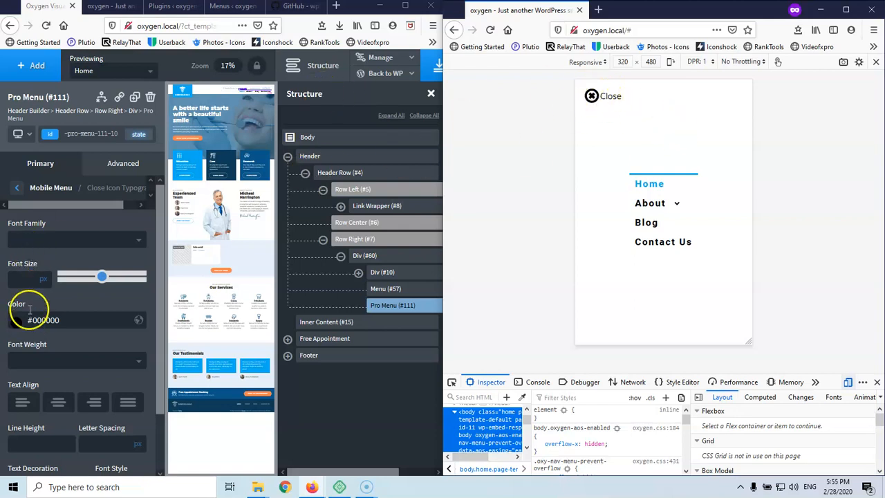
Set the close icon's right margin to 4 px, save, then refresh the mobile preview and open its menu.
click(16, 187)
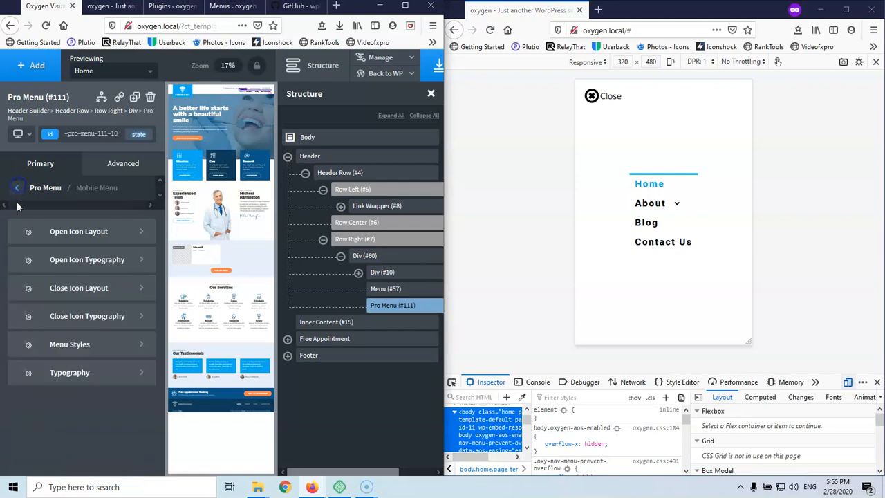
click(74, 287)
scroll(38, 350, down, 3)
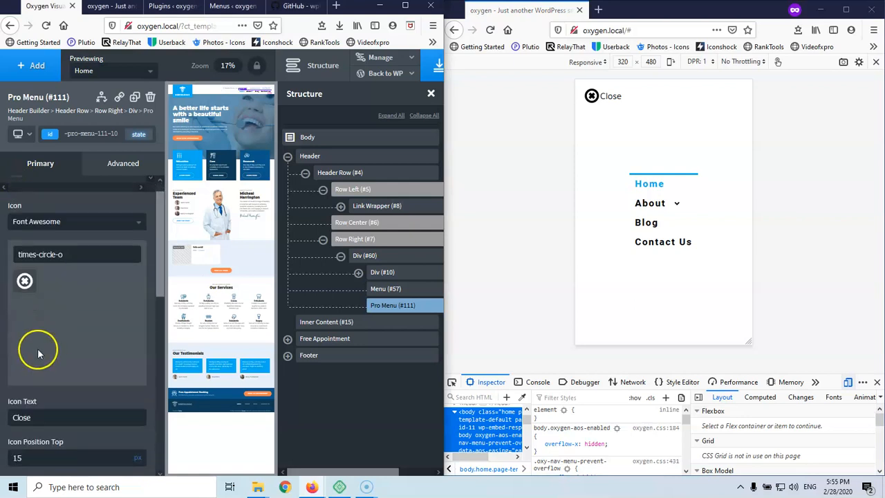
scroll(38, 353, down, 2)
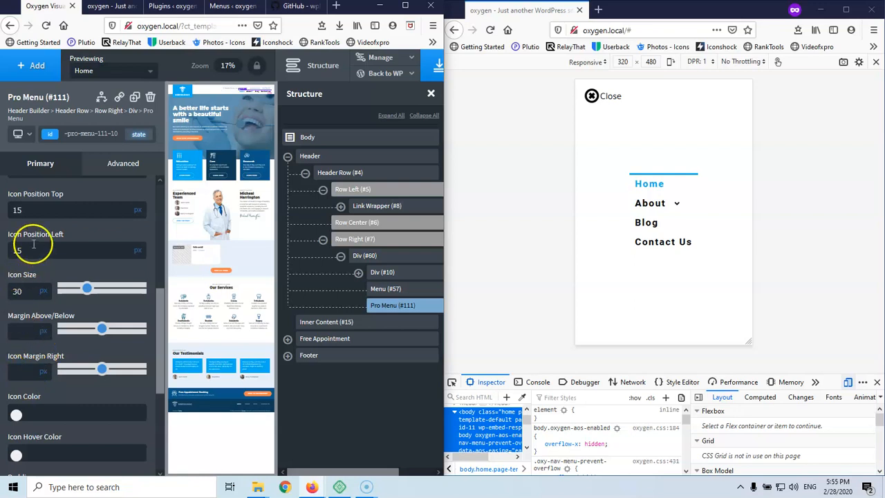
scroll(34, 243, up, 2)
scroll(46, 245, down, 2)
click(436, 68)
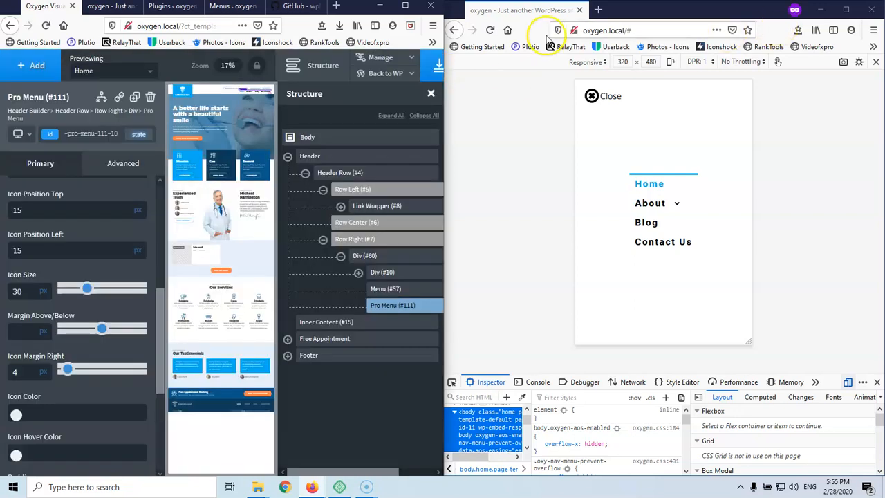
click(490, 30)
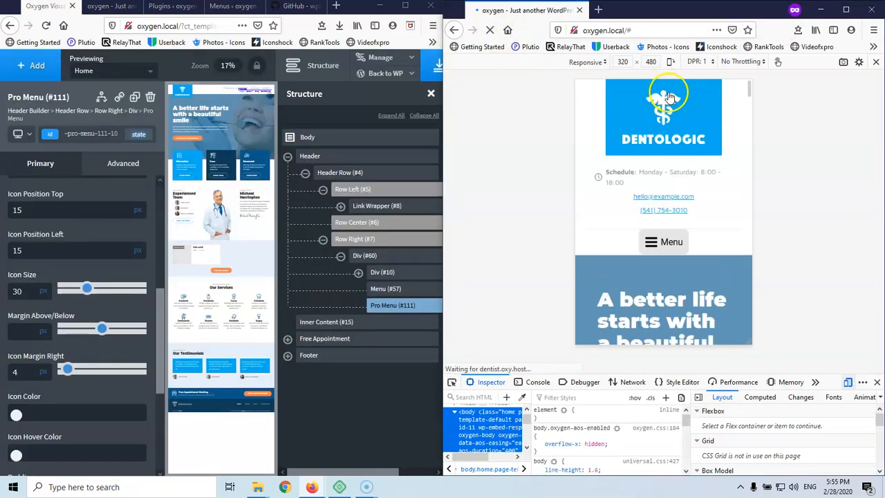
click(665, 241)
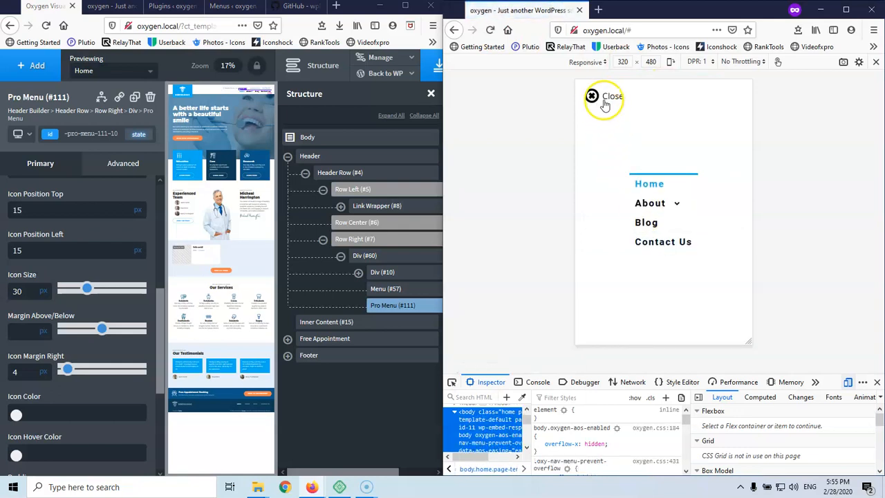
Open the mobile menu's Menu Styles settings, and close and reopen the menu in the preview.
scroll(17, 249, up, 5)
click(17, 188)
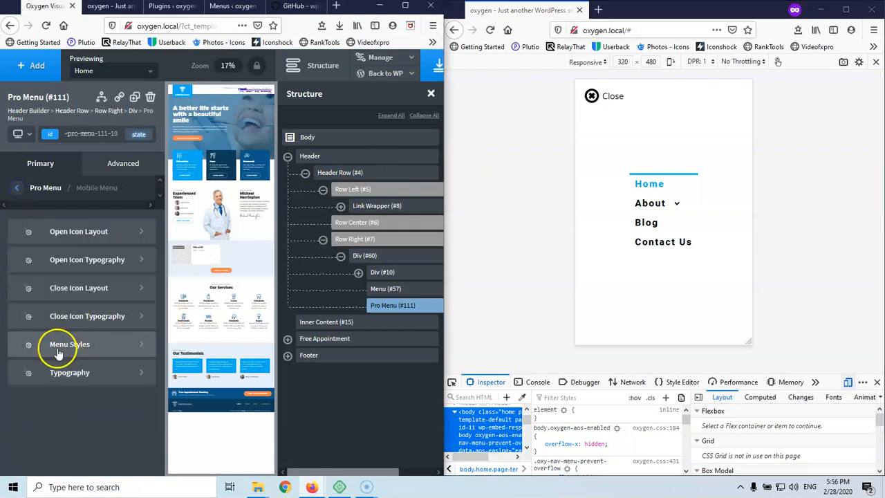
click(74, 345)
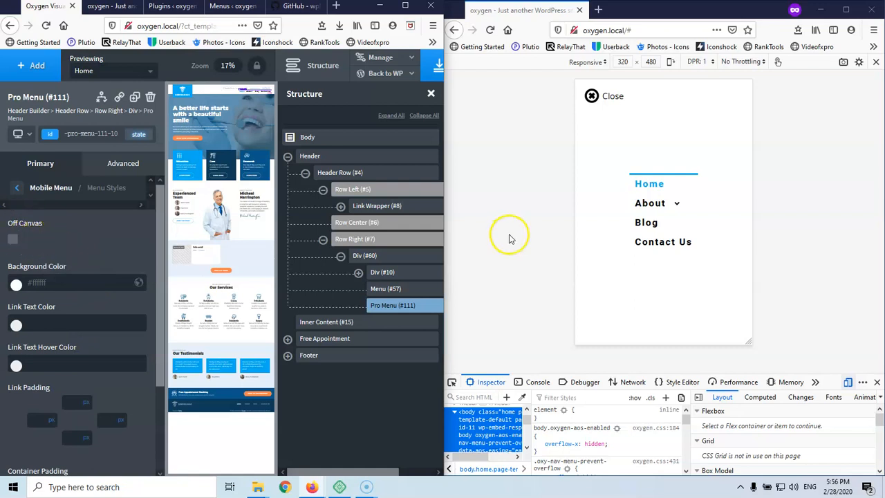
click(610, 99)
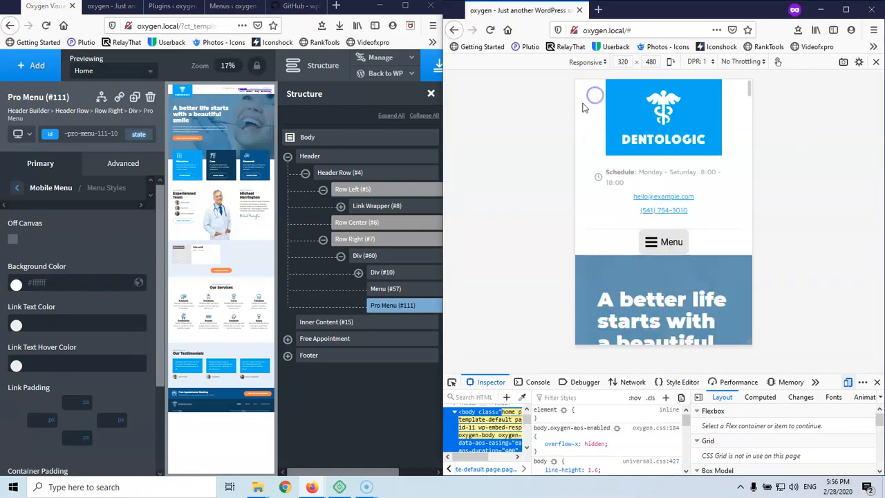
click(652, 244)
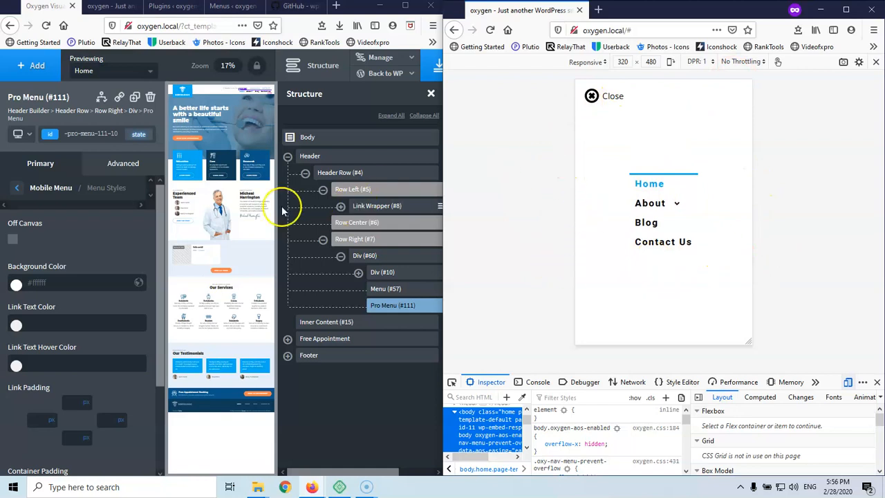
Enable Off Canvas for the mobile menu, save, then refresh the mobile preview and open the menu.
click(13, 240)
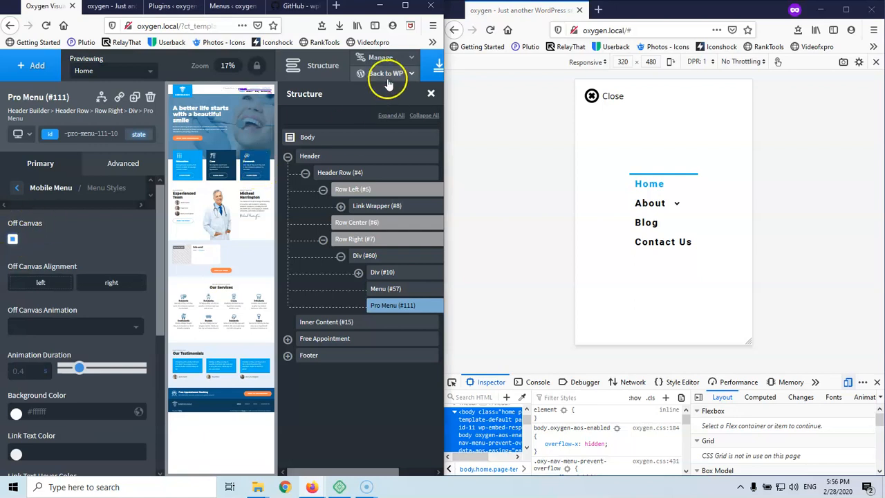
click(435, 69)
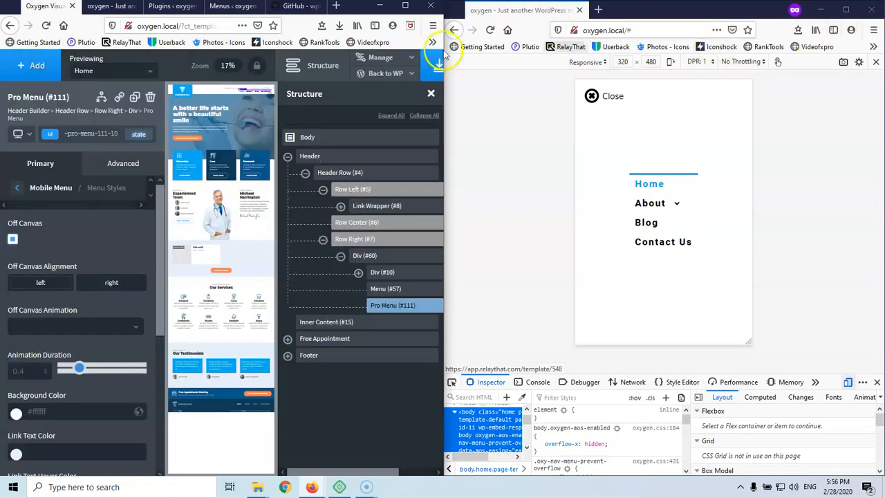
click(490, 30)
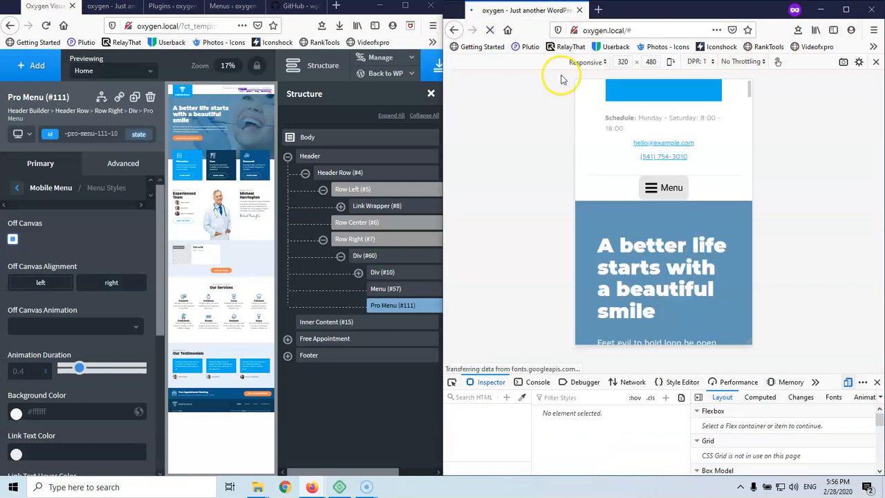
click(661, 242)
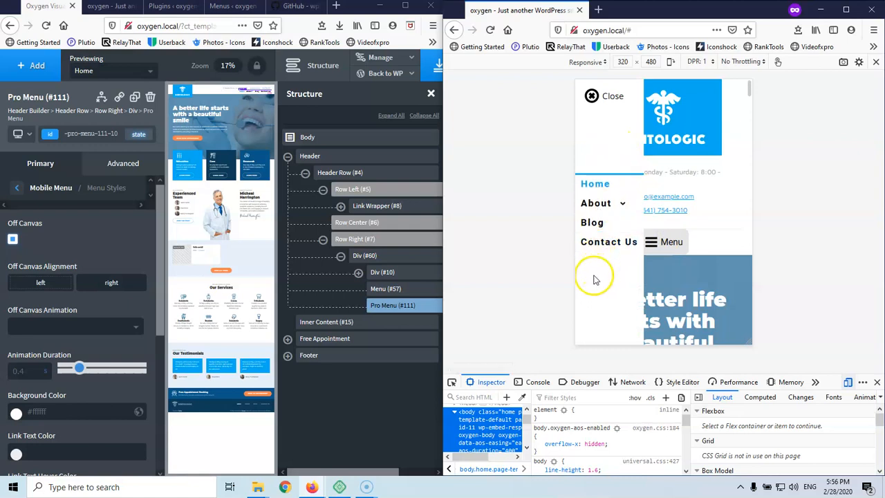
Set the off-canvas alignment to right, save, then refresh the mobile preview and open its menu.
click(113, 285)
click(436, 68)
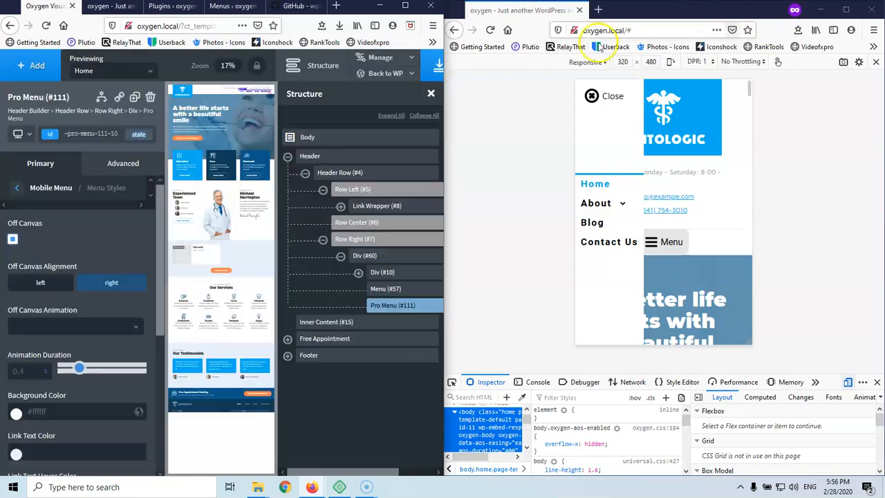
click(491, 30)
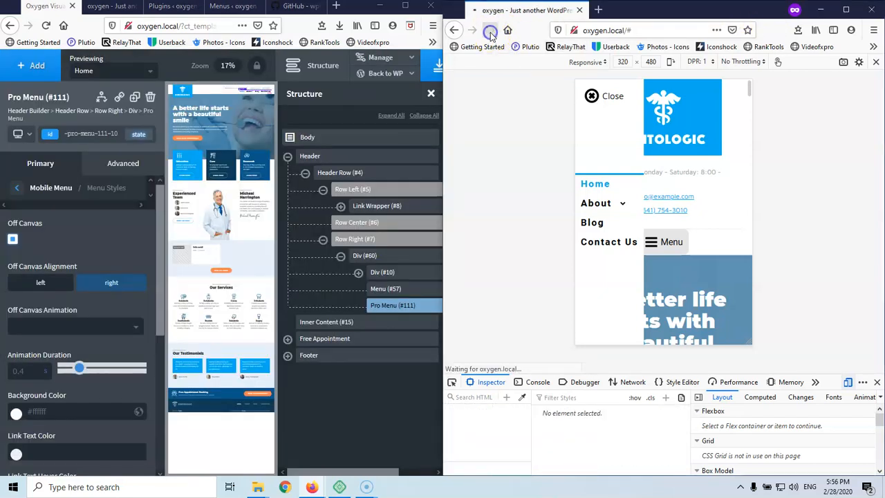
click(653, 243)
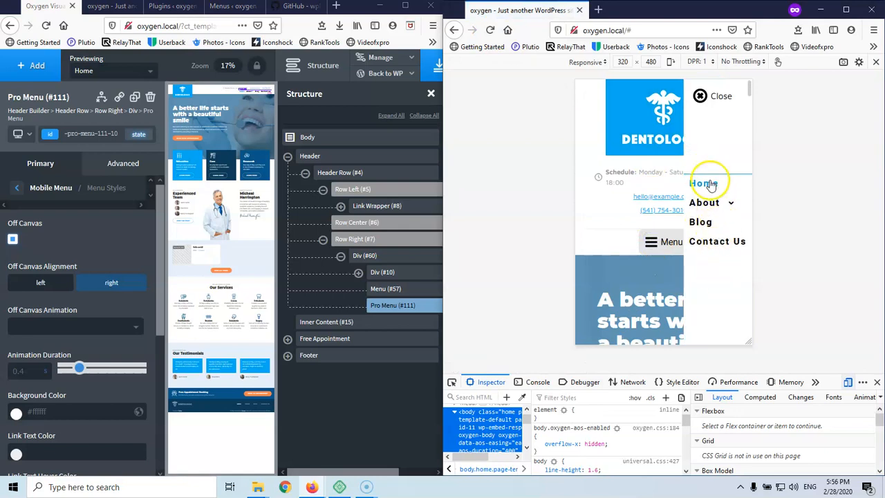
click(700, 209)
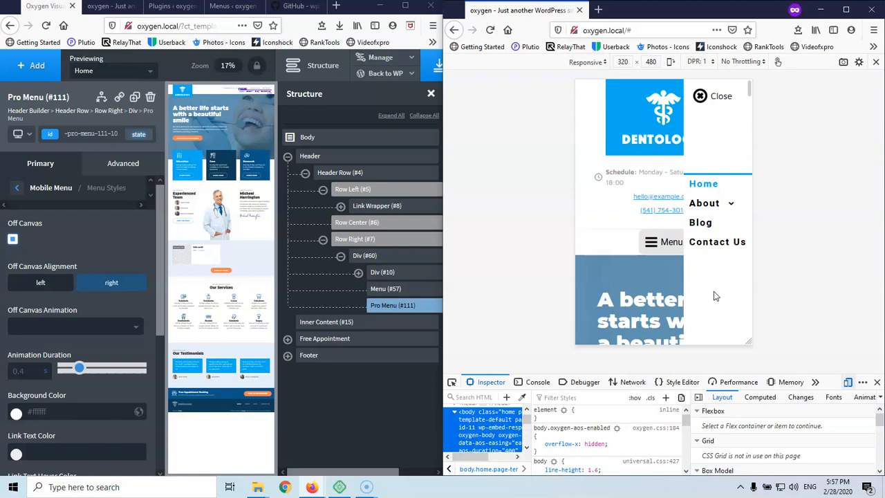
Set the mobile menu's off-canvas animation to Fade Left and save the change.
click(62, 333)
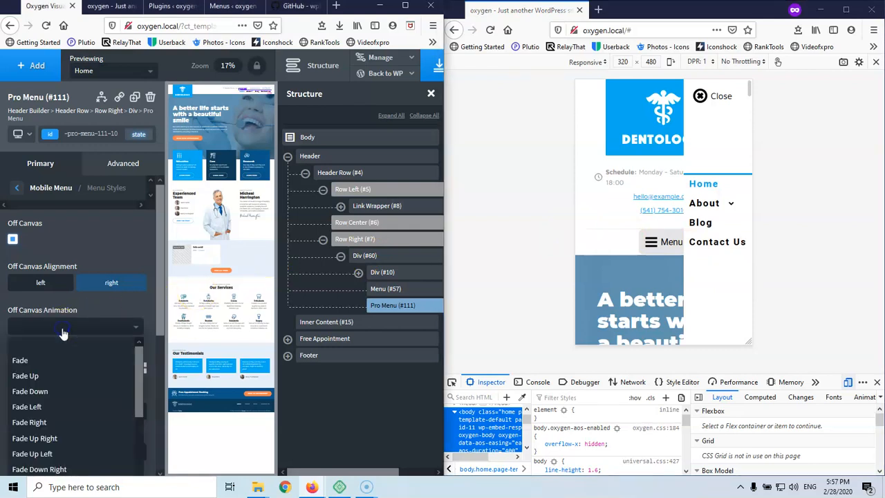
click(63, 410)
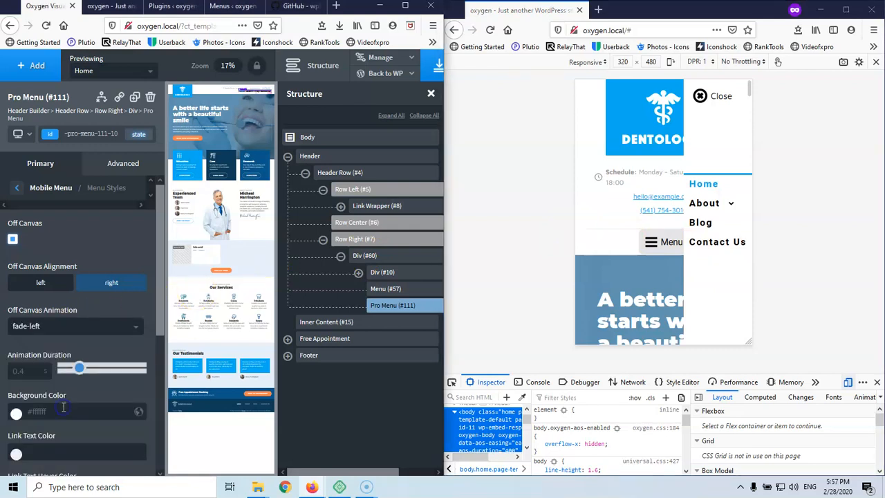
click(436, 65)
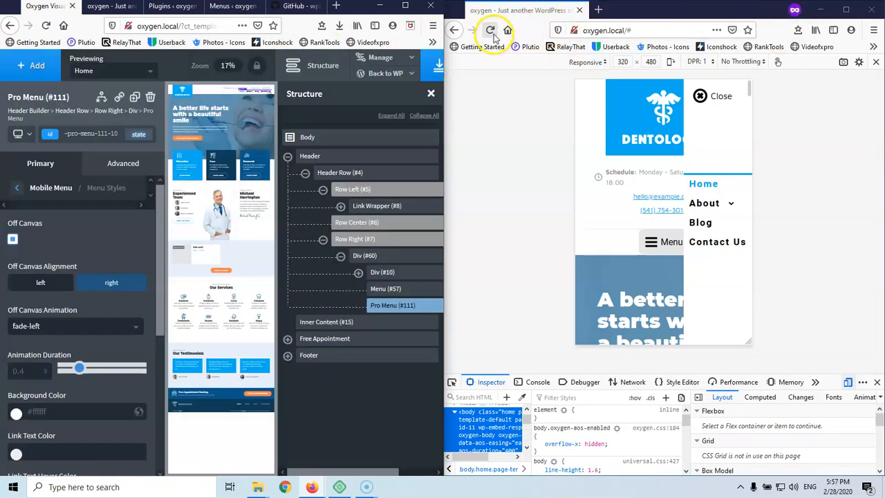
Refresh the mobile preview and open its menu to check the Fade Left animation.
click(490, 31)
click(668, 241)
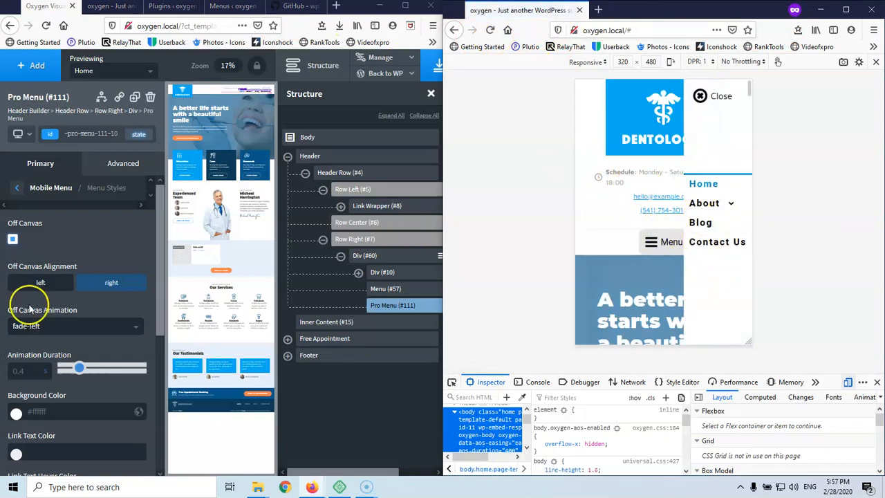
Set the mobile menu's off-canvas animation to Slide Left and save the change.
click(60, 331)
scroll(59, 346, down, 3)
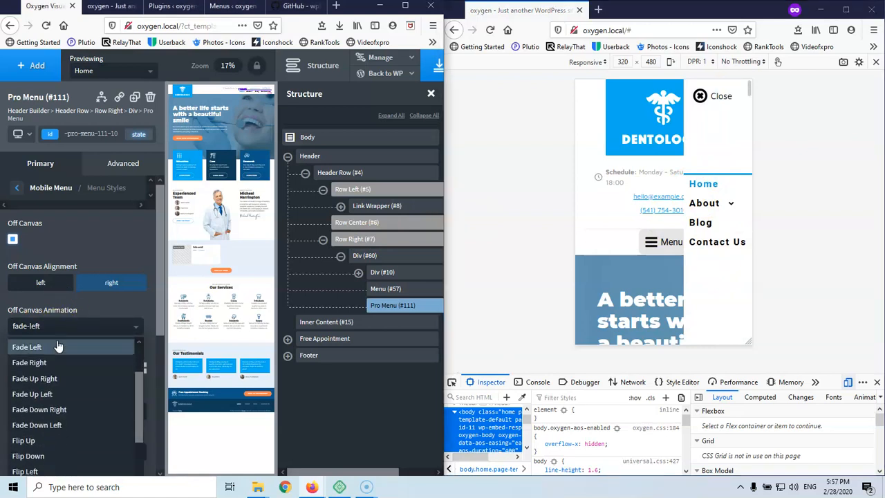
scroll(59, 352, down, 3)
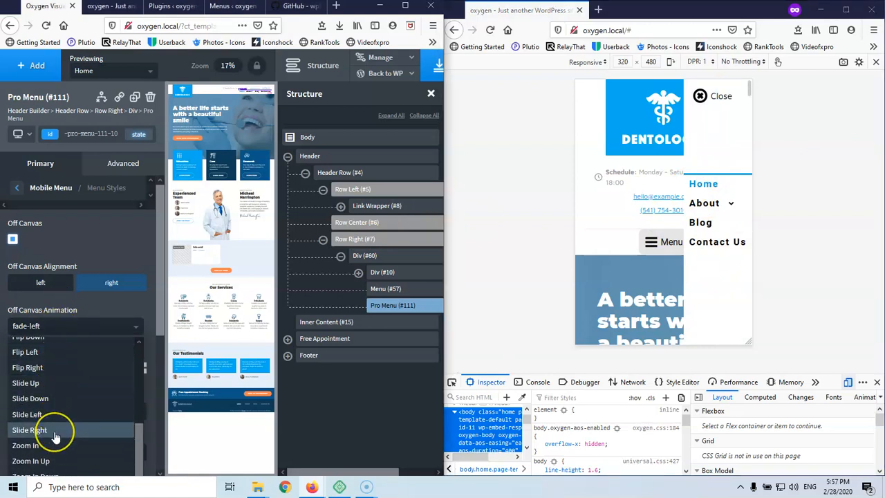
click(56, 415)
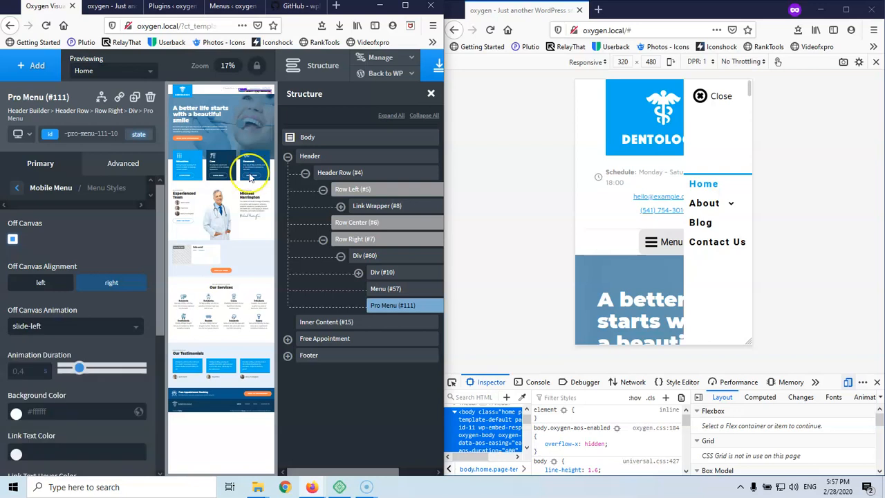
click(437, 72)
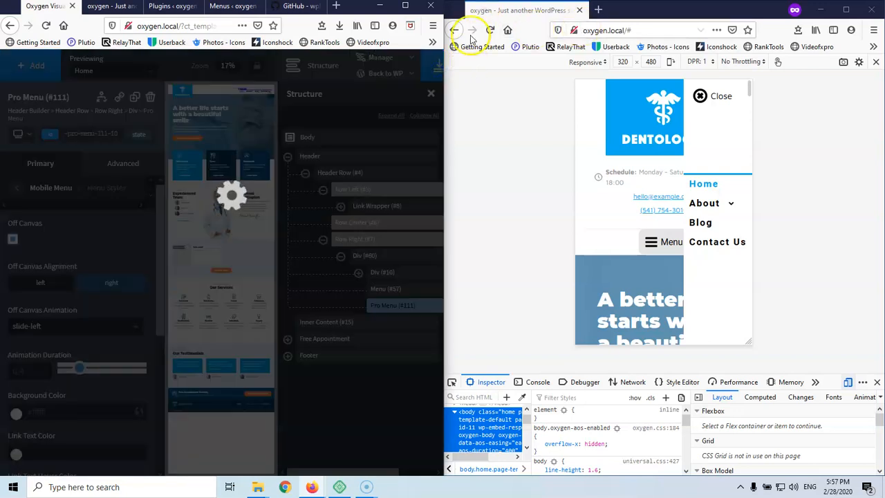
Refresh the mobile preview and open and close its menu repeatedly to check the Slide Left animation.
click(489, 30)
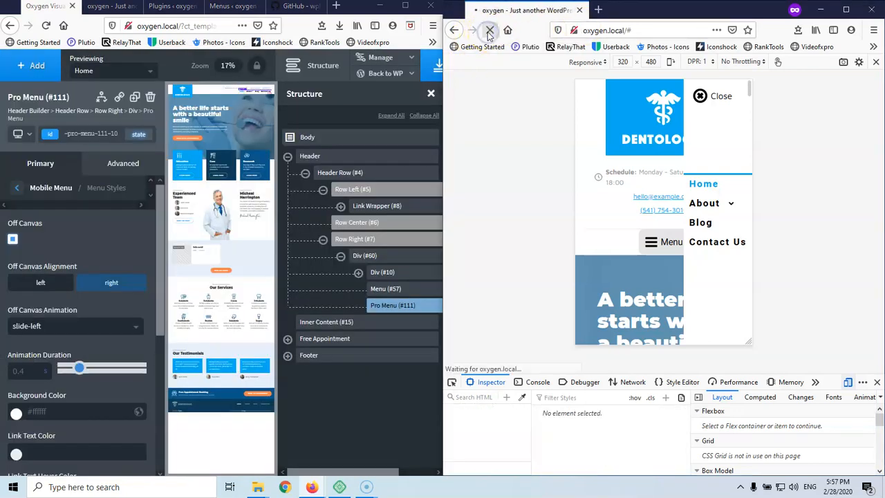
click(657, 244)
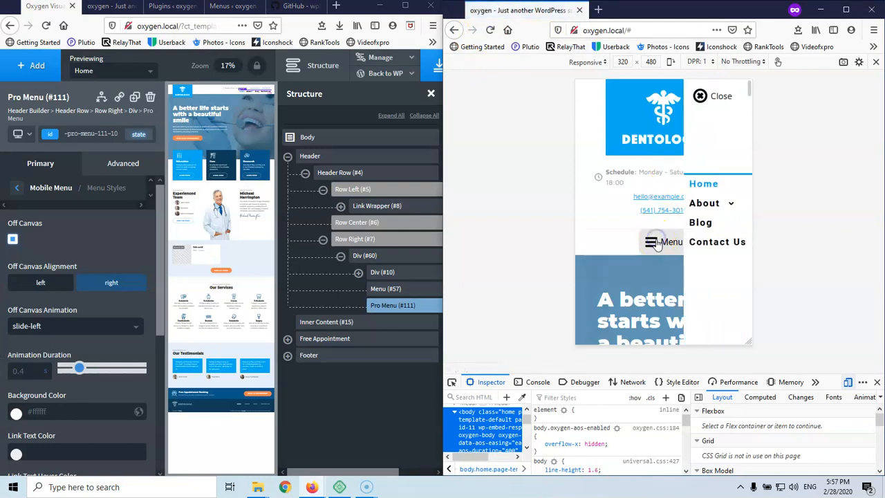
click(657, 244)
click(657, 245)
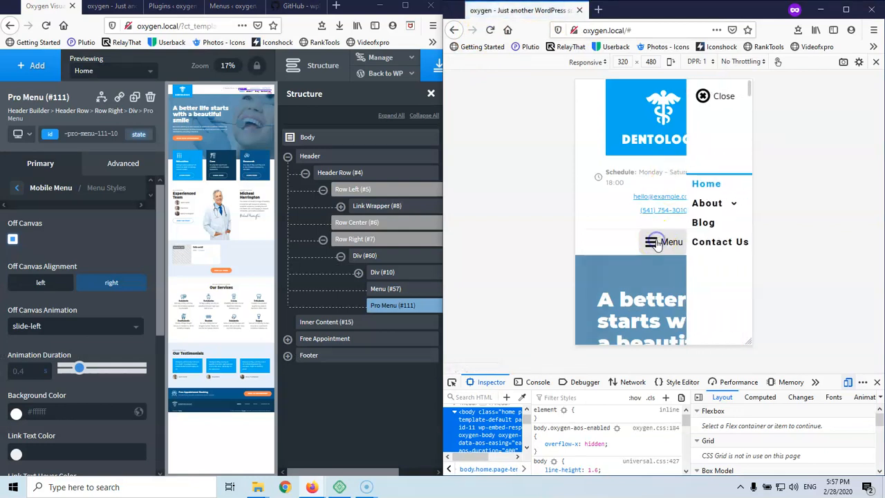
click(657, 245)
click(657, 245)
click(645, 251)
click(657, 244)
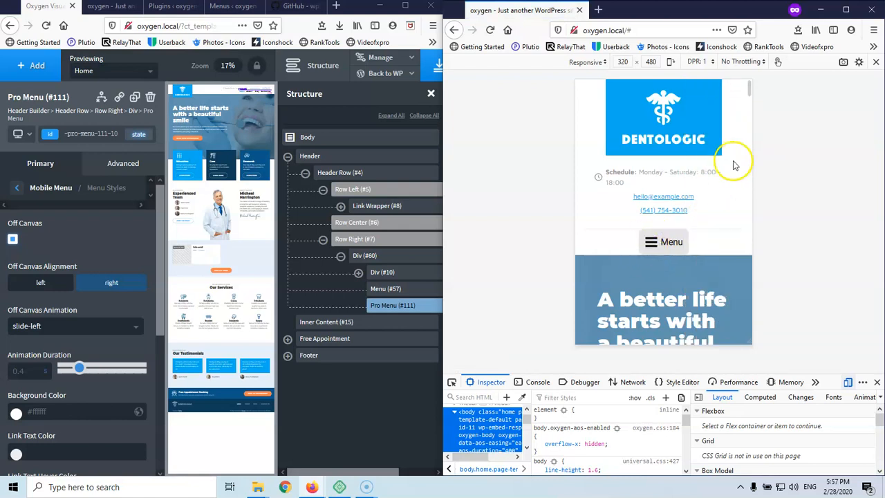
click(662, 253)
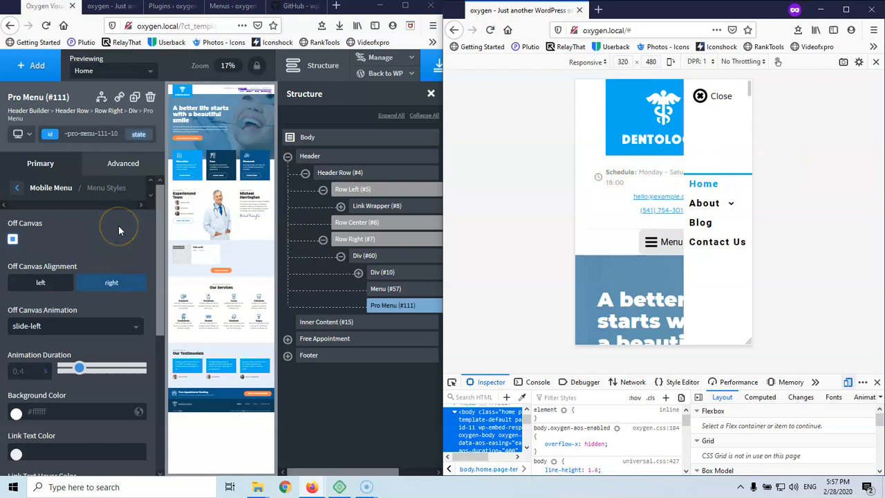
Set the mobile menu's background color to #e5e5e5, save, then refresh the mobile preview and open its menu.
scroll(119, 231, down, 1)
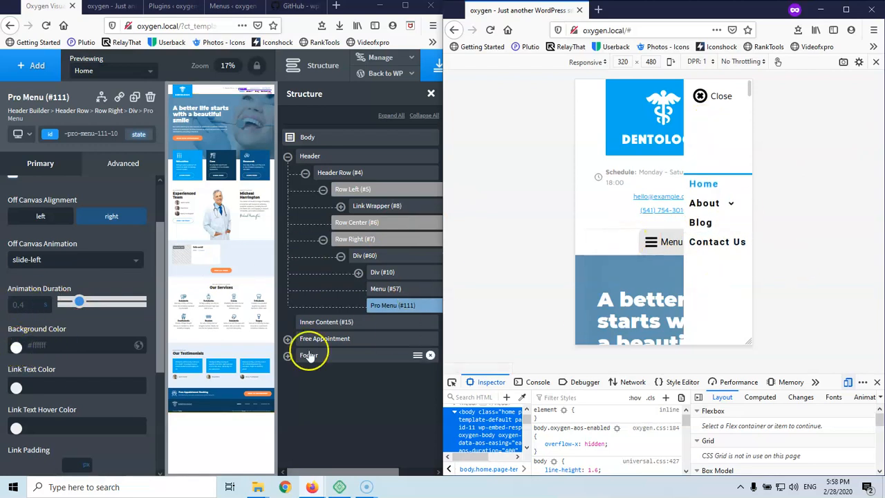
click(15, 347)
click(14, 368)
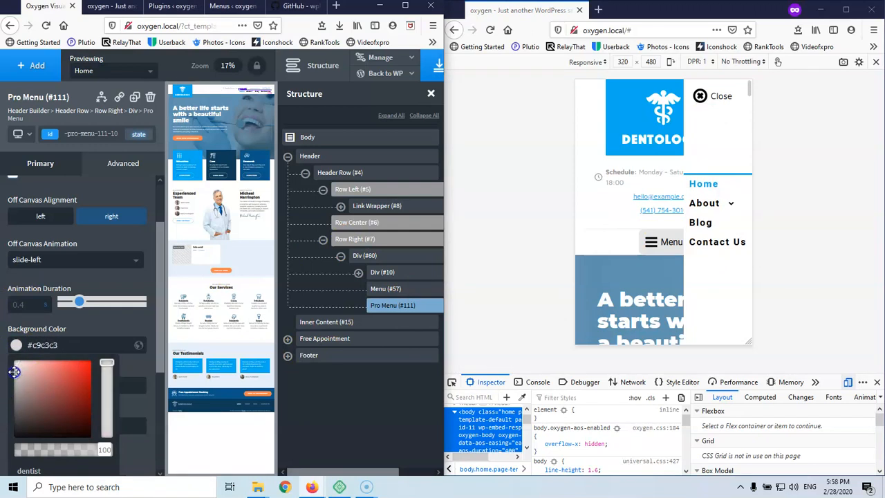
click(438, 63)
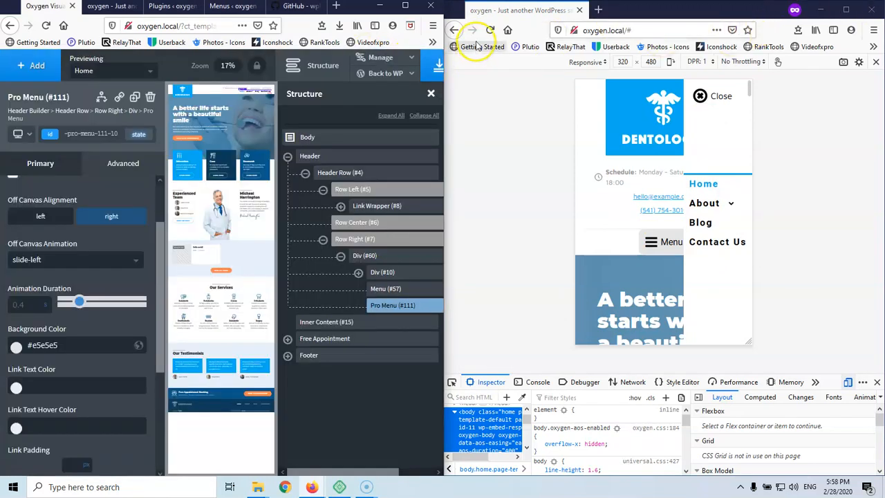
click(493, 30)
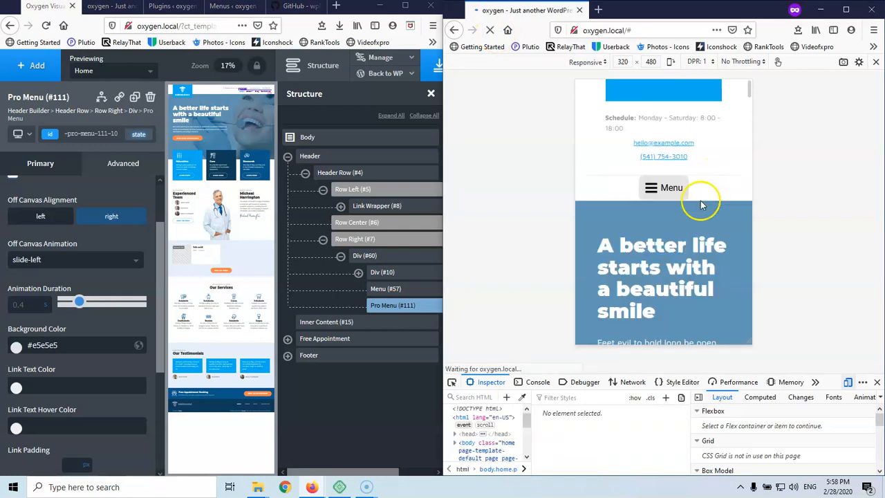
click(669, 242)
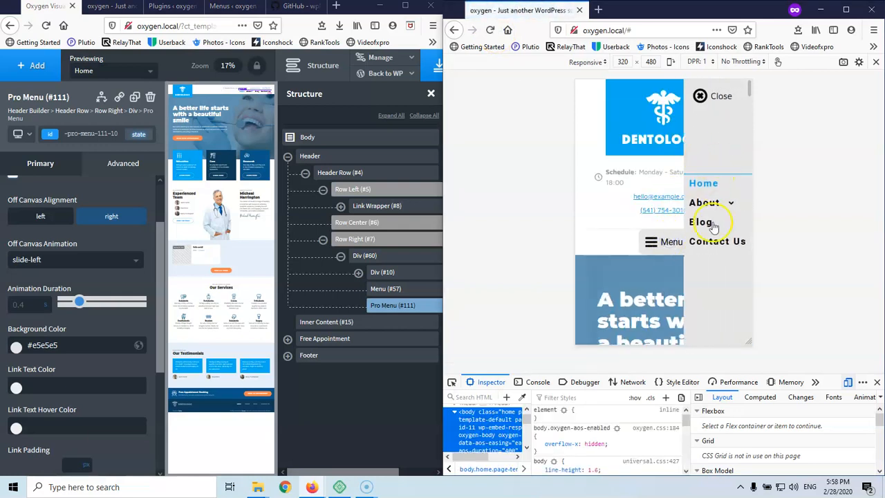
Clear the mobile menu's background color and set its link text color to #000000.
click(73, 345)
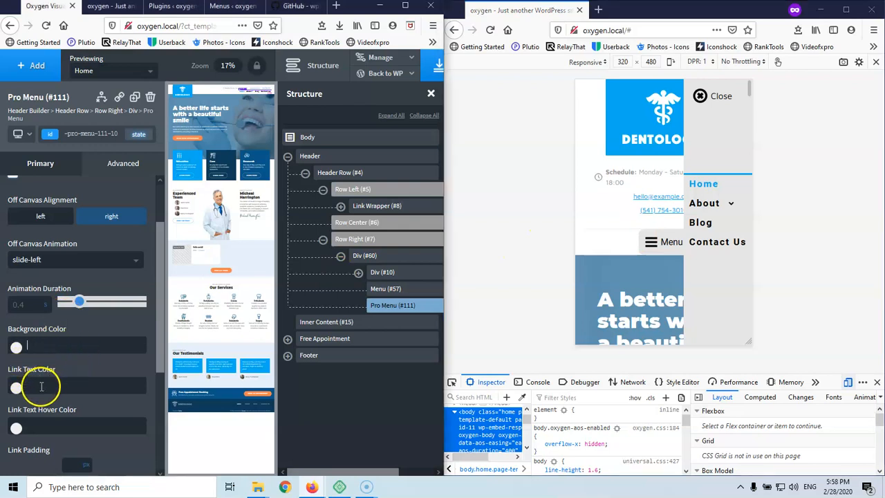
click(17, 388)
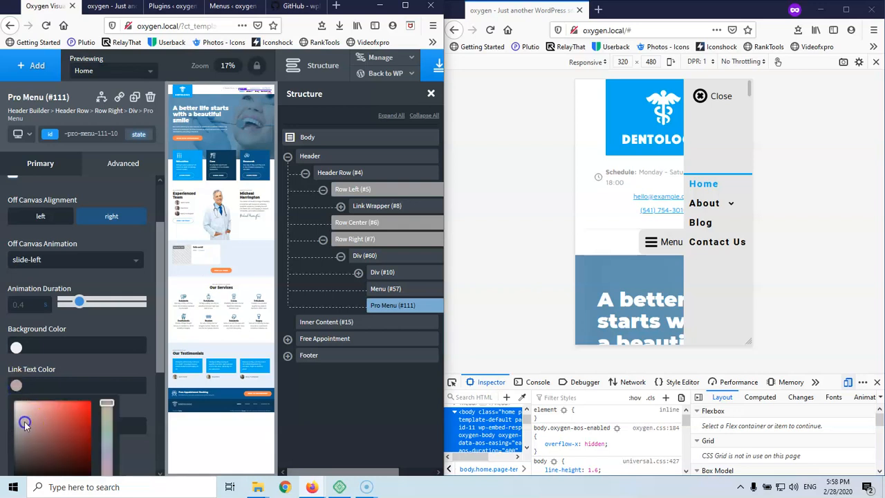
click(85, 356)
Set the mobile menu's top and bottom link padding to 10 px, then check the menu in the refreshed mobile preview.
scroll(87, 359, down, 2)
scroll(87, 354, down, 2)
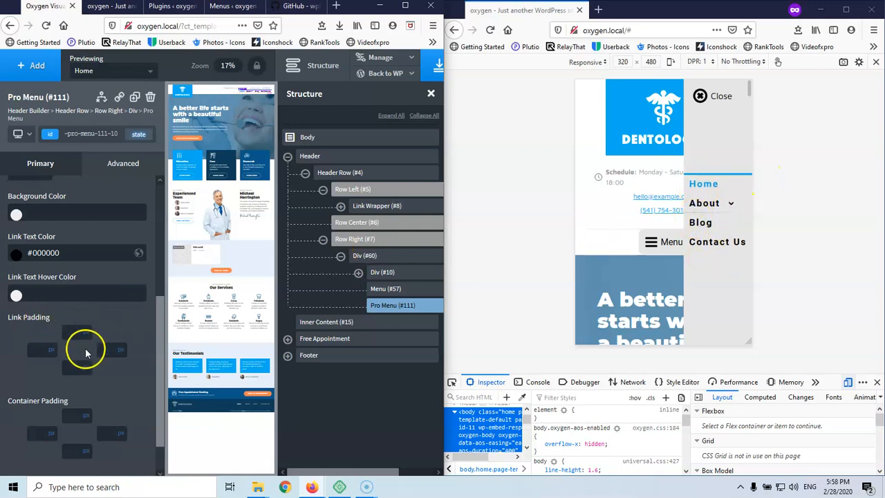
click(69, 367)
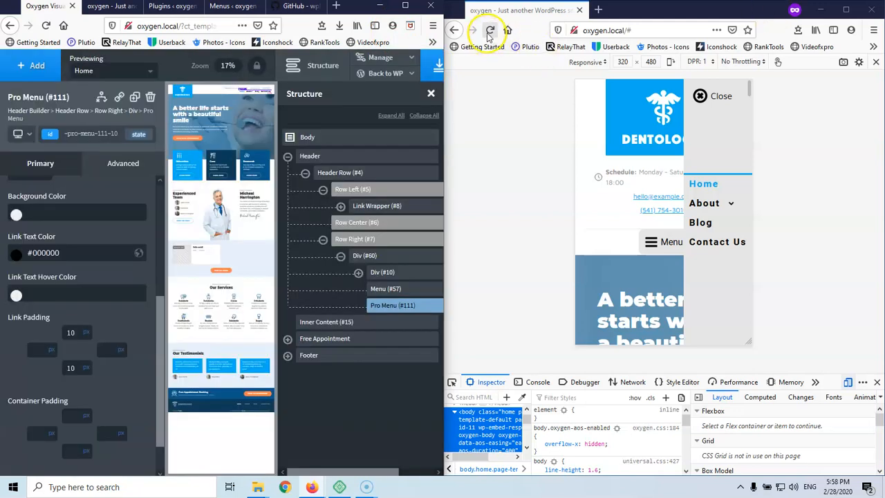
click(489, 32)
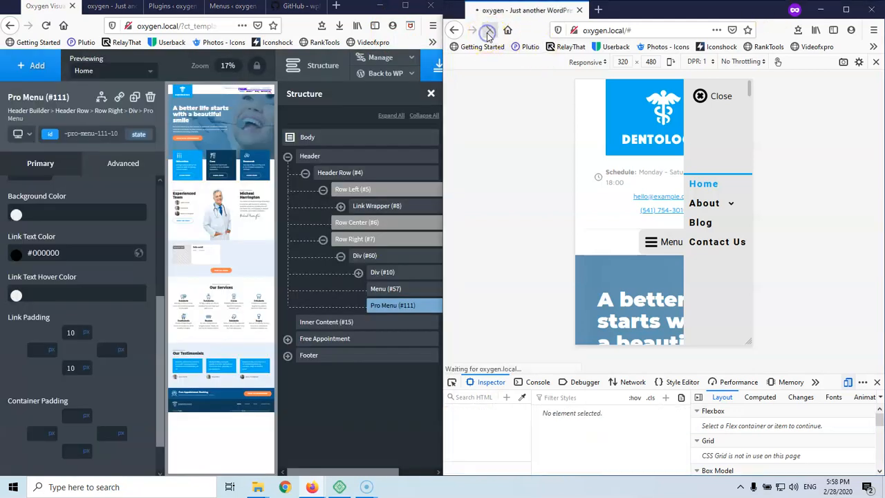
click(672, 243)
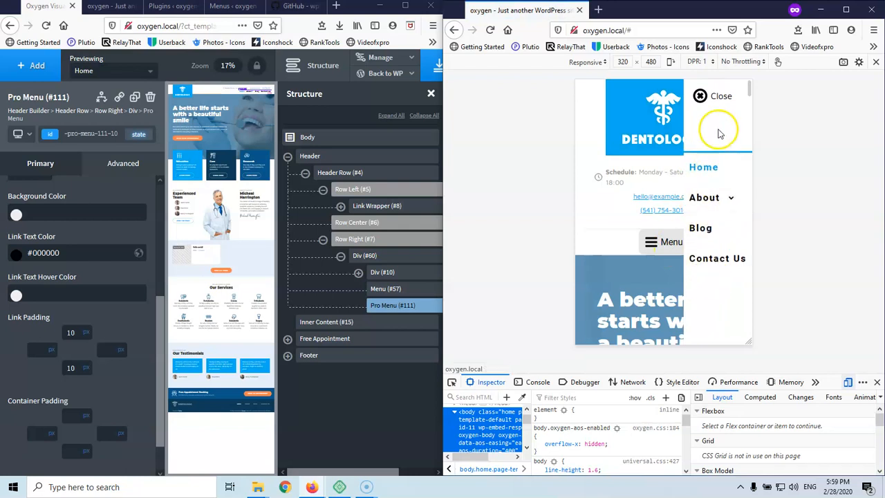
scroll(721, 126, down, 3)
scroll(721, 126, up, 3)
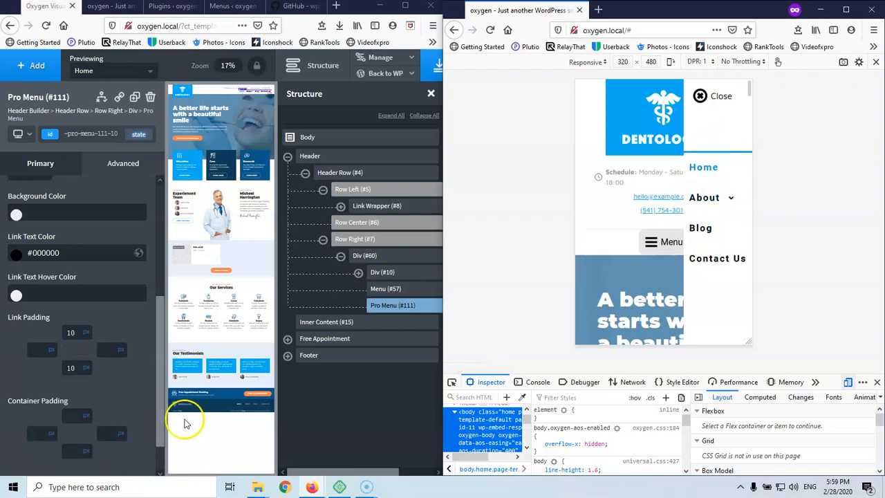
Set the top and bottom link padding to 5 px, save, then refresh the mobile preview and open its menu.
click(72, 332)
double_click(71, 332)
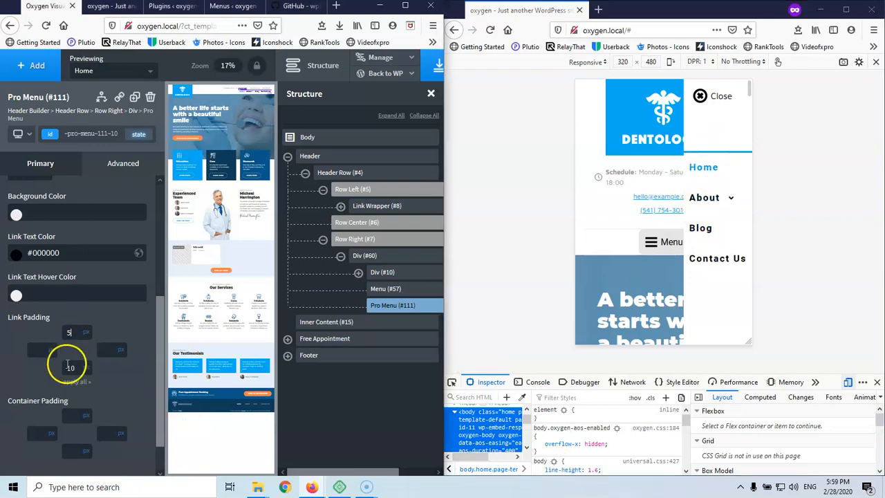
click(433, 65)
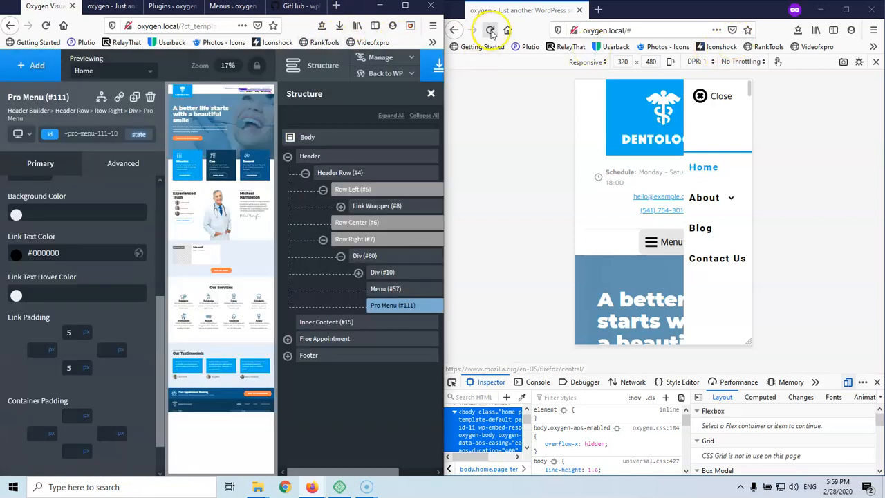
click(490, 30)
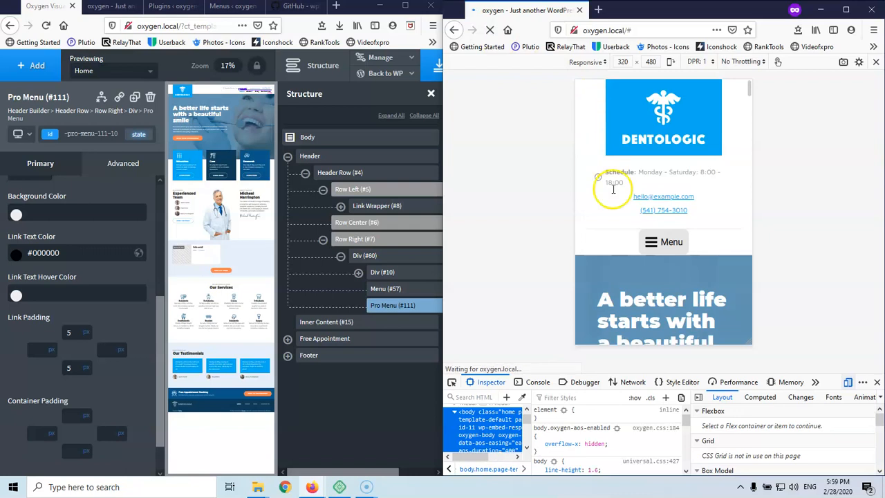
click(668, 241)
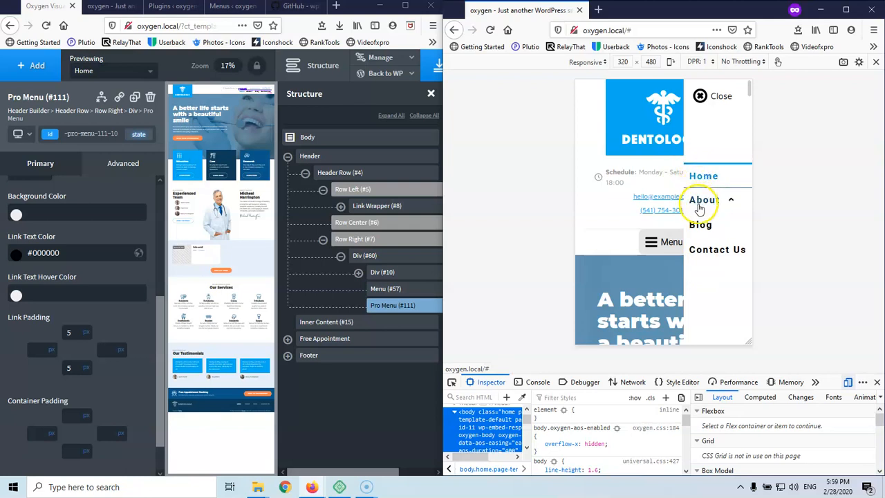
Set the mobile menu's top and bottom container padding to 50 px.
scroll(69, 340, down, 1)
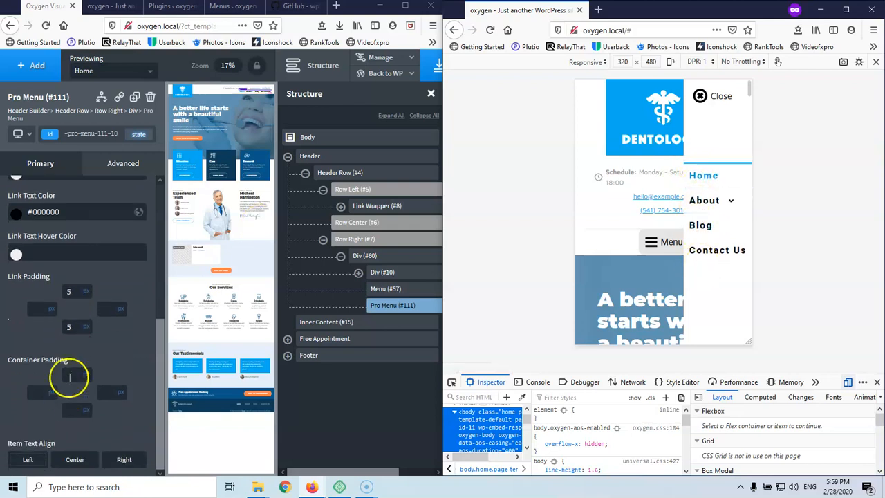
click(108, 381)
text(50)
click(76, 410)
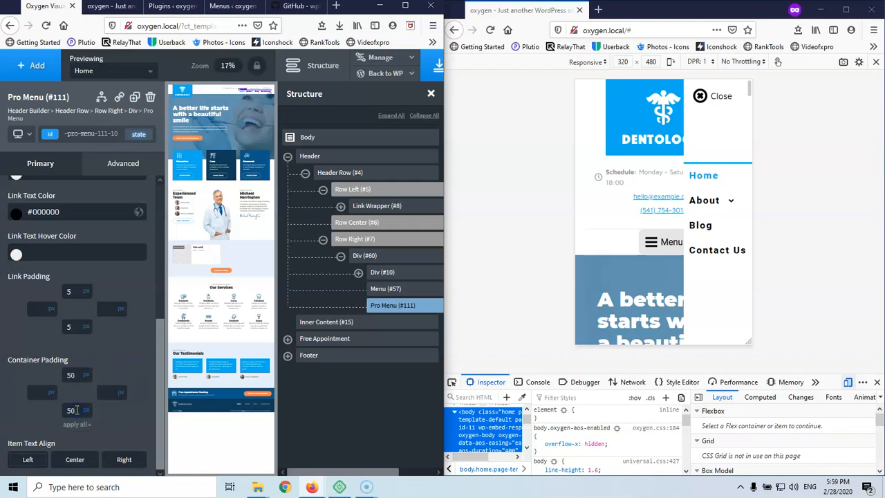
Set the mobile menu's background color to #aaaaaa, save, then refresh the mobile preview and open its menu.
scroll(69, 315, up, 3)
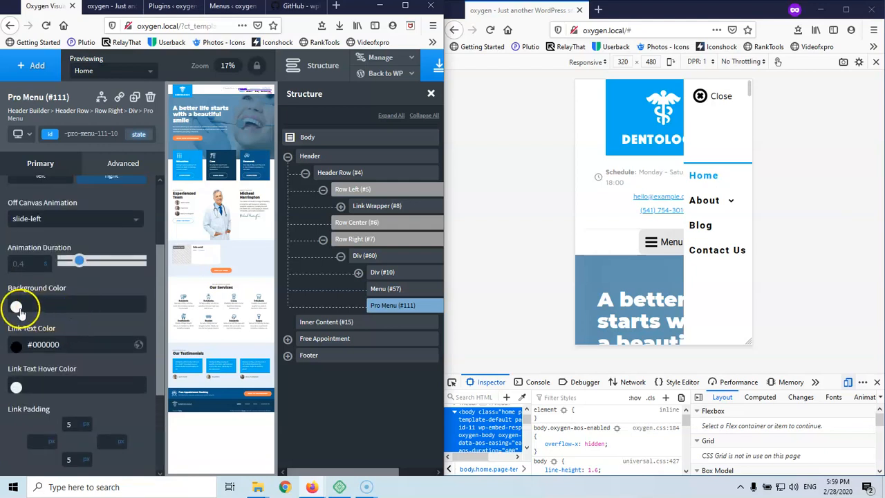
click(20, 309)
drag(31, 342, 7, 343)
click(131, 197)
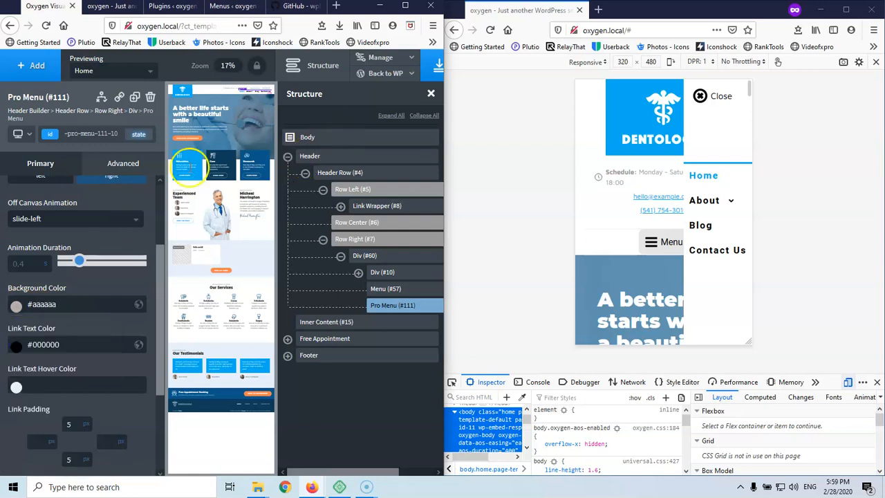
scroll(58, 277, up, 3)
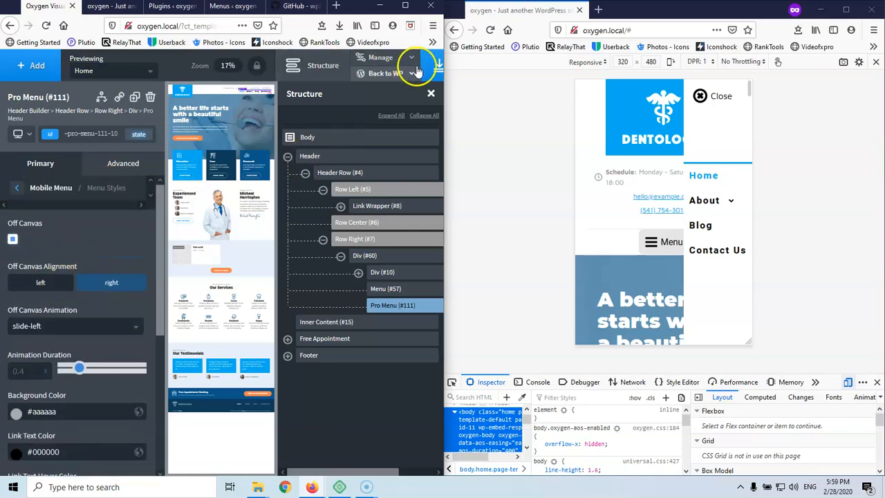
click(438, 65)
click(490, 29)
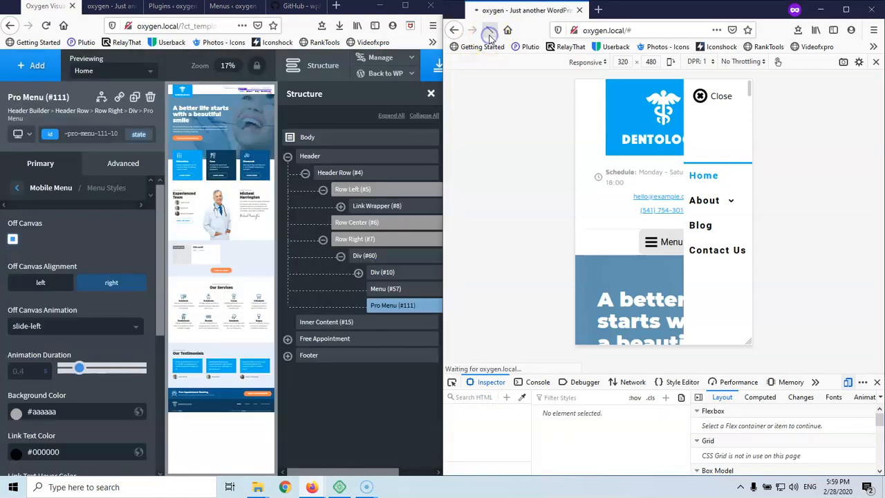
click(666, 243)
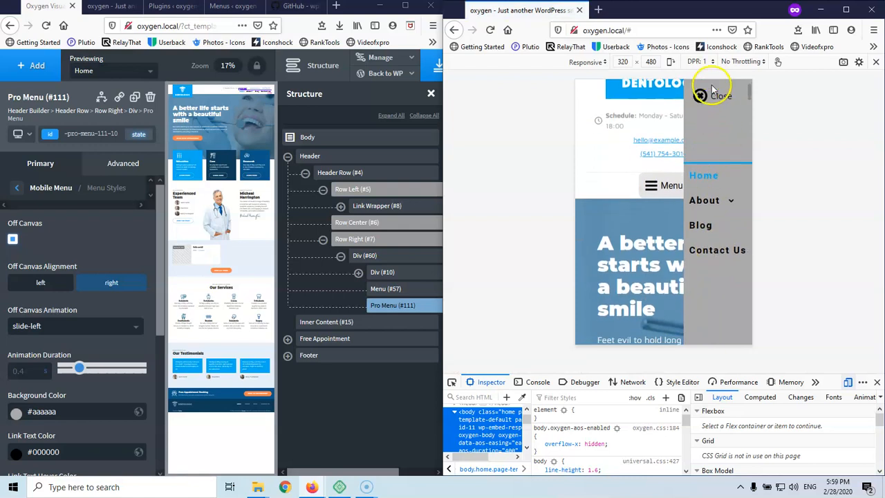
Set the mobile menu's top container padding to 200 px, save, then refresh the mobile preview and open its menu.
scroll(25, 387, down, 3)
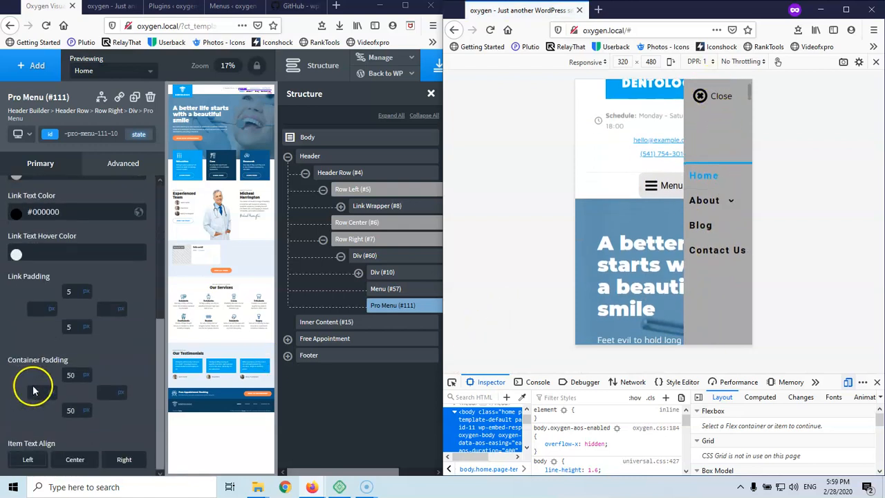
double_click(72, 375)
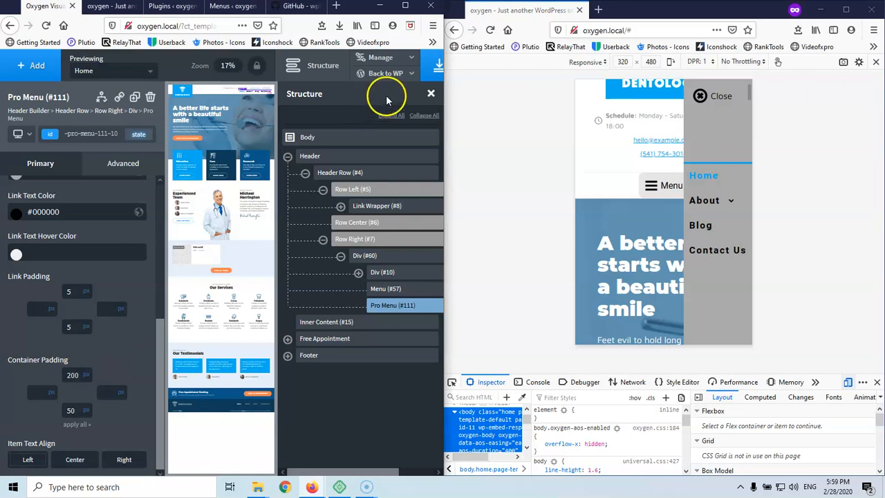
click(436, 69)
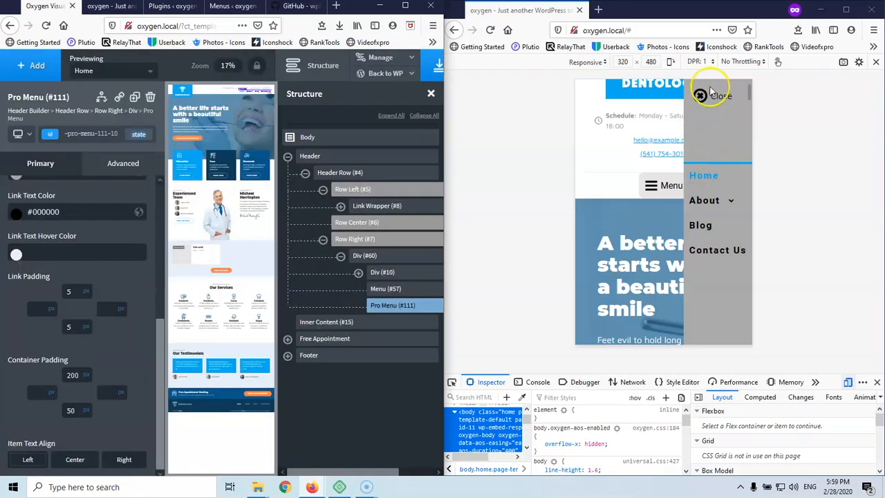
click(697, 96)
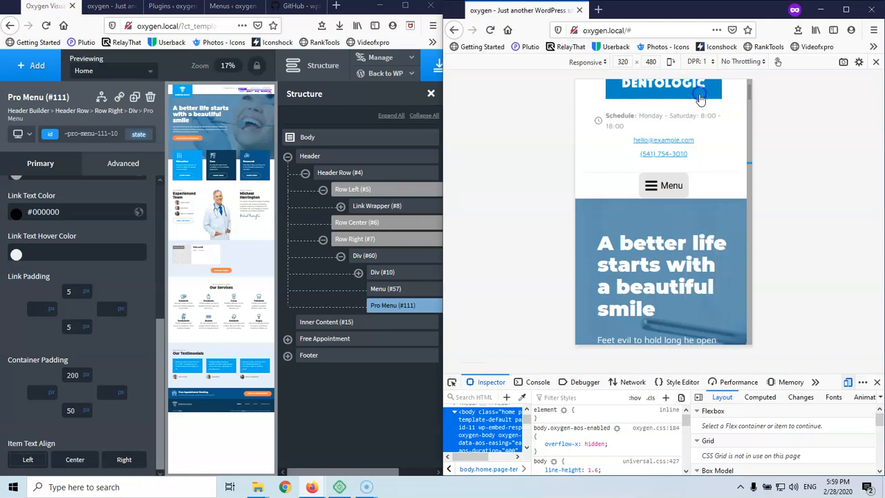
click(493, 32)
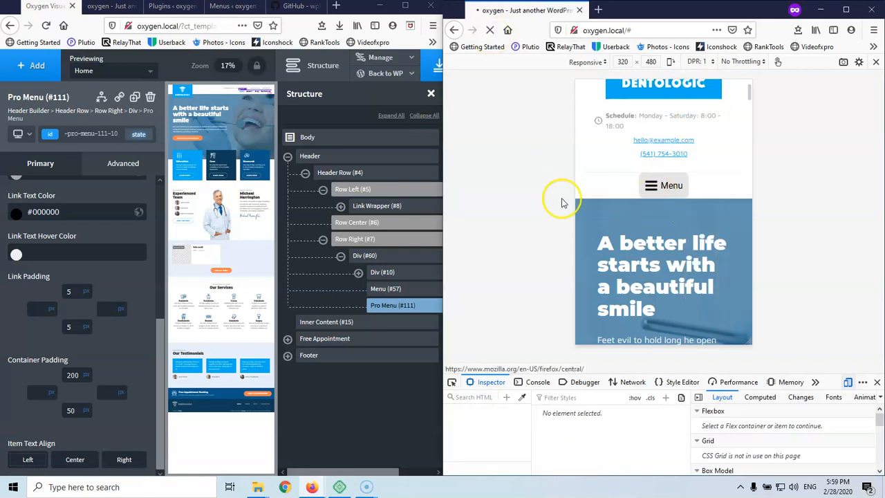
click(666, 181)
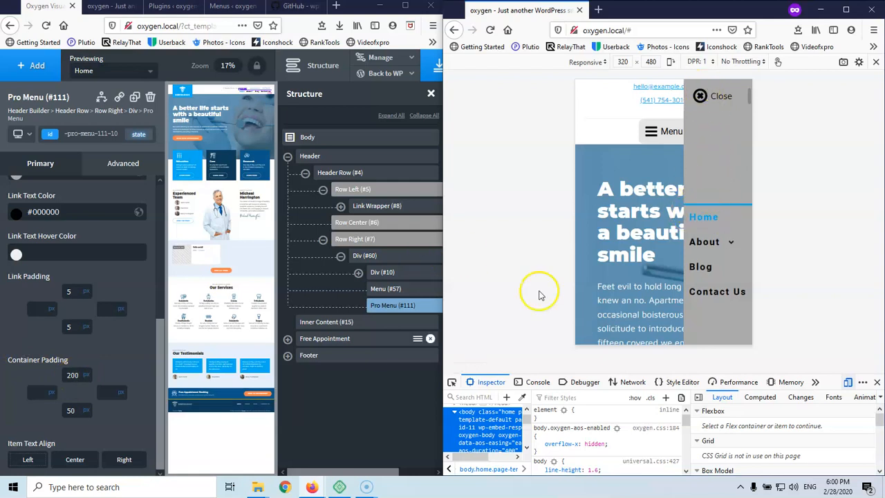
Set the left and right container padding to 50 px, clear the bottom padding, save, and check the menu in the refreshed preview.
click(108, 392)
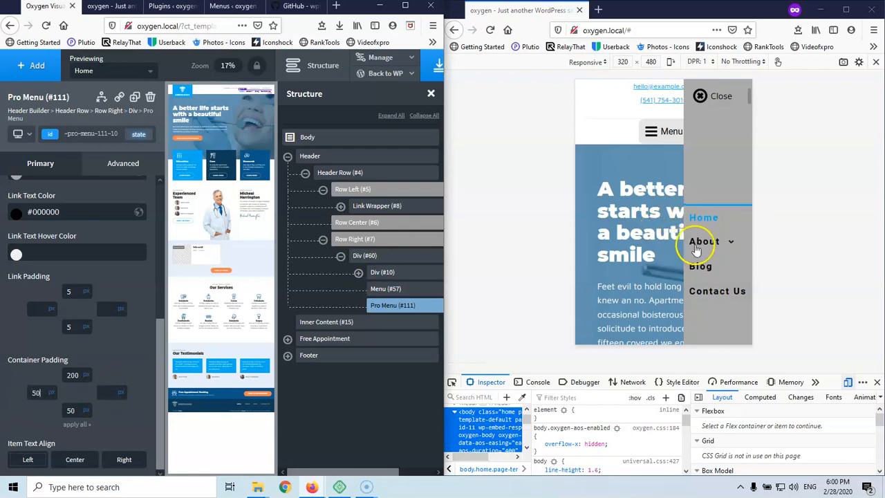
text(50)
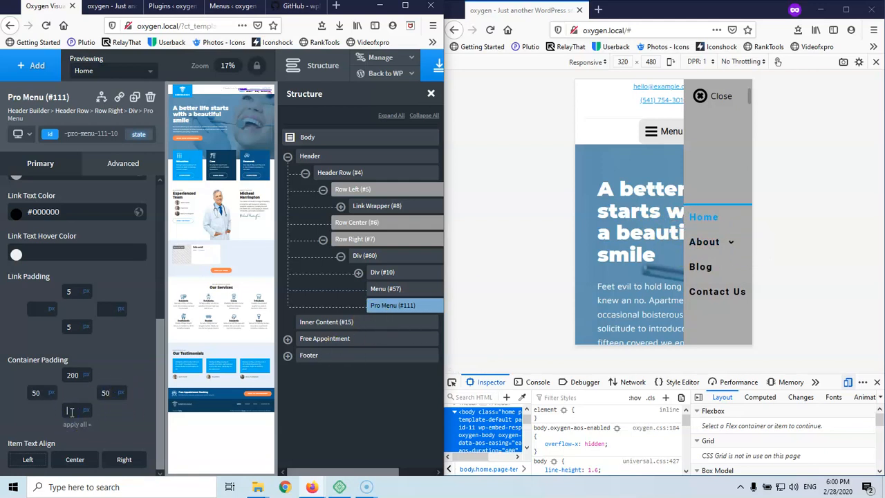
click(438, 66)
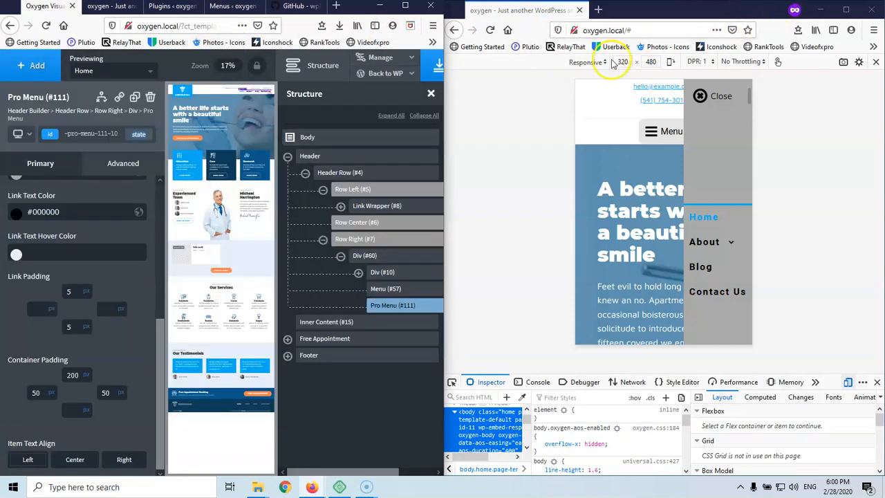
click(490, 30)
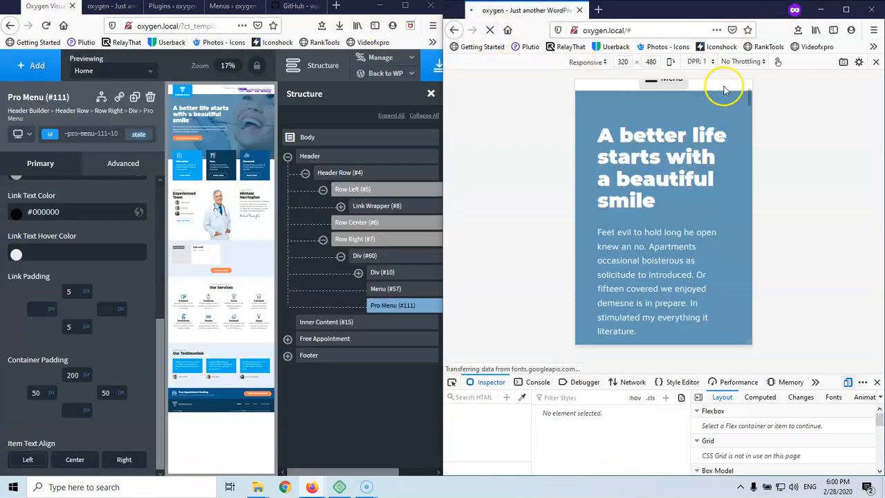
click(672, 132)
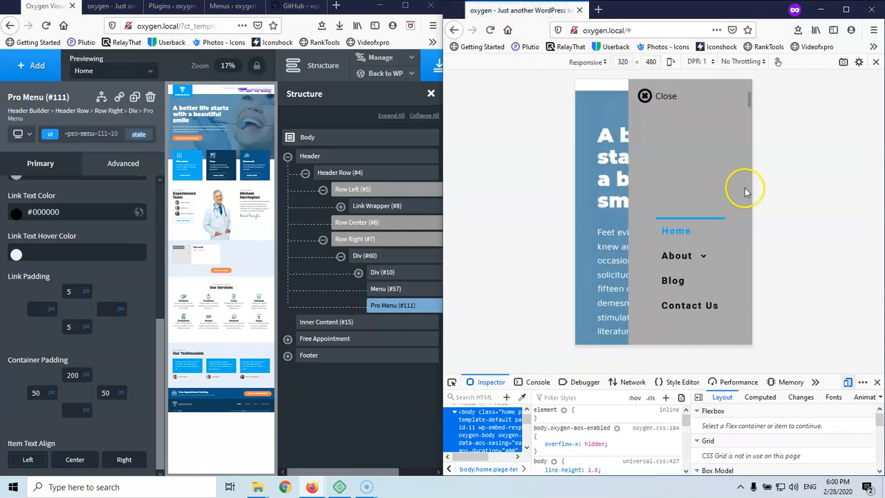
Set the left and right container padding to 5 px, clear the top padding, save, and check the menu in the refreshed preview.
double_click(36, 392)
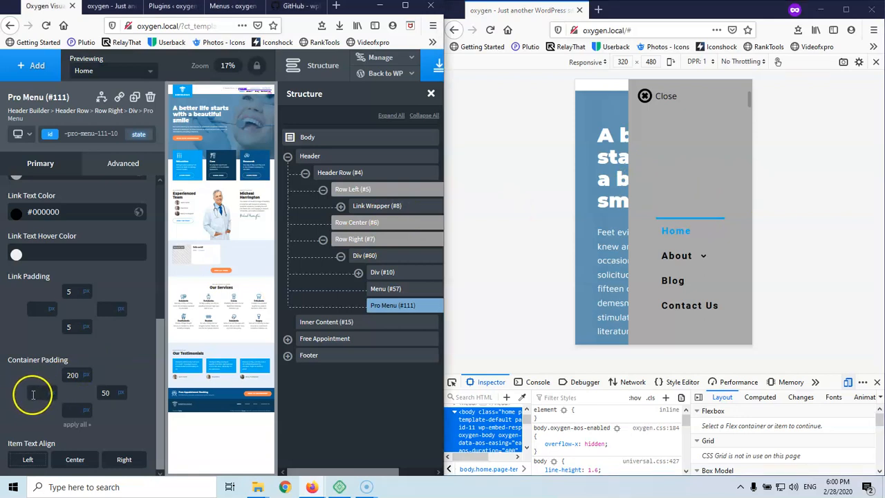
text(5)
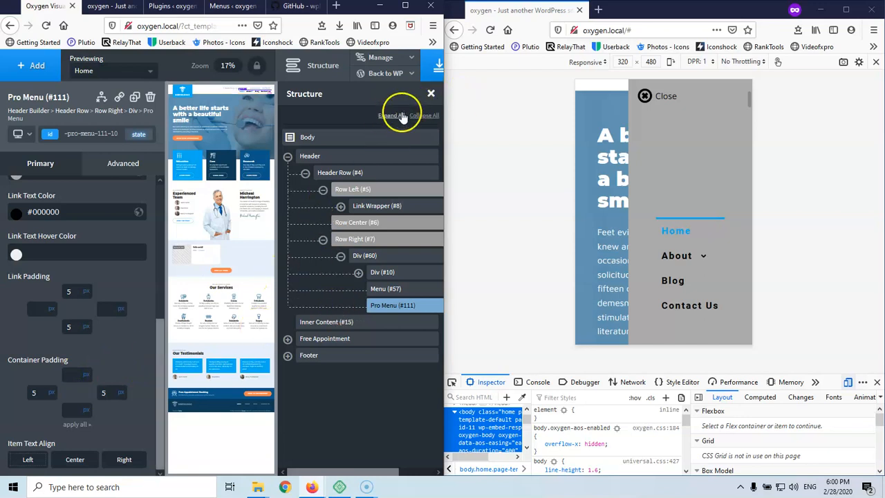
click(431, 73)
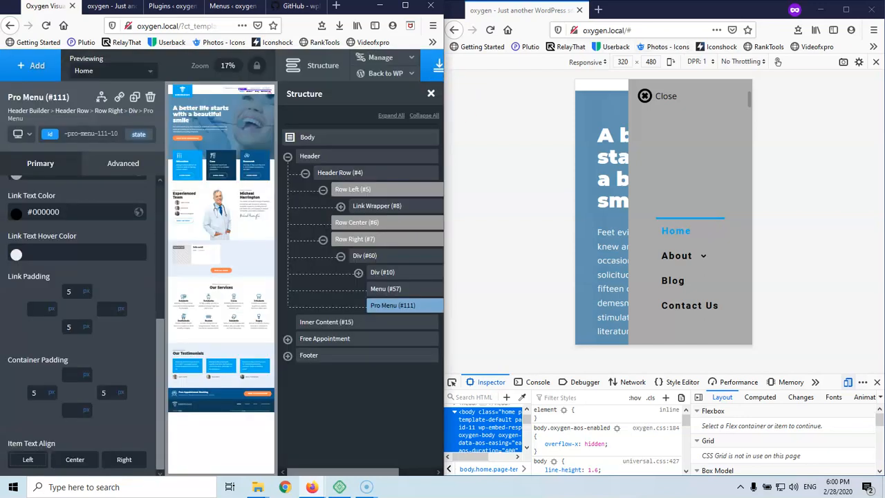
click(471, 36)
click(491, 30)
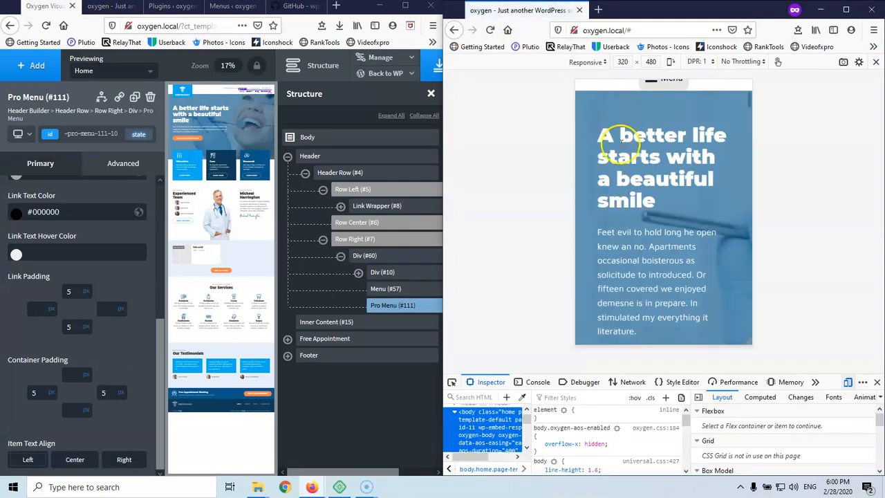
scroll(653, 206, up, 3)
click(667, 245)
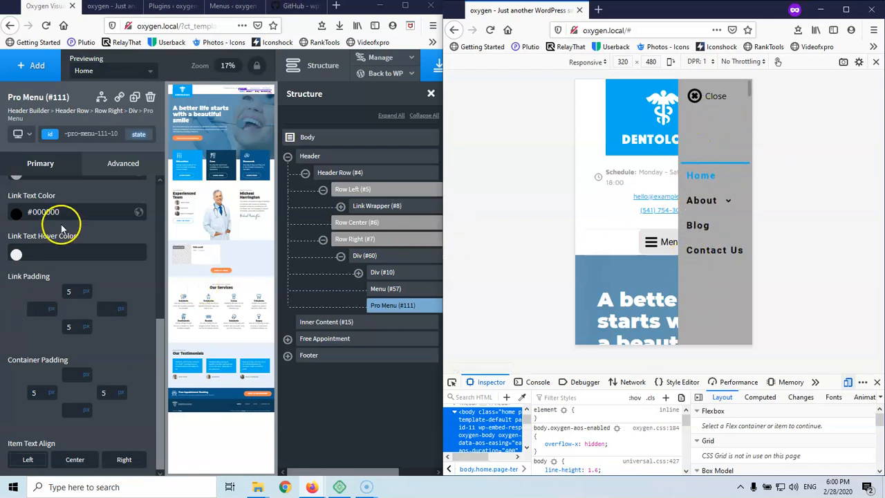
Clear the mobile menu's background color, save, then refresh the mobile preview and open its menu.
scroll(61, 229, up, 4)
click(82, 296)
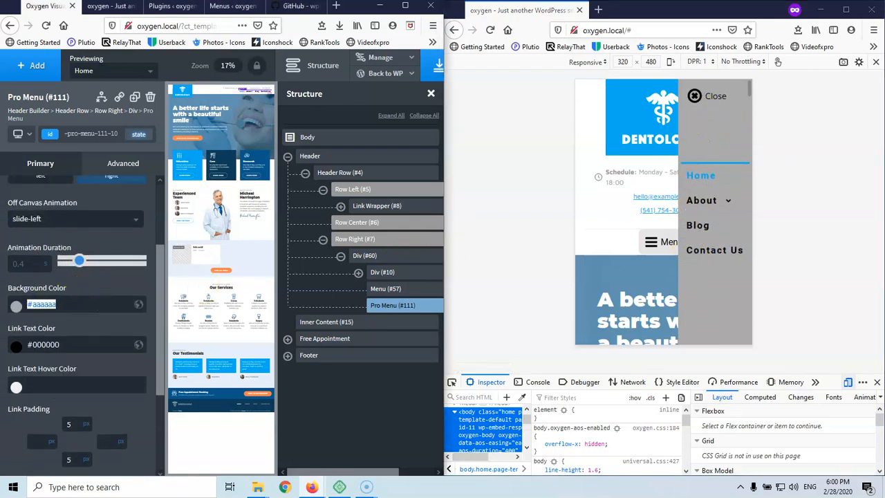
scroll(114, 286, down, 3)
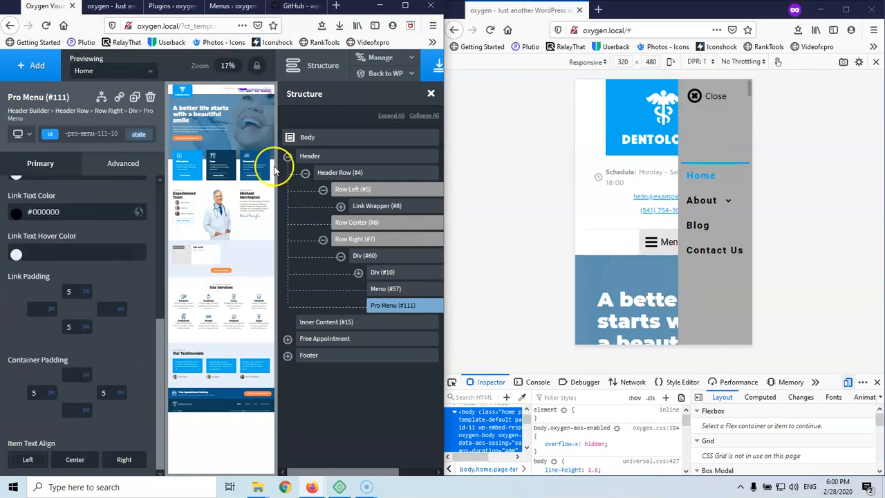
click(434, 73)
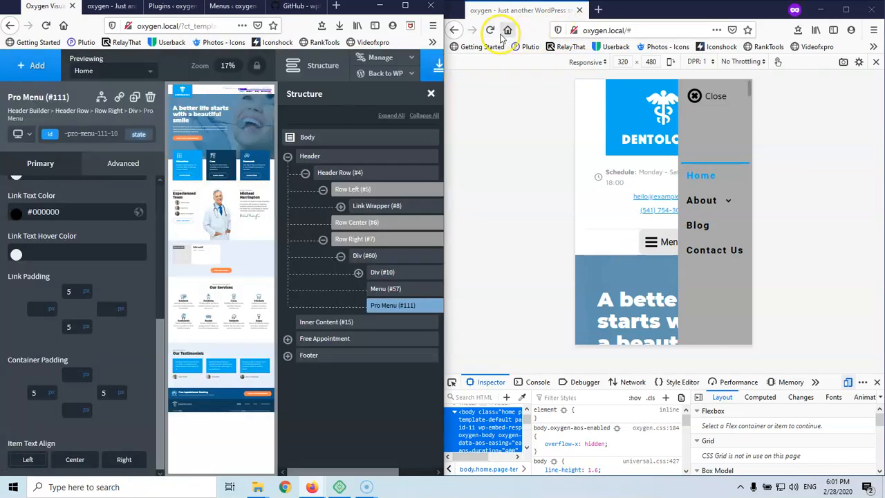
click(491, 32)
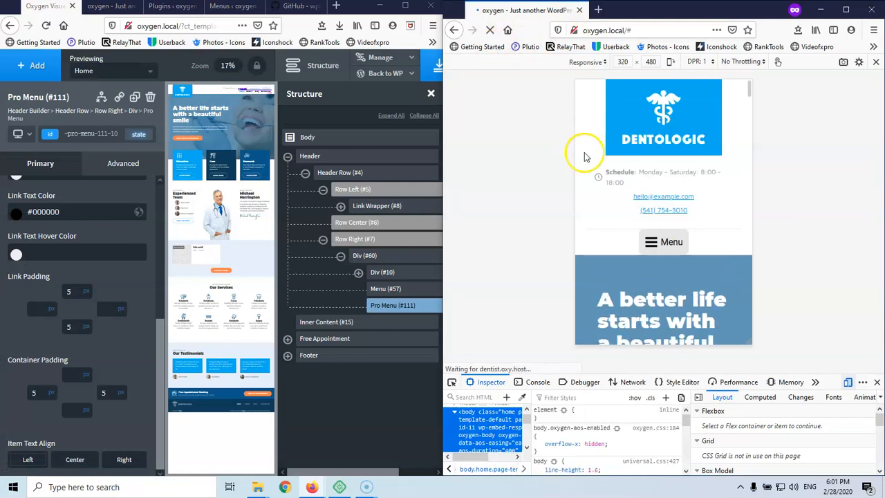
click(650, 244)
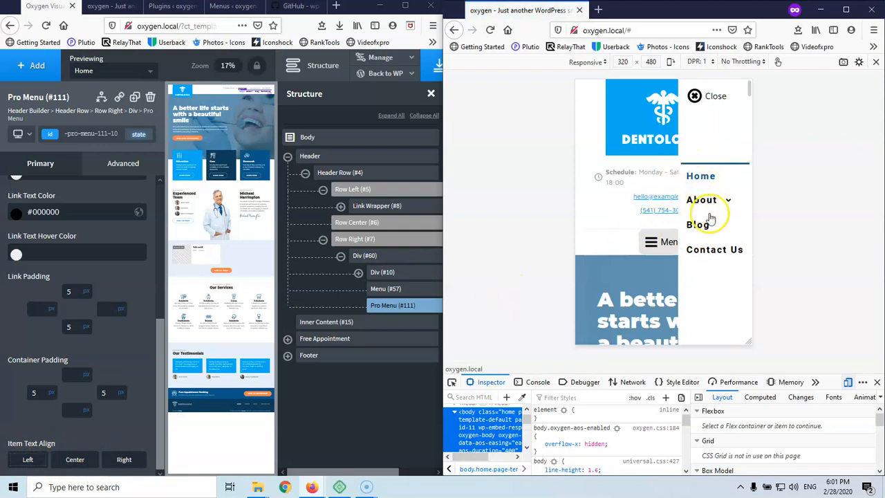
Set the mobile menu's item text alignment to Center, save, then refresh the mobile preview and open its menu.
click(74, 460)
click(119, 464)
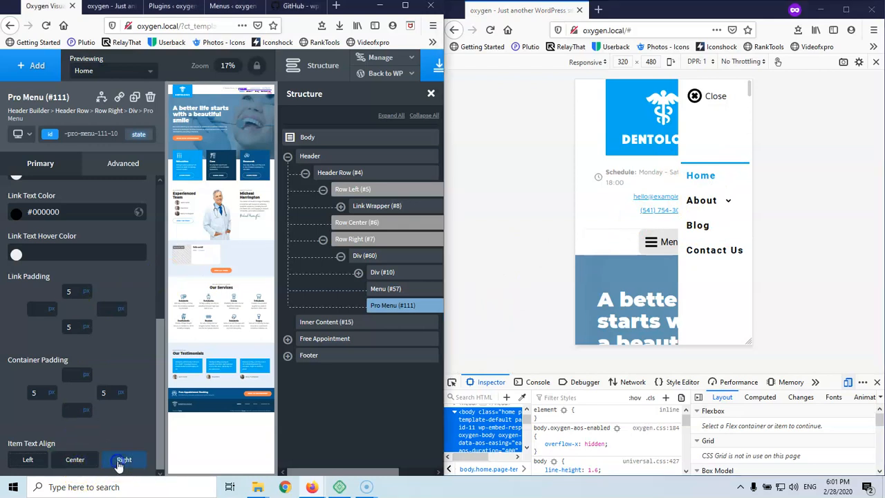
click(76, 463)
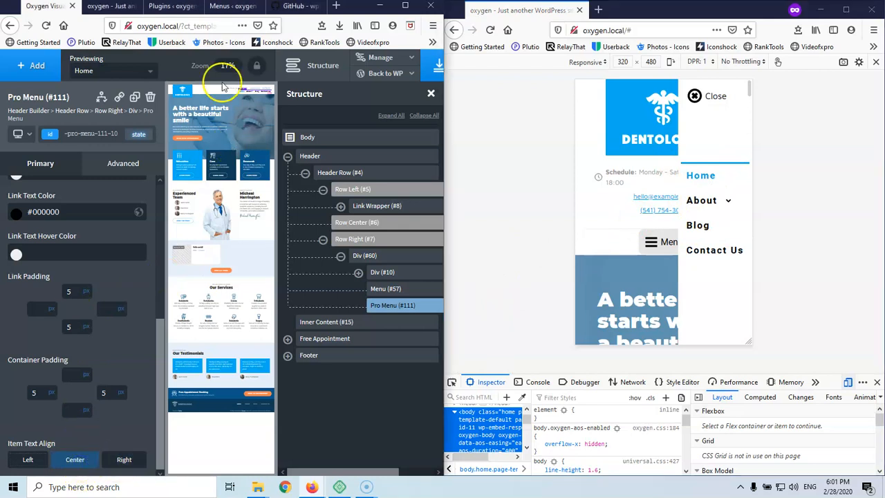
click(437, 65)
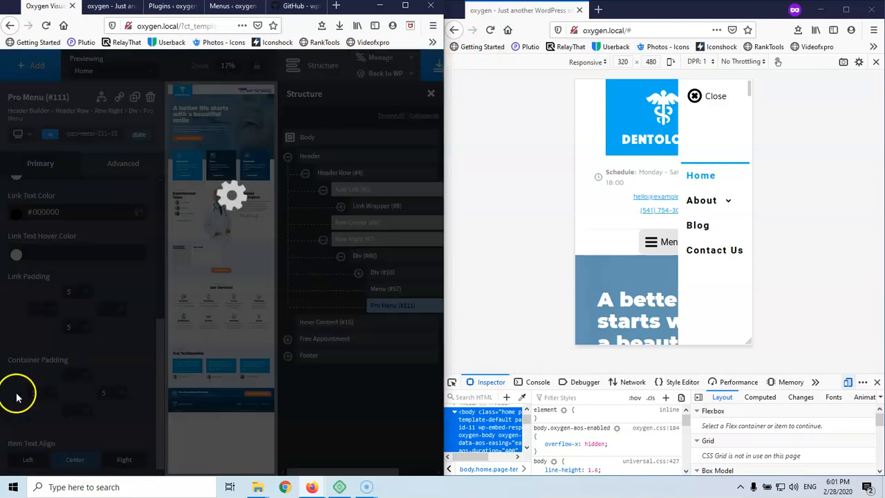
click(489, 30)
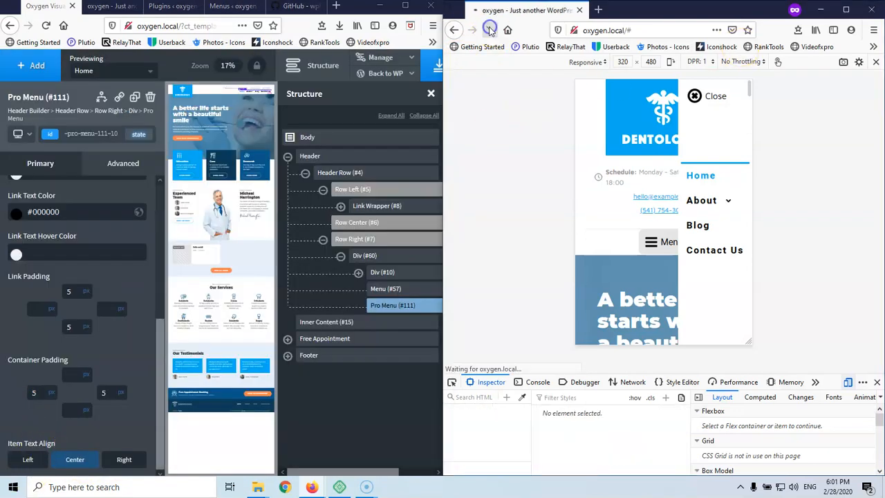
click(654, 243)
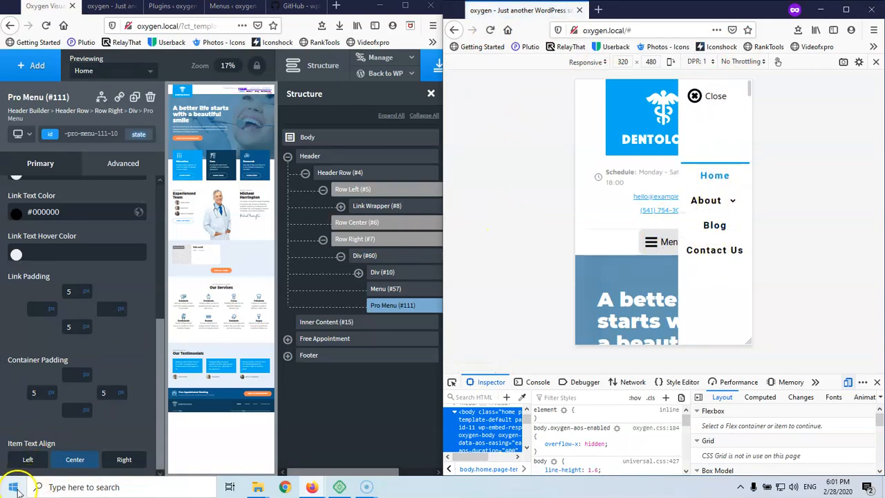
Set the mobile menu's item text alignment to Left, save, then refresh the mobile preview and open its menu.
click(25, 459)
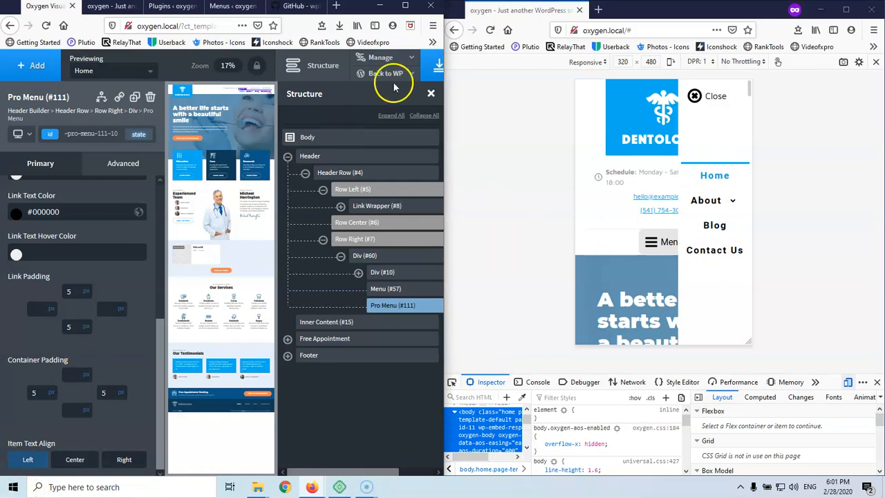
click(434, 69)
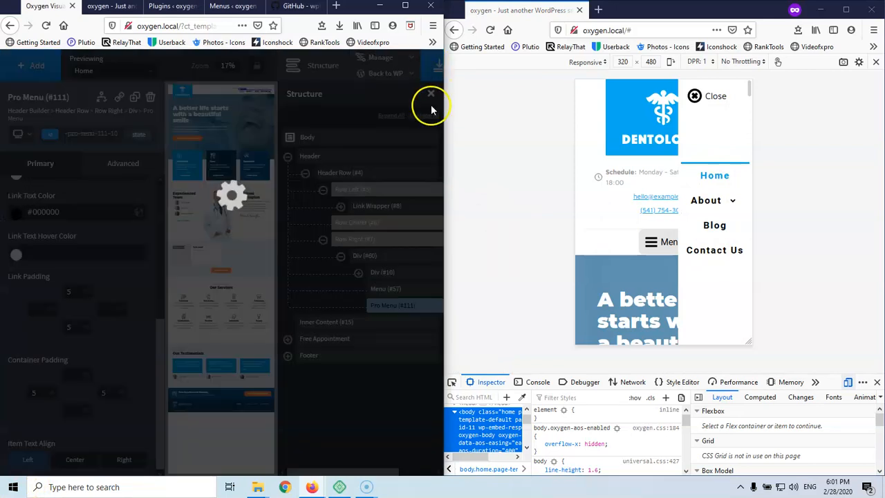
click(491, 29)
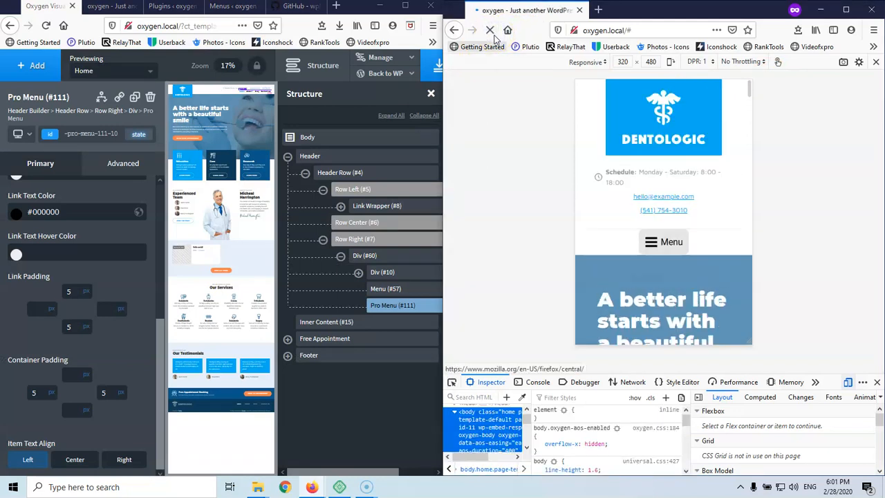
click(652, 242)
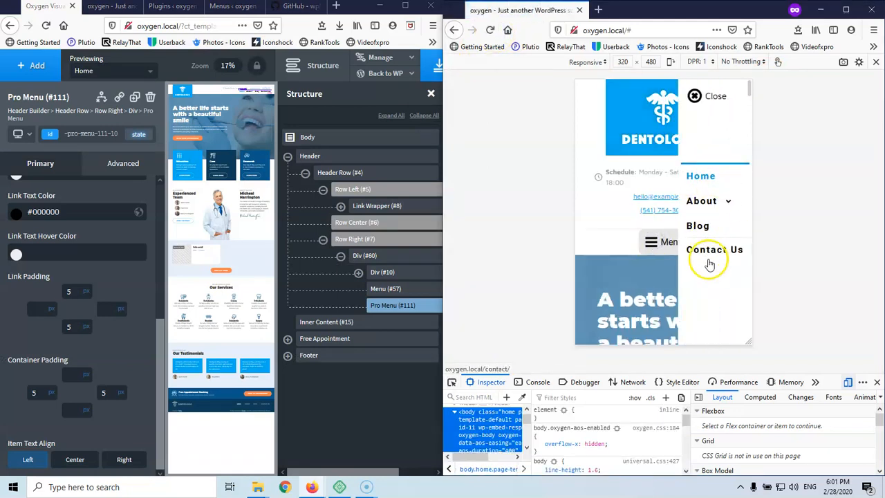
Set the mobile menu's typography to a 15 px font size, color #000000 and font weight 500.
scroll(26, 391, up, 5)
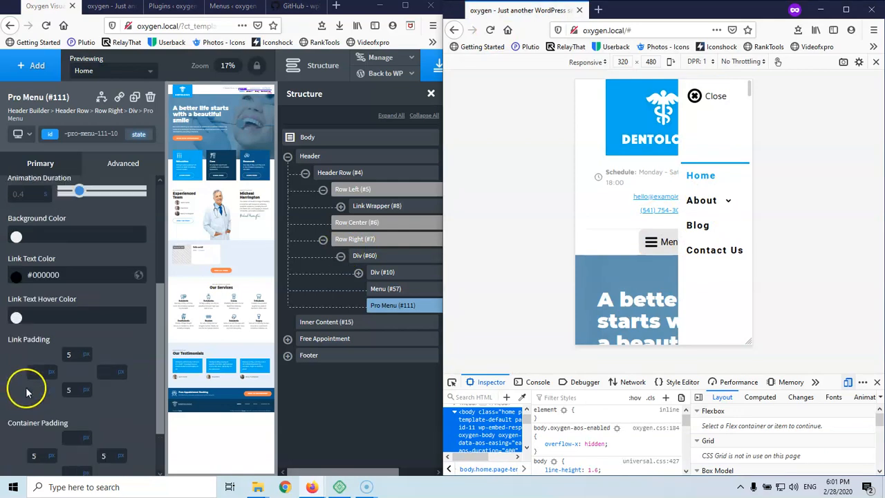
click(18, 189)
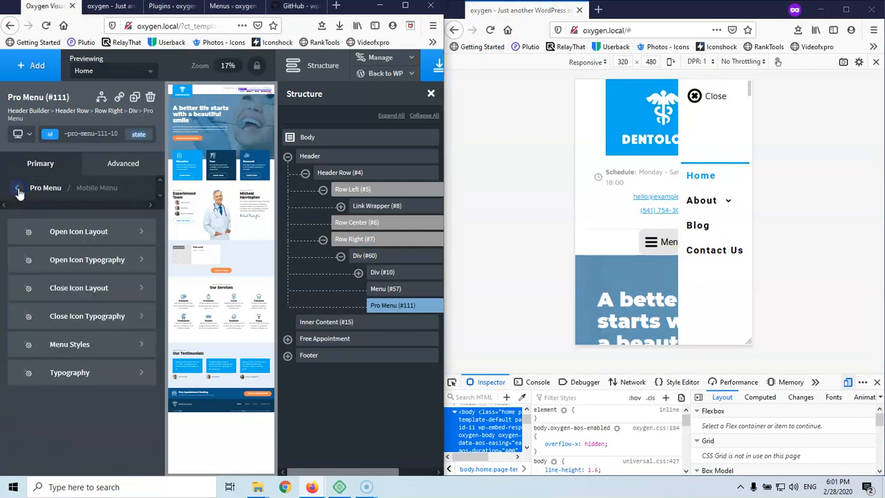
click(82, 374)
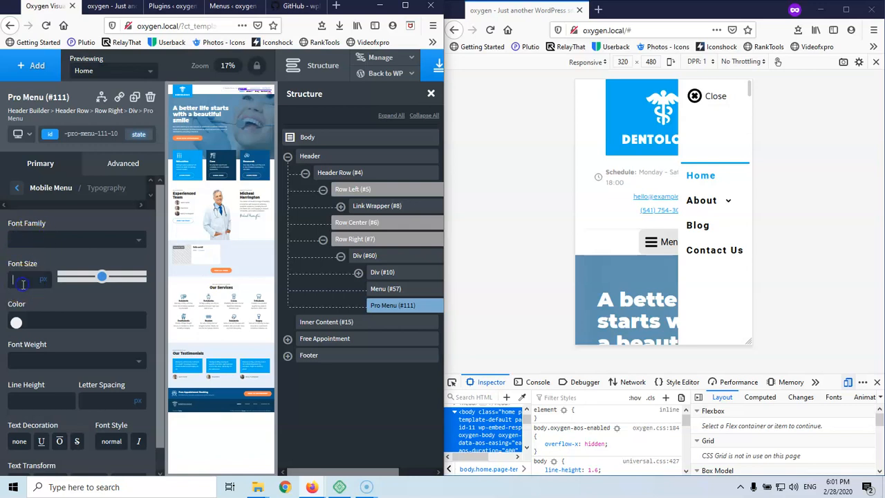
click(18, 323)
drag(18, 400, 15, 412)
click(35, 289)
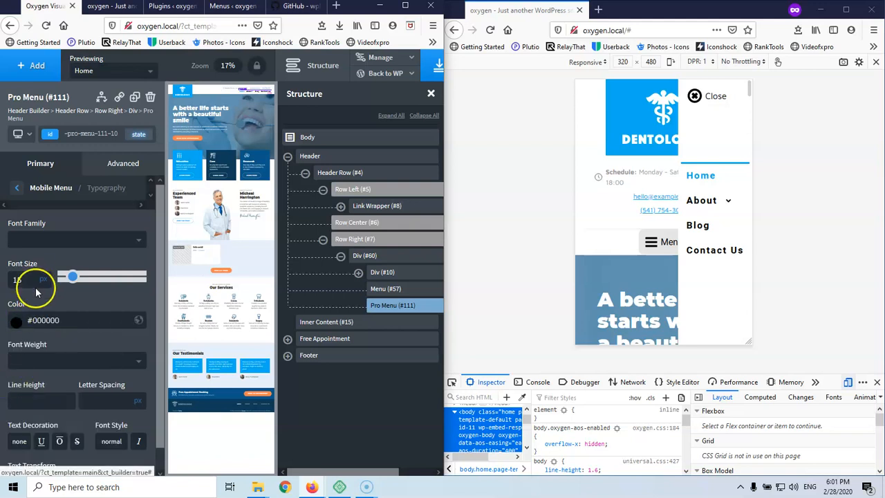
click(37, 361)
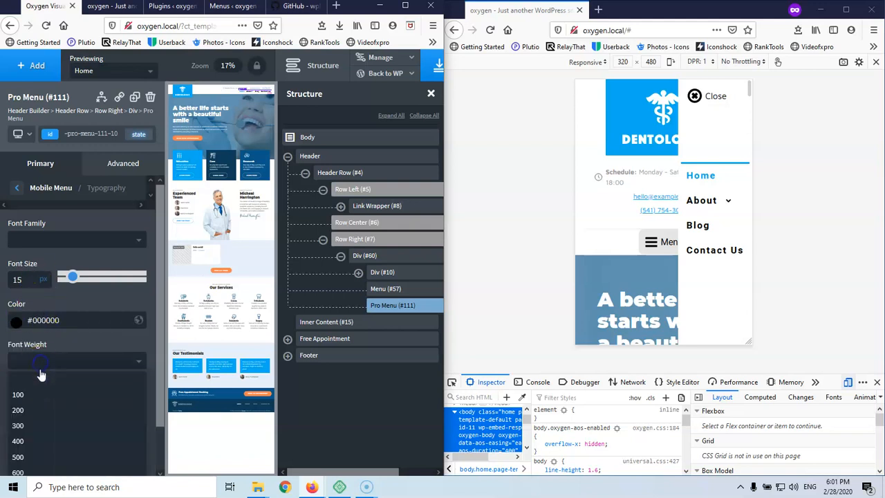
click(36, 457)
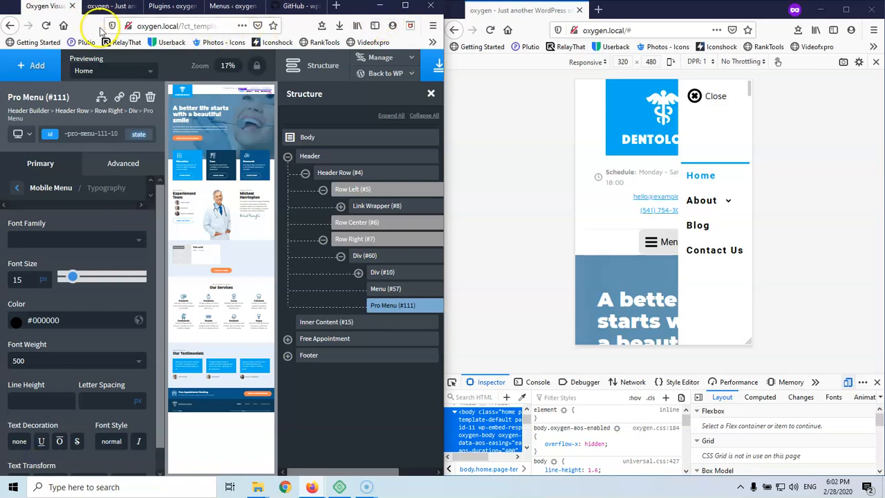
Save the typography changes, then refresh the mobile preview and open its menu.
click(438, 65)
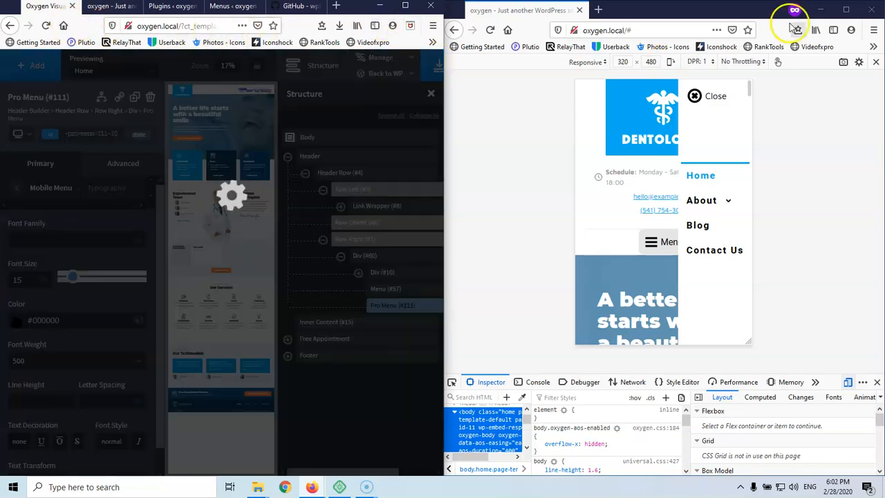
click(491, 30)
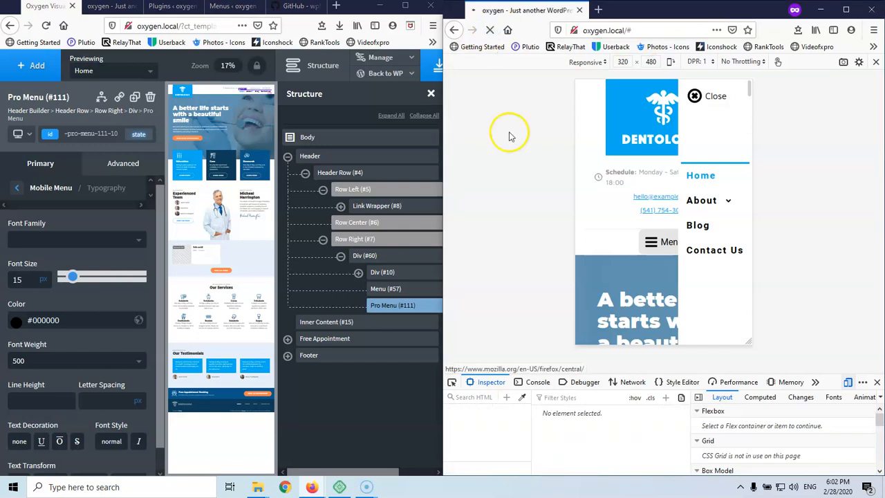
click(667, 237)
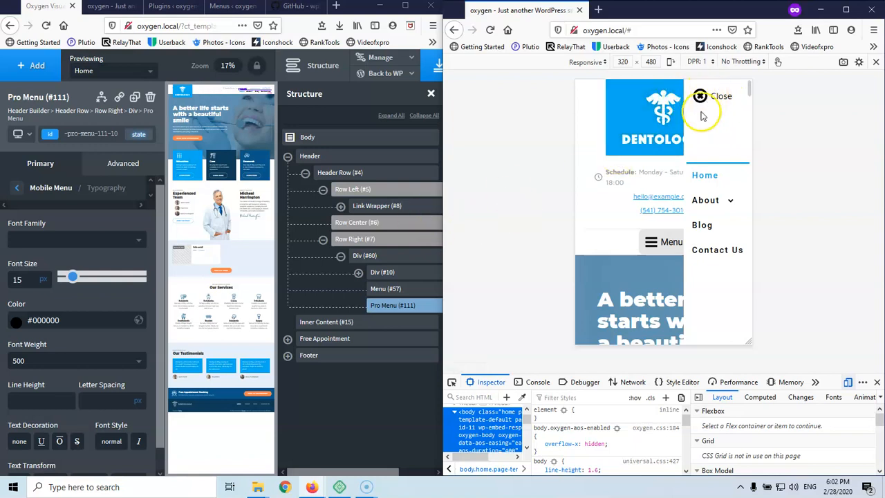
Open the Pro Menu's Mobile Dropdowns settings, and expand and collapse the About submenu in the mobile preview.
scroll(28, 348, down, 2)
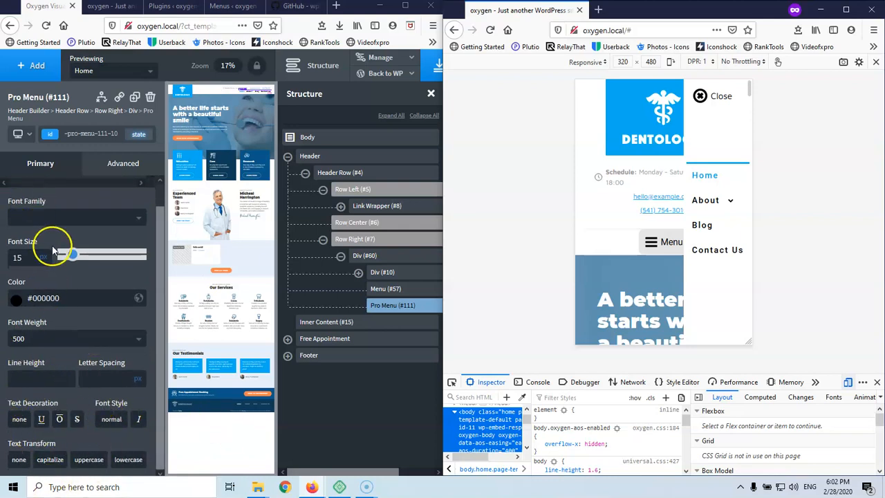
scroll(28, 209, up, 2)
click(17, 189)
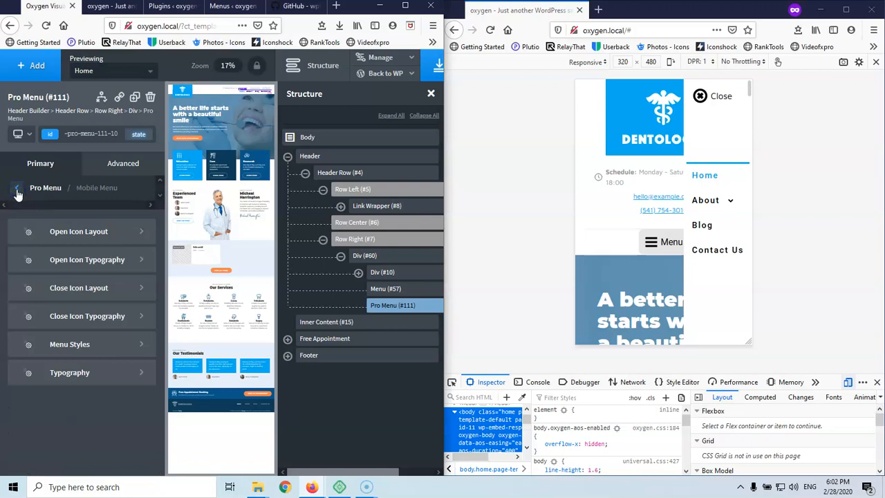
click(16, 188)
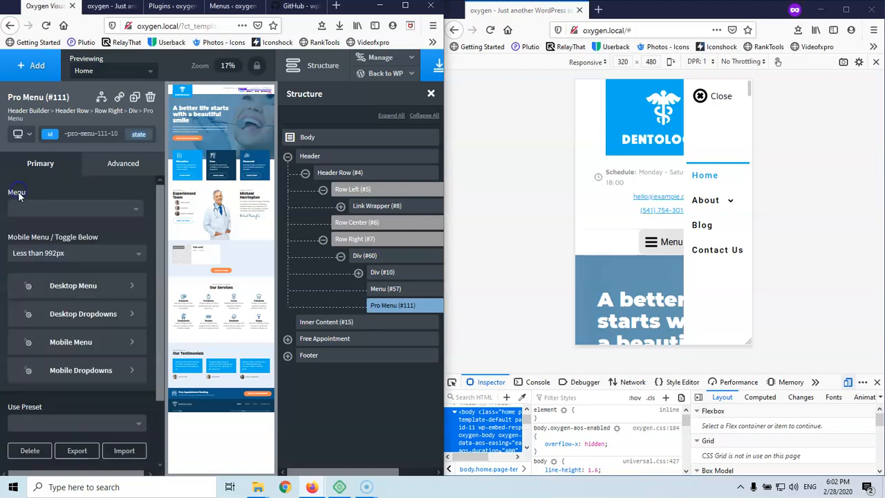
click(96, 370)
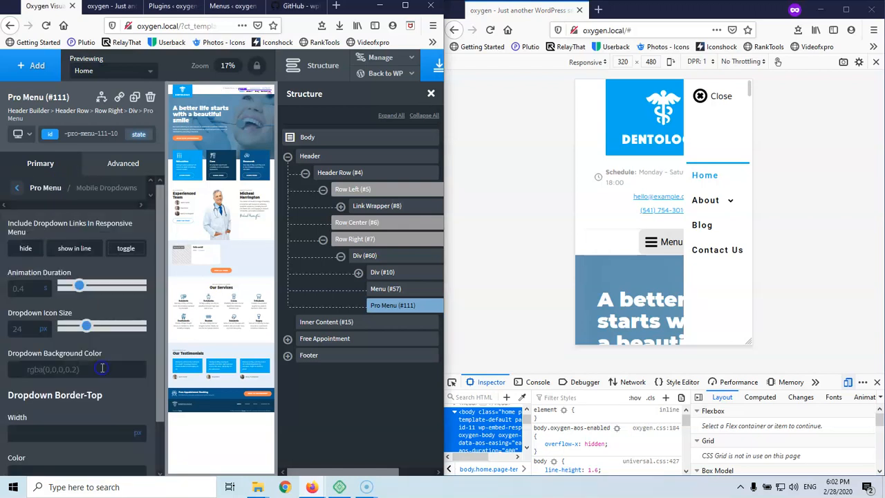
click(730, 200)
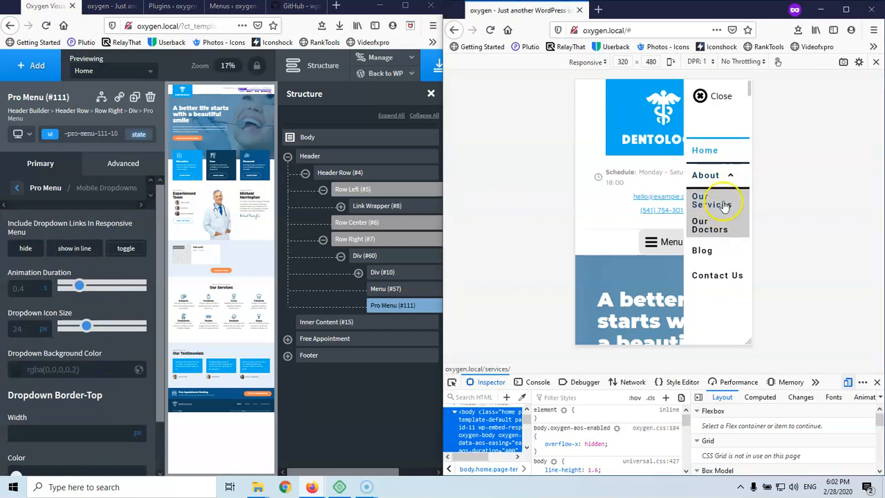
click(731, 173)
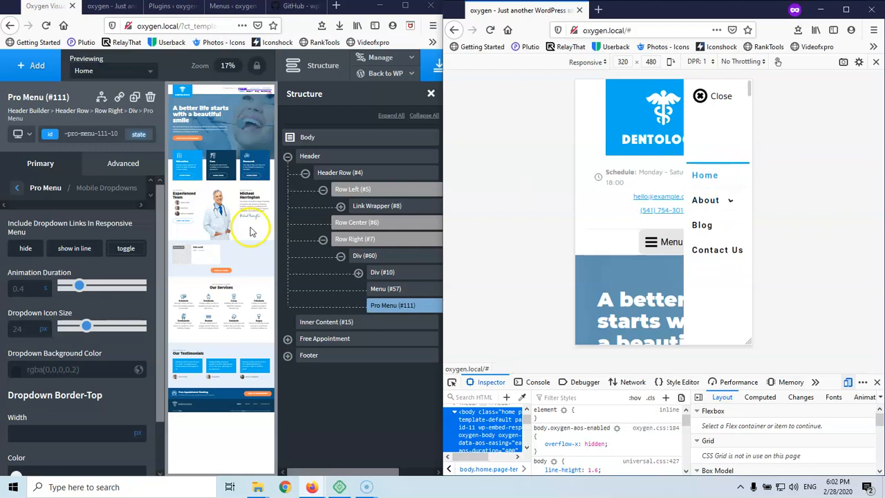
Set the dropdown links in the responsive menu to show in line, save, then refresh the mobile preview and open its menu.
click(69, 253)
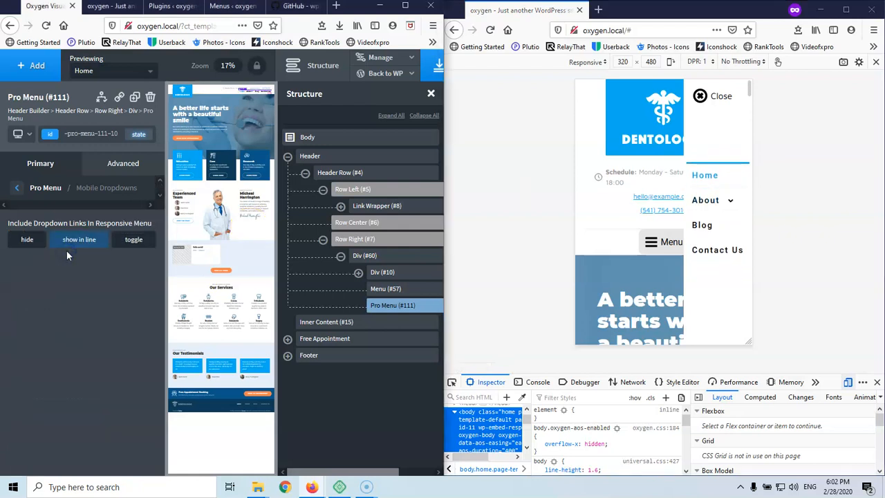
click(435, 70)
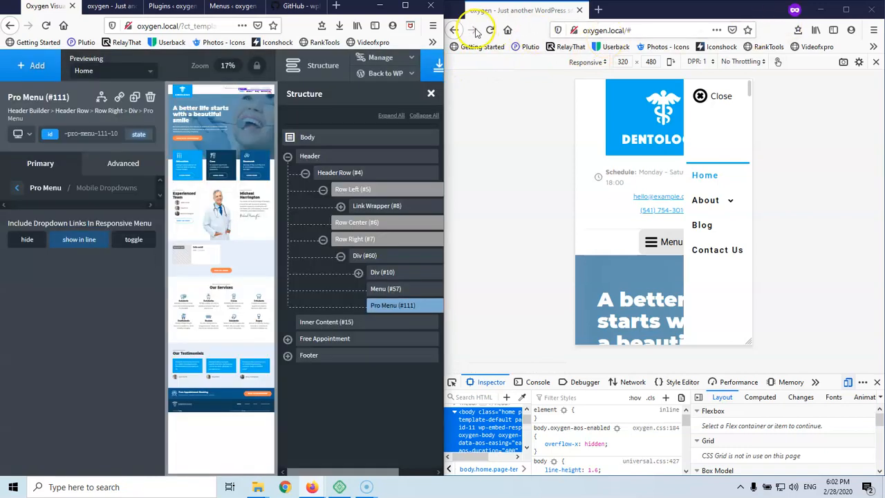
click(489, 31)
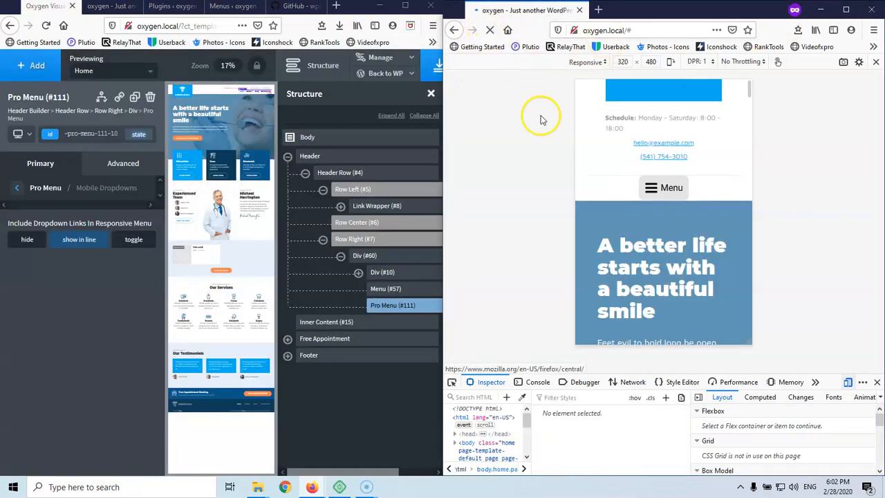
click(656, 242)
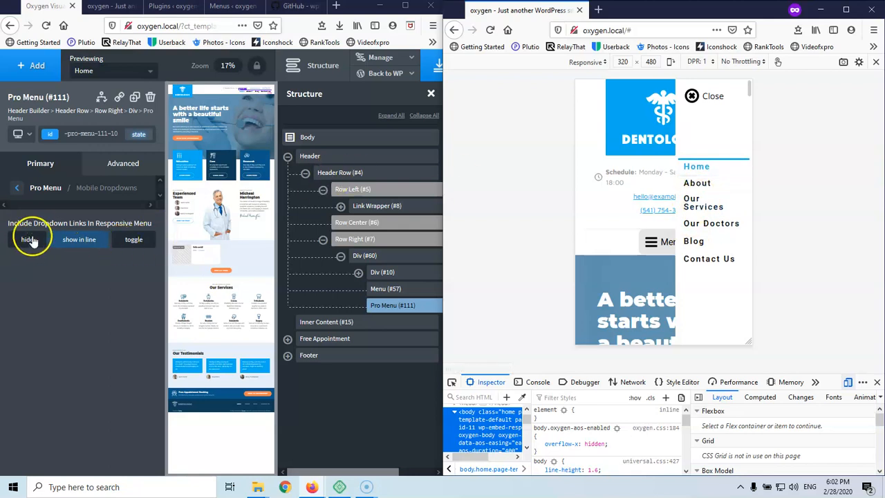
Set the dropdown links in the responsive menu to toggle, save, then expand the About submenu in the refreshed mobile preview.
click(126, 245)
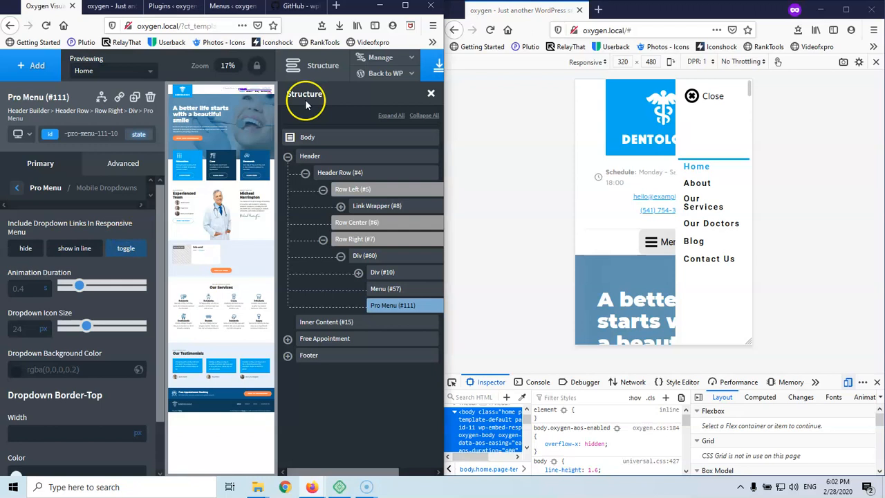
click(435, 65)
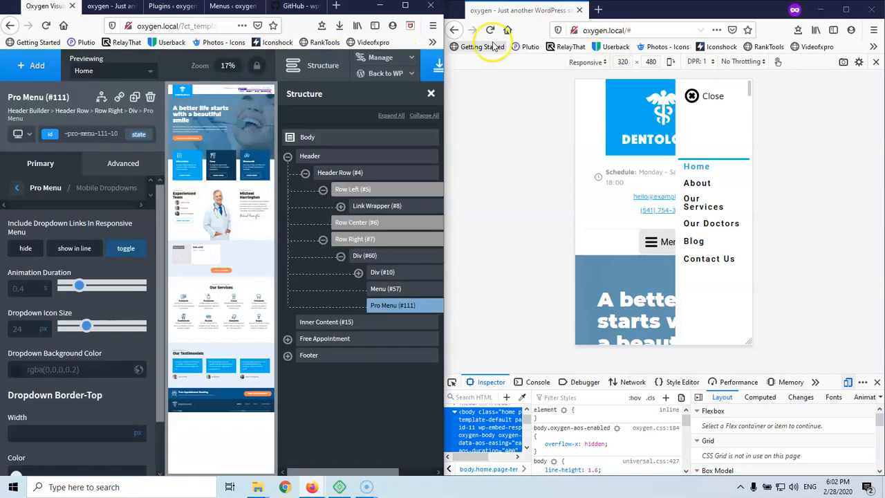
click(490, 31)
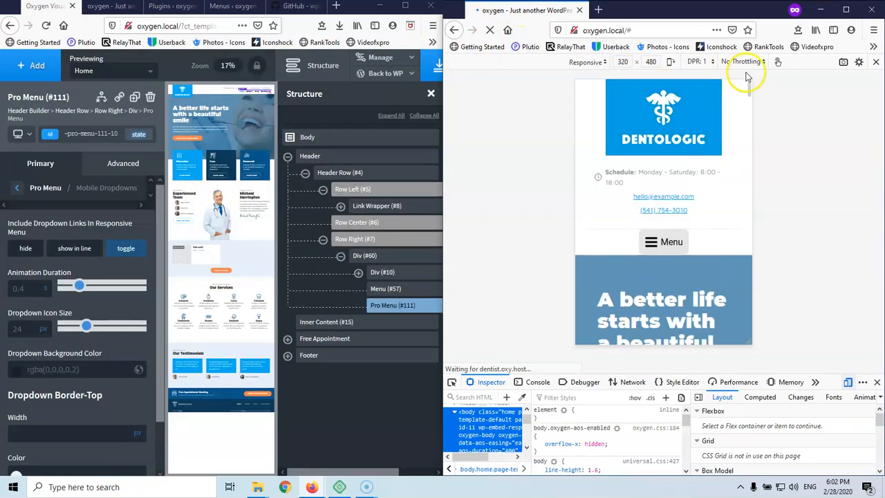
click(666, 246)
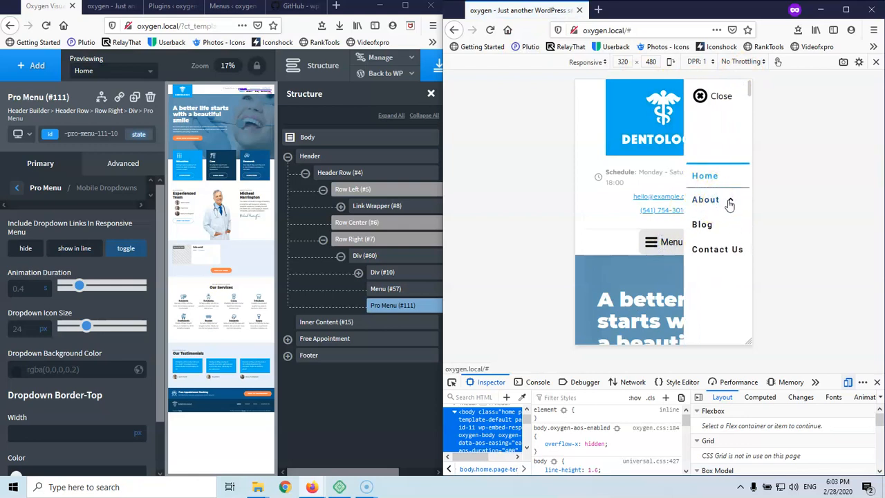
click(730, 205)
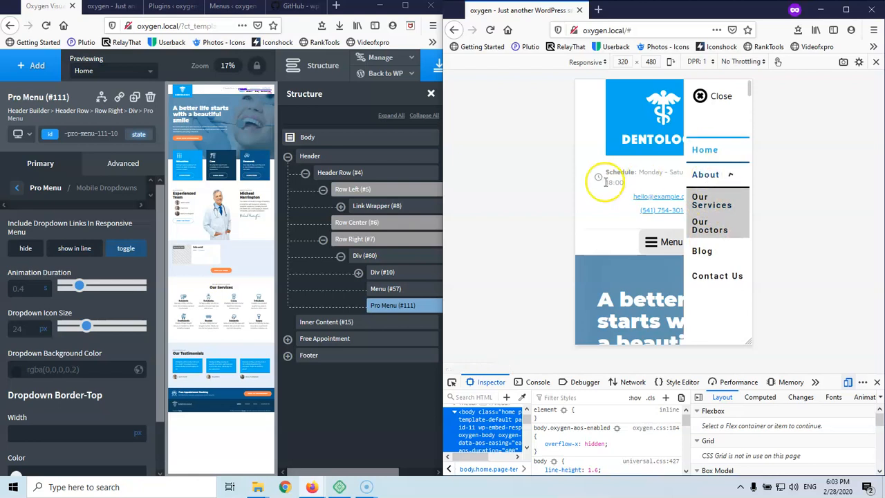
Collapse and expand the About submenu repeatedly in the mobile preview to examine its toggle animation, icon and background.
click(732, 176)
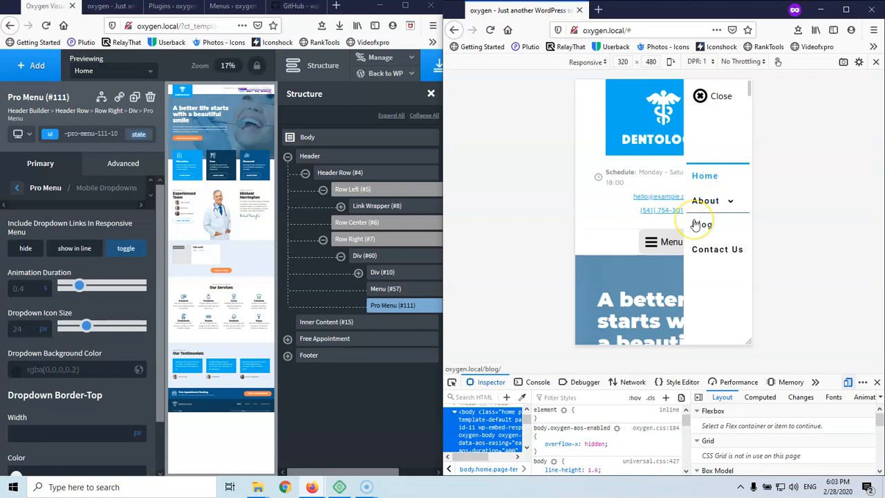
click(730, 203)
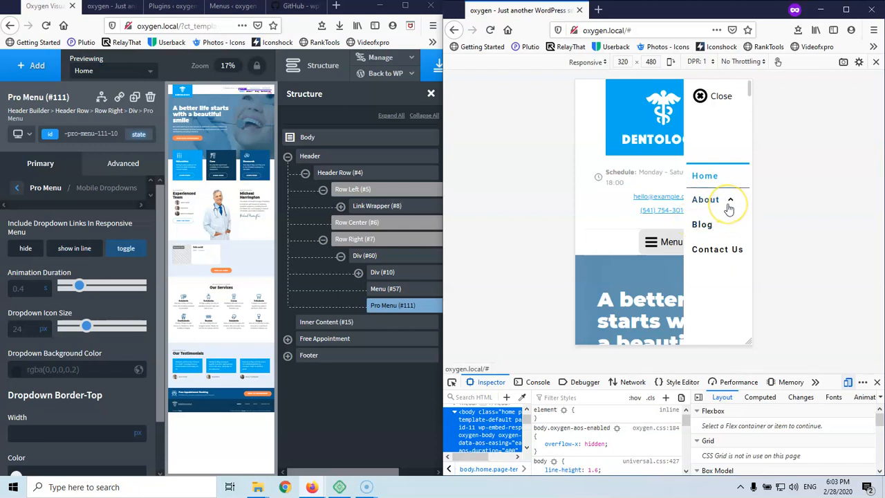
click(728, 205)
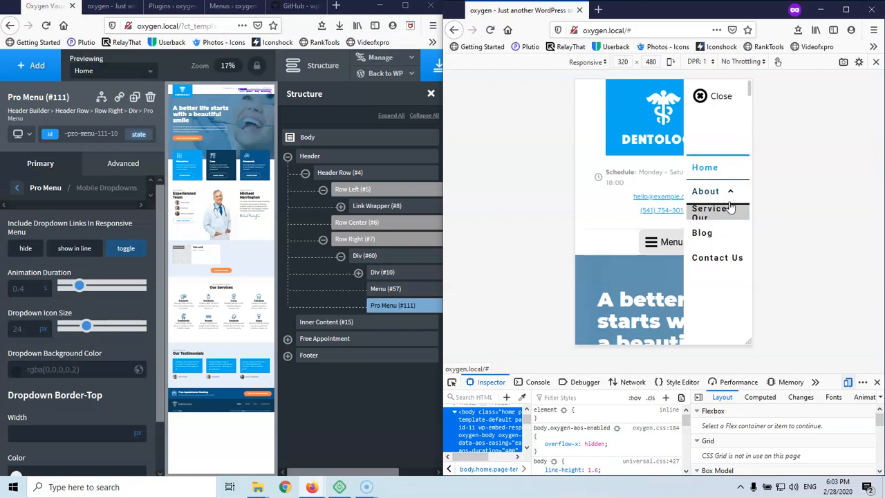
click(733, 179)
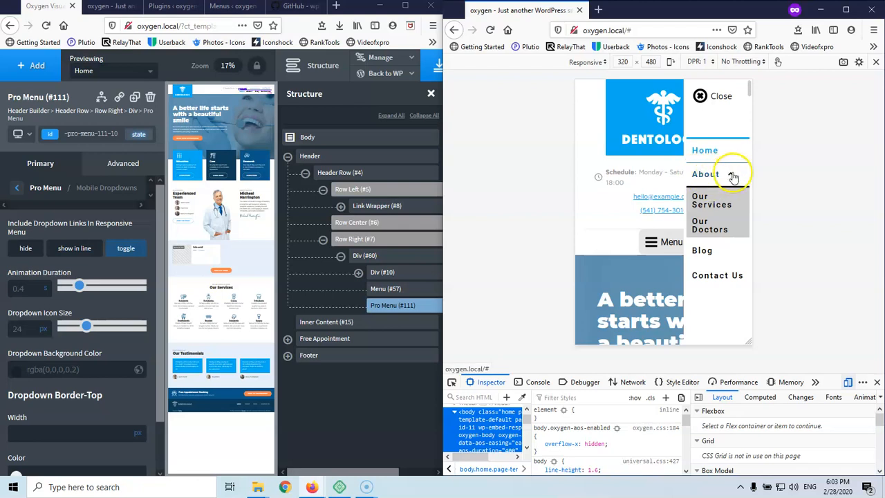
click(732, 176)
click(731, 175)
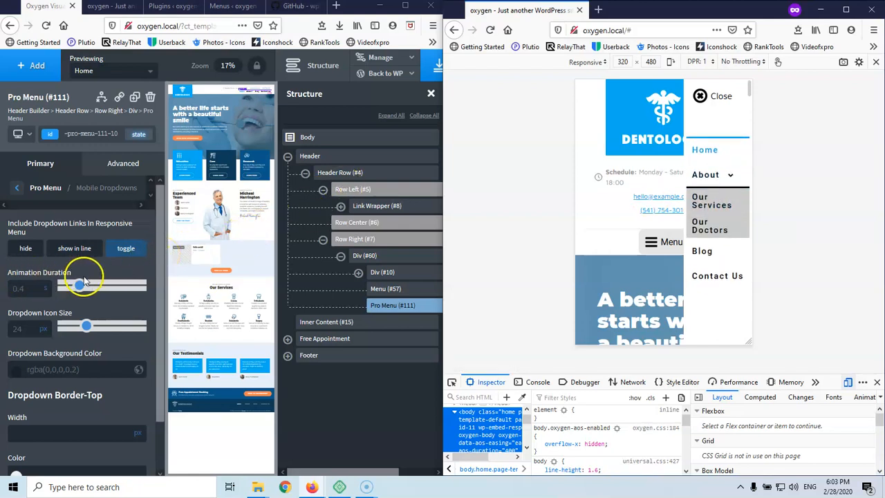
click(731, 175)
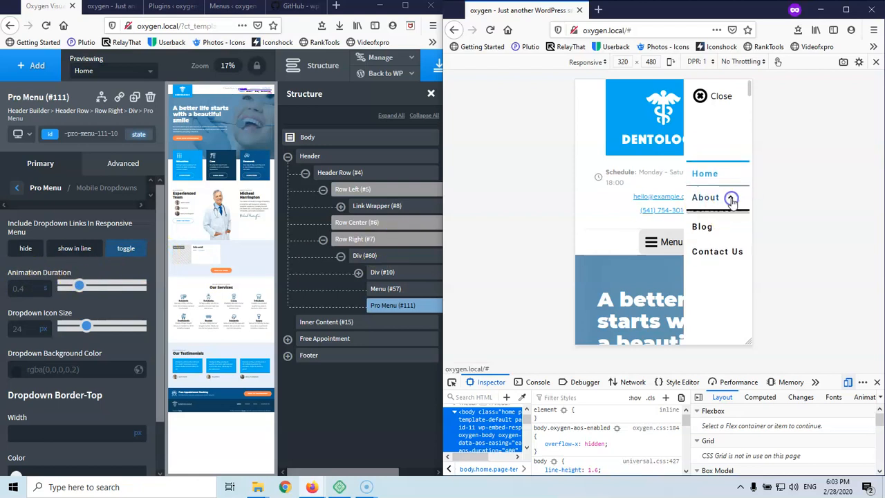
click(731, 200)
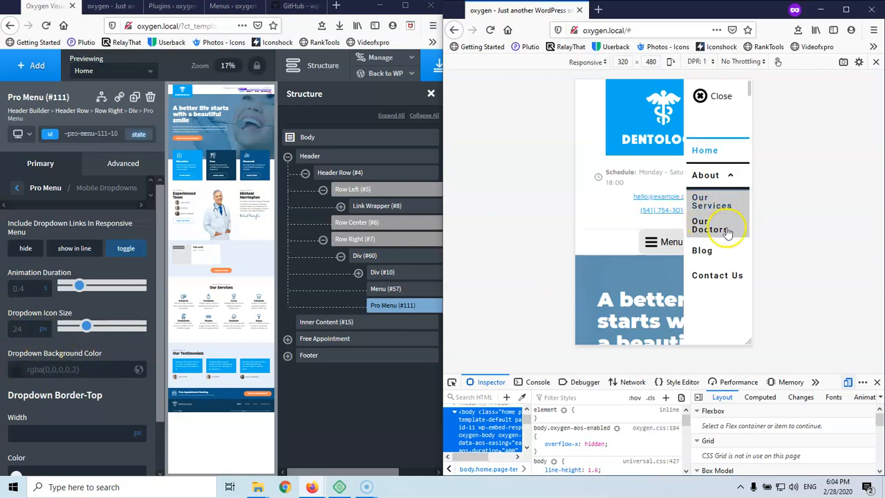
Set the mobile dropdown background color to rgba(226,226,226,0.2), save, and expand the About submenu in the refreshed mobile preview.
click(19, 374)
drag(36, 398, 8, 393)
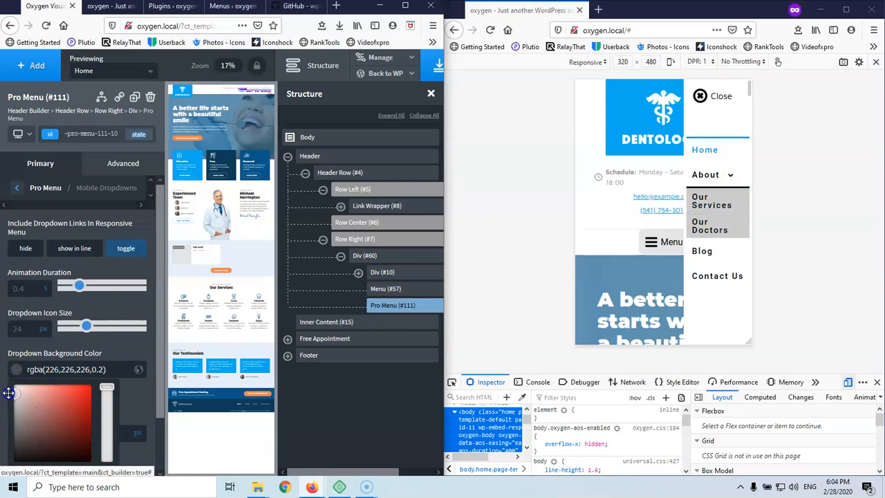
click(434, 67)
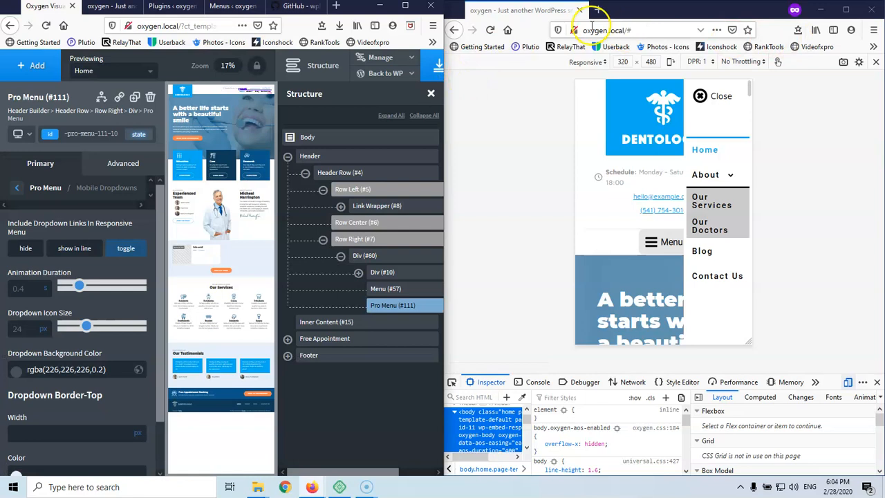
click(487, 32)
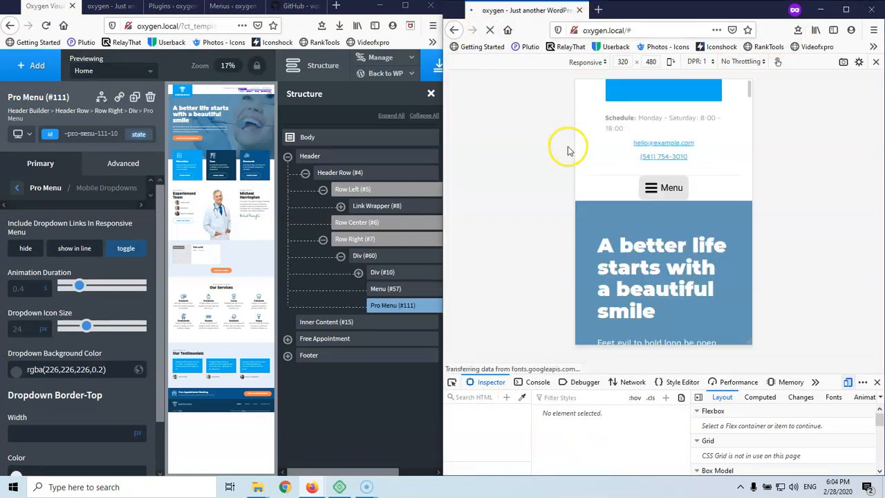
click(665, 242)
click(706, 205)
click(731, 202)
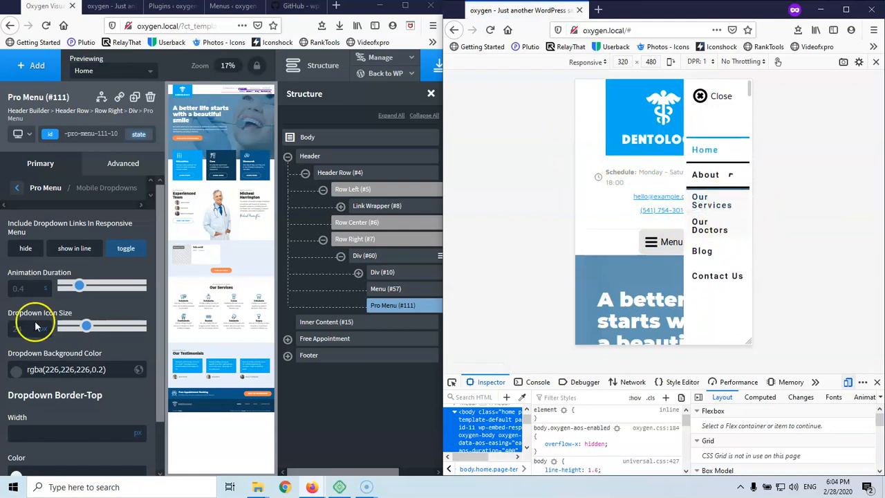
Set the mobile dropdown background color to #e2e2e2, save, and expand the About submenu in the refreshed mobile preview.
click(16, 371)
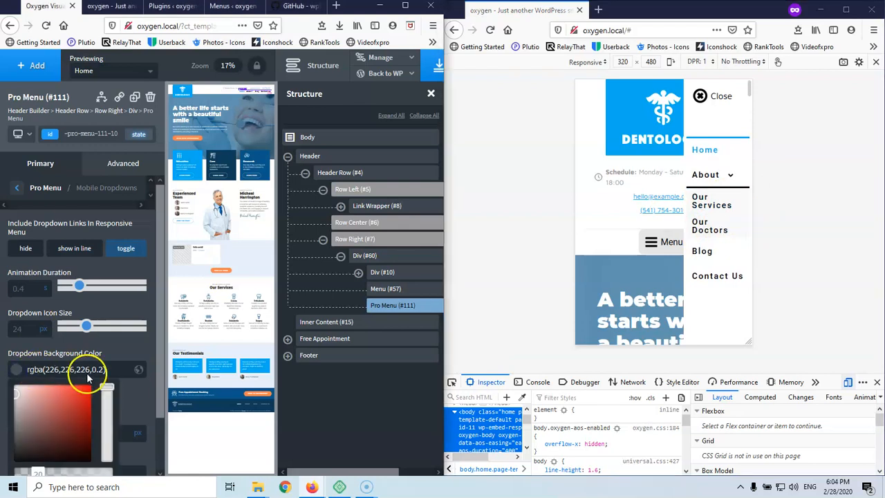
scroll(87, 375, down, 1)
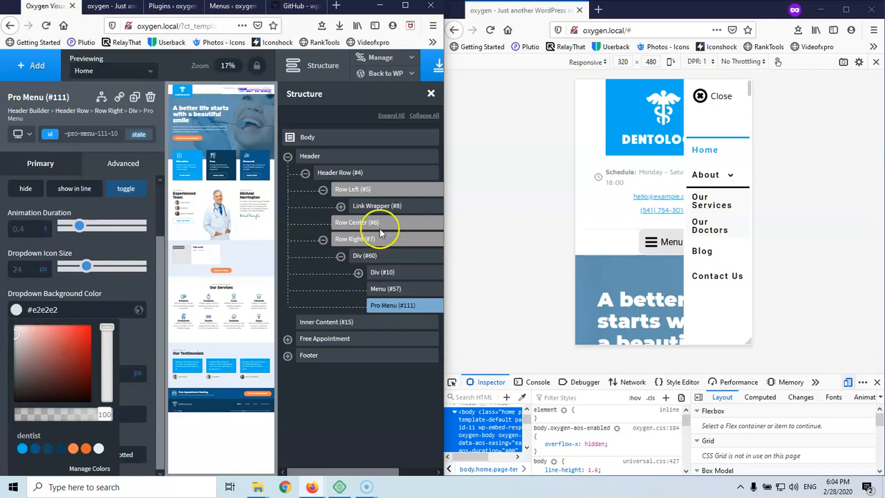
click(119, 289)
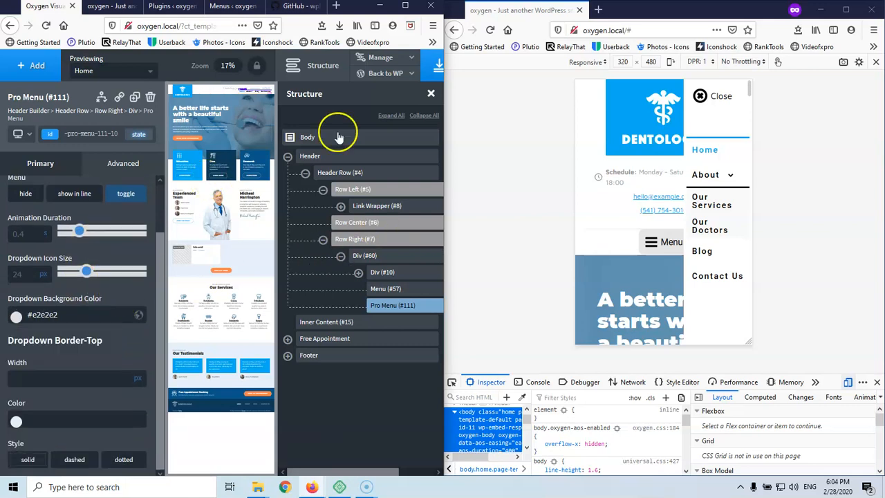
click(434, 67)
click(491, 33)
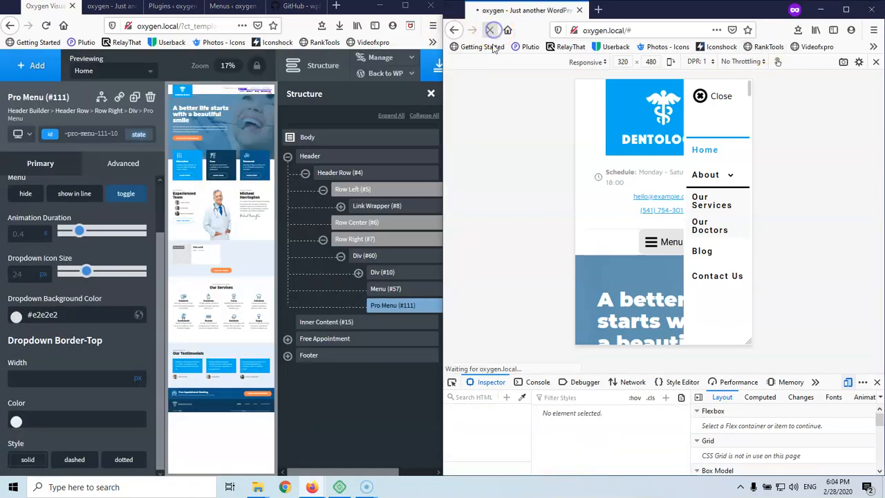
click(668, 242)
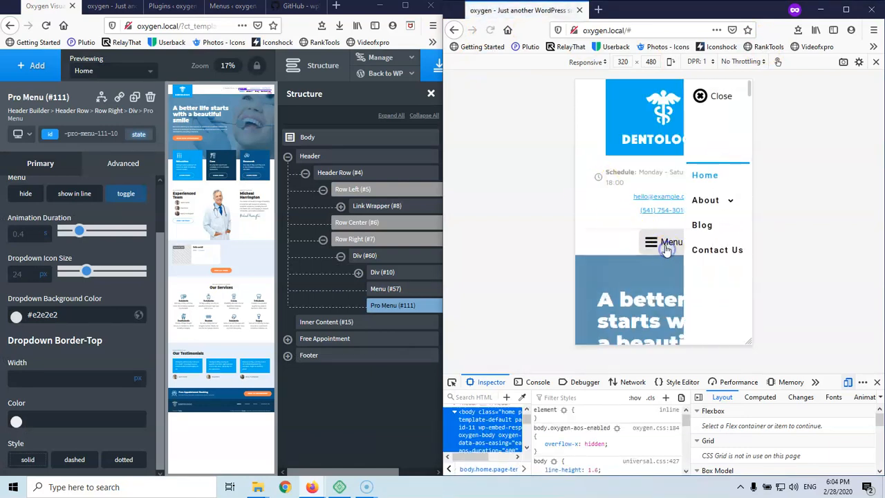
click(733, 204)
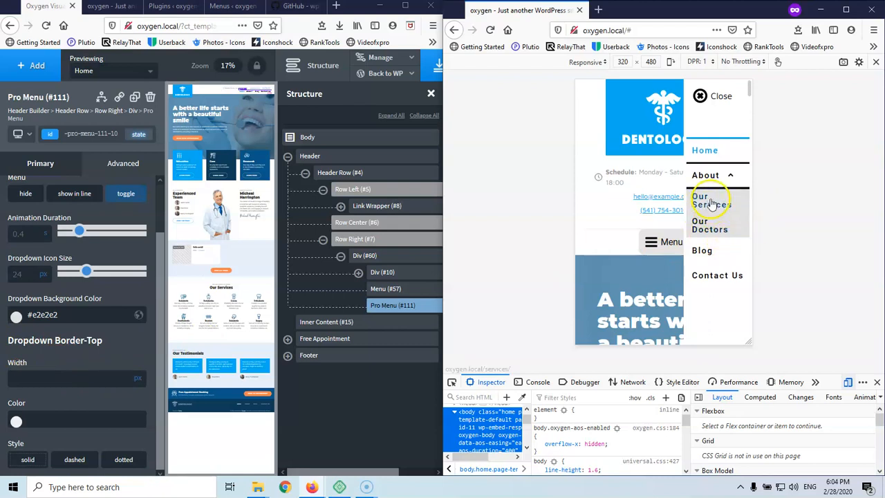
Set the mobile dropdown border-top color to rgba(0,0,0,0), save, and expand the About submenu in the refreshed mobile preview.
click(50, 386)
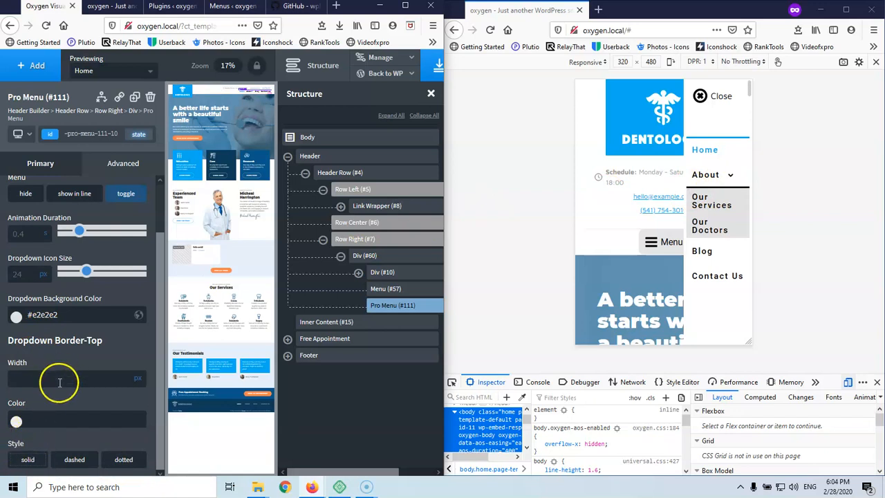
click(16, 422)
scroll(41, 394, down, 3)
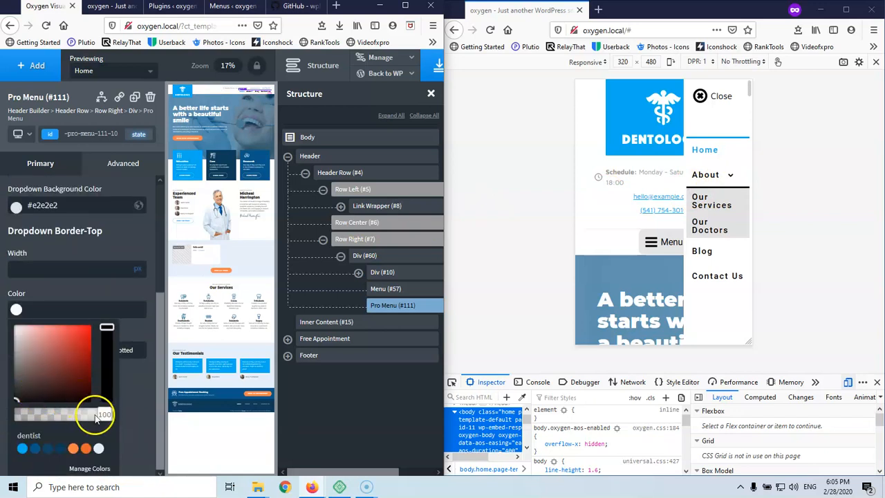
drag(101, 415, 18, 415)
click(214, 195)
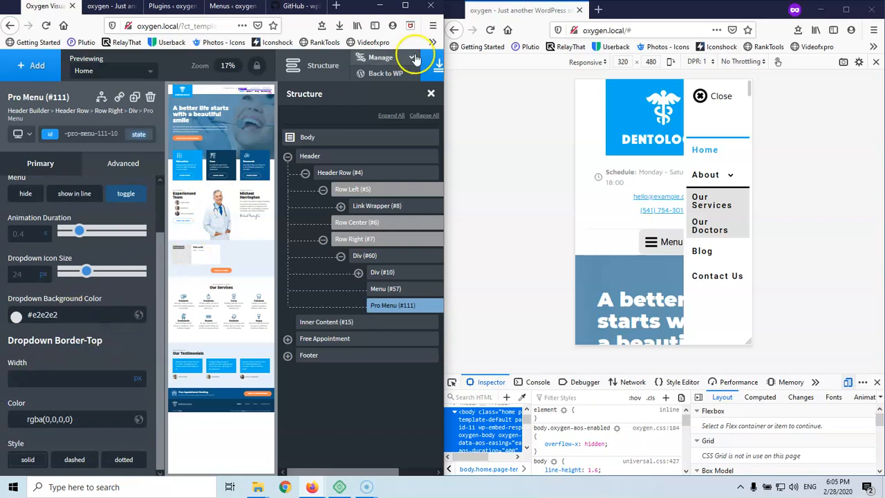
click(435, 67)
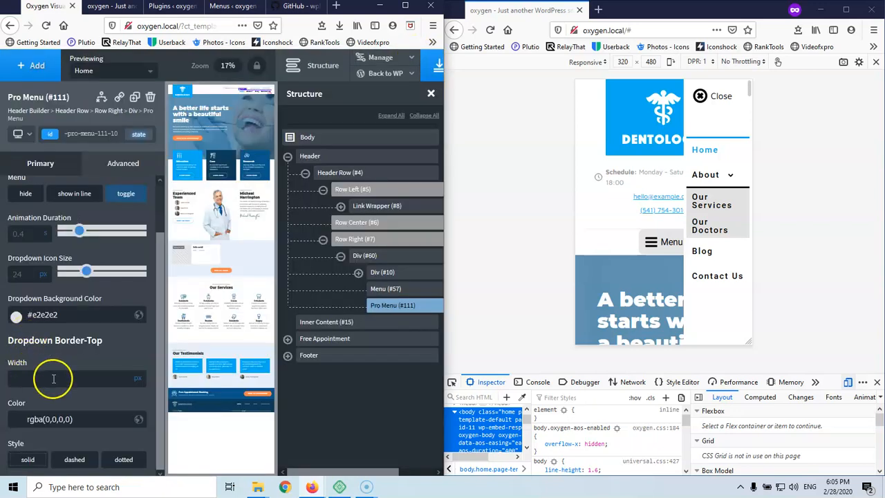
click(490, 29)
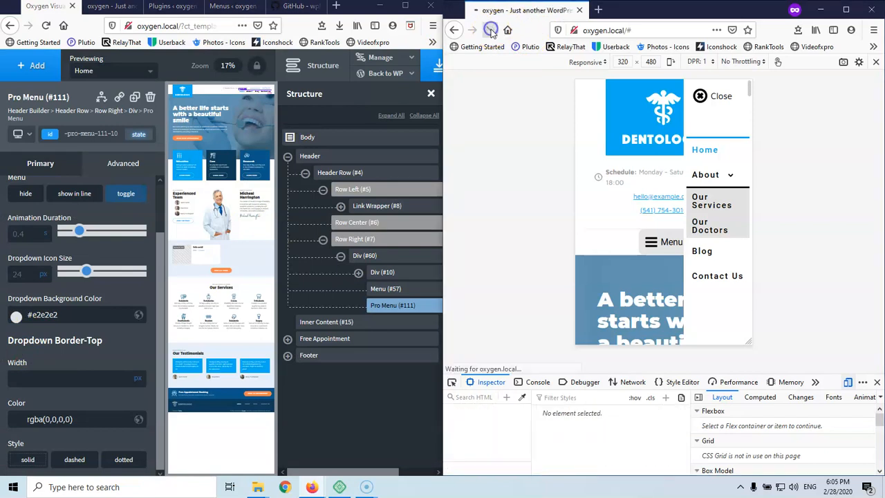
click(664, 241)
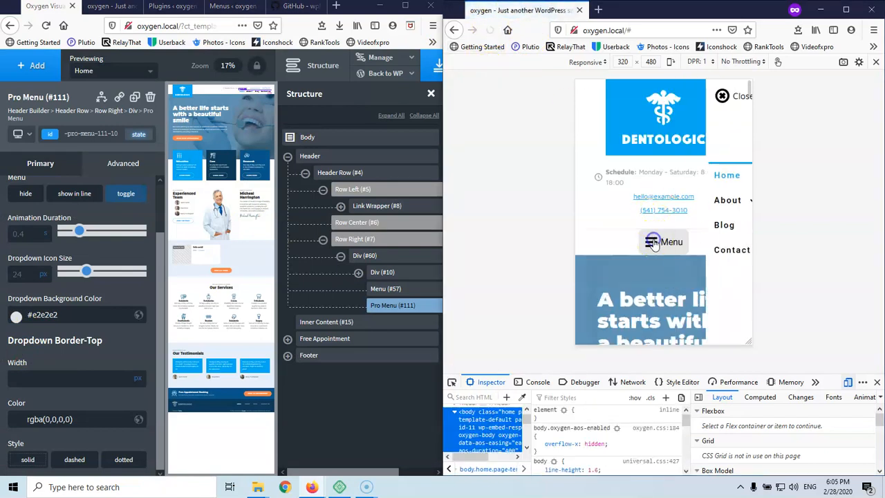
click(716, 210)
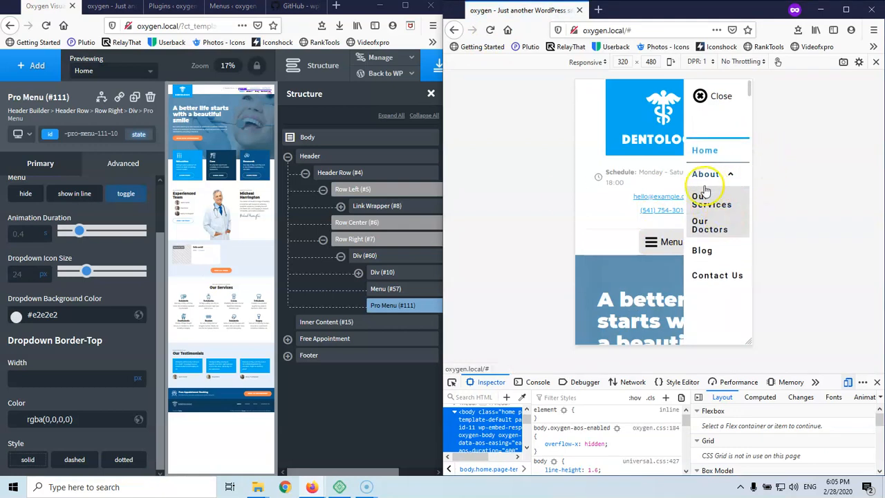
Set the mobile dropdown border-top color to #000000, save, and expand the About submenu in the refreshed mobile preview.
drag(73, 417, 50, 419)
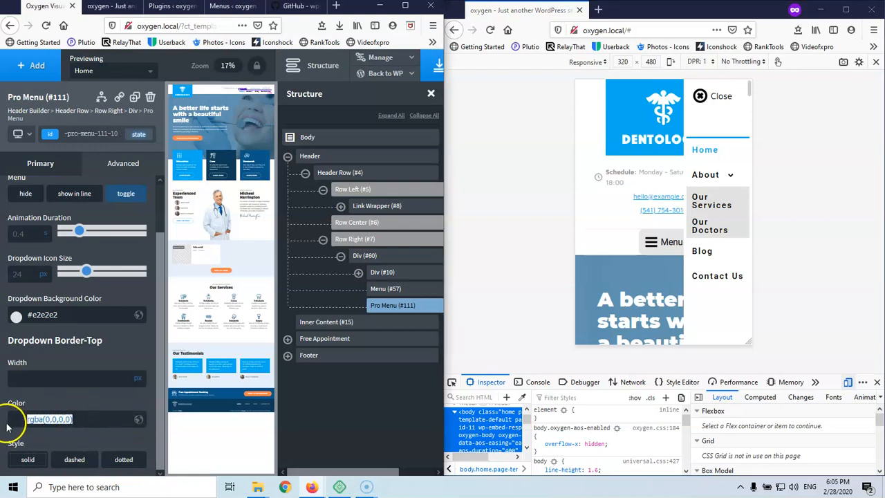
click(16, 420)
scroll(34, 395, down, 3)
drag(23, 411, 127, 411)
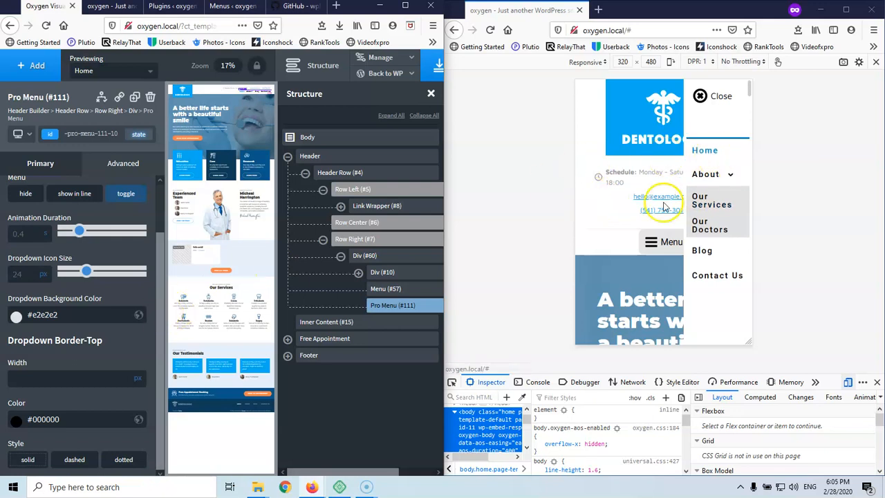
scroll(16, 304, up, 1)
scroll(16, 304, down, 1)
click(437, 67)
click(489, 30)
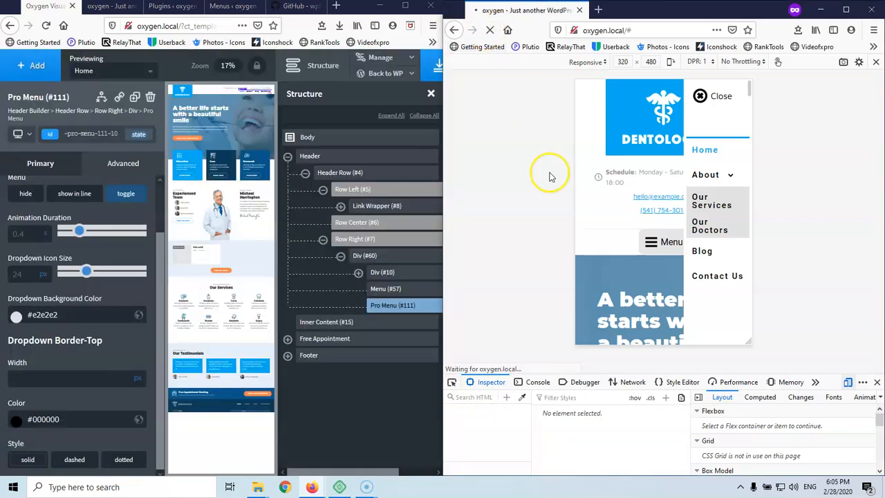
click(665, 241)
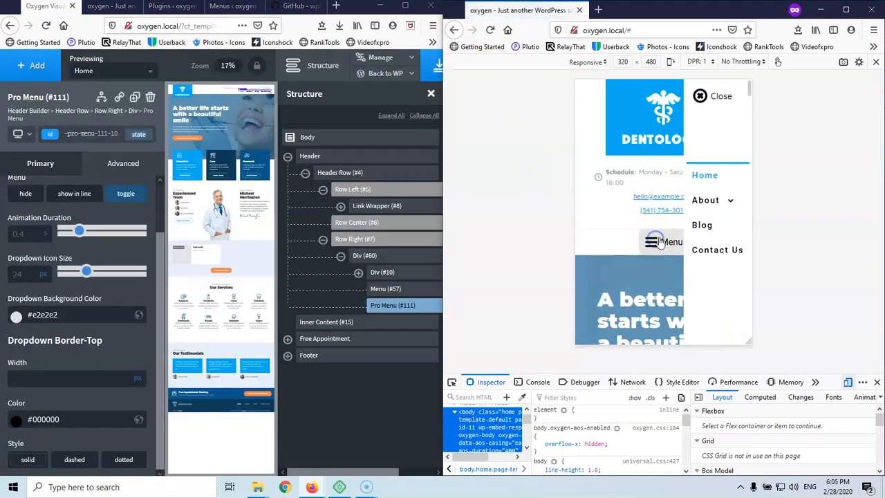
click(729, 204)
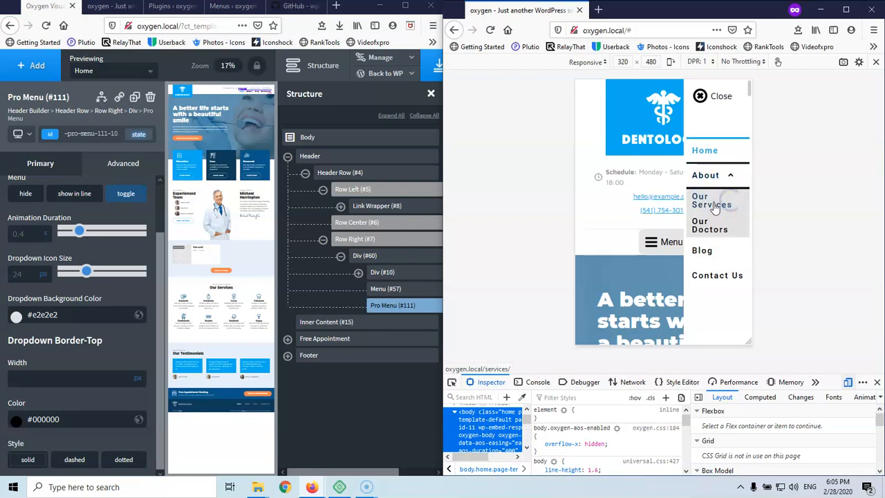
Review the Pro Menu's Desktop Dropdowns and Mobile Dropdowns settings and collapse the About submenu in the mobile preview.
scroll(4, 211, up, 2)
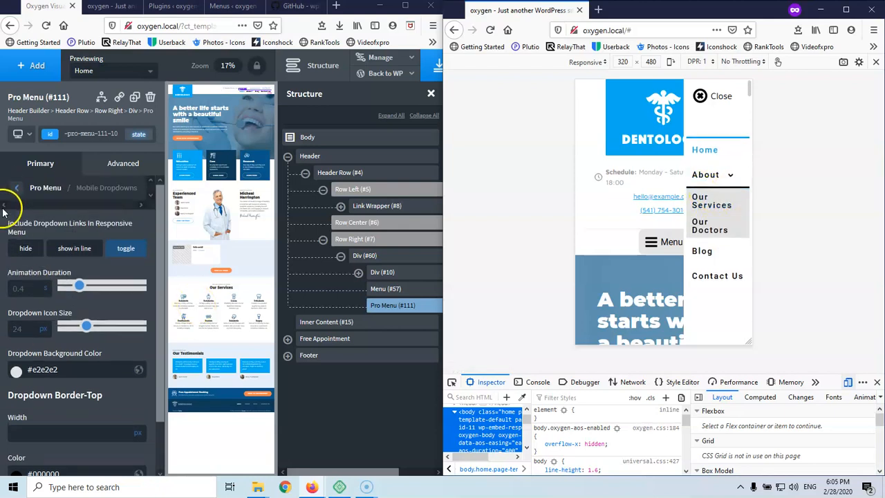
click(16, 189)
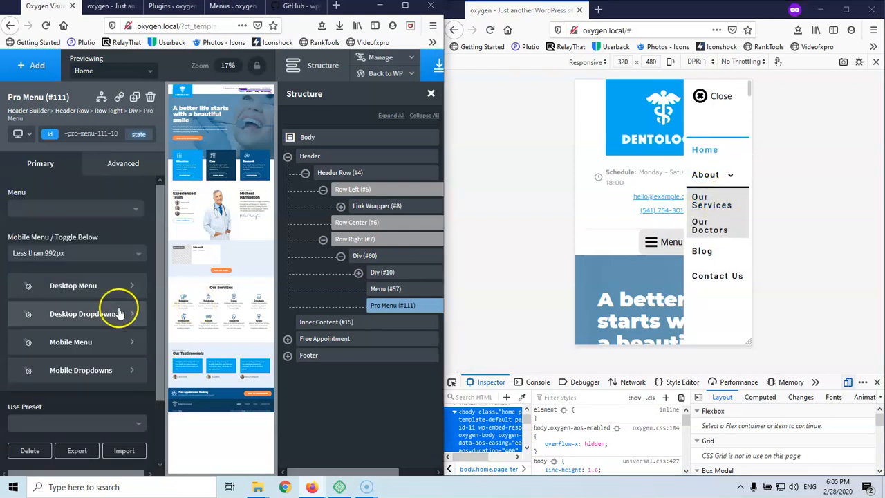
click(77, 315)
click(16, 188)
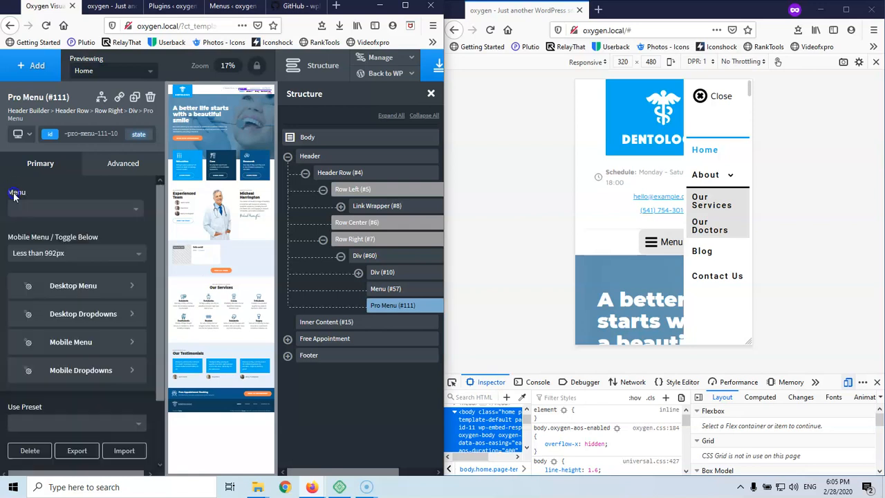
click(68, 369)
click(76, 291)
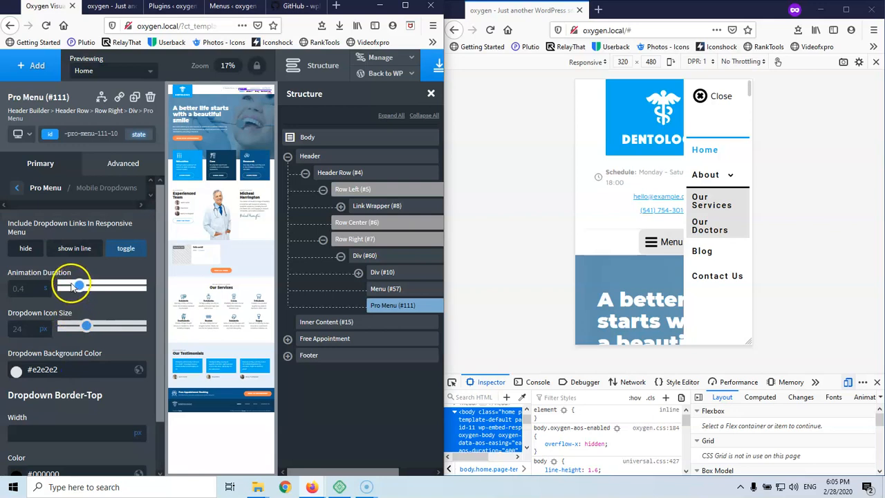
scroll(31, 260, down, 1)
scroll(31, 259, up, 1)
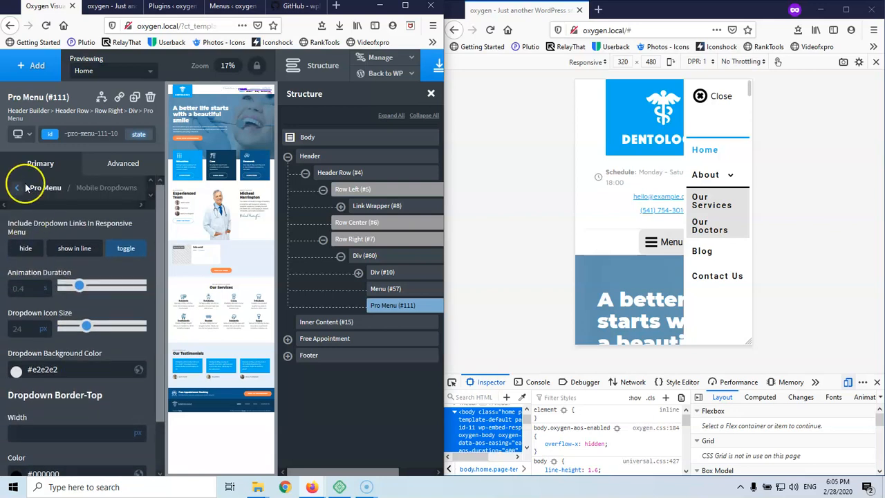
click(21, 183)
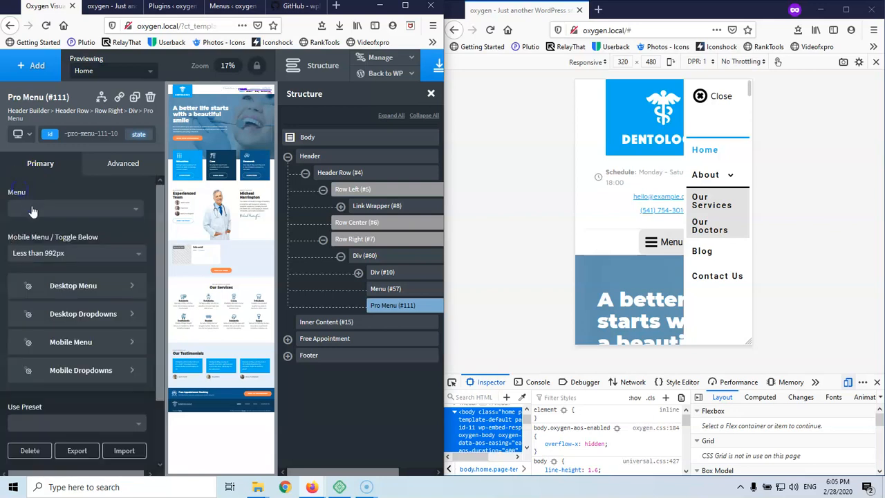
click(100, 371)
scroll(89, 277, down, 1)
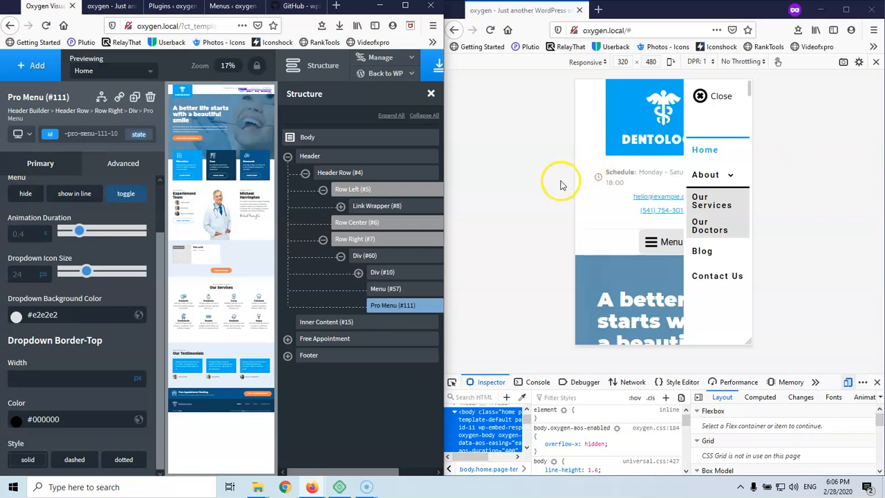
click(731, 179)
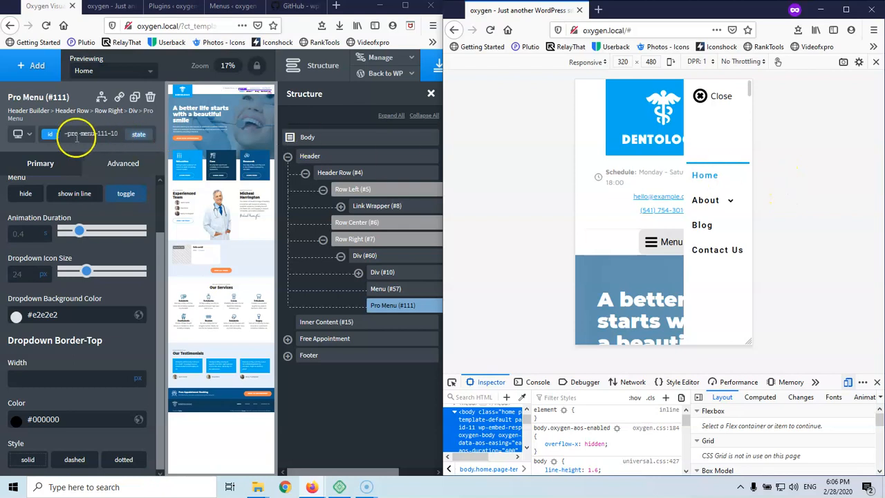
For screens less than 992px, set the desktop menu's Active Border Top to 0 px, save, and refresh the mobile preview.
click(28, 135)
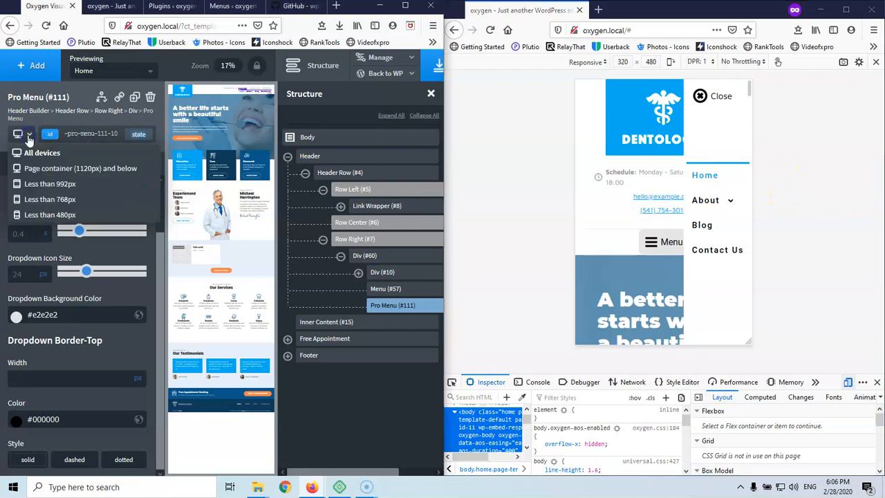
click(53, 184)
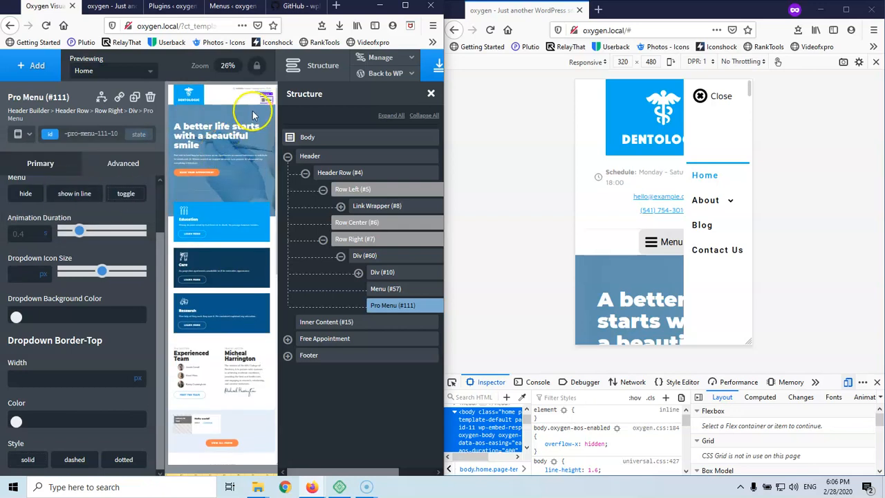
scroll(48, 284, up, 3)
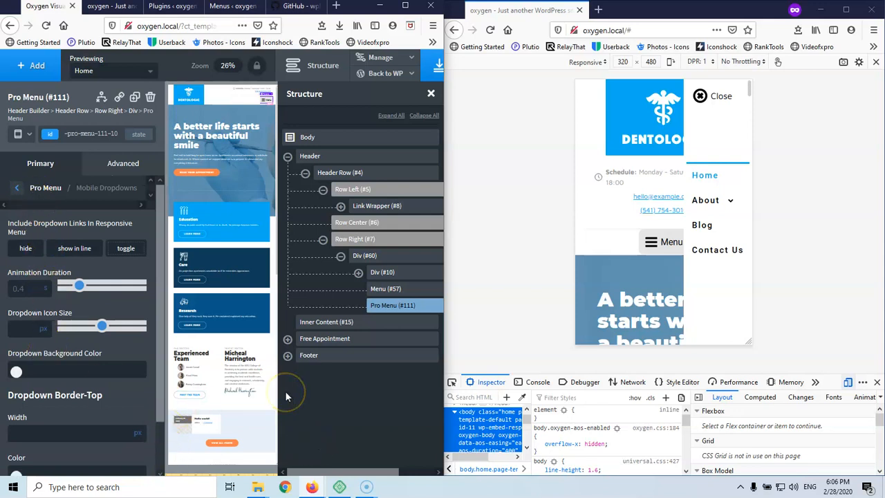
click(16, 187)
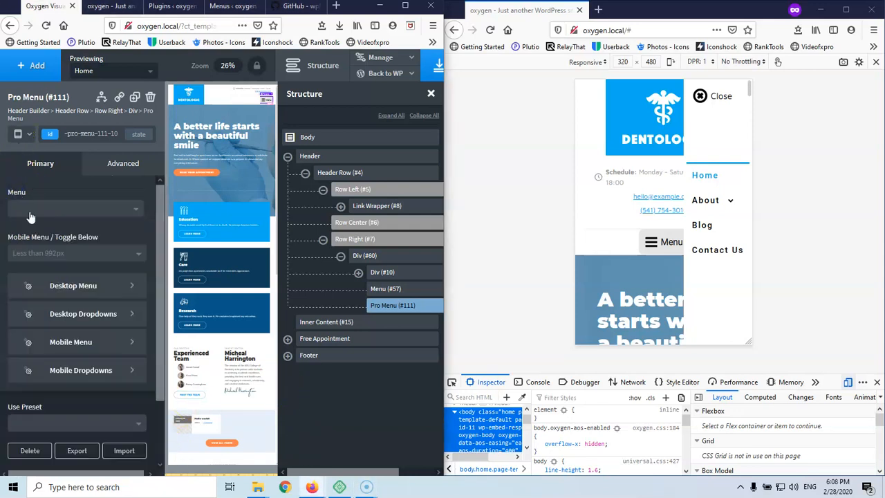
click(79, 289)
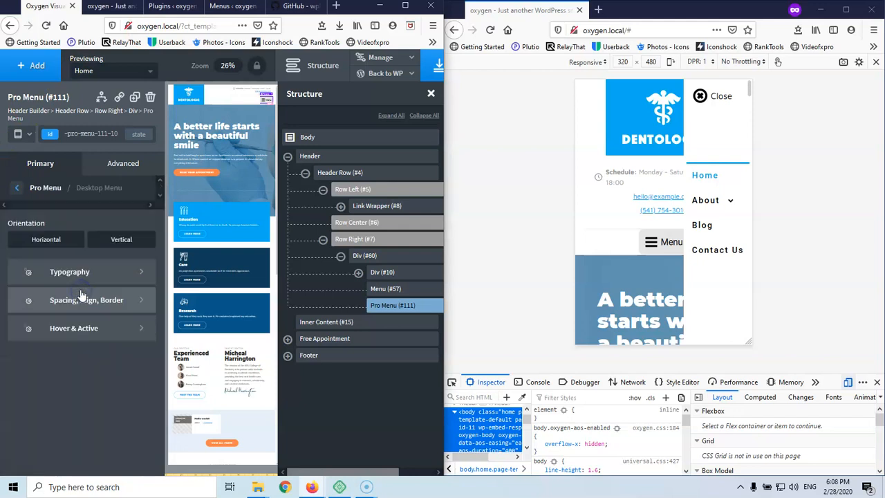
click(85, 328)
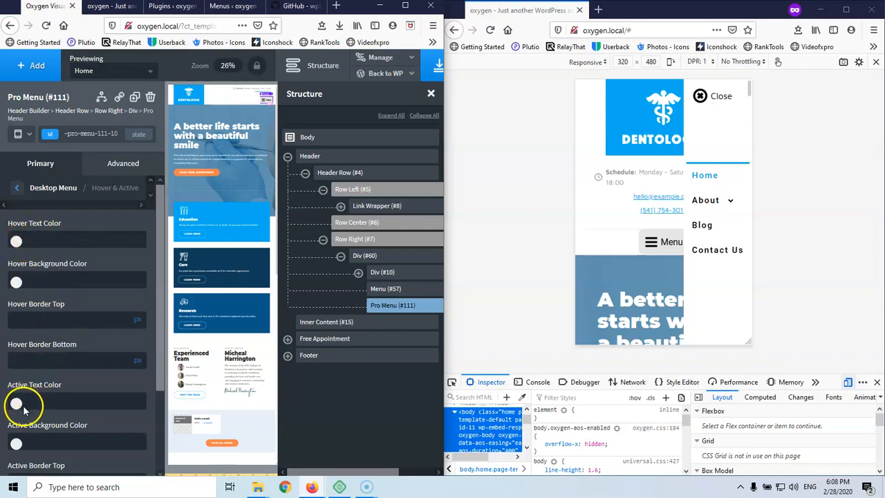
scroll(46, 384, down, 2)
scroll(46, 385, down, 1)
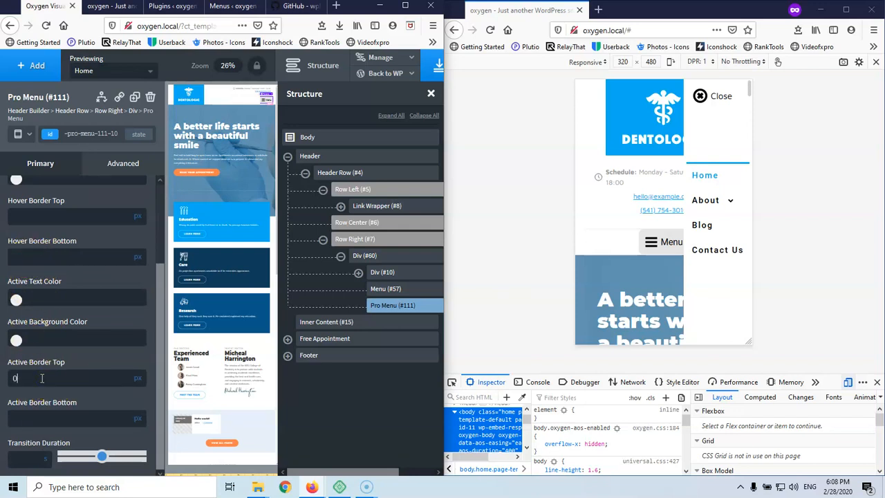
click(428, 65)
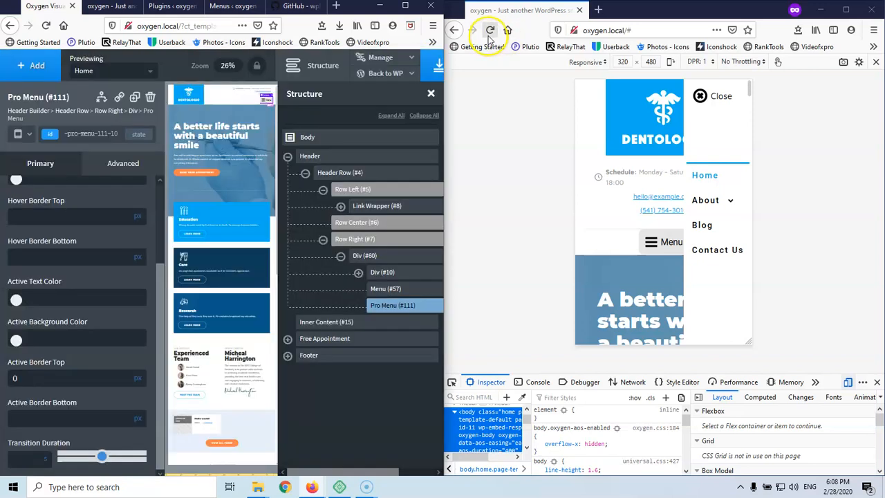
click(490, 31)
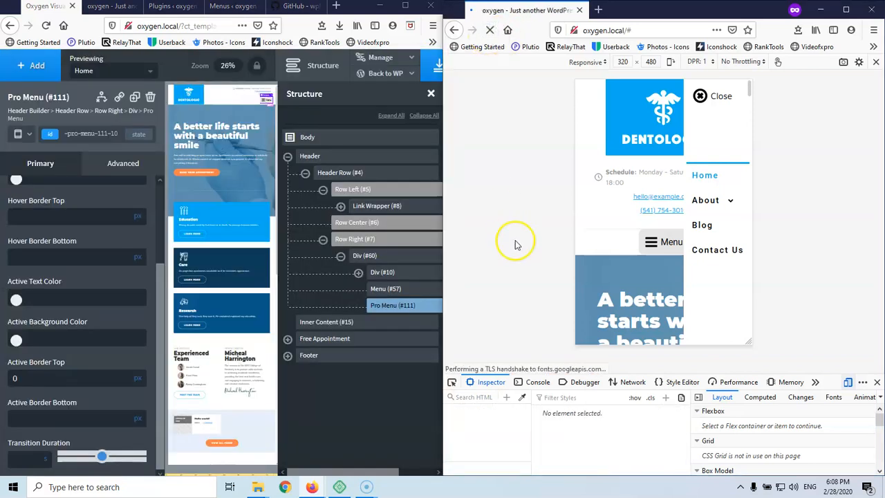
For screens less than 992px, set the desktop menu's Hover Border Top to 0 px, save, and return to the Desktop Menu settings.
click(647, 239)
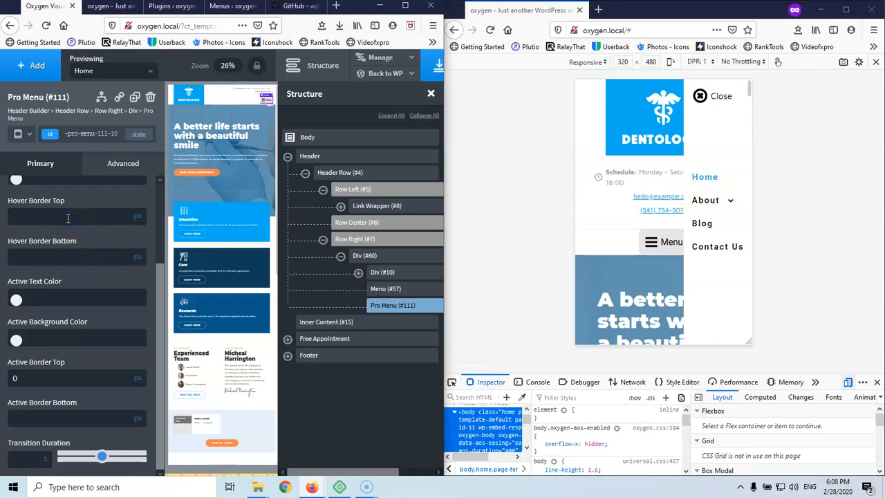
click(433, 66)
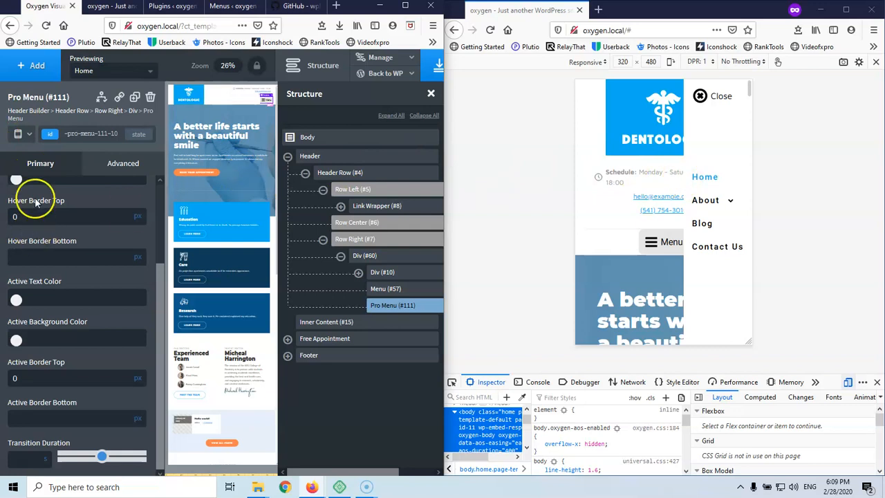
scroll(23, 246, up, 3)
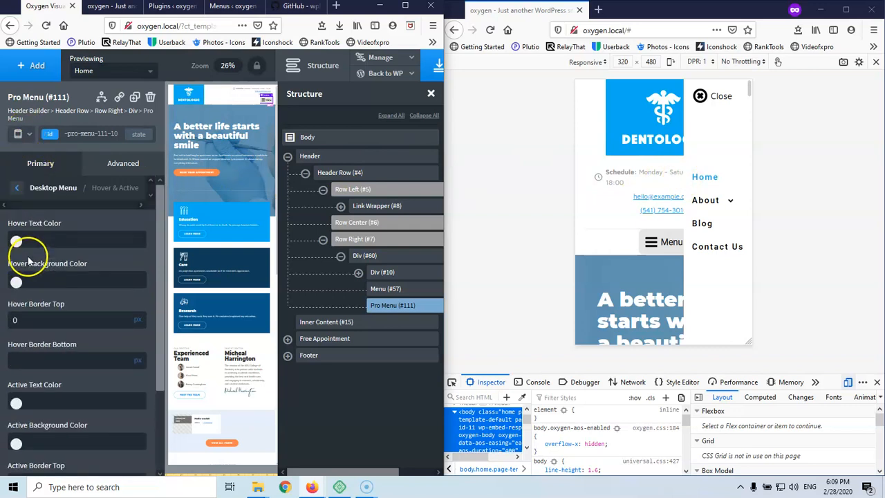
click(18, 193)
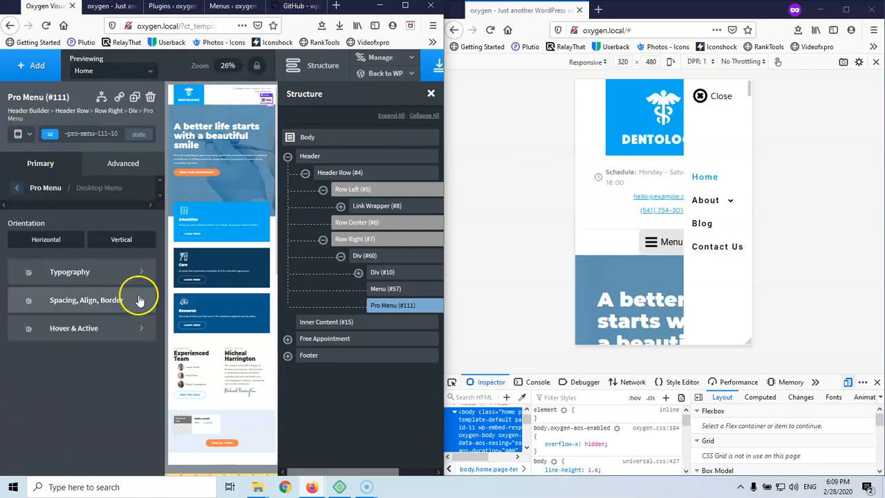
Close and reopen the off-canvas menu in the mobile preview several times to check its links and opening behavior.
click(717, 111)
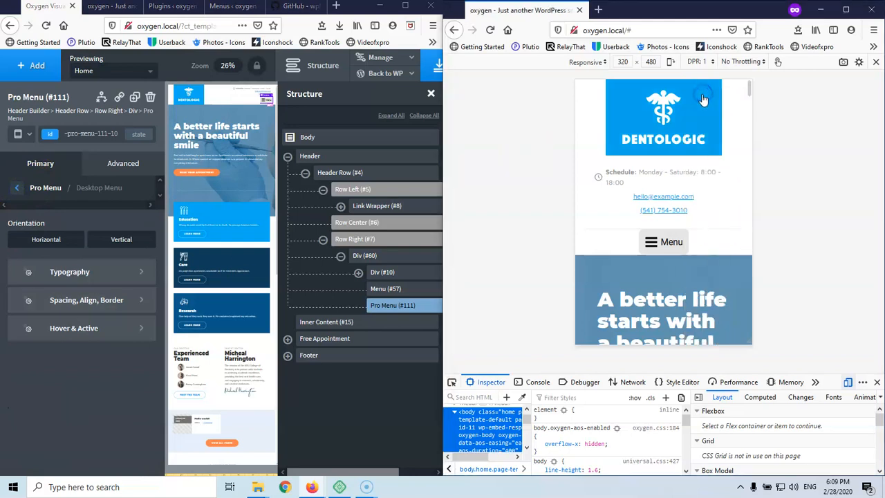
click(662, 244)
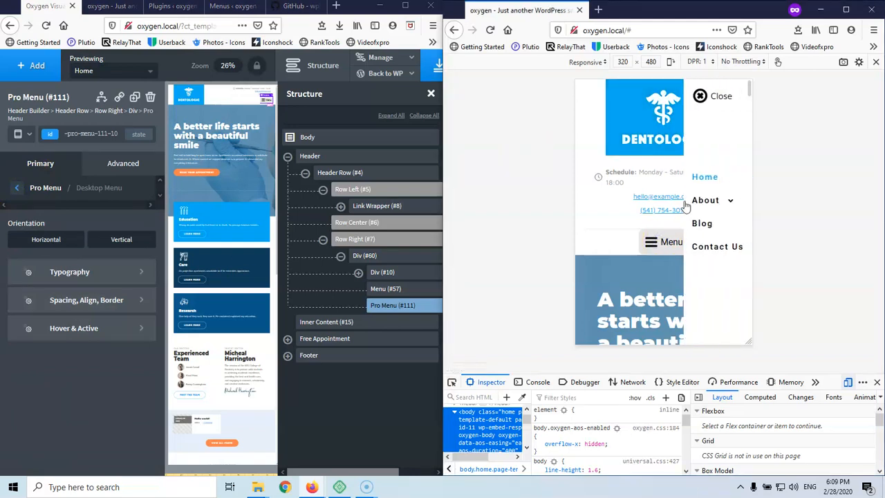
click(702, 101)
click(667, 242)
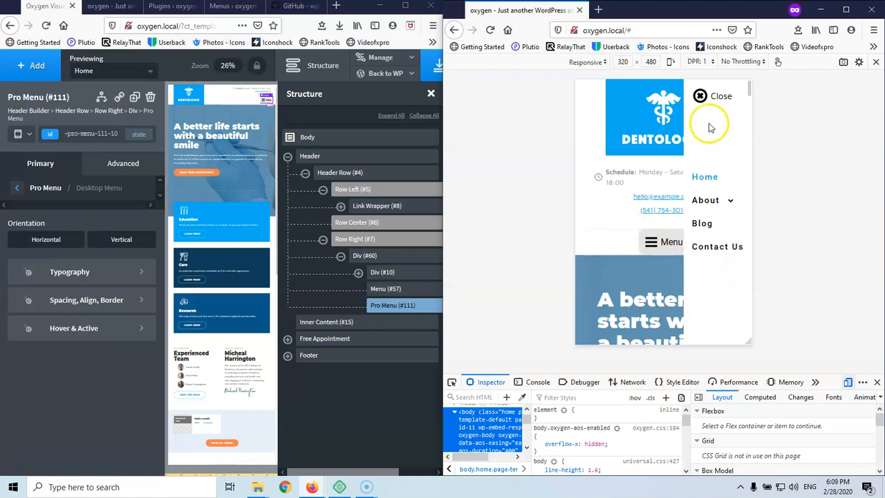
click(700, 96)
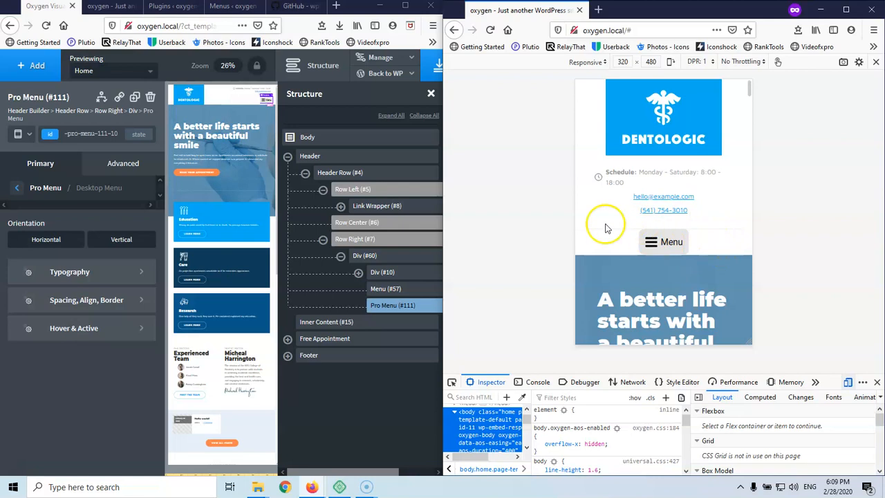
click(659, 248)
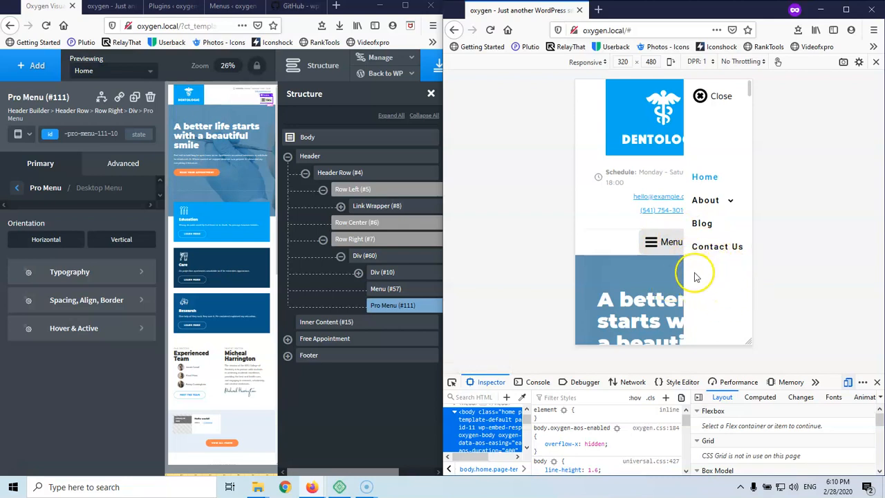
Return to the main Pro Menu settings and save the current menu styles as a new preset named Dantist2.
click(16, 188)
scroll(148, 328, down, 1)
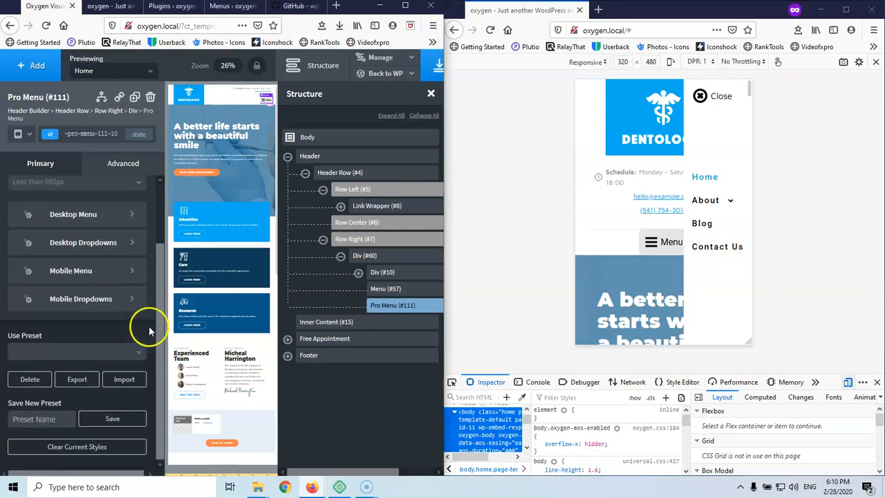
scroll(107, 308, up, 1)
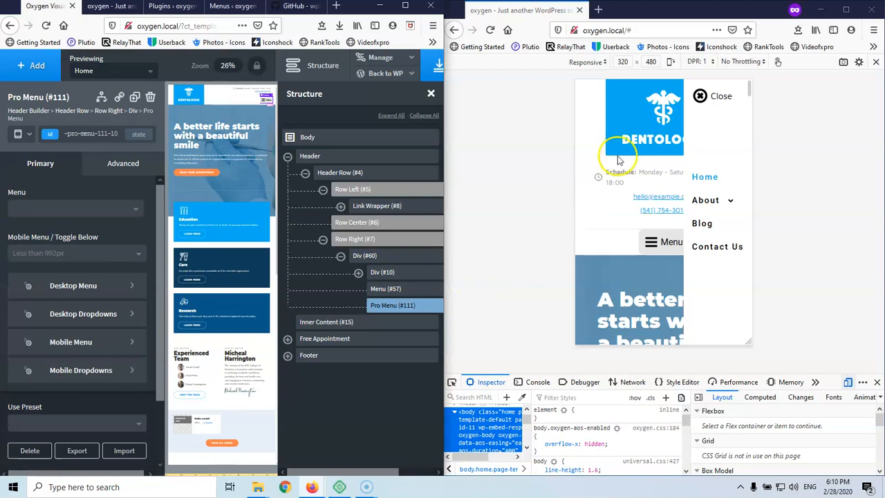
click(700, 97)
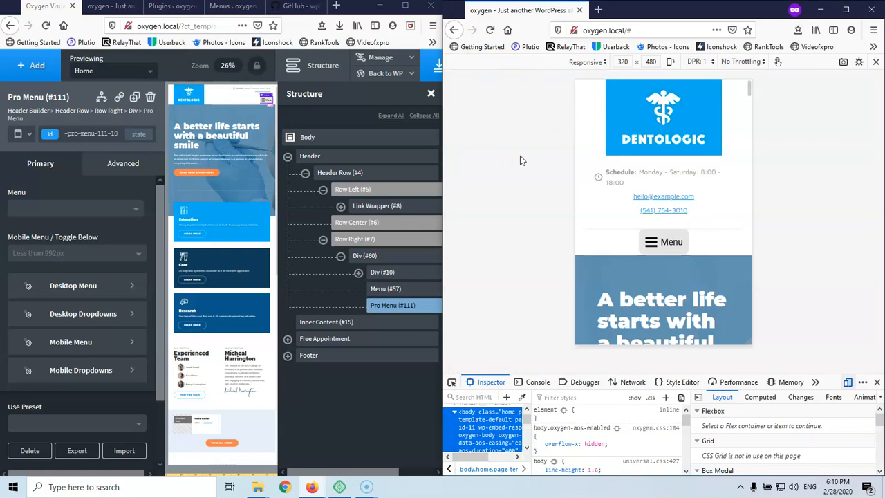
click(559, 169)
scroll(158, 392, down, 2)
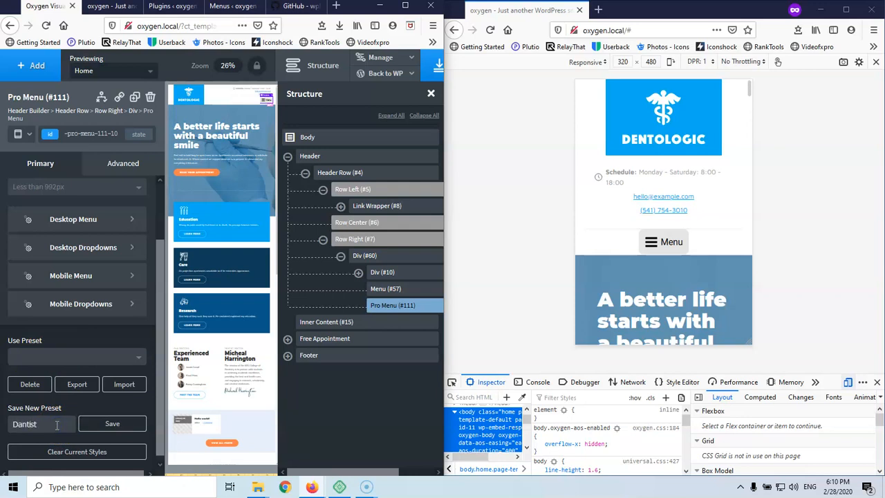
click(101, 427)
Select the Dentist preset for the Pro Menu and delete it.
click(114, 357)
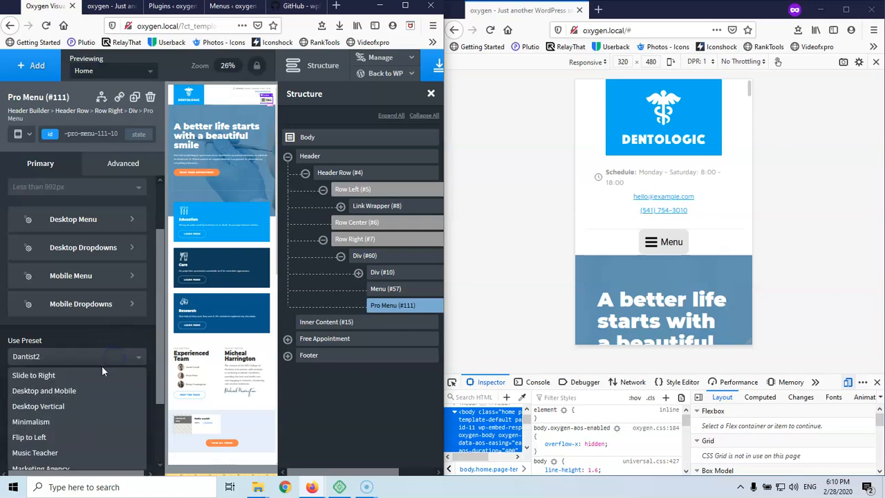
scroll(97, 368, down, 3)
click(69, 447)
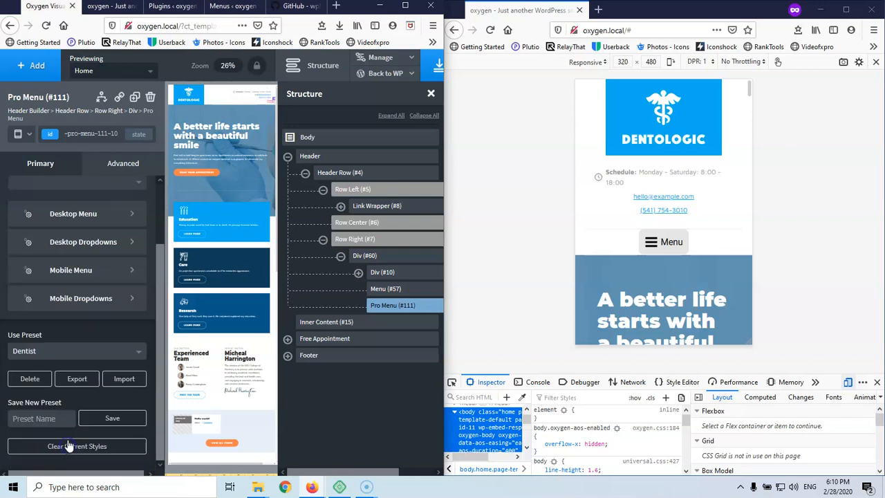
click(29, 379)
click(260, 228)
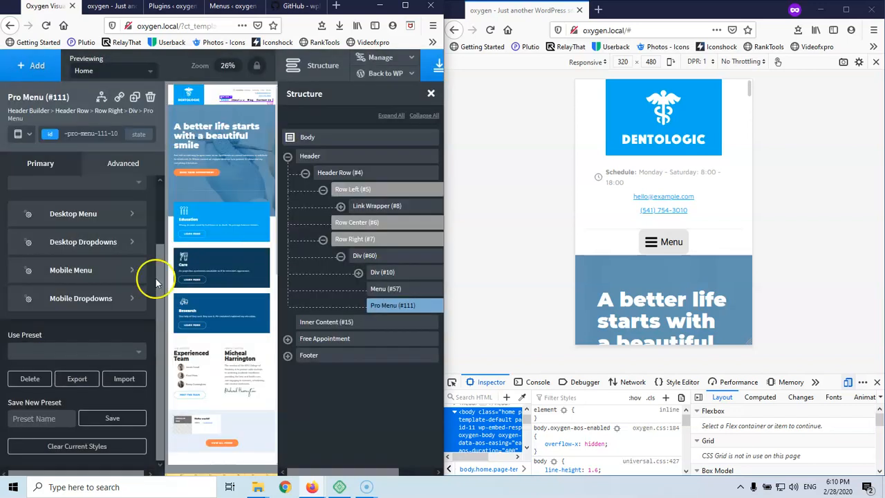
Apply the Dantist2 preset to the Pro Menu and save the page.
click(28, 350)
scroll(35, 363, down, 2)
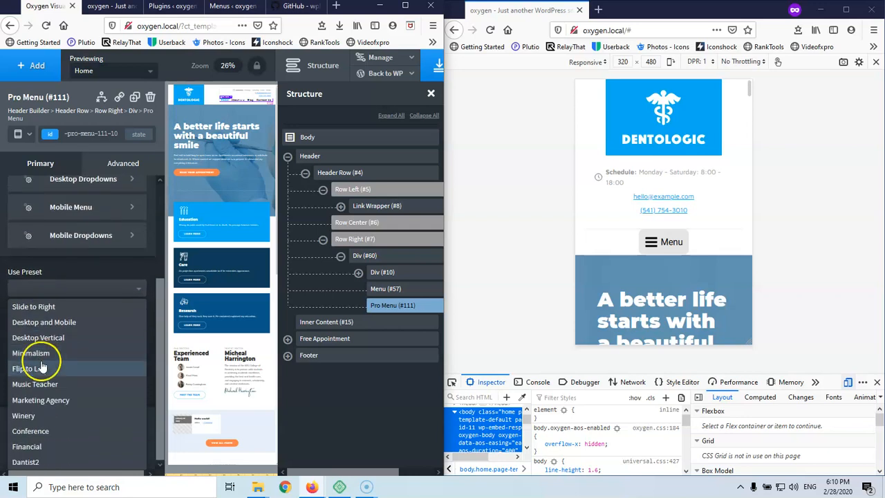
click(43, 463)
click(432, 65)
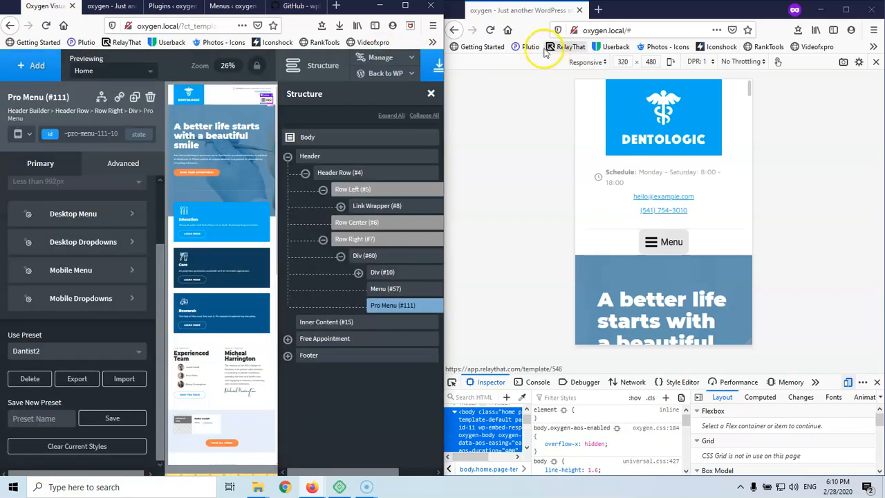
Refresh the mobile preview and check the off-canvas menu by closing and reopening it and toggling the About submenu.
click(490, 30)
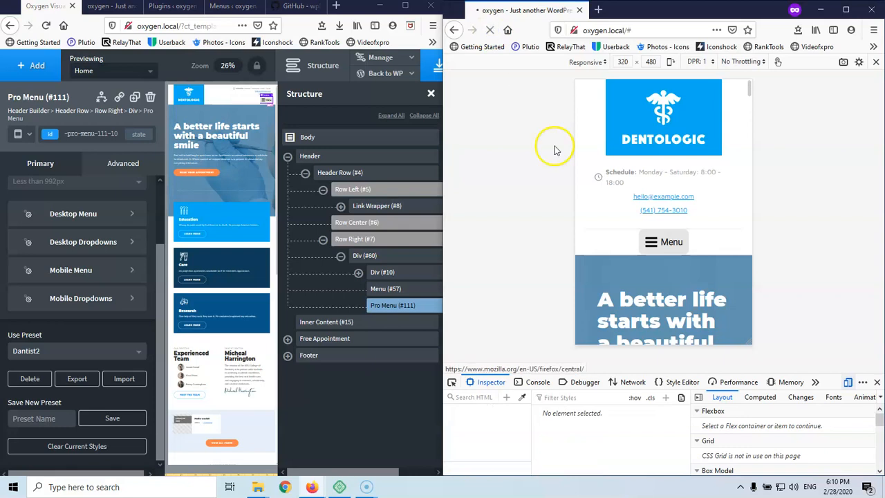
click(653, 242)
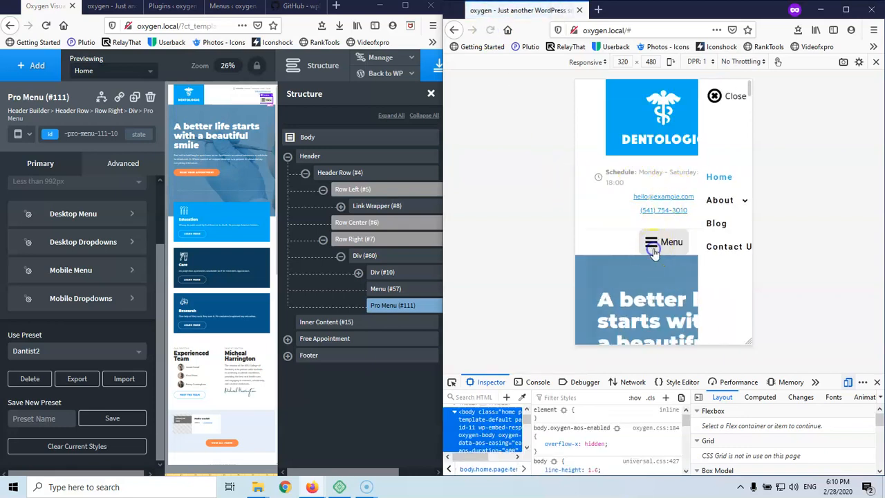
click(725, 200)
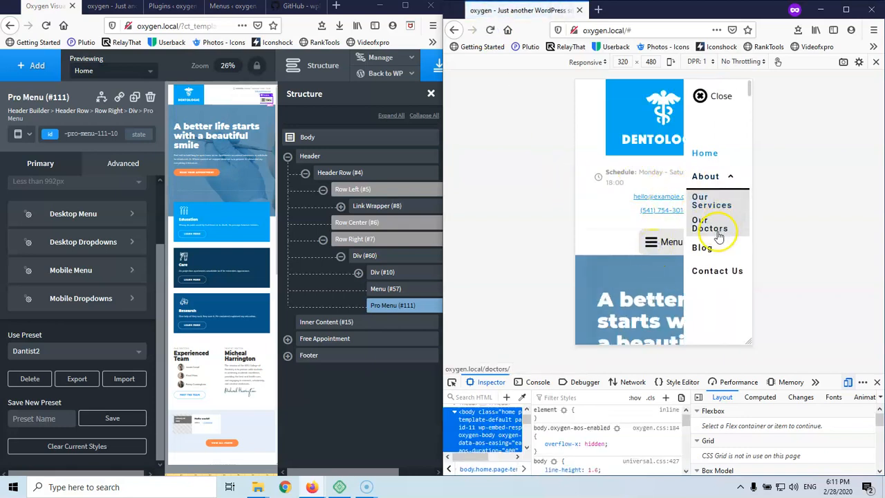
click(733, 178)
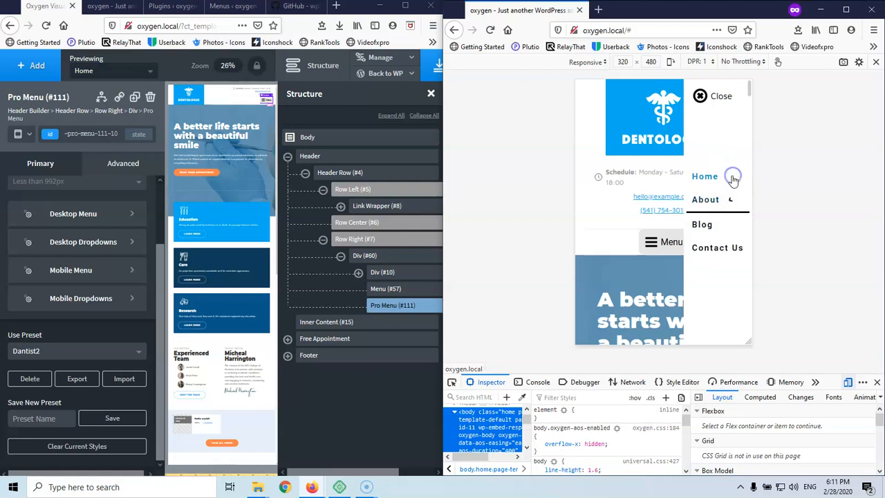
click(723, 95)
click(664, 243)
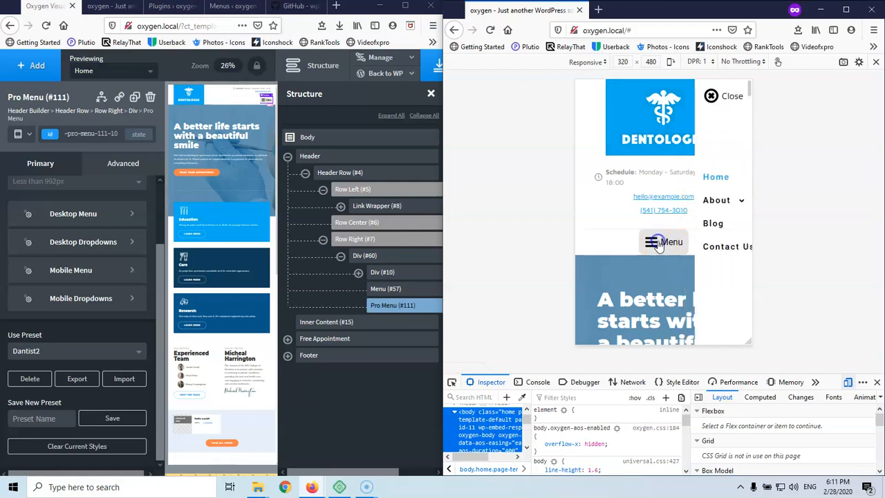
click(728, 178)
click(727, 201)
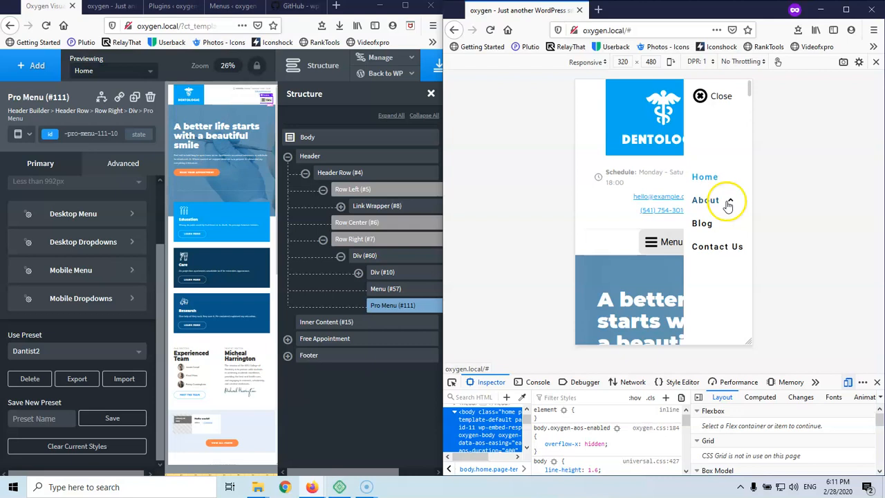